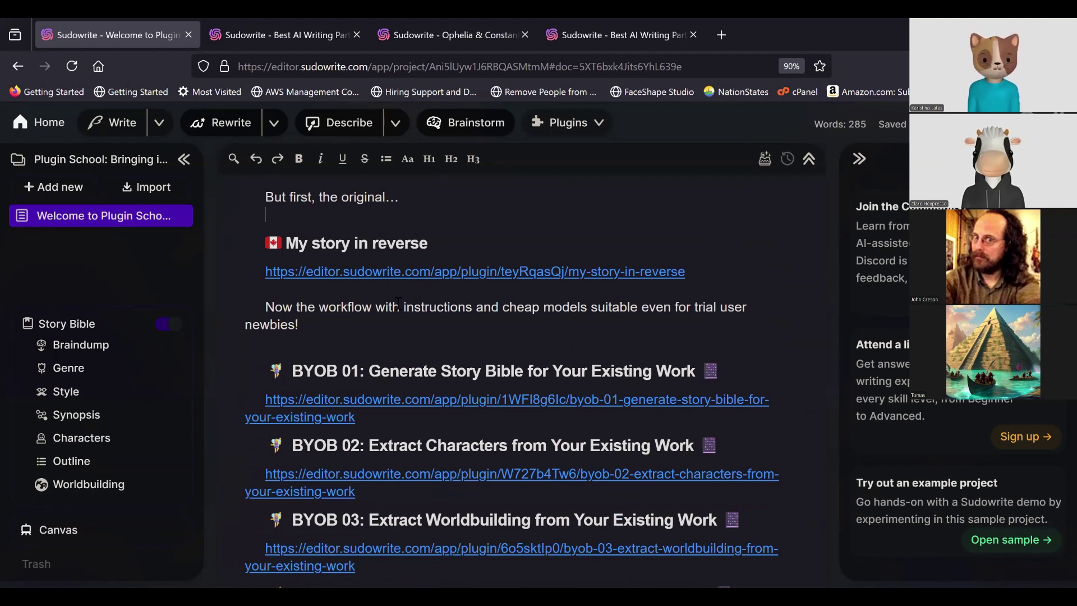
Step: Run the My story in reverse plugin on the full text of the Ophelia & Constantine document
{"action": "left_click", "coordinate": [287, 26]}
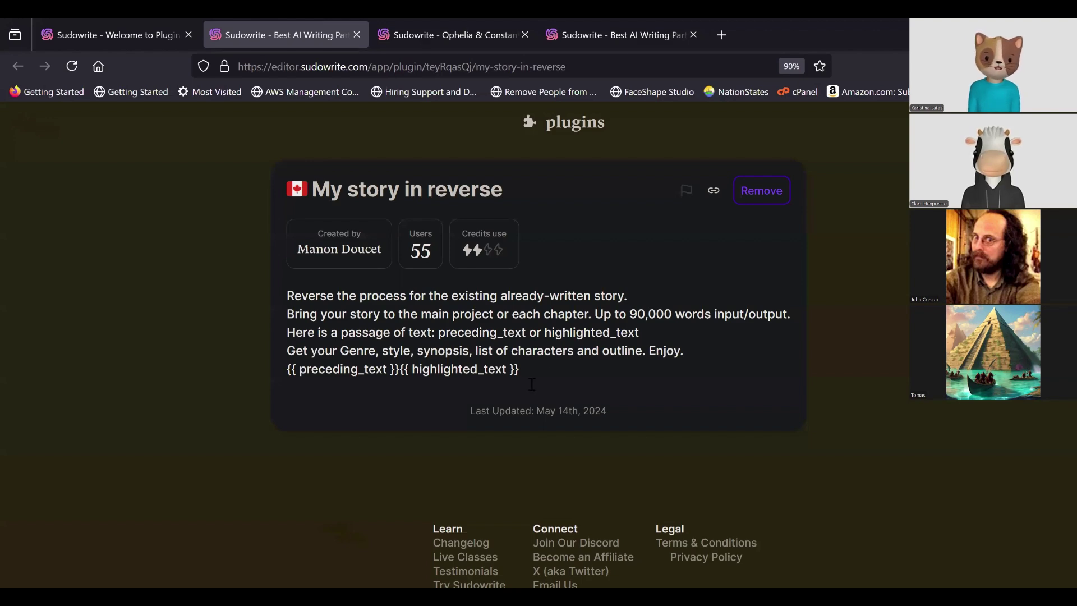
{"action": "left_click", "coordinate": [464, 31]}
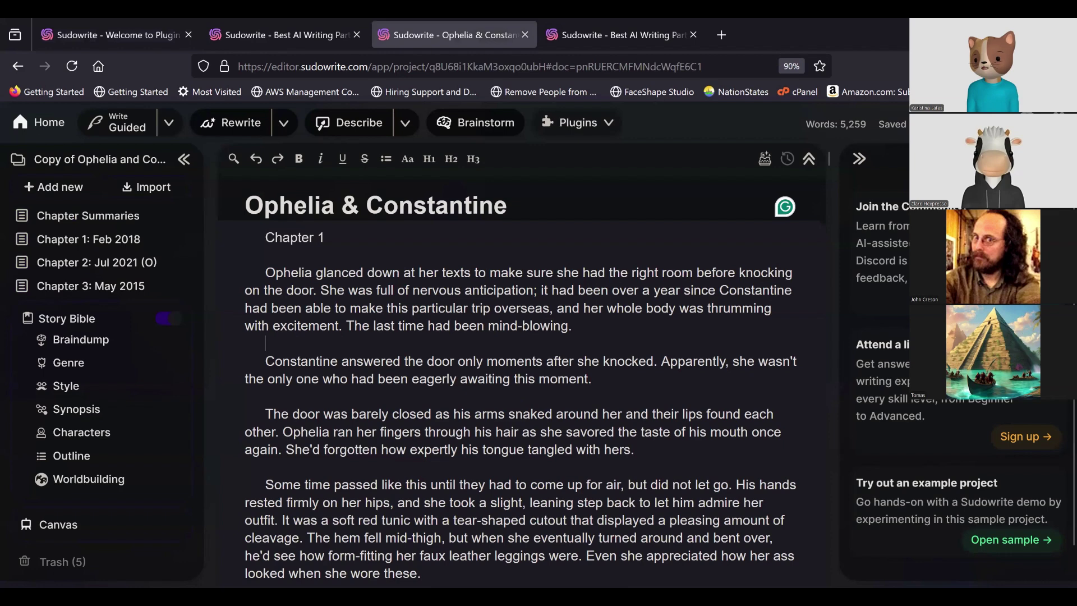
{"action": "key", "text": "ctrl+a"}
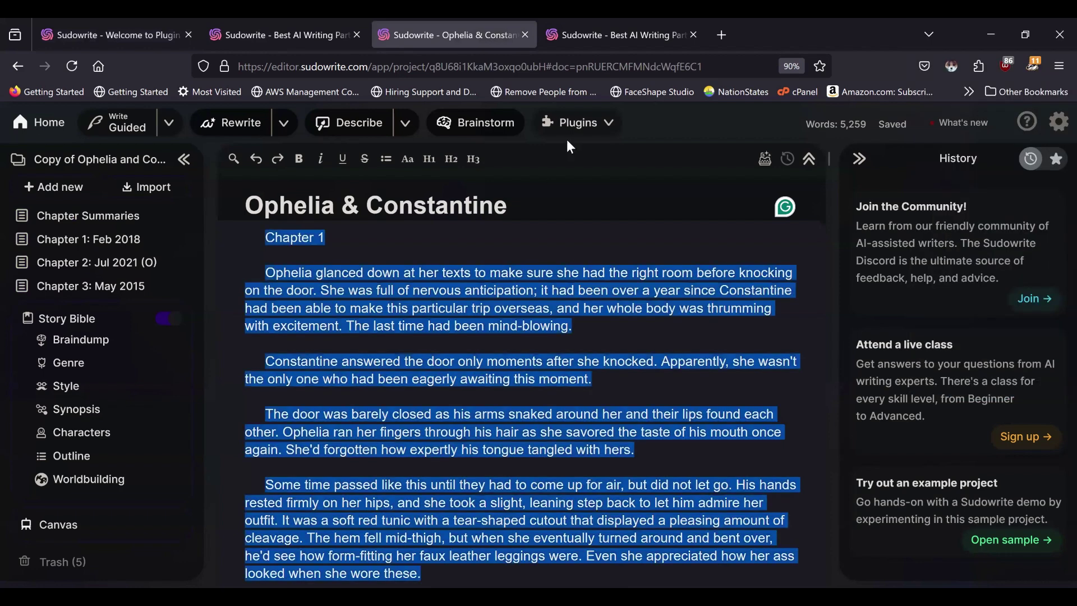
{"action": "left_click", "coordinate": [577, 122]}
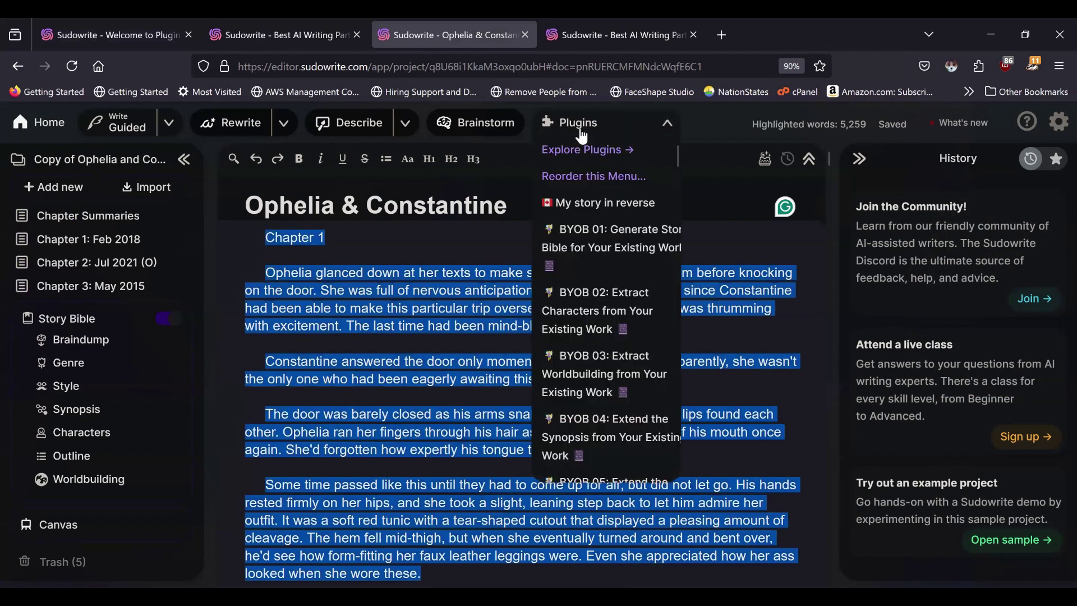
{"action": "left_click", "coordinate": [599, 214]}
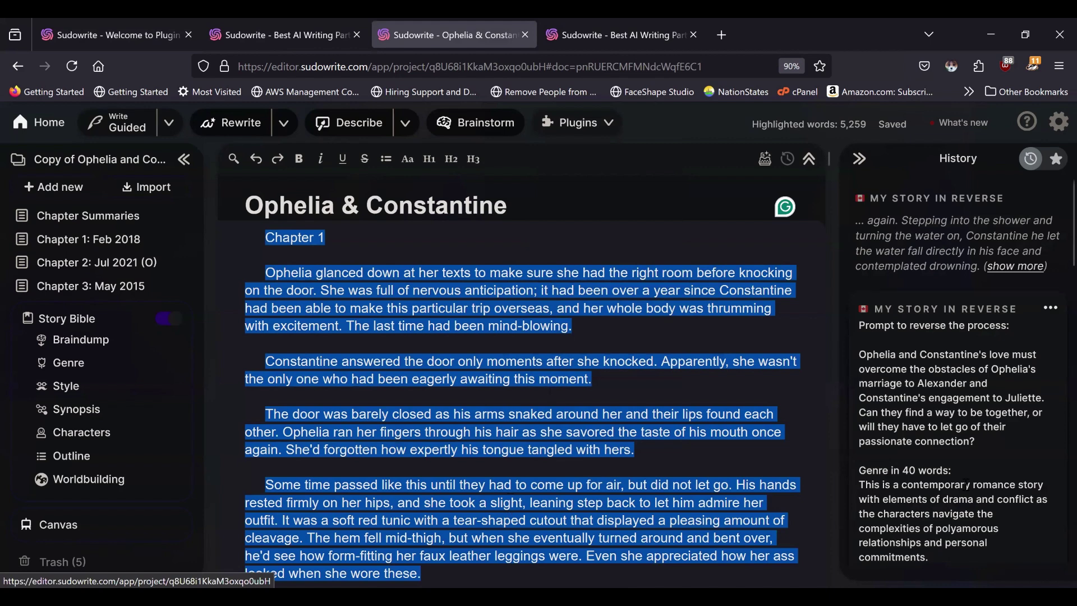
Step: Read through the generated My story in reverse result, from genre, style and synopsis to characters and chapter outline
{"action": "scroll", "coordinate": [970, 483], "scroll_direction": "down", "scroll_amount": 2}
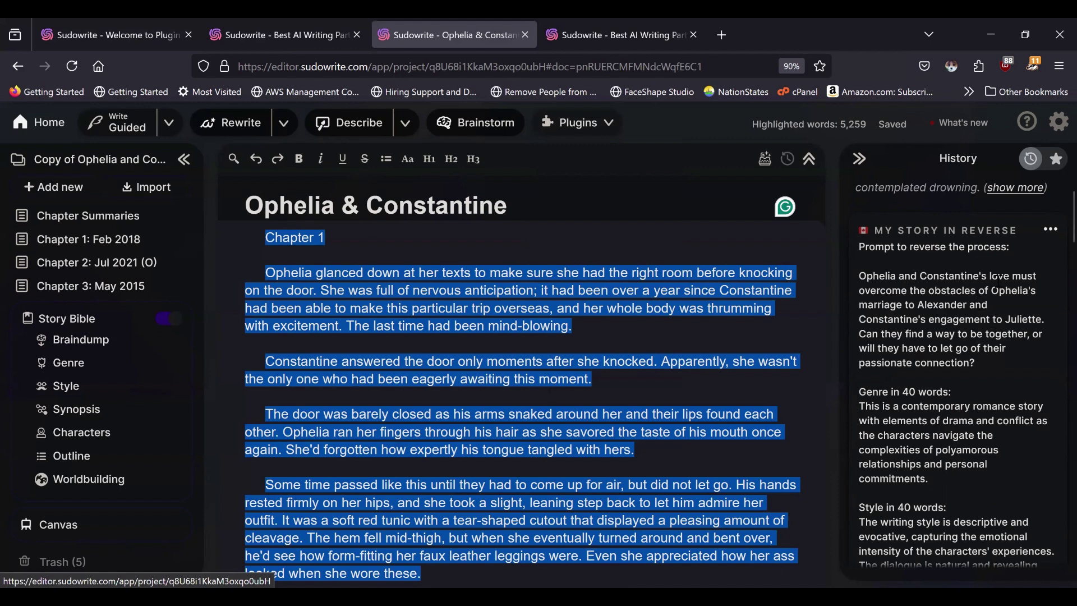
{"action": "scroll", "coordinate": [993, 276], "scroll_direction": "down", "scroll_amount": 3}
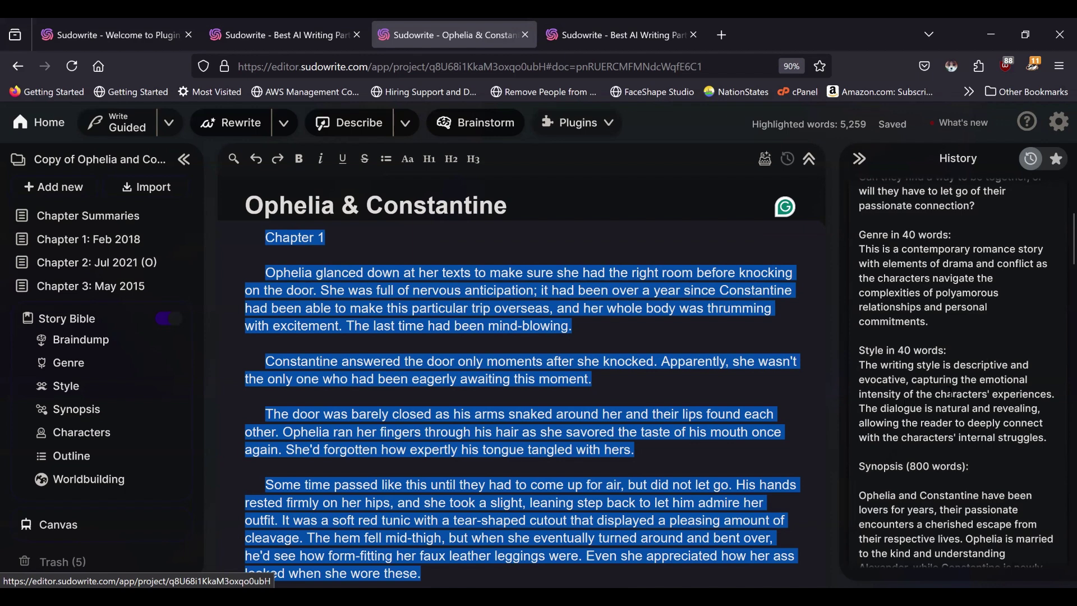
{"action": "scroll", "coordinate": [951, 394], "scroll_direction": "down", "scroll_amount": 3}
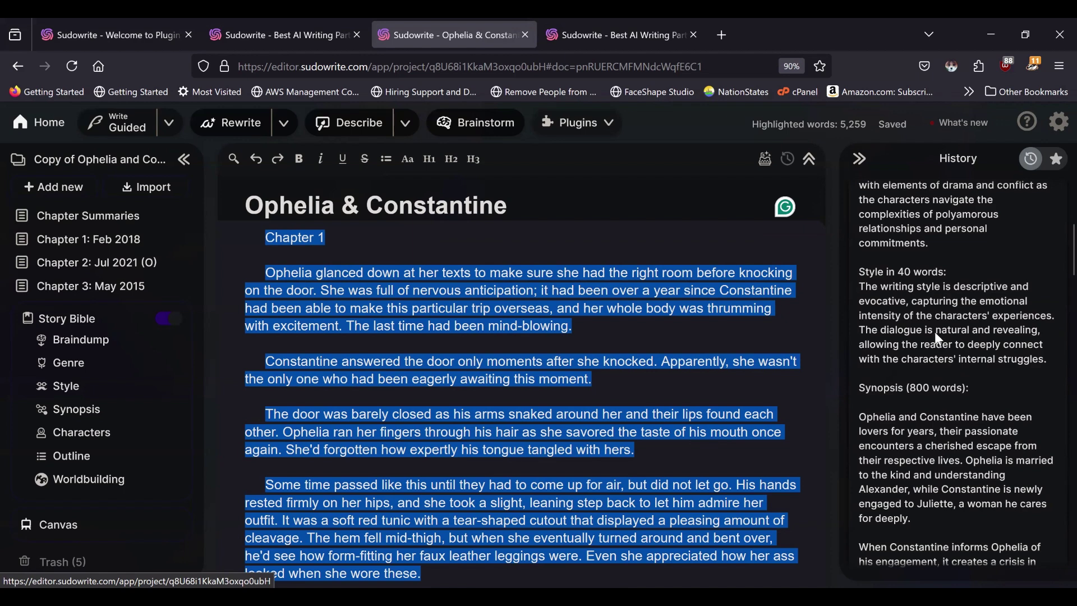
{"action": "scroll", "coordinate": [935, 331], "scroll_direction": "down", "scroll_amount": 5}
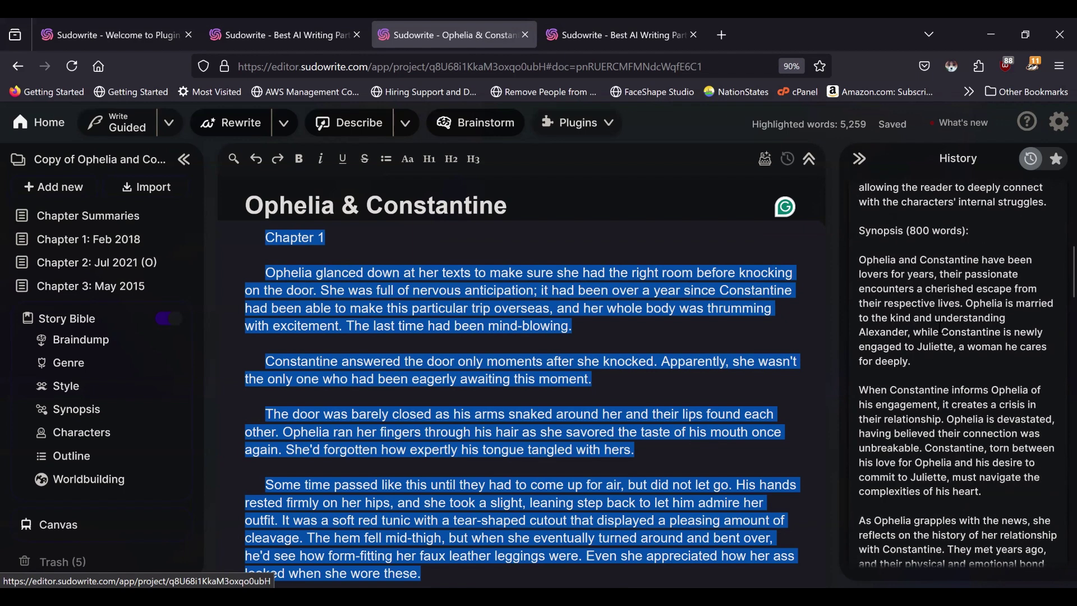
{"action": "scroll", "coordinate": [940, 329], "scroll_direction": "down", "scroll_amount": 15}
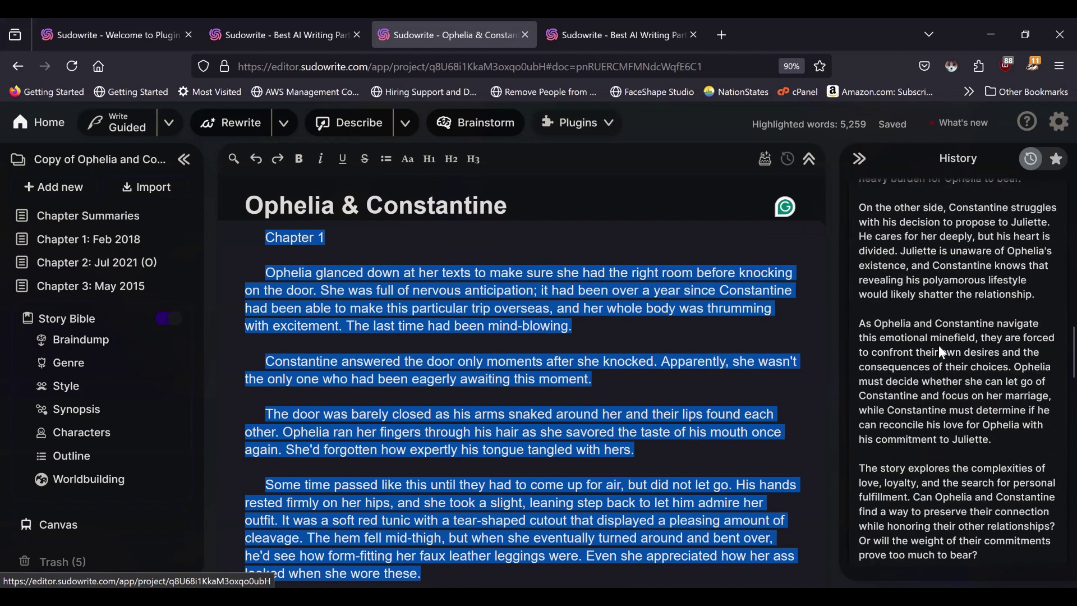
{"action": "scroll", "coordinate": [942, 349], "scroll_direction": "down", "scroll_amount": 2}
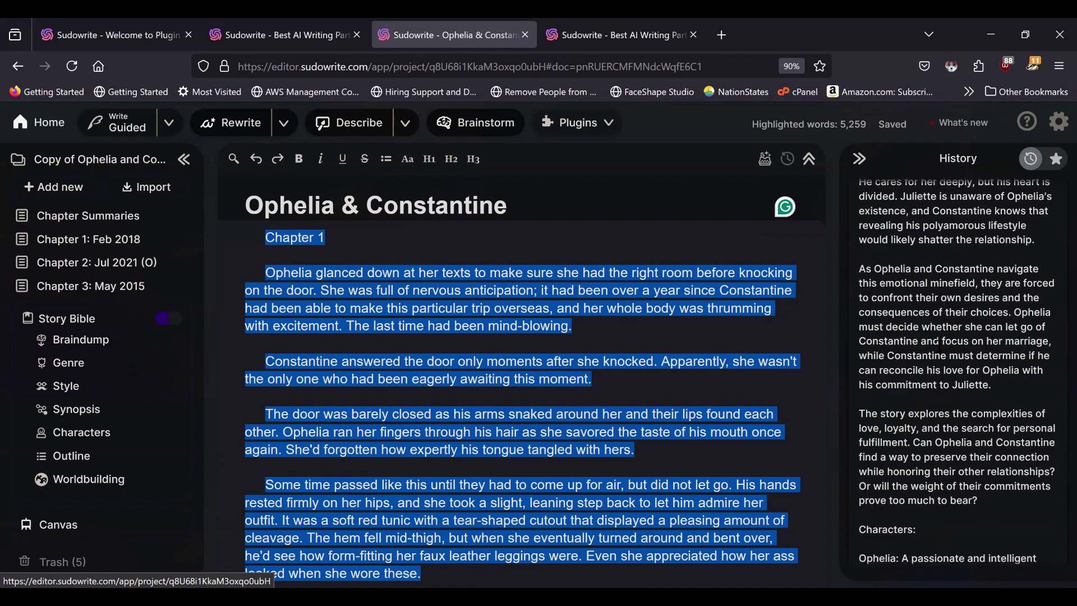
{"action": "scroll", "coordinate": [940, 343], "scroll_direction": "down", "scroll_amount": 8}
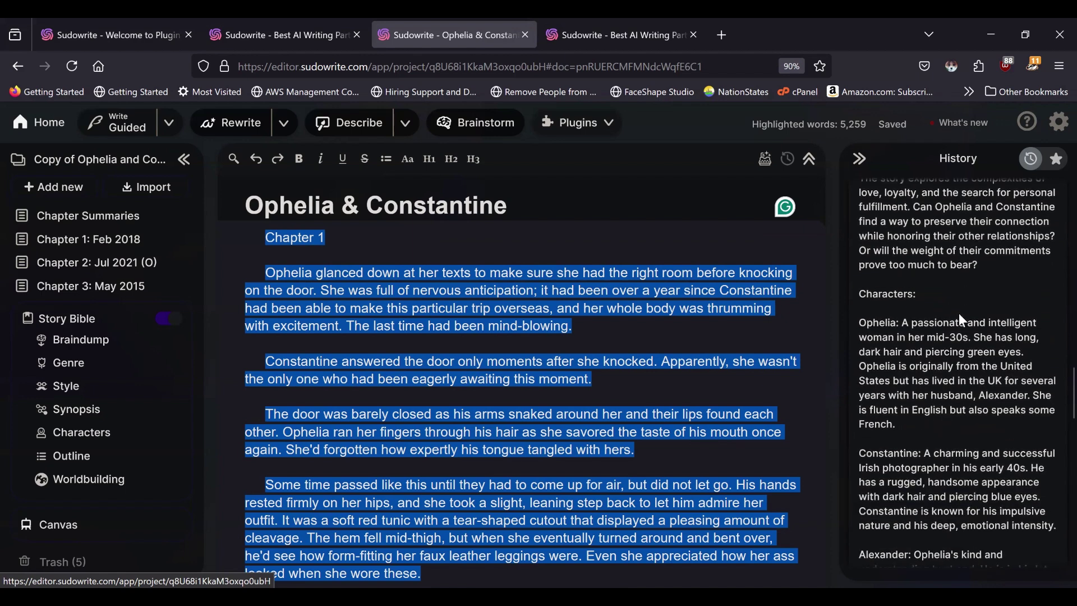
{"action": "scroll", "coordinate": [959, 319], "scroll_direction": "up", "scroll_amount": 3}
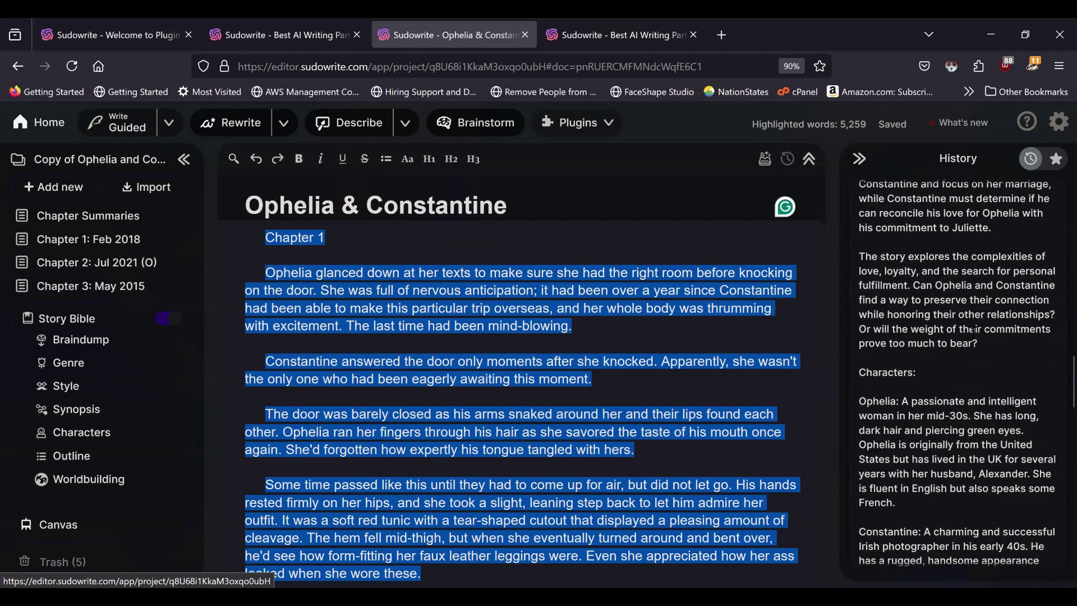
{"action": "scroll", "coordinate": [990, 333], "scroll_direction": "down", "scroll_amount": 5}
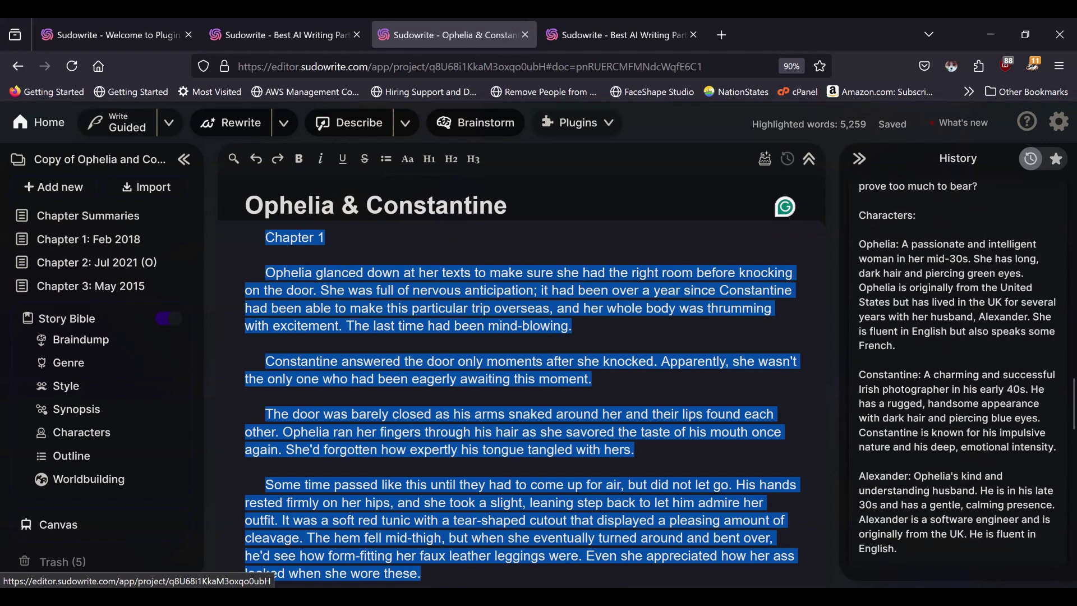
{"action": "scroll", "coordinate": [955, 306], "scroll_direction": "down", "scroll_amount": 8}
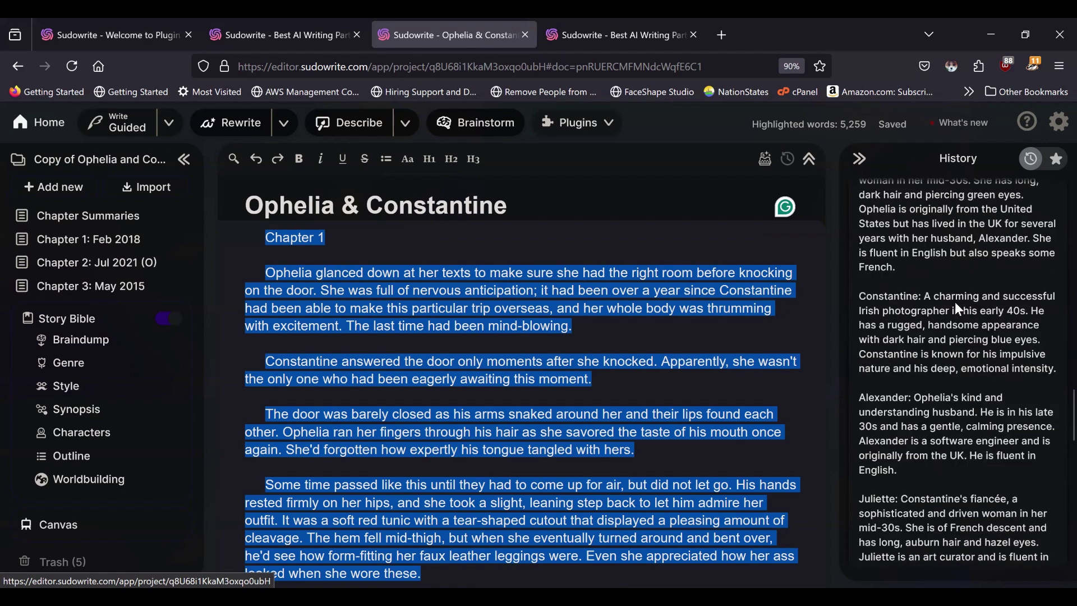
{"action": "scroll", "coordinate": [963, 292], "scroll_direction": "down", "scroll_amount": 2}
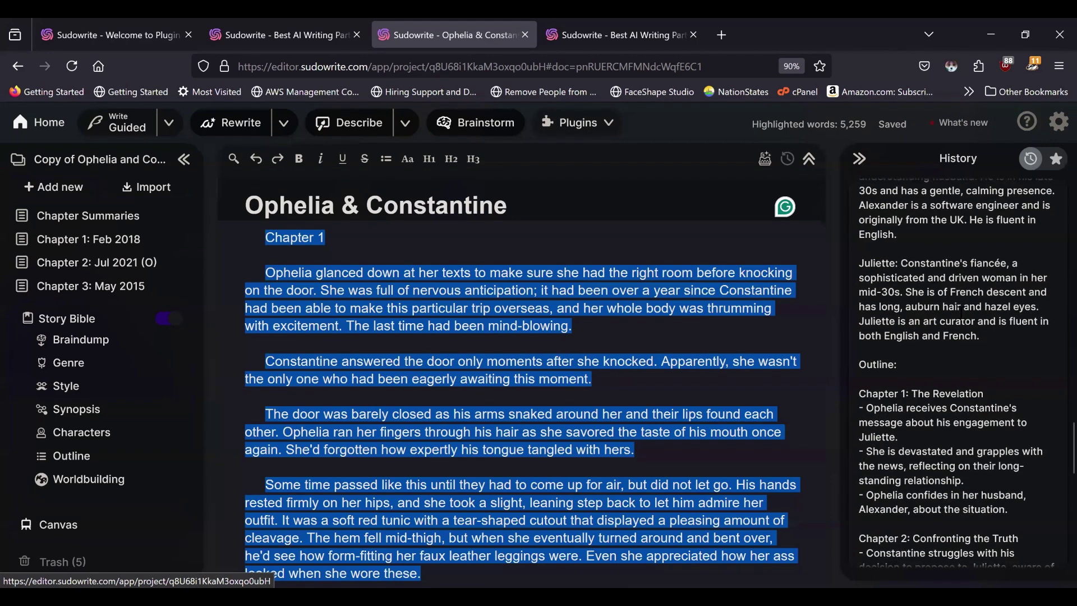
{"action": "scroll", "coordinate": [984, 328], "scroll_direction": "down", "scroll_amount": 14}
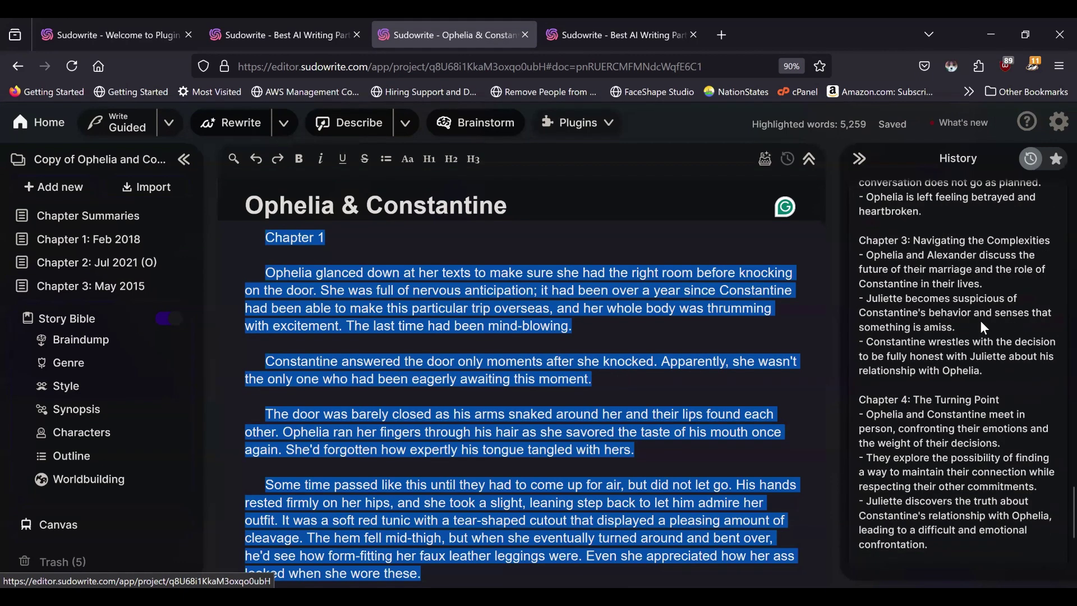
{"action": "scroll", "coordinate": [981, 328], "scroll_direction": "down", "scroll_amount": 6}
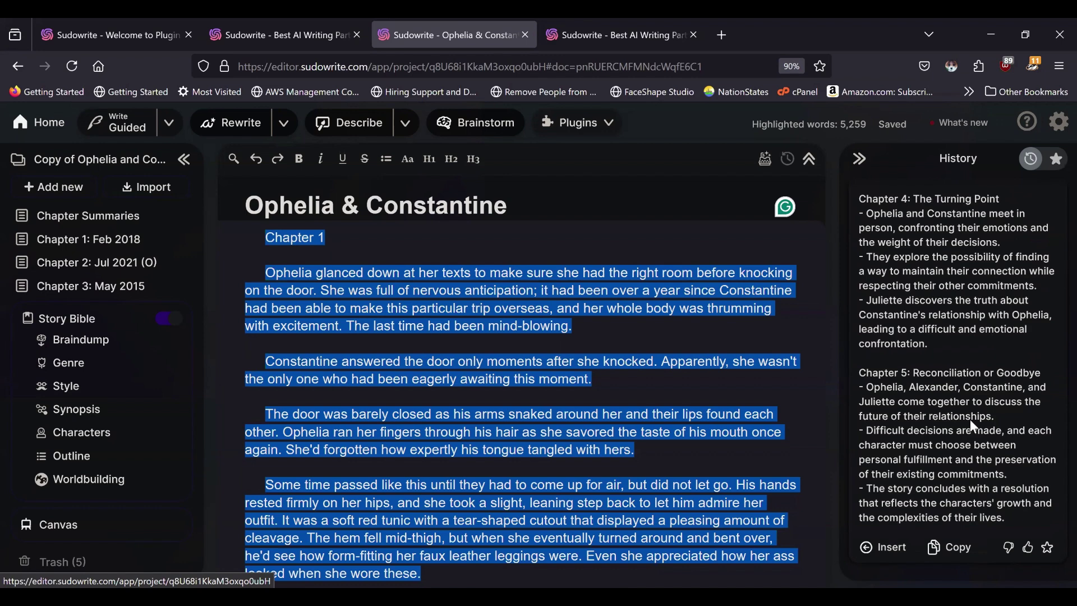
{"action": "scroll", "coordinate": [971, 420], "scroll_direction": "down", "scroll_amount": 1}
Step: Check the account's recent activity for the plugin run's credit cost, and return to the start of the generated result
{"action": "left_click", "coordinate": [1059, 122]}
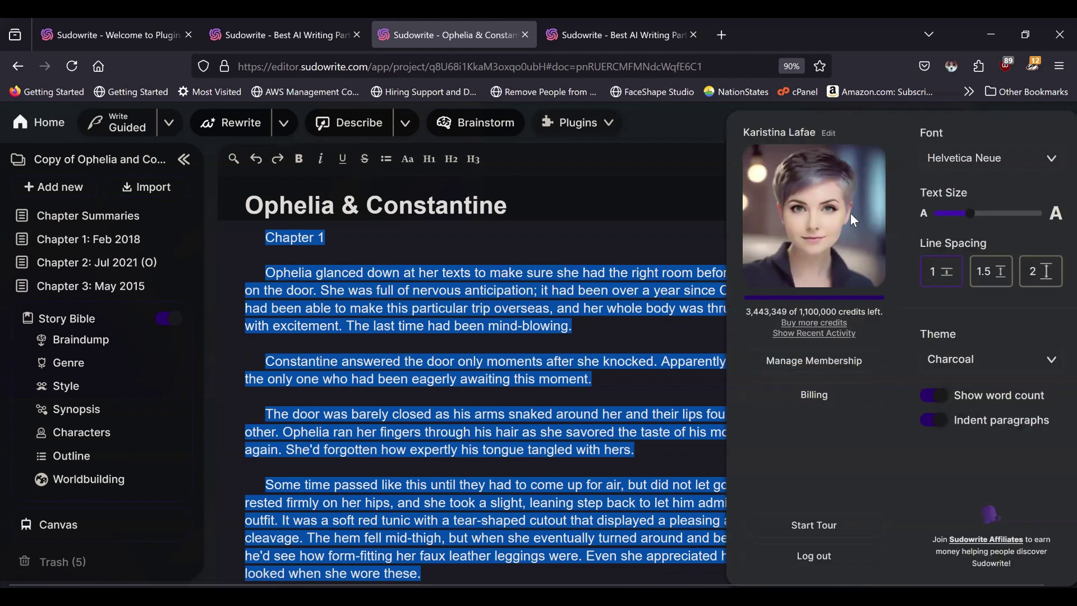
{"action": "left_click", "coordinate": [803, 334]}
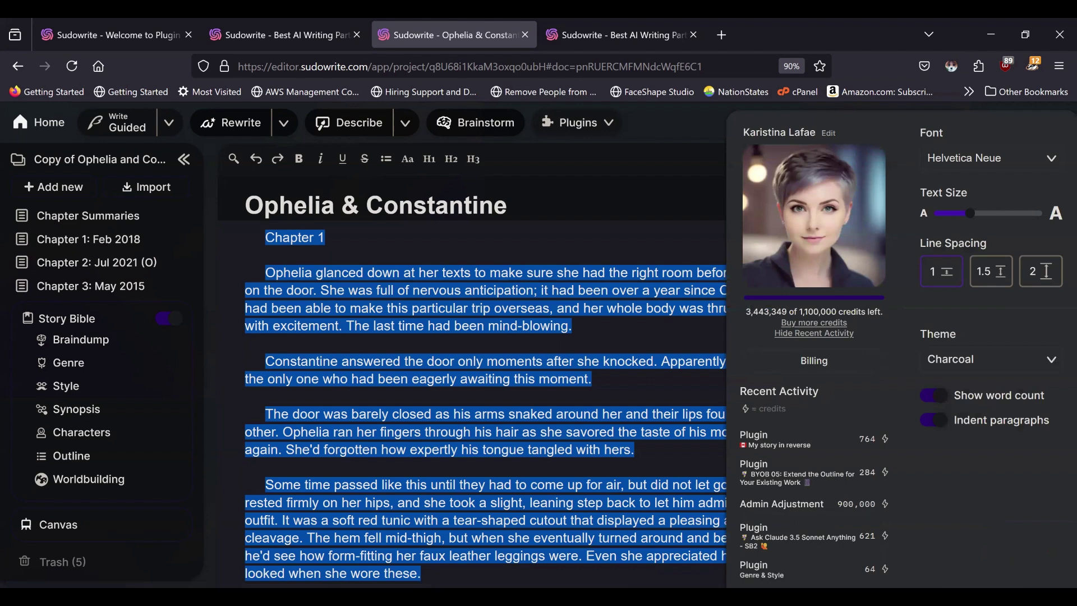
{"action": "left_click", "coordinate": [598, 324]}
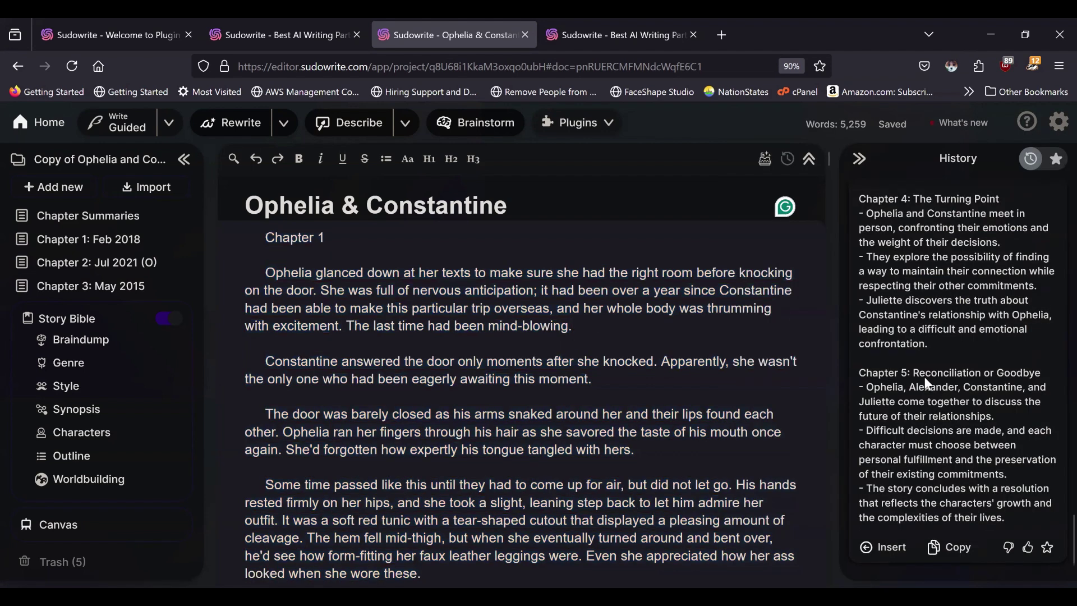
{"action": "scroll", "coordinate": [926, 376], "scroll_direction": "up", "scroll_amount": 15}
{"action": "scroll", "coordinate": [925, 376], "scroll_direction": "up", "scroll_amount": 10}
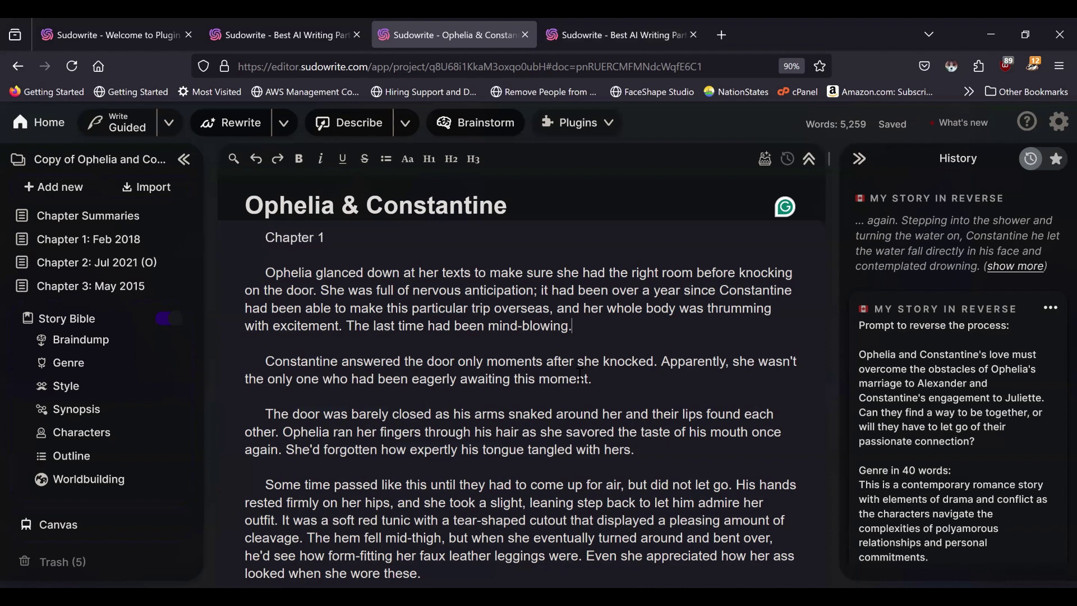
Step: Close the My story in reverse plugin page and return to the Welcome to Plugin School document
{"action": "left_click", "coordinate": [87, 30]}
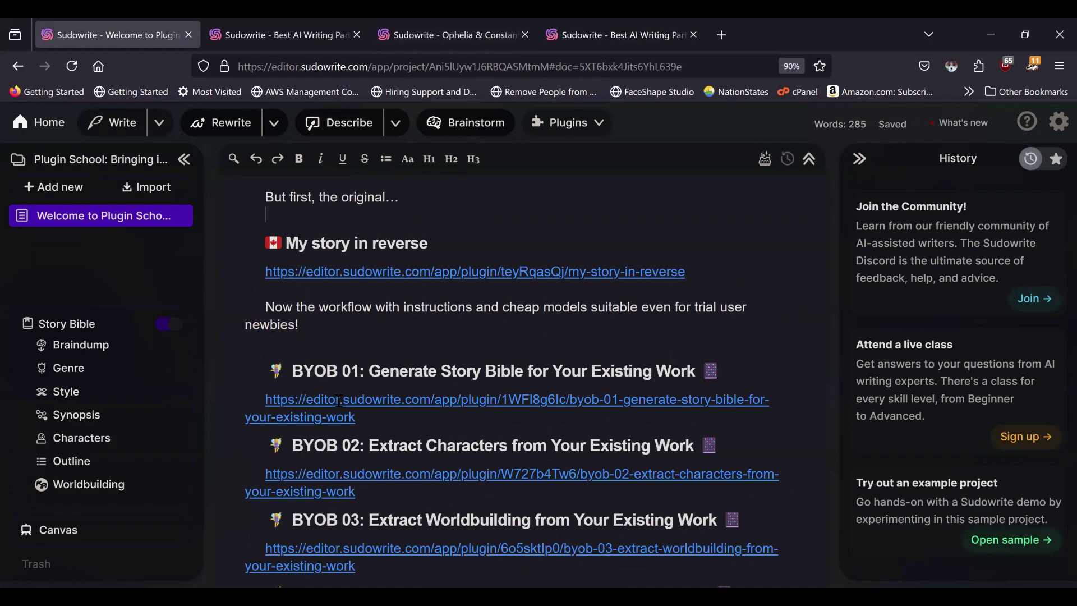
{"action": "left_click", "coordinate": [332, 35]}
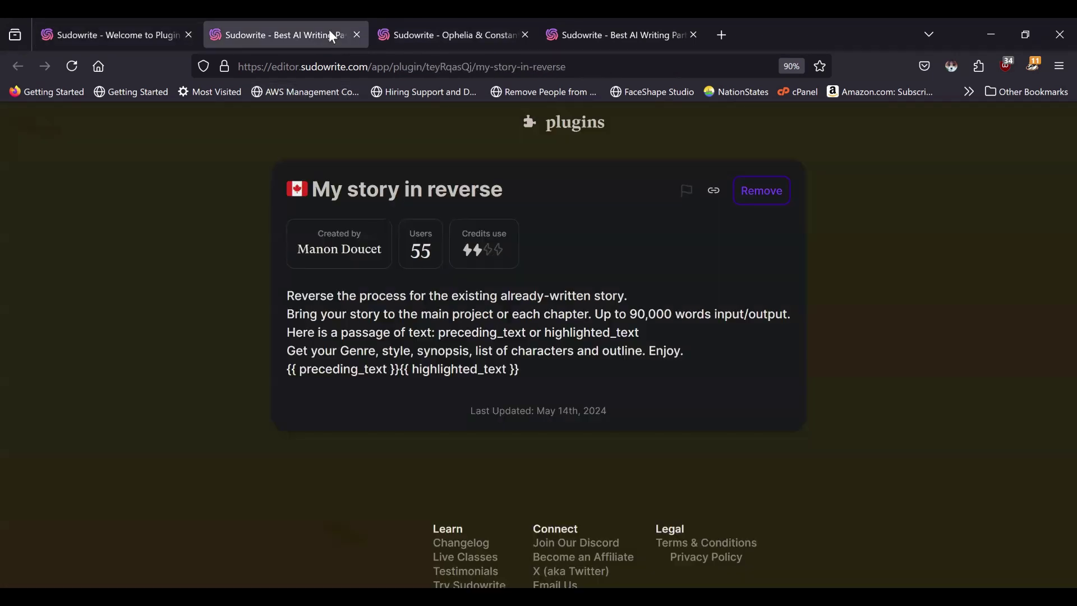
{"action": "left_click", "coordinate": [357, 35]}
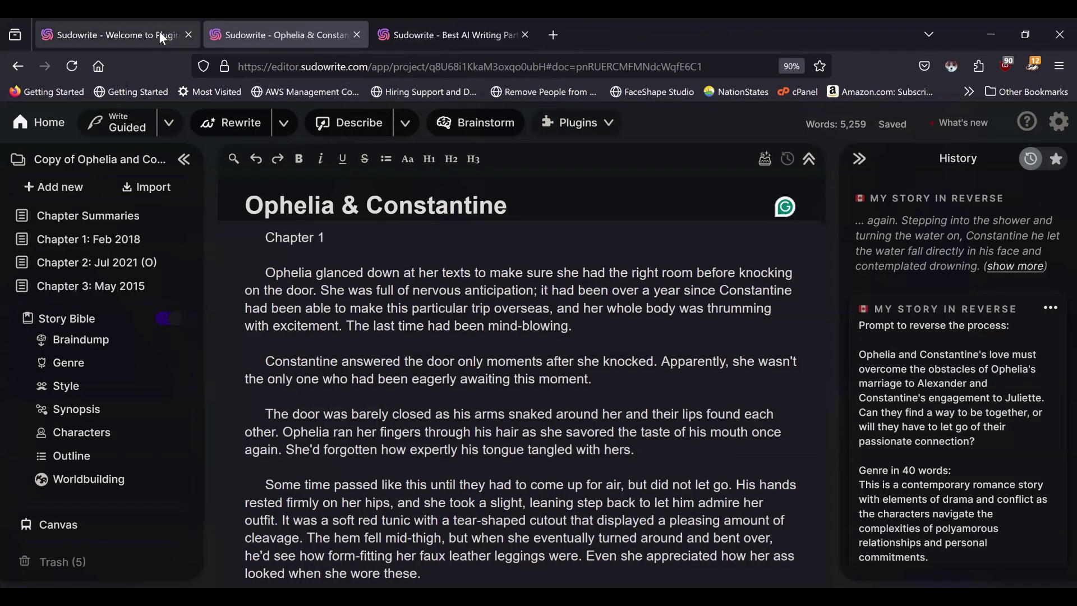
{"action": "left_click", "coordinate": [108, 29]}
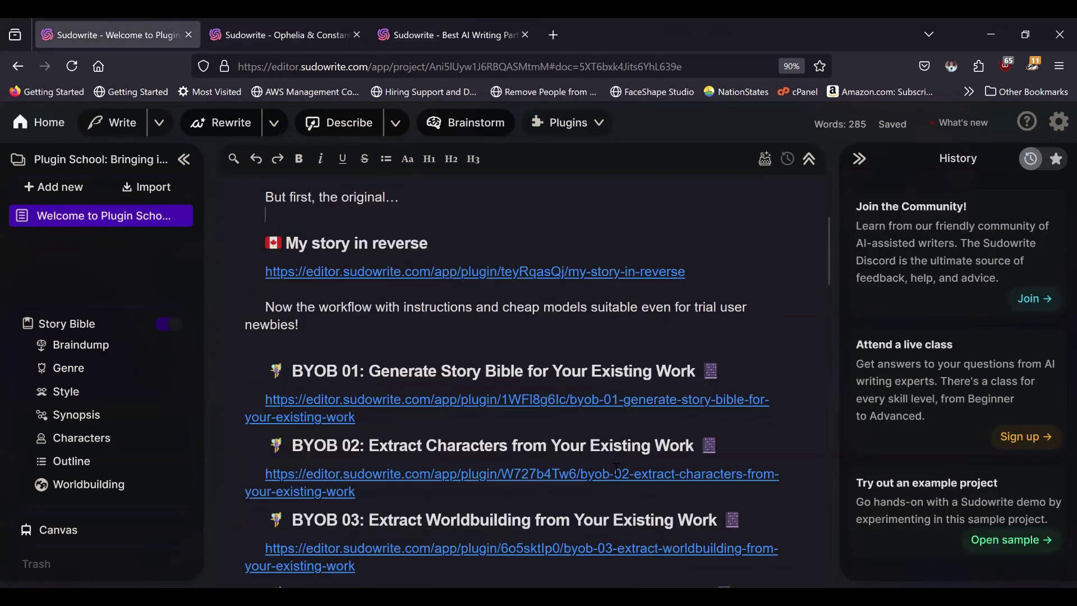
Step: Open the BYOB 01: Generate Story Bible for Your Existing Work plugin page and read its description and numbered instructions
{"action": "left_click", "coordinate": [463, 402]}
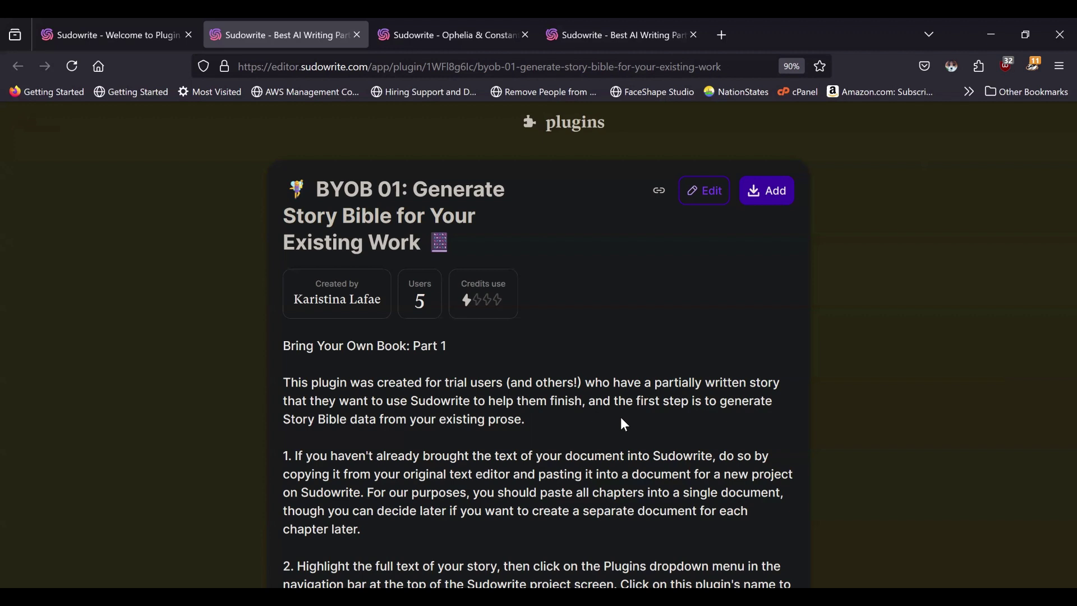
{"action": "scroll", "coordinate": [624, 424], "scroll_direction": "down", "scroll_amount": 3}
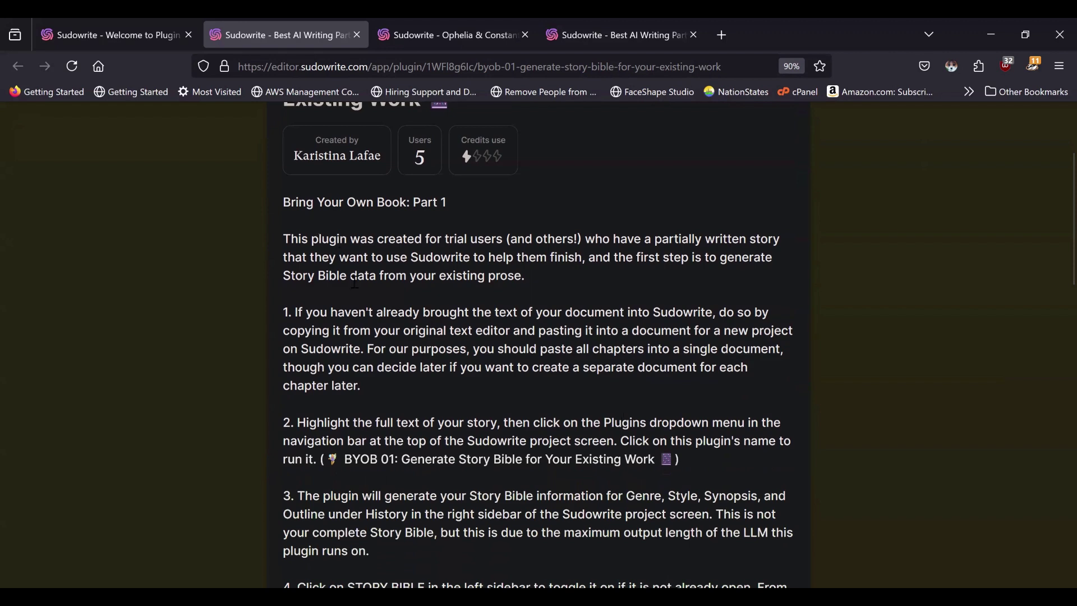
{"action": "scroll", "coordinate": [355, 280], "scroll_direction": "up", "scroll_amount": 2}
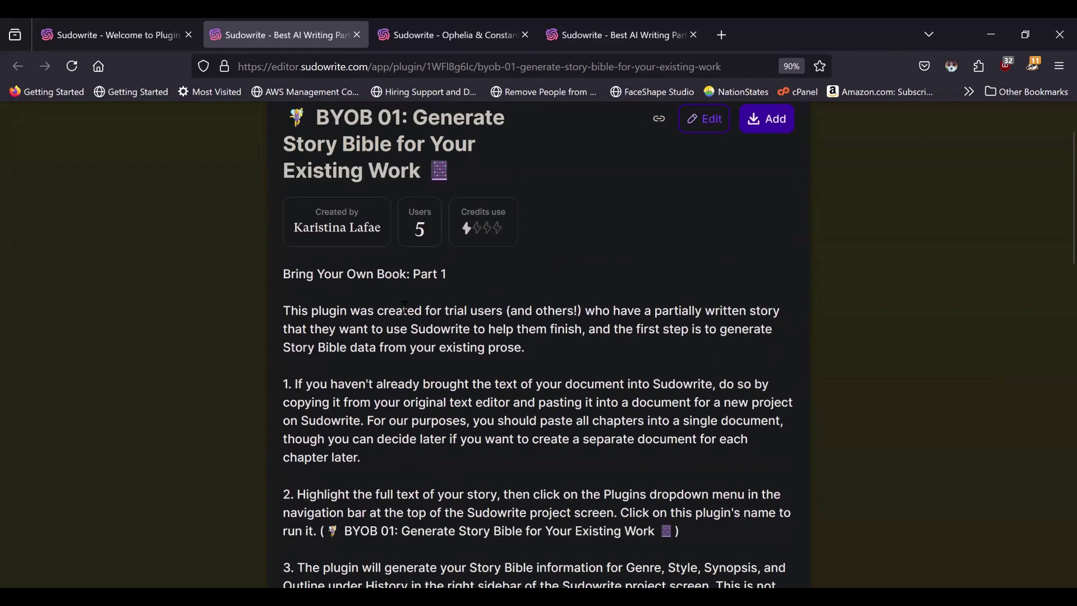
{"action": "scroll", "coordinate": [260, 356], "scroll_direction": "down", "scroll_amount": 2}
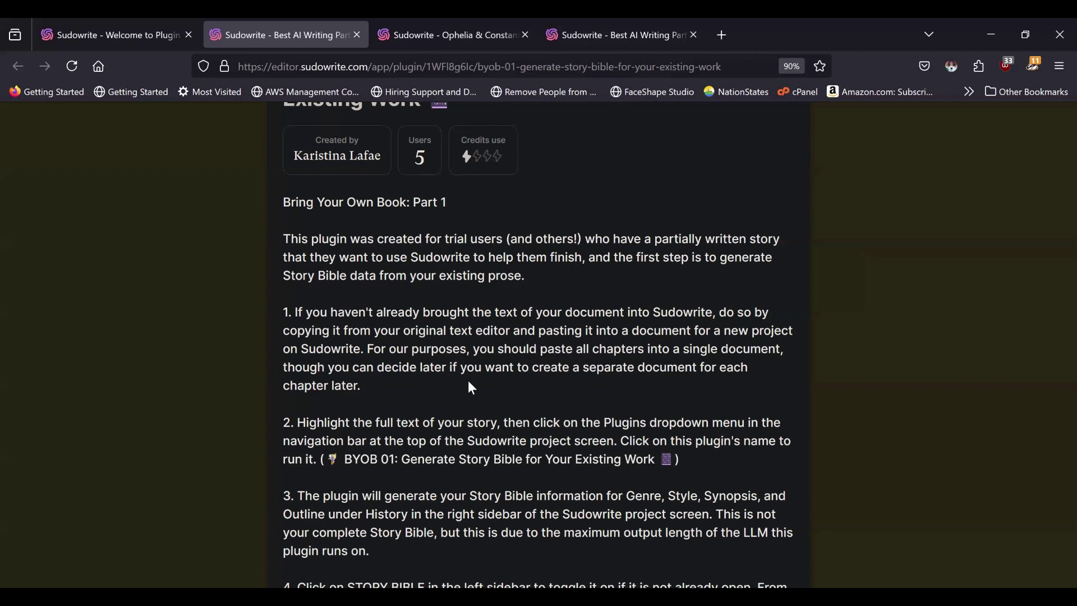
{"action": "scroll", "coordinate": [469, 383], "scroll_direction": "up", "scroll_amount": 3}
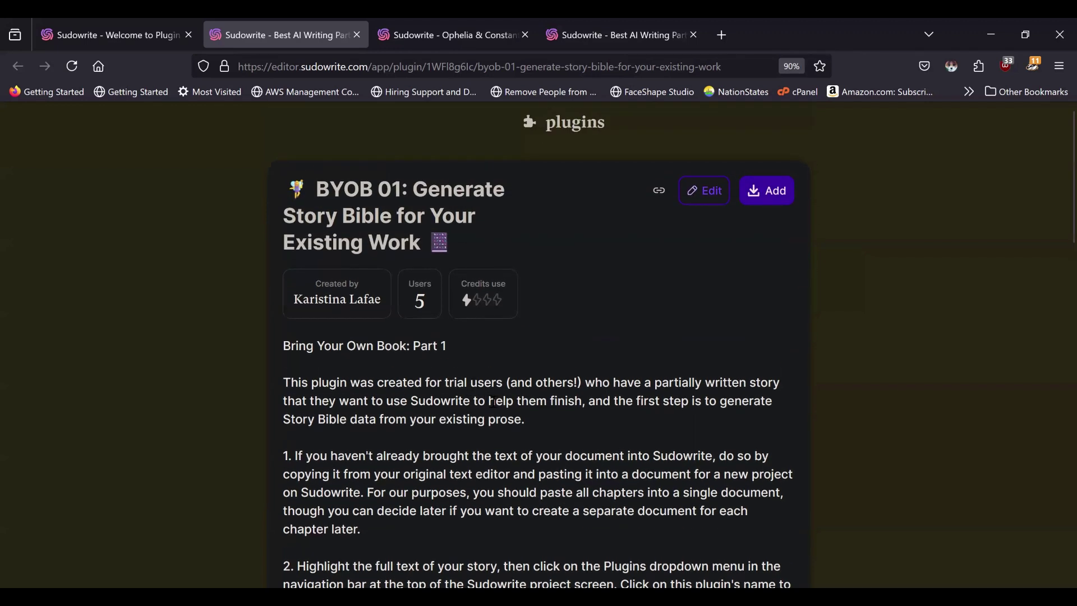
{"action": "scroll", "coordinate": [494, 401], "scroll_direction": "down", "scroll_amount": 2}
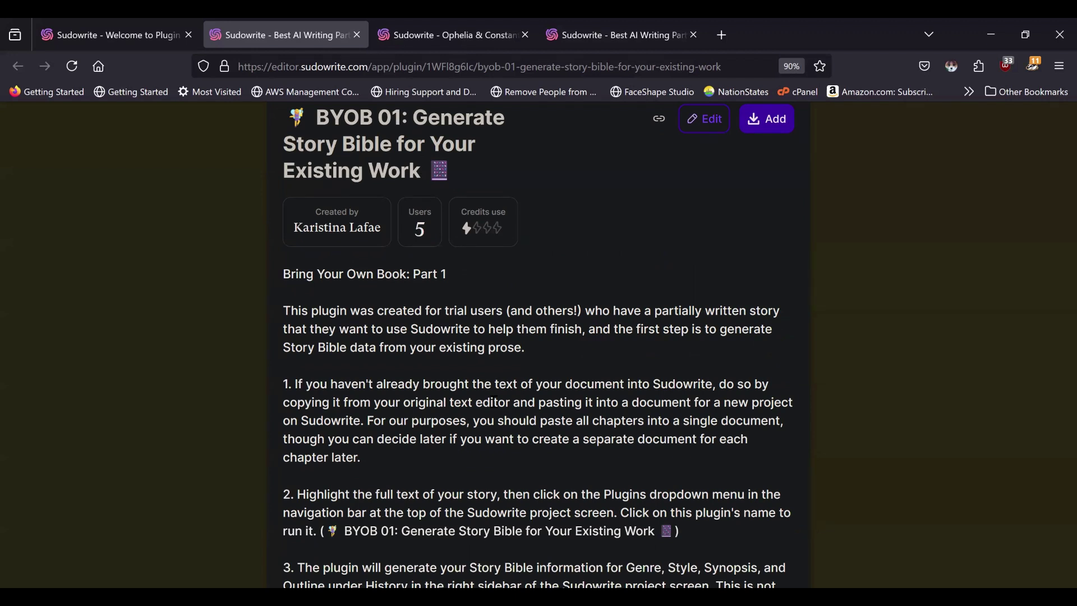
{"action": "scroll", "coordinate": [494, 404], "scroll_direction": "down", "scroll_amount": 4}
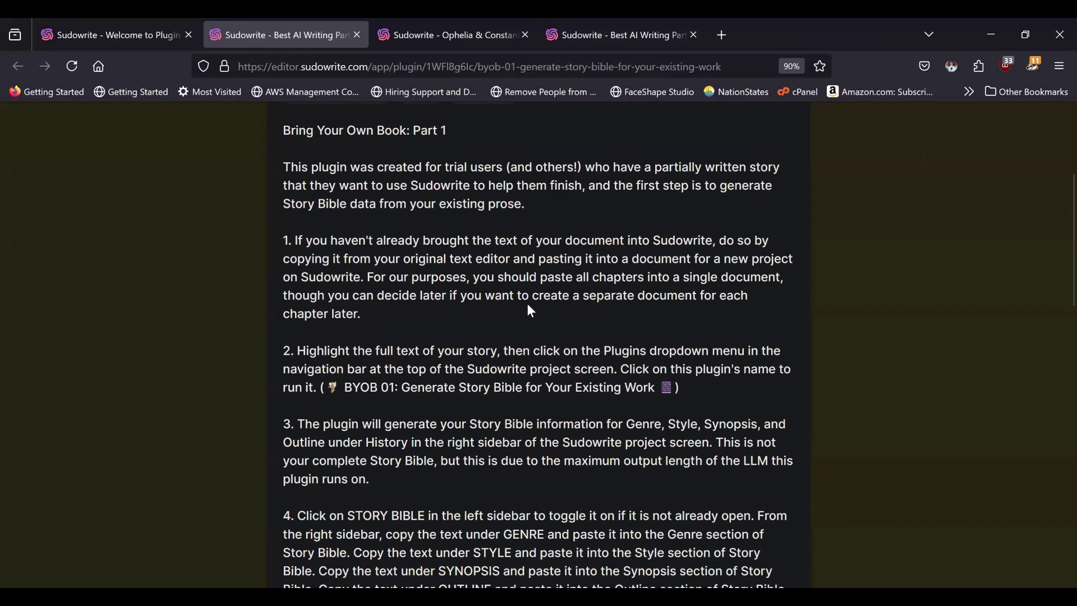
{"action": "scroll", "coordinate": [532, 311], "scroll_direction": "down", "scroll_amount": 2}
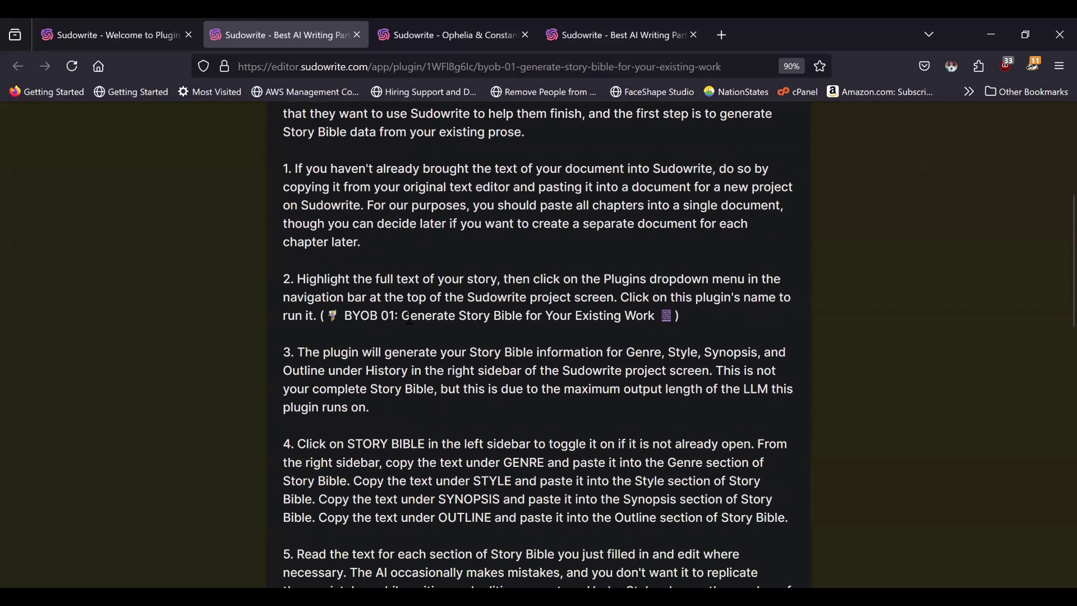
Step: Run the BYOB 01: Generate Story Bible for Your Existing Work plugin on the full text of the Ophelia & Constantine document
{"action": "key", "text": "ctrl+Tab"}
{"action": "key", "text": "ctrl+a"}
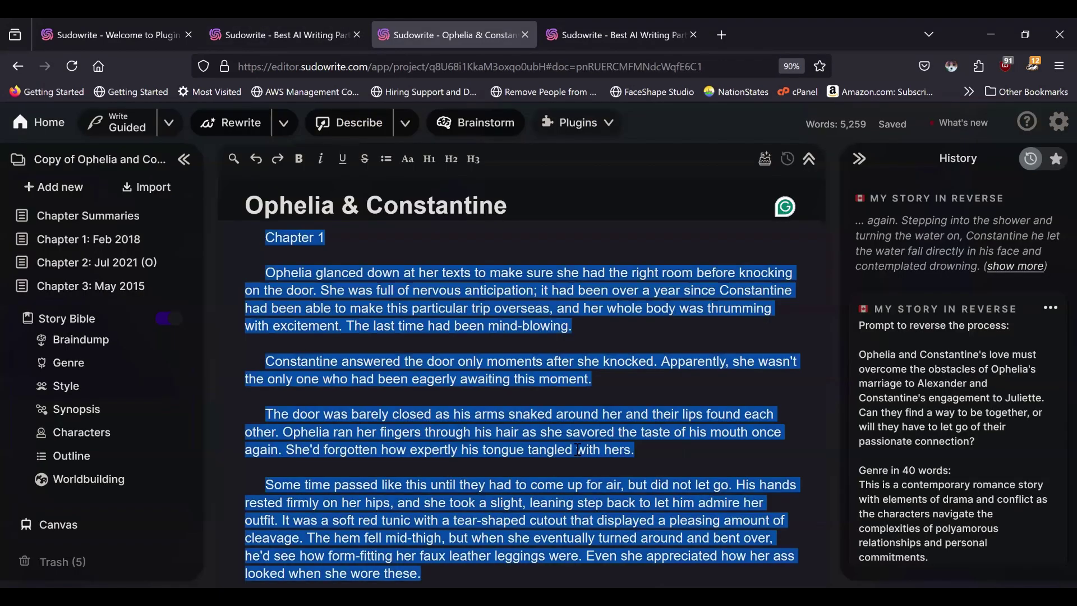
{"action": "left_click", "coordinate": [605, 133]}
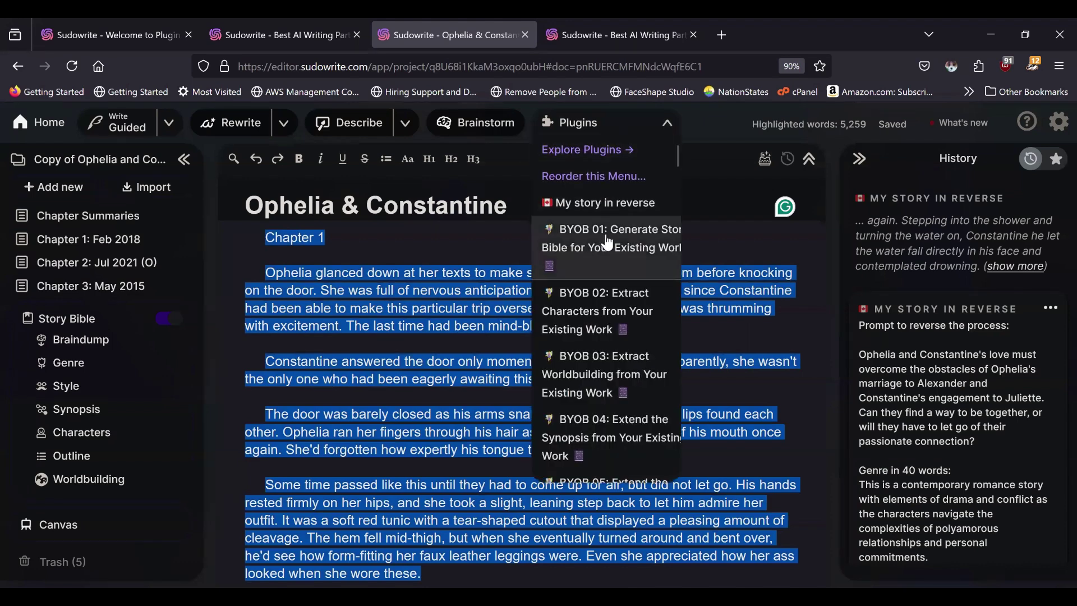
{"action": "left_click", "coordinate": [607, 253]}
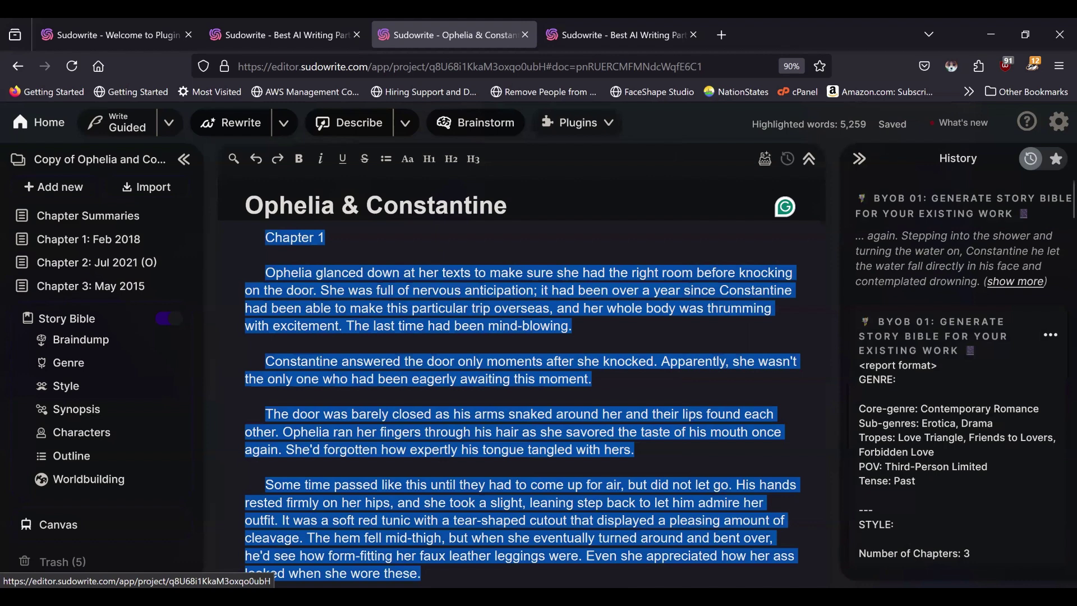
Step: Read through the generated BYOB 01 result from genre, style and synopsis to the end of the outline, and return to its start
{"action": "scroll", "coordinate": [1000, 500], "scroll_direction": "down", "scroll_amount": 5}
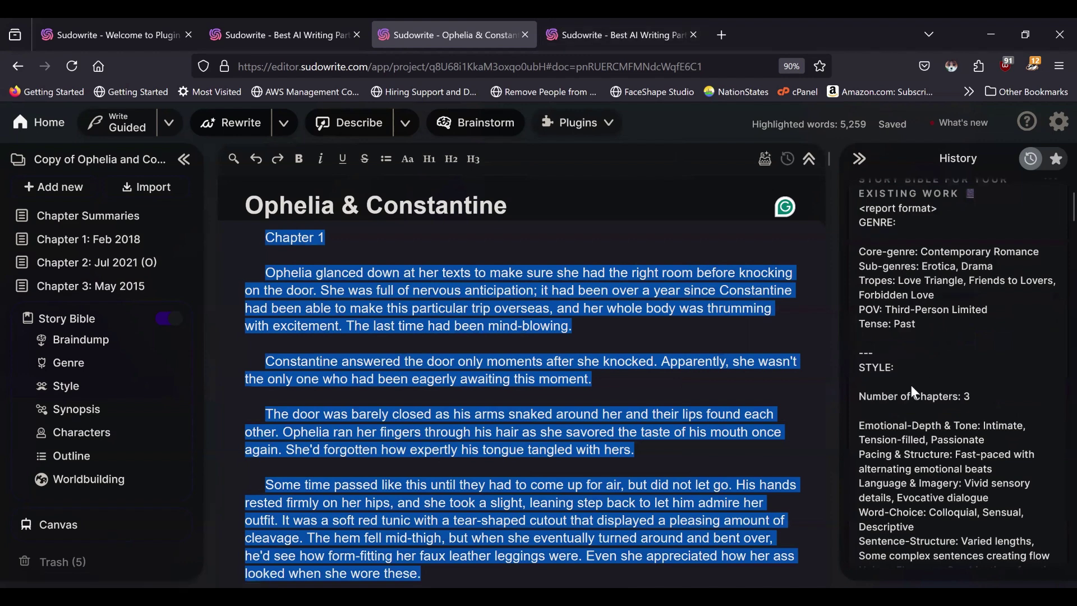
{"action": "scroll", "coordinate": [913, 391], "scroll_direction": "down", "scroll_amount": 3}
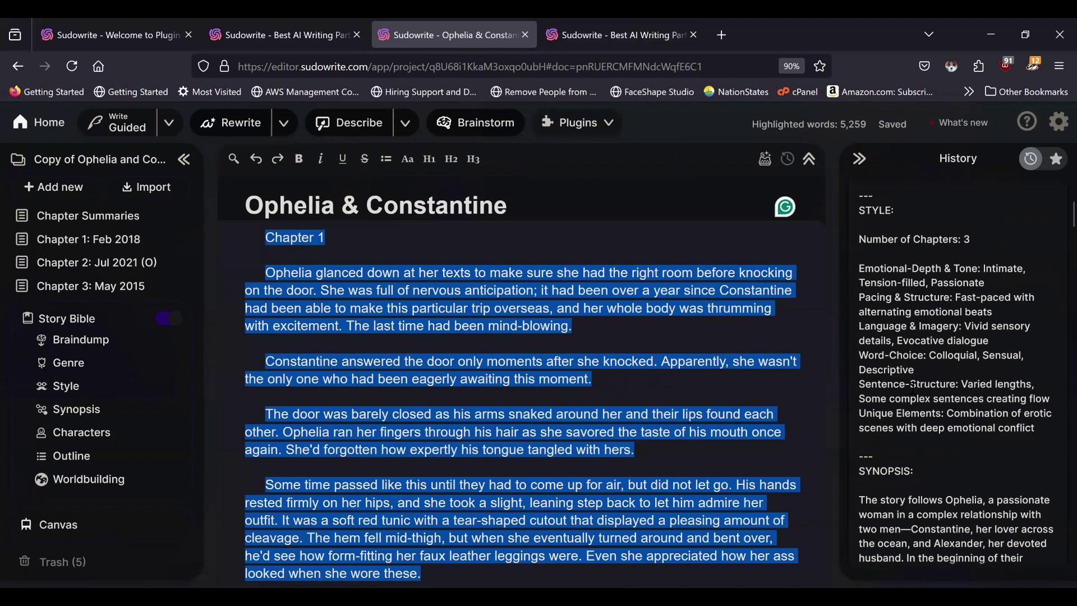
{"action": "scroll", "coordinate": [913, 387], "scroll_direction": "down", "scroll_amount": 4}
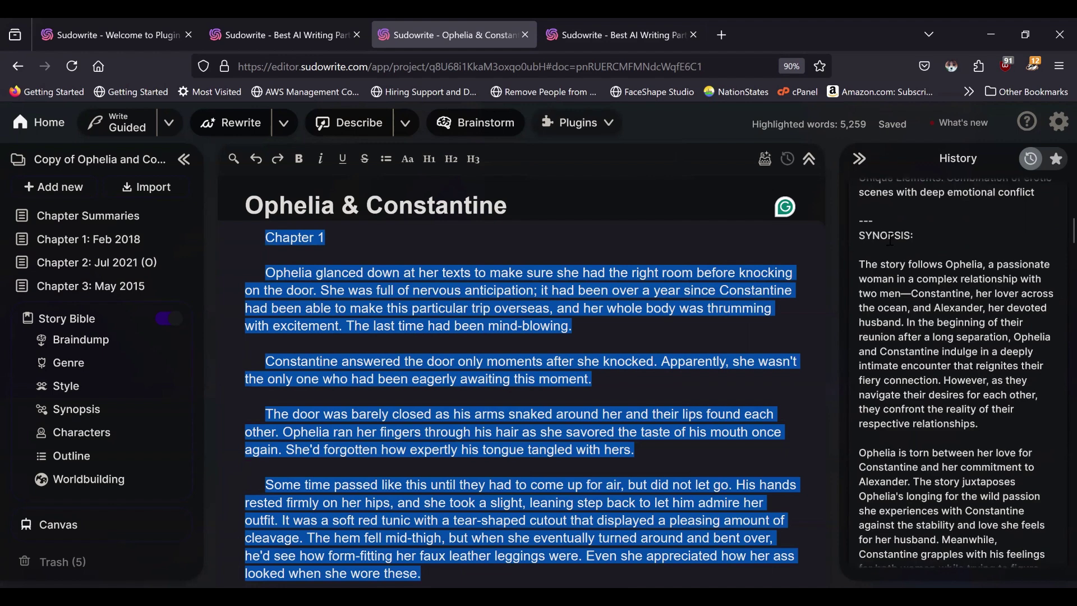
{"action": "scroll", "coordinate": [915, 432], "scroll_direction": "down", "scroll_amount": 10}
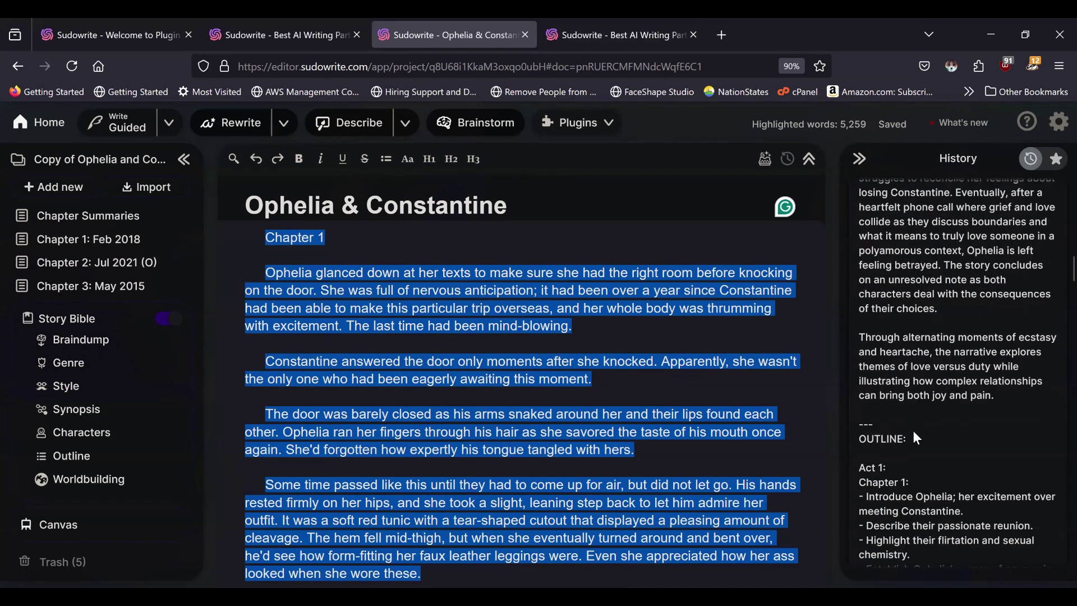
{"action": "scroll", "coordinate": [918, 438], "scroll_direction": "down", "scroll_amount": 15}
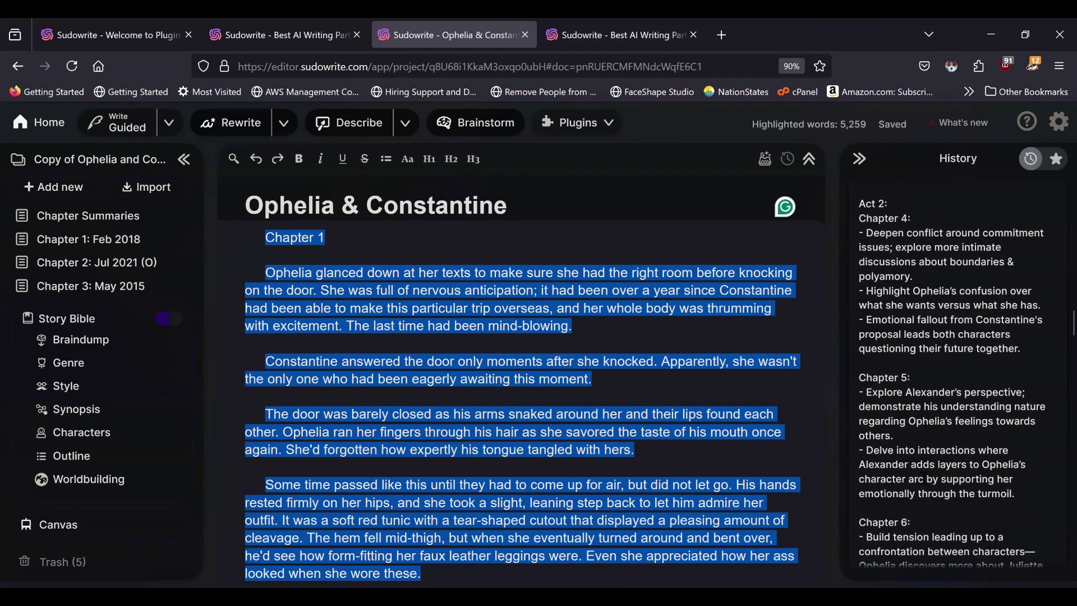
{"action": "scroll", "coordinate": [924, 478], "scroll_direction": "down", "scroll_amount": 4}
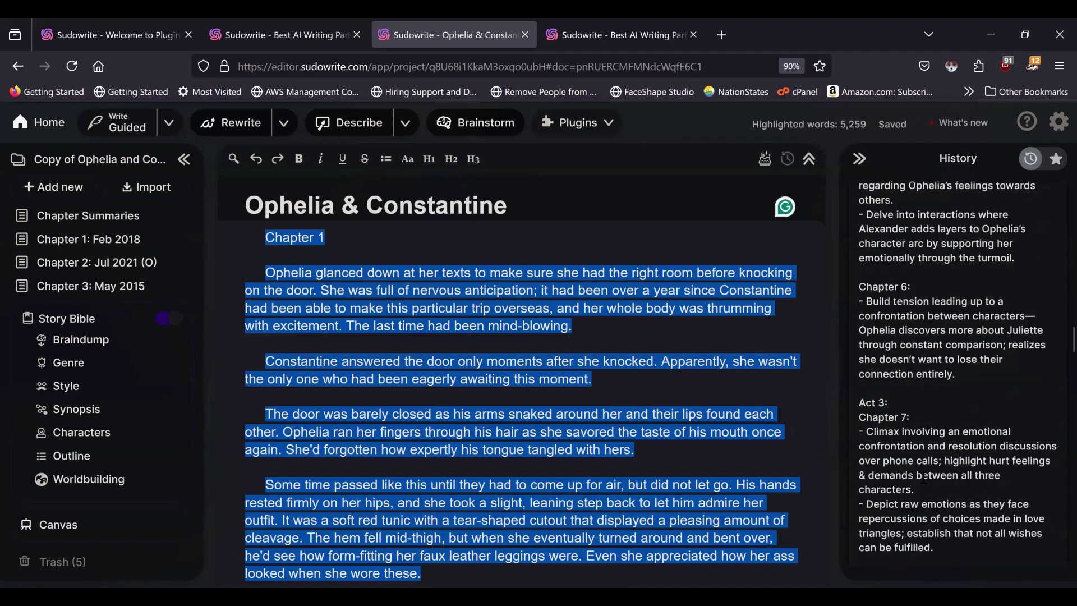
{"action": "scroll", "coordinate": [921, 308], "scroll_direction": "down", "scroll_amount": 4}
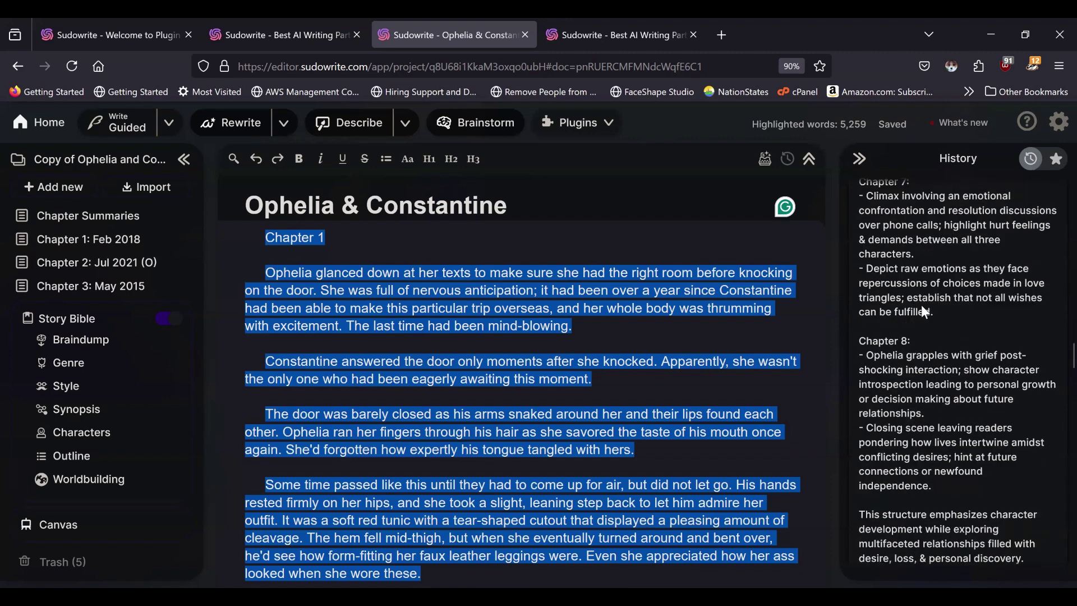
{"action": "scroll", "coordinate": [925, 312], "scroll_direction": "down", "scroll_amount": 5}
{"action": "scroll", "coordinate": [950, 327], "scroll_direction": "up", "scroll_amount": 4}
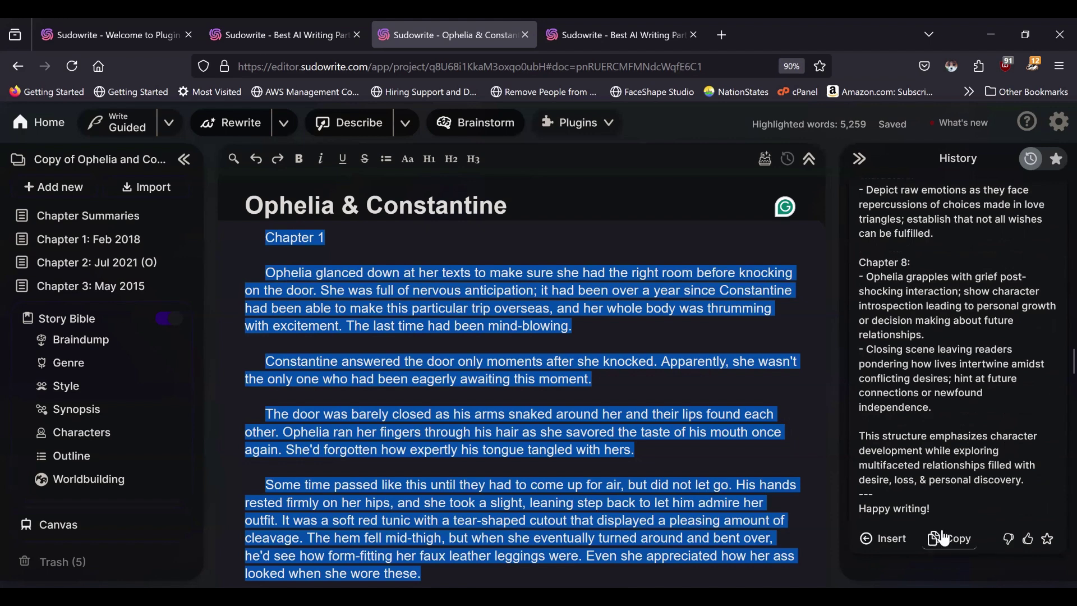
{"action": "scroll", "coordinate": [976, 452], "scroll_direction": "up", "scroll_amount": 5}
{"action": "scroll", "coordinate": [977, 452], "scroll_direction": "up", "scroll_amount": 15}
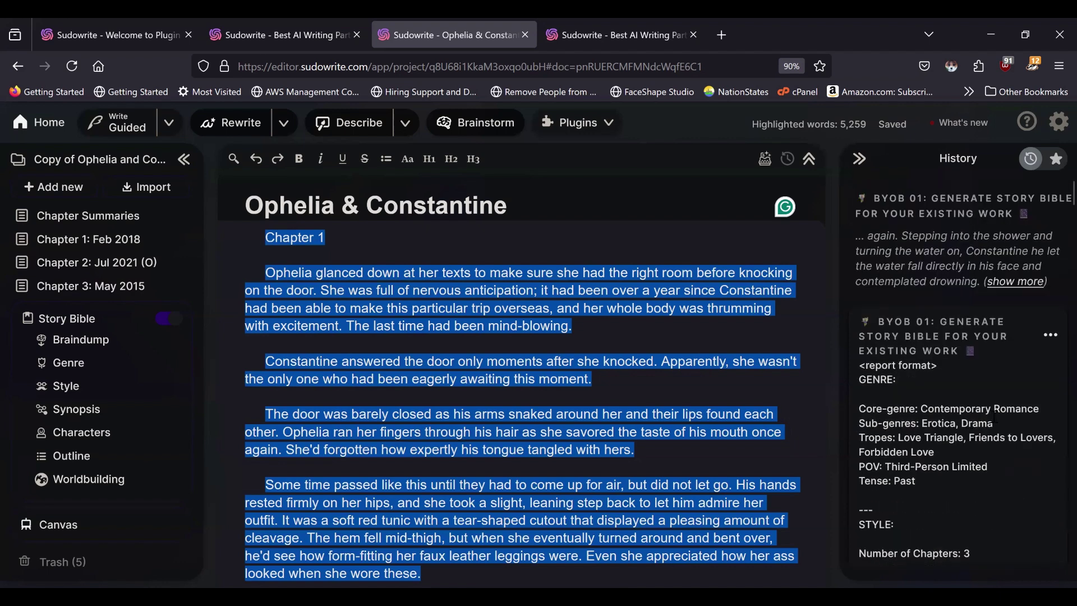
Step: Copy the generated genre lines, from Core-genre: Contemporary Romance to Tense: Past, into the Story Bible's Genre field
{"action": "scroll", "coordinate": [993, 418], "scroll_direction": "down", "scroll_amount": 5}
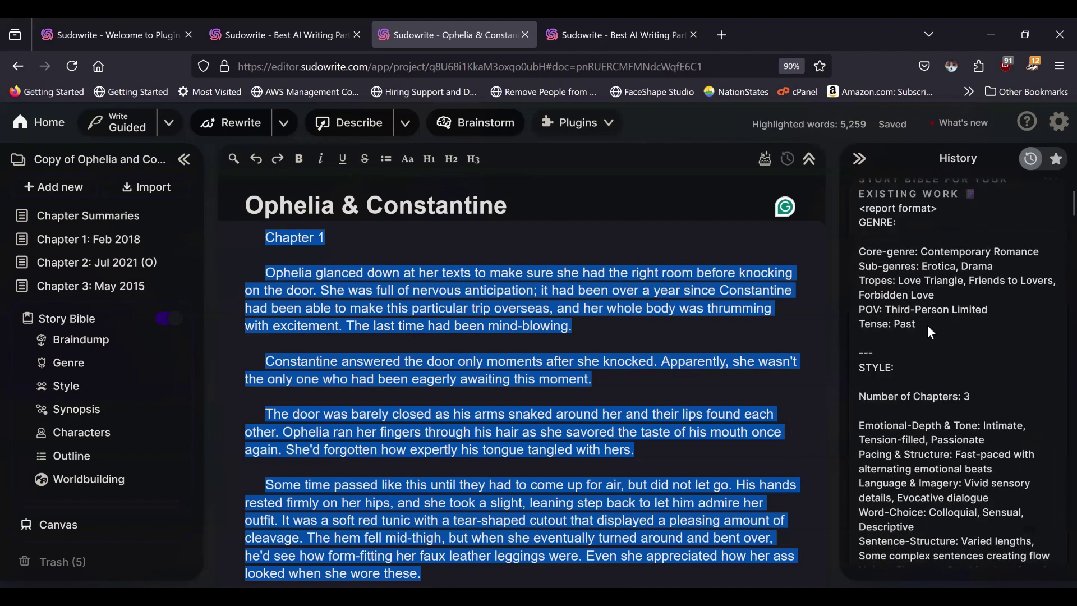
{"action": "left_click_drag", "start_coordinate": [928, 325], "coordinate": [860, 252]}
{"action": "key", "text": "ctrl+c"}
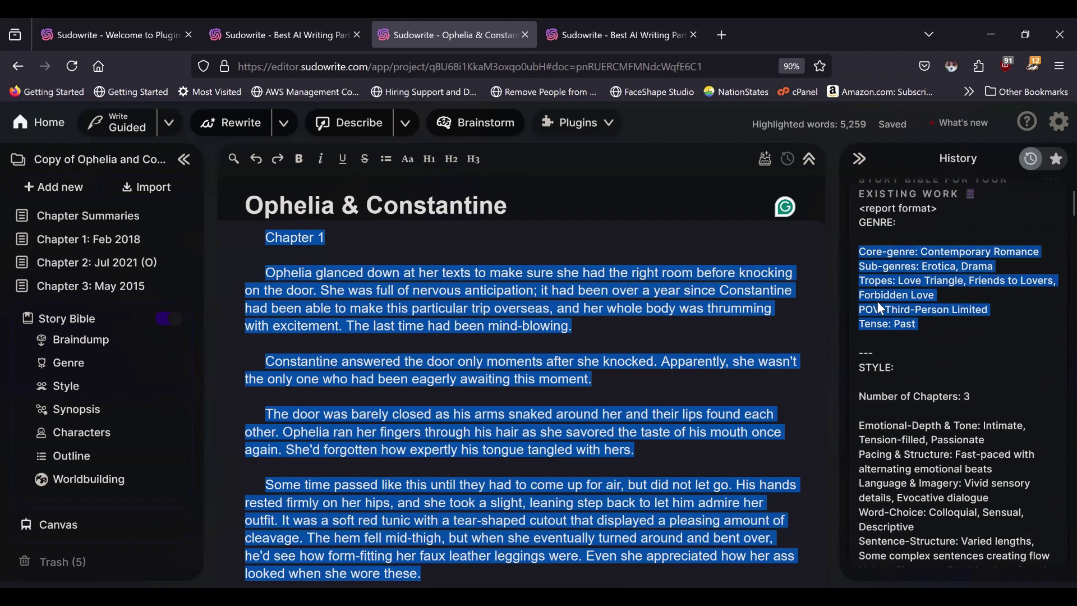
{"action": "left_click", "coordinate": [62, 318]}
{"action": "left_click", "coordinate": [60, 481]}
{"action": "left_click", "coordinate": [84, 363]}
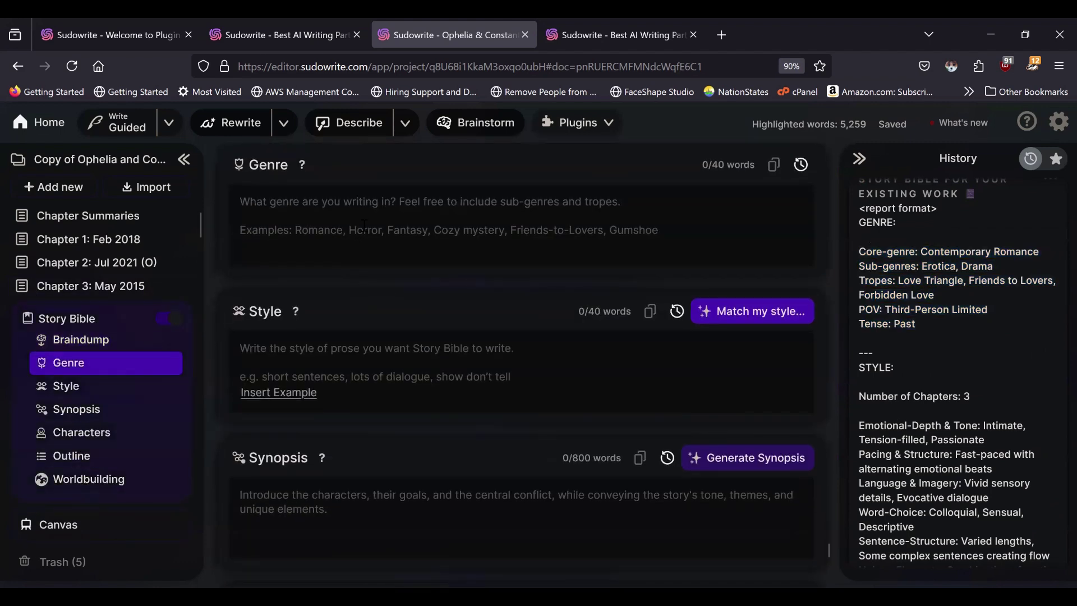
{"action": "left_click", "coordinate": [364, 224]}
{"action": "key", "text": "ctrl+v"}
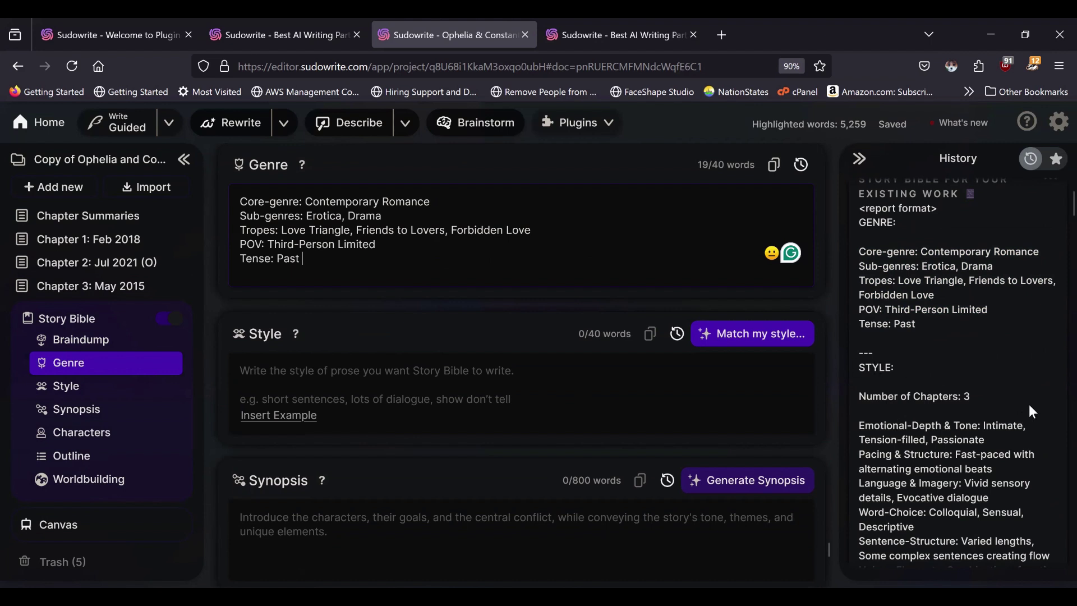
Step: Copy the generated style lines, from Emotional-Depth & Tone to Unique Elements, into the Story Bible's Style field
{"action": "scroll", "coordinate": [1033, 390], "scroll_direction": "down", "scroll_amount": 2}
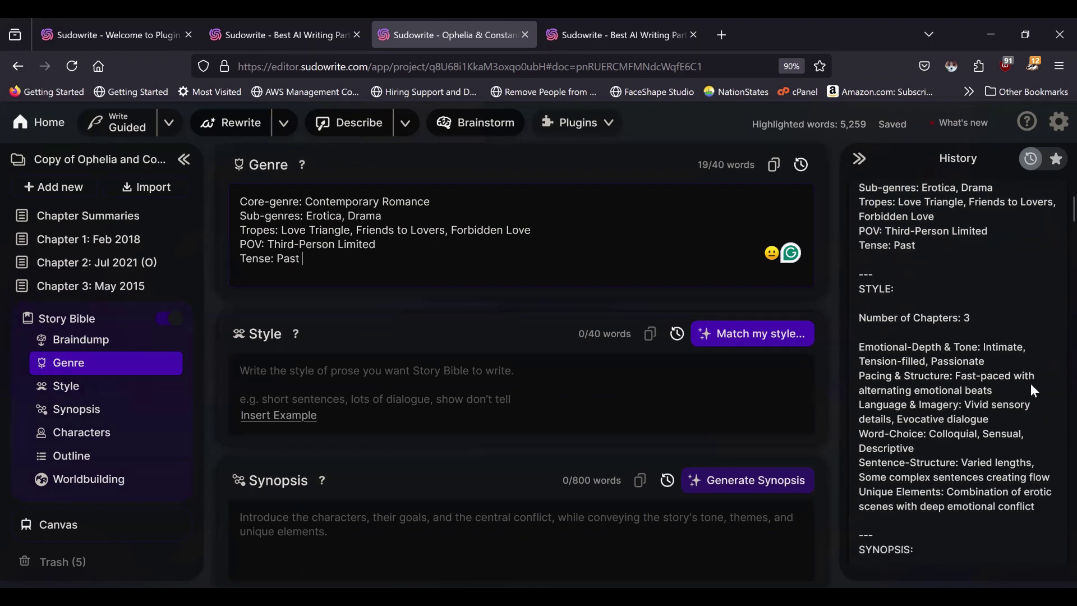
{"action": "scroll", "coordinate": [1032, 385], "scroll_direction": "down", "scroll_amount": 2}
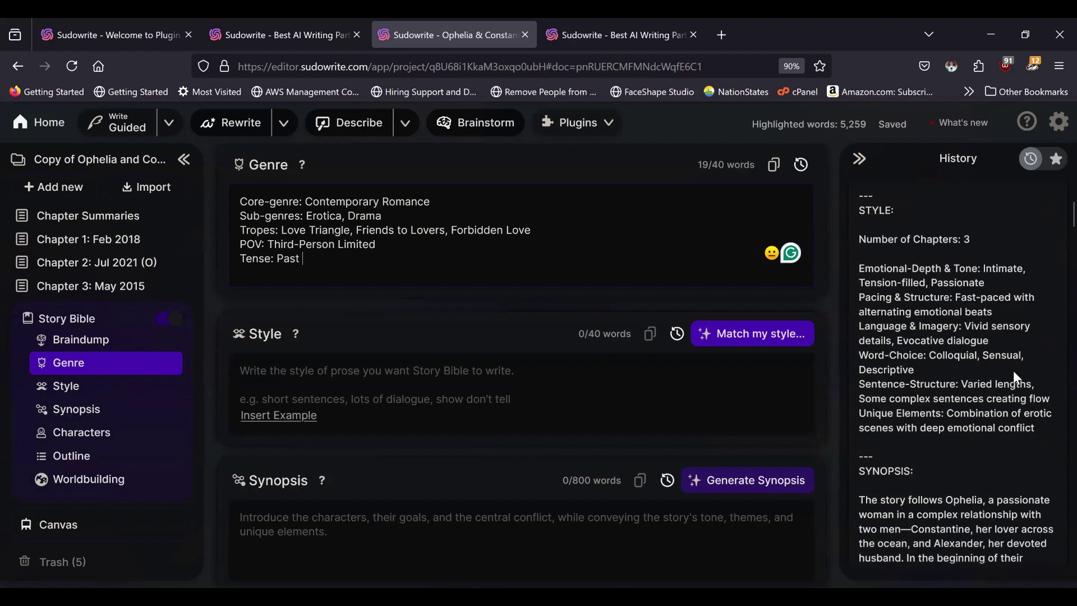
{"action": "scroll", "coordinate": [1013, 371], "scroll_direction": "up", "scroll_amount": 3}
{"action": "scroll", "coordinate": [1014, 370], "scroll_direction": "down", "scroll_amount": 3}
{"action": "left_click_drag", "start_coordinate": [1039, 430], "coordinate": [861, 273]}
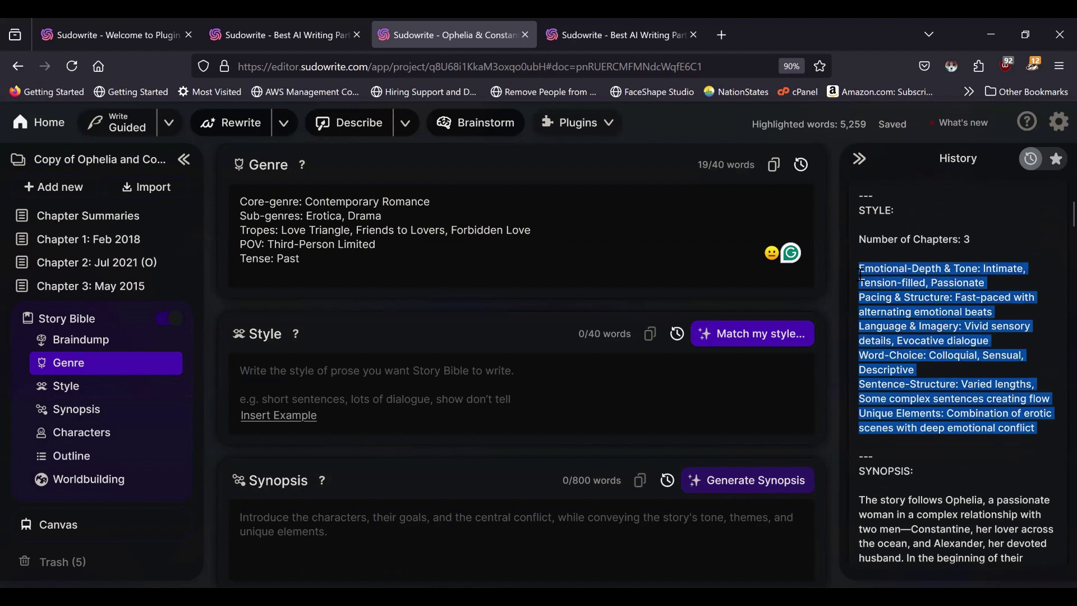
{"action": "key", "text": "ctrl+c"}
{"action": "left_click", "coordinate": [252, 370]}
{"action": "key", "text": "ctrl+v"}
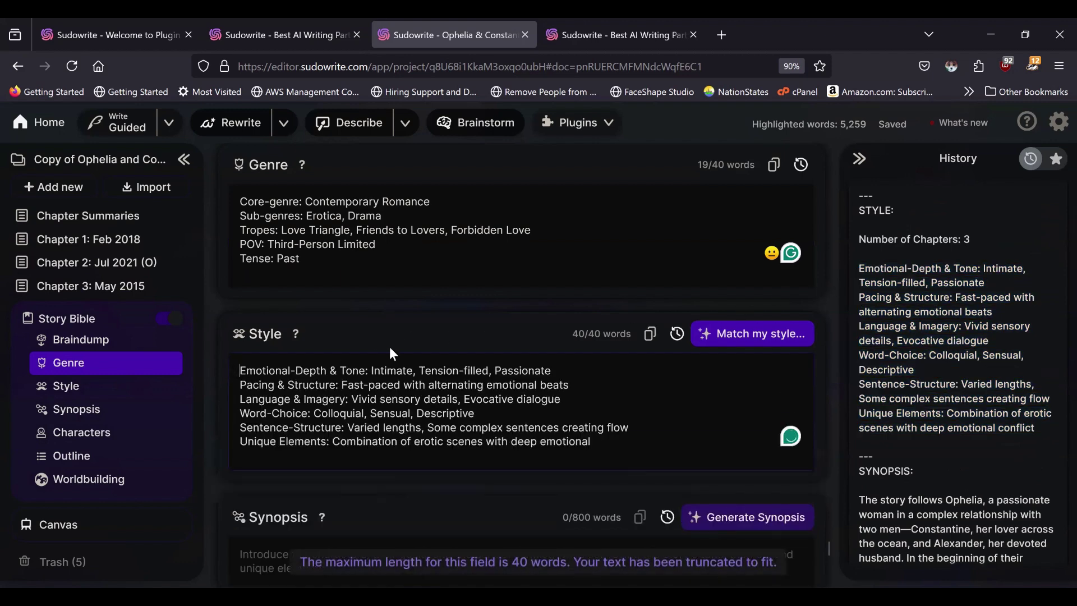
Step: Try to add a "Number of Chapters" line above the pasted text in the Style field
{"action": "key", "text": "Return"}
{"action": "key", "text": "Return"}
{"action": "key", "text": "Up"}
{"action": "key", "text": "Up"}
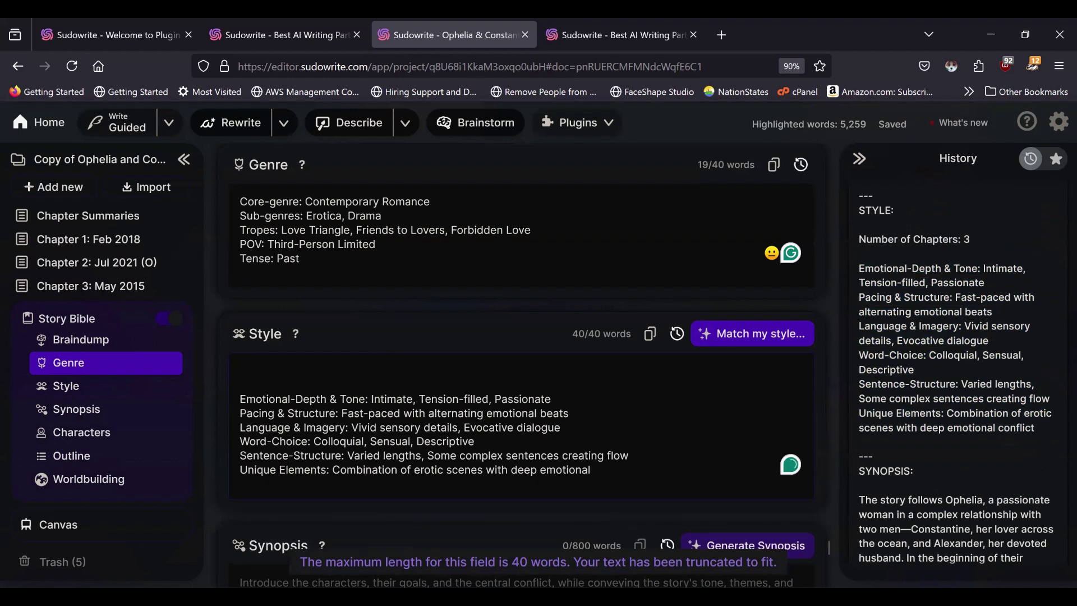
{"action": "type", "text": "Number"}
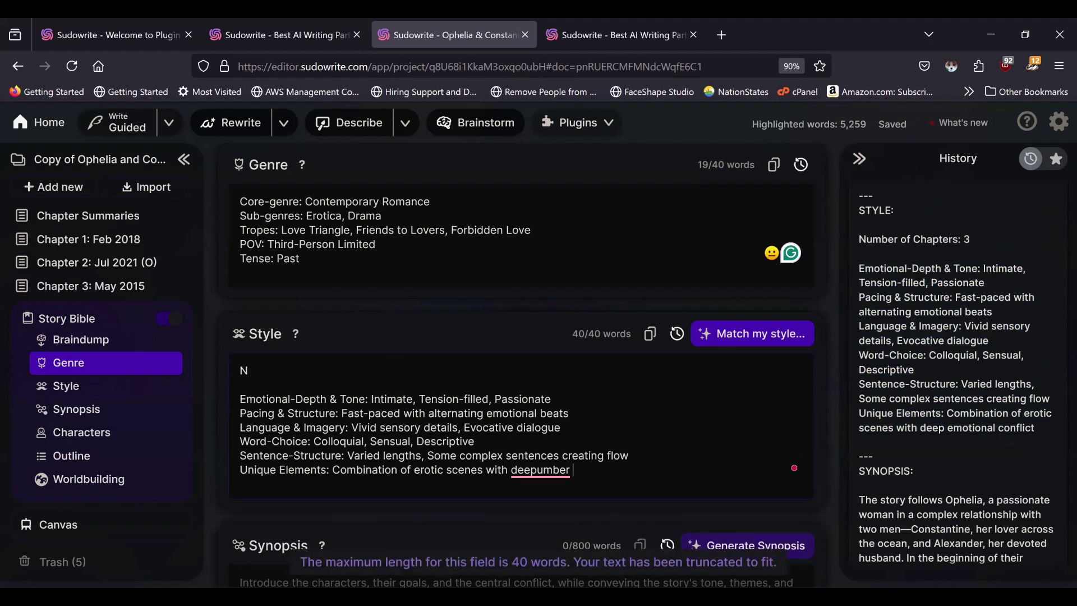
{"action": "key", "text": "ctrl+z"}
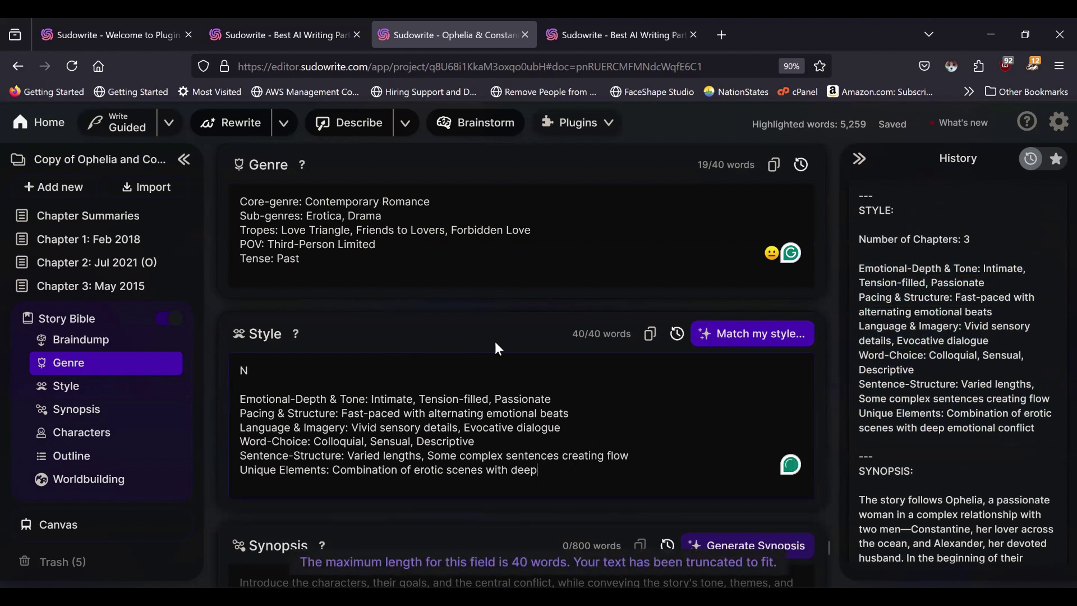
{"action": "type", "text": "umber"}
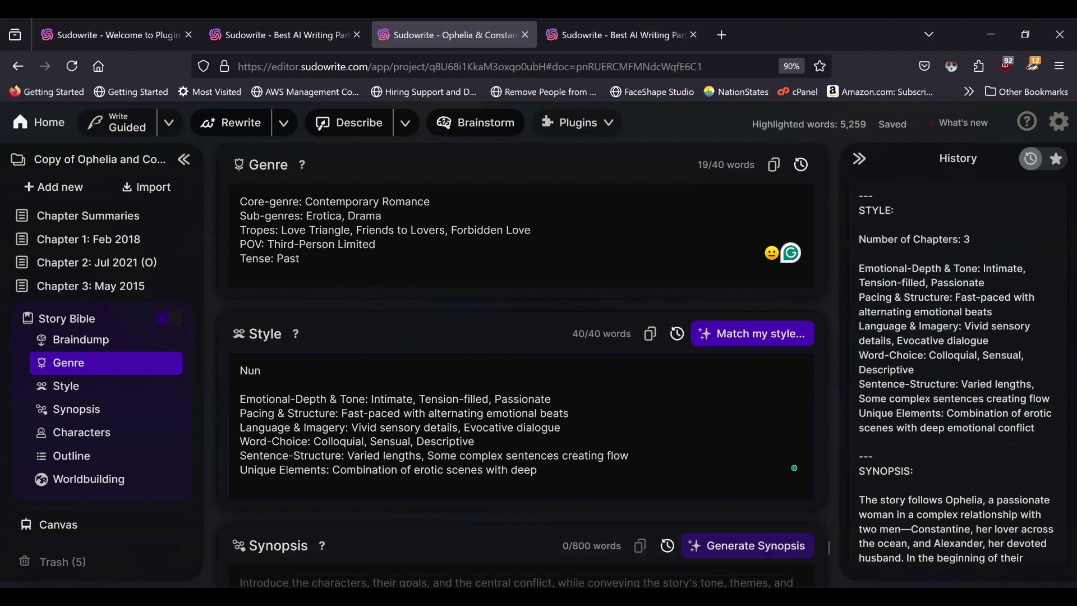
{"action": "type", "text": " of Chapter"}
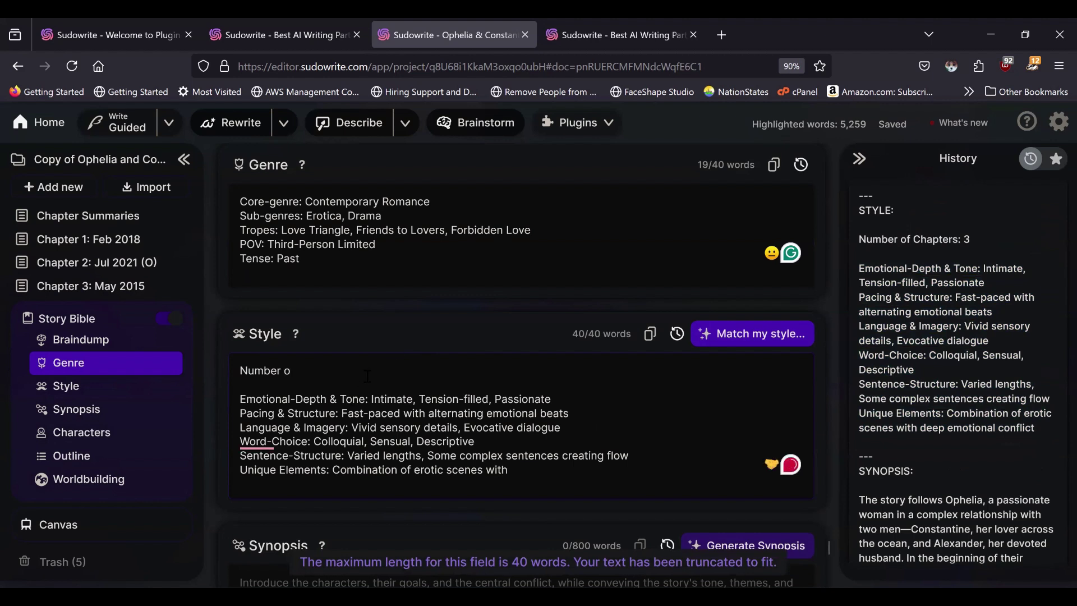
Step: Remove the partial number line from the Style field and complete its Unique Elements line with "emotional conflict"
{"action": "key", "text": "BackSpace"}
{"action": "key", "text": "BackSpace"}
{"action": "key", "text": "BackSpace"}
{"action": "key", "text": "BackSpace"}
{"action": "key", "text": "BackSpace"}
{"action": "key", "text": "BackSpace"}
{"action": "key", "text": "BackSpace"}
{"action": "key", "text": "BackSpace"}
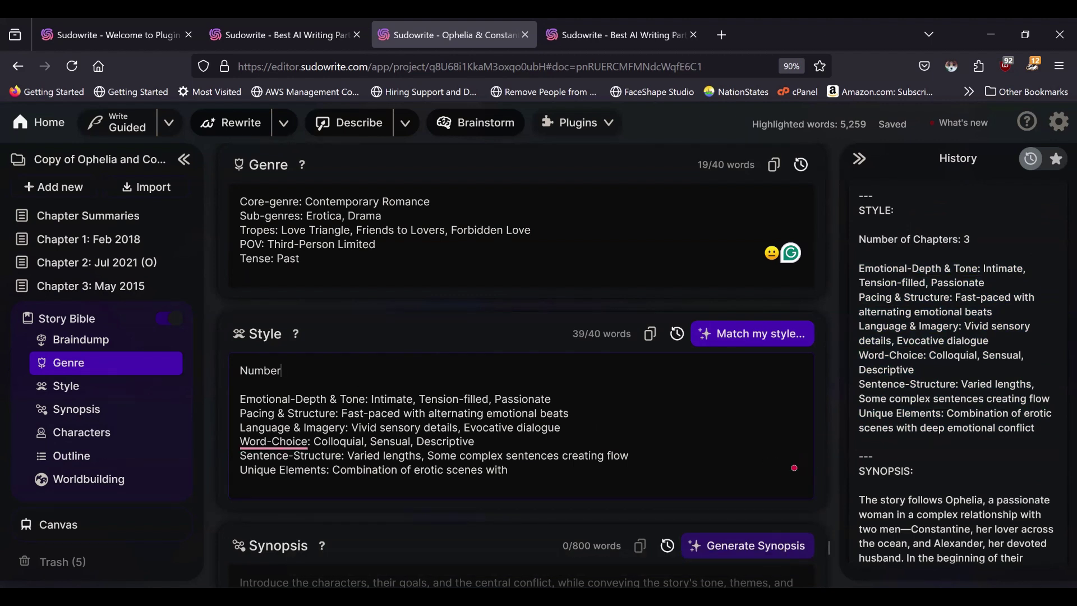
{"action": "key", "text": "Delete"}
{"action": "key", "text": "Delete"}
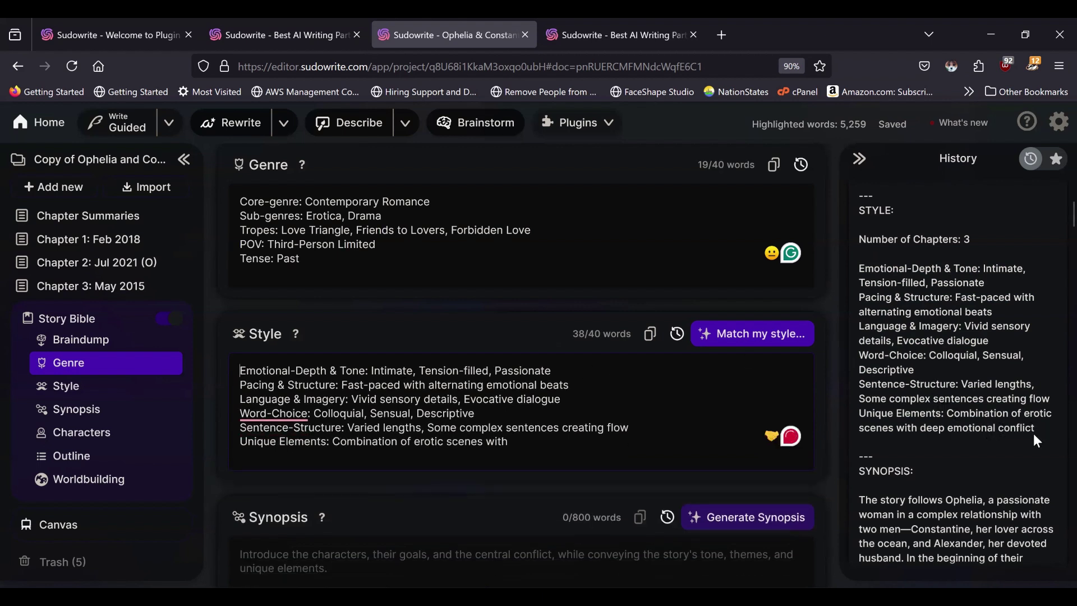
{"action": "left_click_drag", "start_coordinate": [1035, 430], "coordinate": [947, 429]}
{"action": "key", "text": "ctrl+v"}
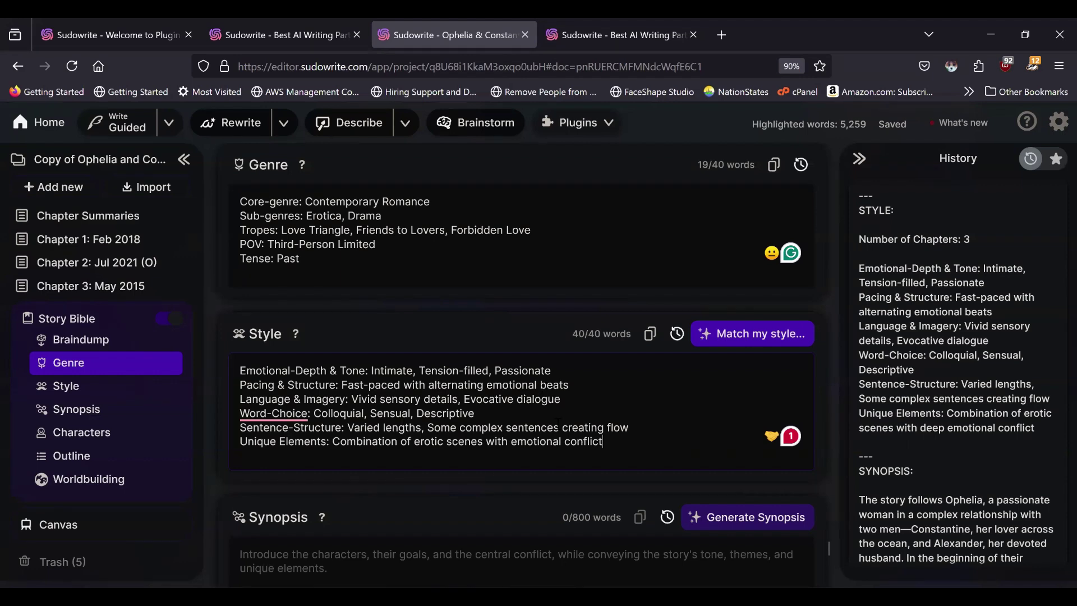
Step: Copy all paragraphs of the generated synopsis into the Story Bible's Synopsis field and look over the pasted text
{"action": "scroll", "coordinate": [558, 423], "scroll_direction": "down", "scroll_amount": 3}
{"action": "scroll", "coordinate": [925, 387], "scroll_direction": "down", "scroll_amount": 5}
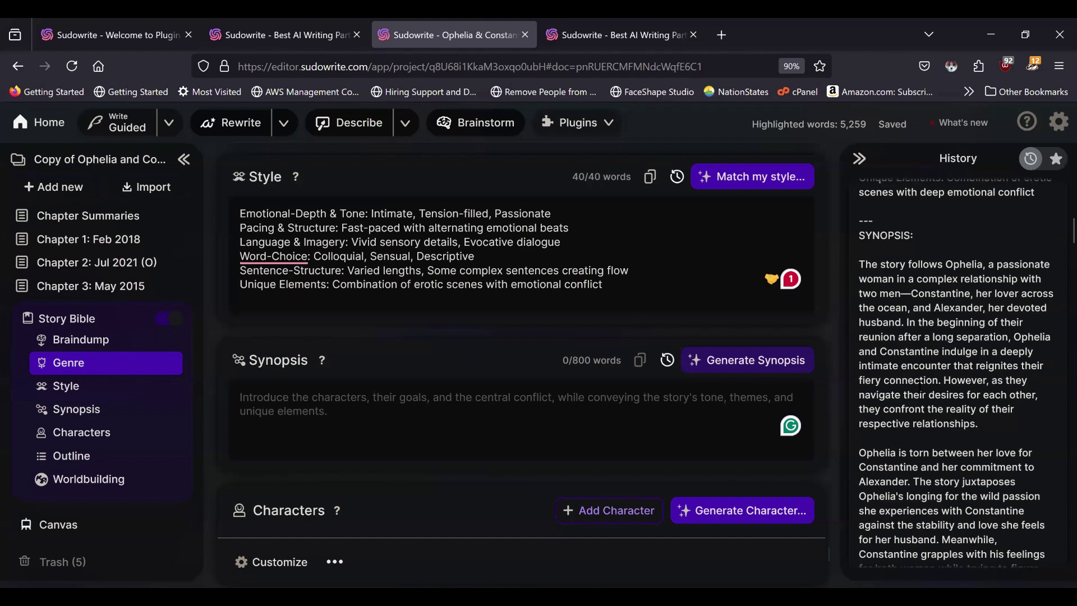
{"action": "left_click_drag", "start_coordinate": [860, 264], "coordinate": [985, 436]}
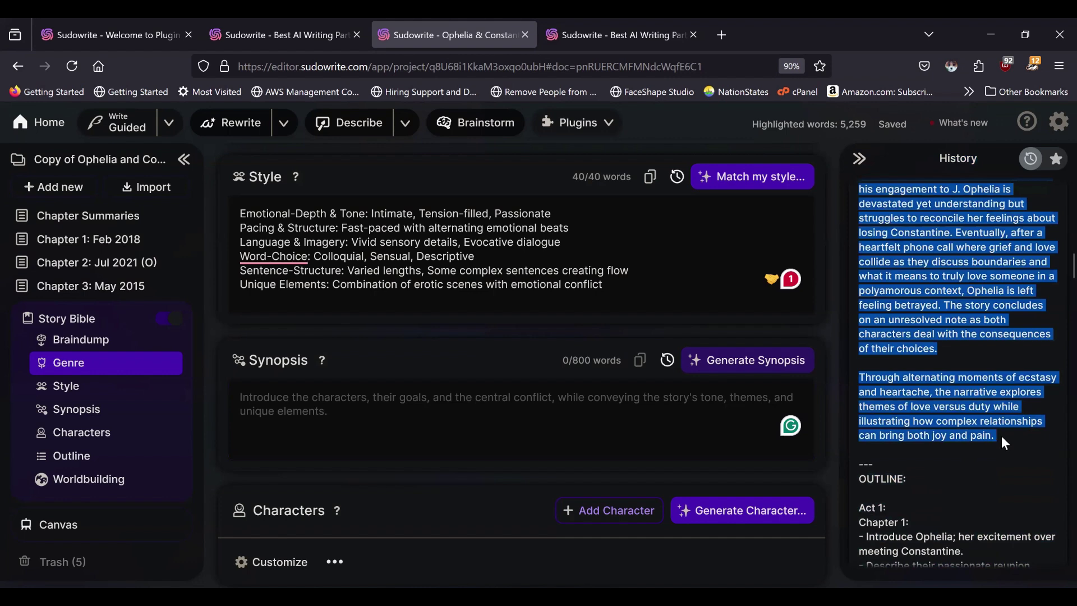
{"action": "left_click", "coordinate": [328, 422]}
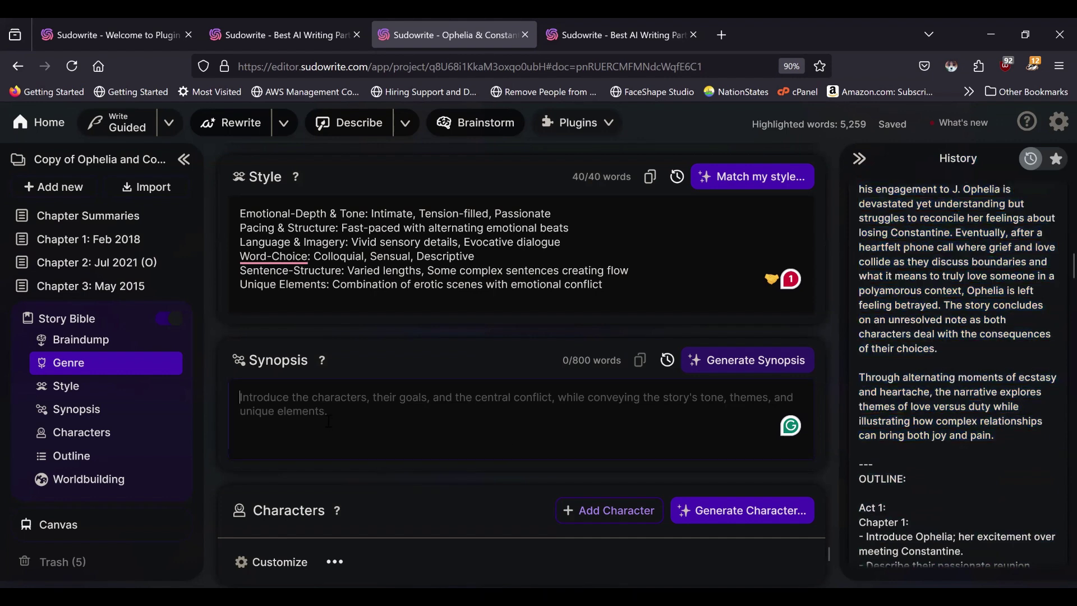
{"action": "key", "text": "ctrl+v"}
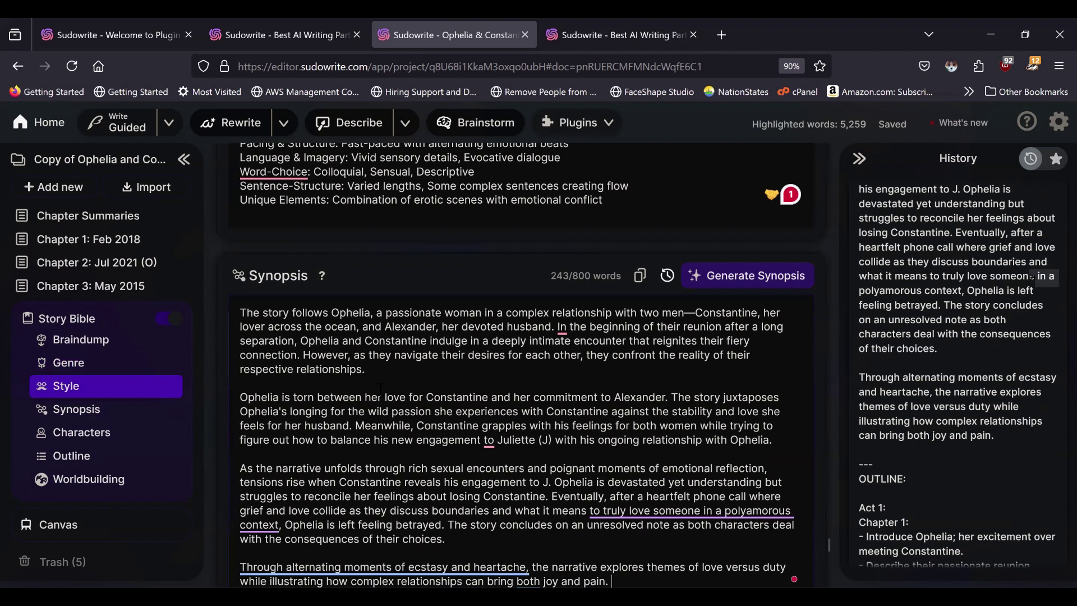
{"action": "scroll", "coordinate": [386, 389], "scroll_direction": "down", "scroll_amount": 3}
{"action": "scroll", "coordinate": [385, 389], "scroll_direction": "down", "scroll_amount": 1}
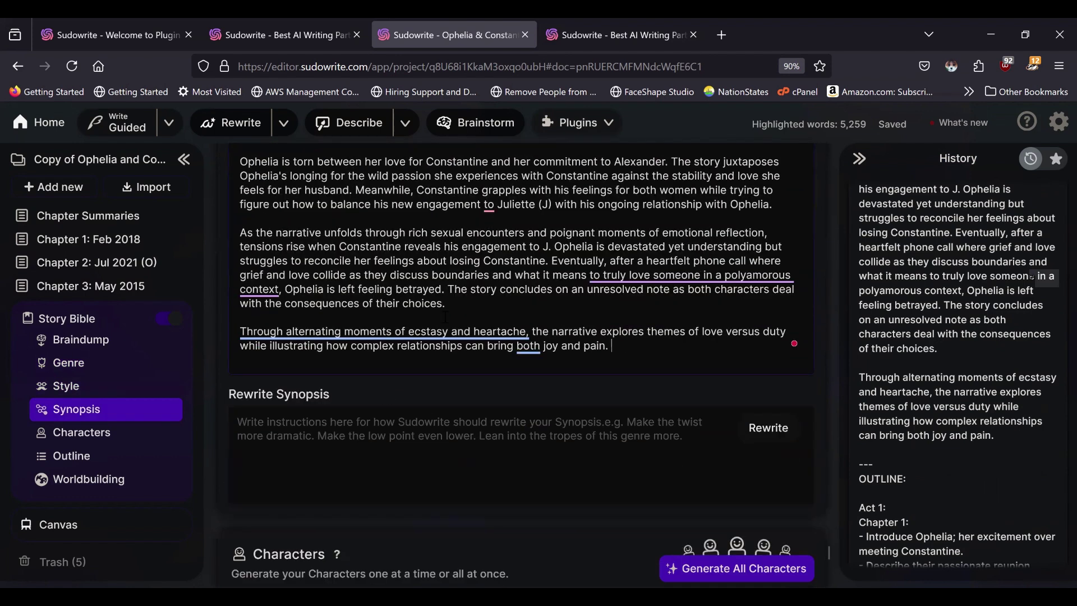
{"action": "scroll", "coordinate": [445, 315], "scroll_direction": "up", "scroll_amount": 1}
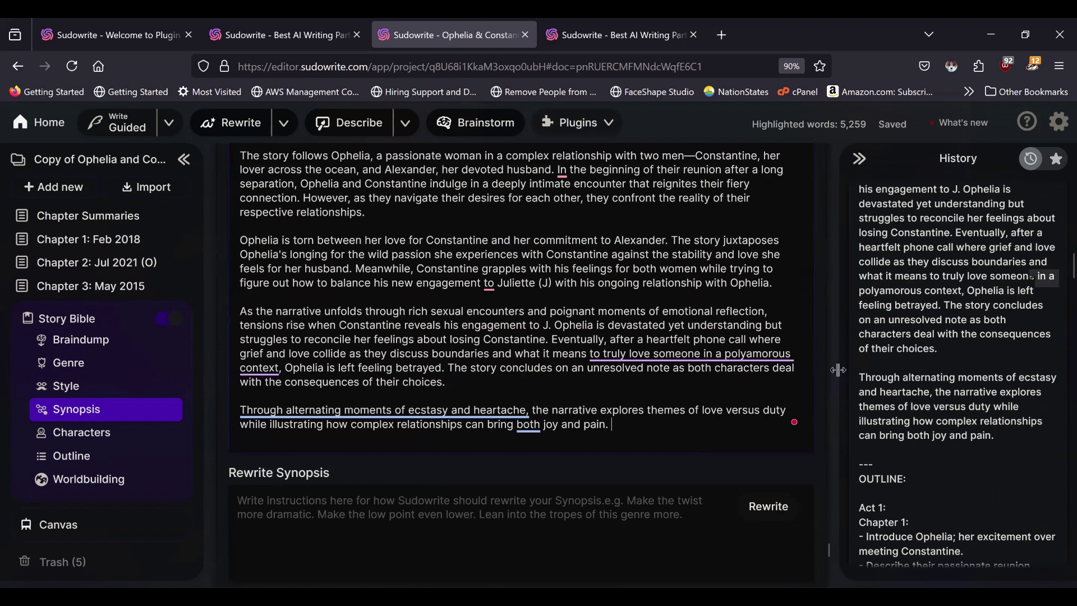
Step: Copy the generated outline from Act 1 through the end of Chapter 6 into the Story Bible's Outline field
{"action": "scroll", "coordinate": [1025, 356], "scroll_direction": "down", "scroll_amount": 3}
{"action": "scroll", "coordinate": [553, 363], "scroll_direction": "down", "scroll_amount": 8}
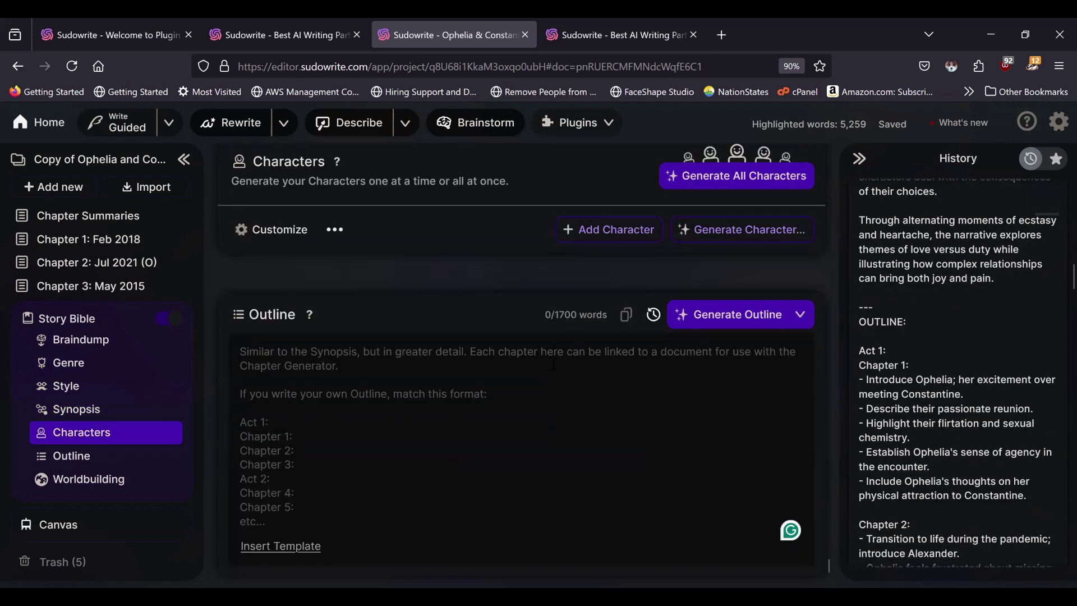
{"action": "scroll", "coordinate": [1029, 402], "scroll_direction": "down", "scroll_amount": 3}
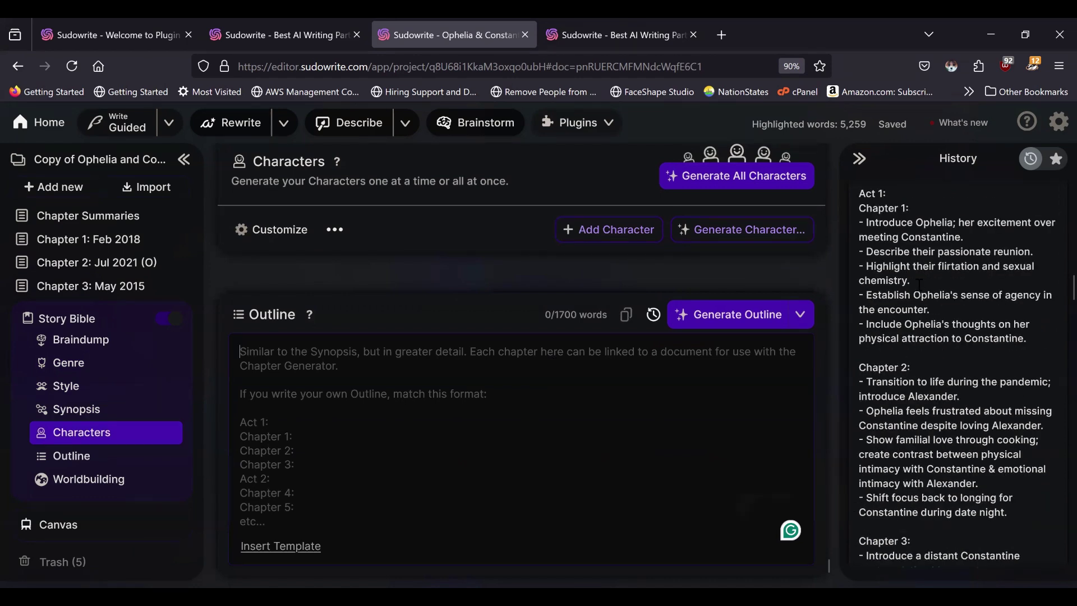
{"action": "scroll", "coordinate": [1029, 403], "scroll_direction": "up", "scroll_amount": 1}
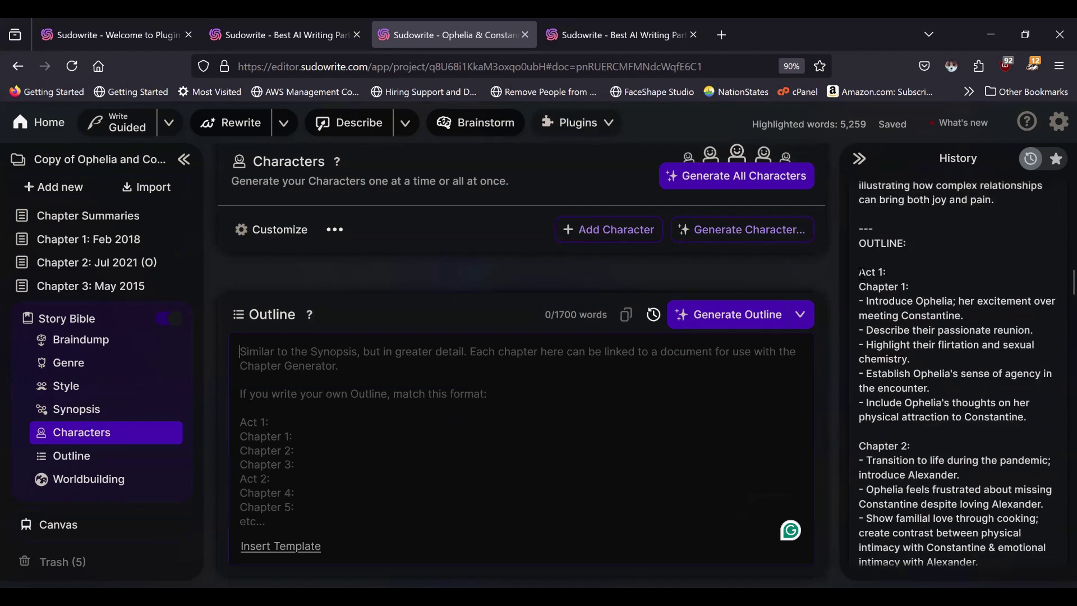
{"action": "left_click_drag", "start_coordinate": [860, 273], "coordinate": [958, 159]}
{"action": "scroll", "coordinate": [959, 374], "scroll_direction": "down", "scroll_amount": 7}
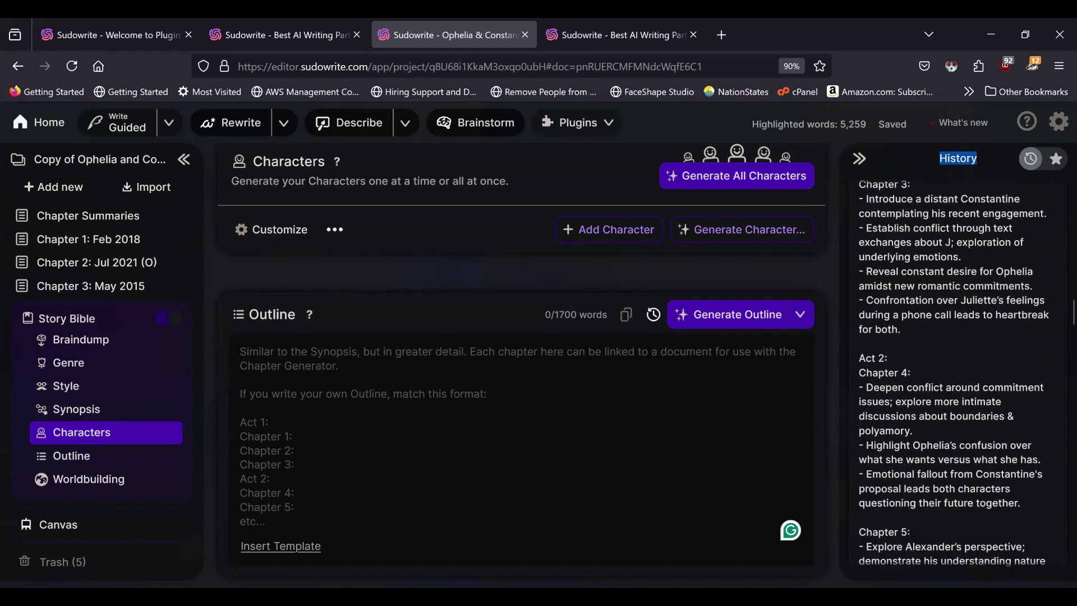
{"action": "scroll", "coordinate": [958, 374], "scroll_direction": "down", "scroll_amount": 7}
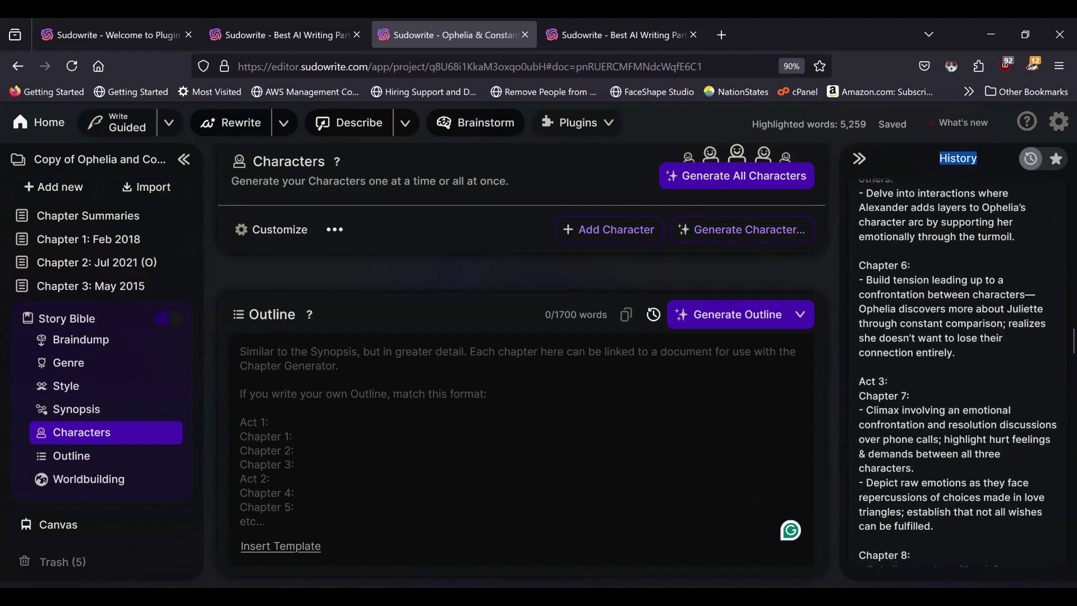
{"action": "scroll", "coordinate": [958, 374], "scroll_direction": "down", "scroll_amount": 4}
{"action": "left_click_drag", "start_coordinate": [859, 178], "coordinate": [988, 214]}
{"action": "left_click", "coordinate": [988, 213]}
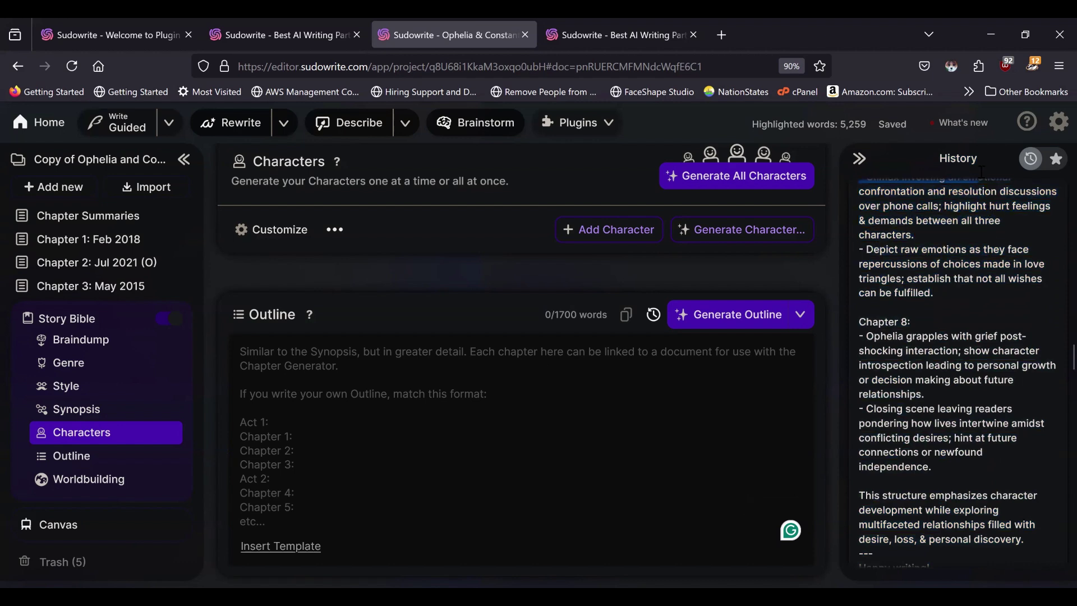
{"action": "scroll", "coordinate": [972, 170], "scroll_direction": "up", "scroll_amount": 1}
{"action": "scroll", "coordinate": [972, 170], "scroll_direction": "up", "scroll_amount": 2}
{"action": "left_click_drag", "start_coordinate": [859, 178], "coordinate": [977, 216]}
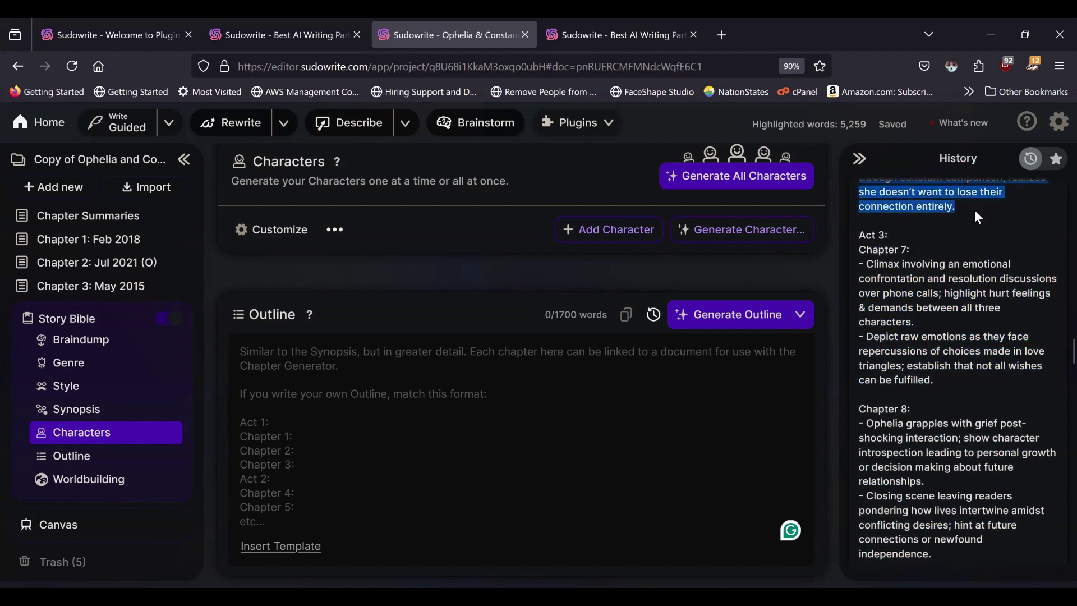
{"action": "left_click", "coordinate": [416, 466]}
{"action": "key", "text": "ctrl+v"}
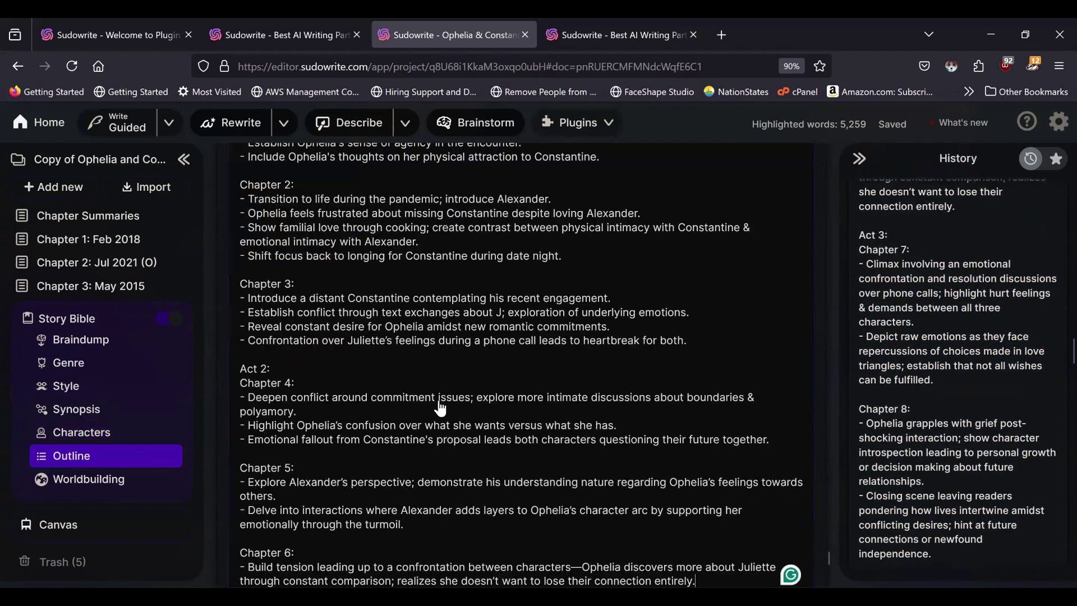
{"action": "scroll", "coordinate": [533, 410], "scroll_direction": "down", "scroll_amount": 3}
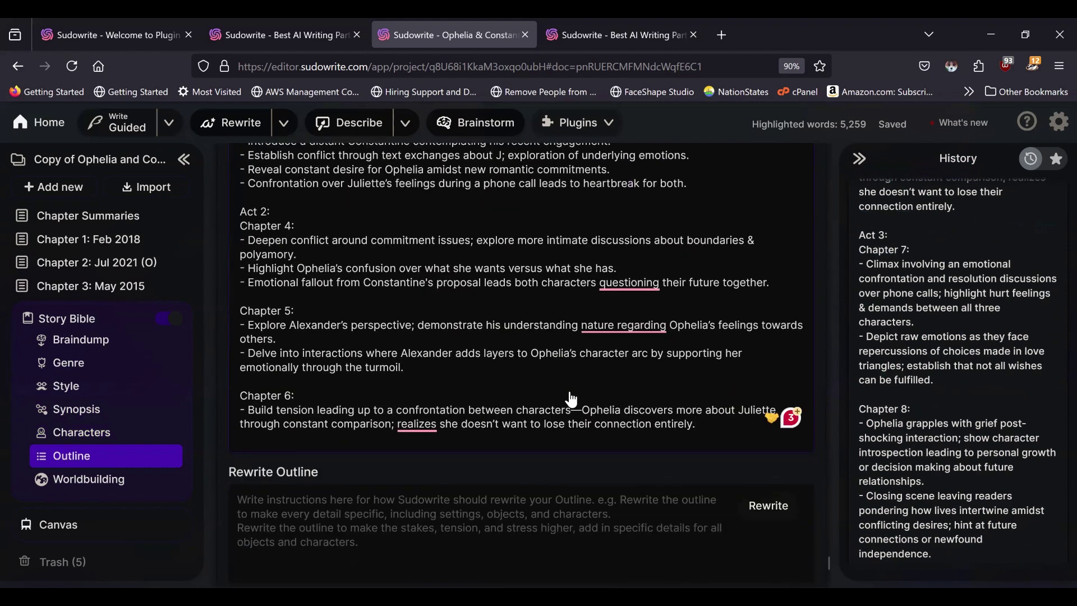
Step: Copy the two generated Chapter 7 bullet points, without their headings, into the Outline field below the Chapter 6 text
{"action": "key", "text": "Return"}
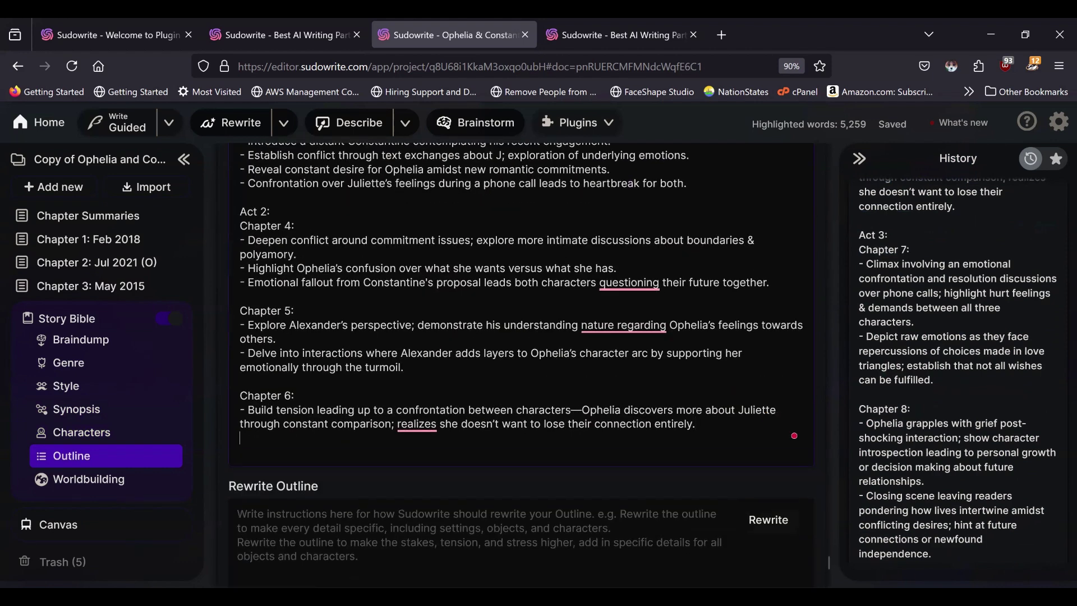
{"action": "key", "text": "Return"}
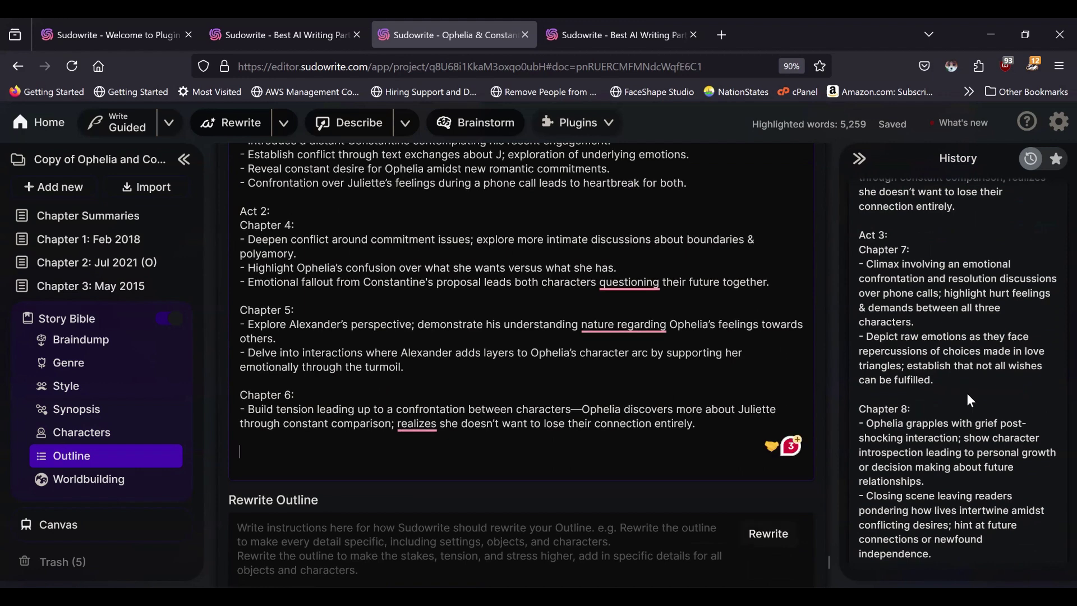
{"action": "scroll", "coordinate": [969, 400], "scroll_direction": "up", "scroll_amount": 2}
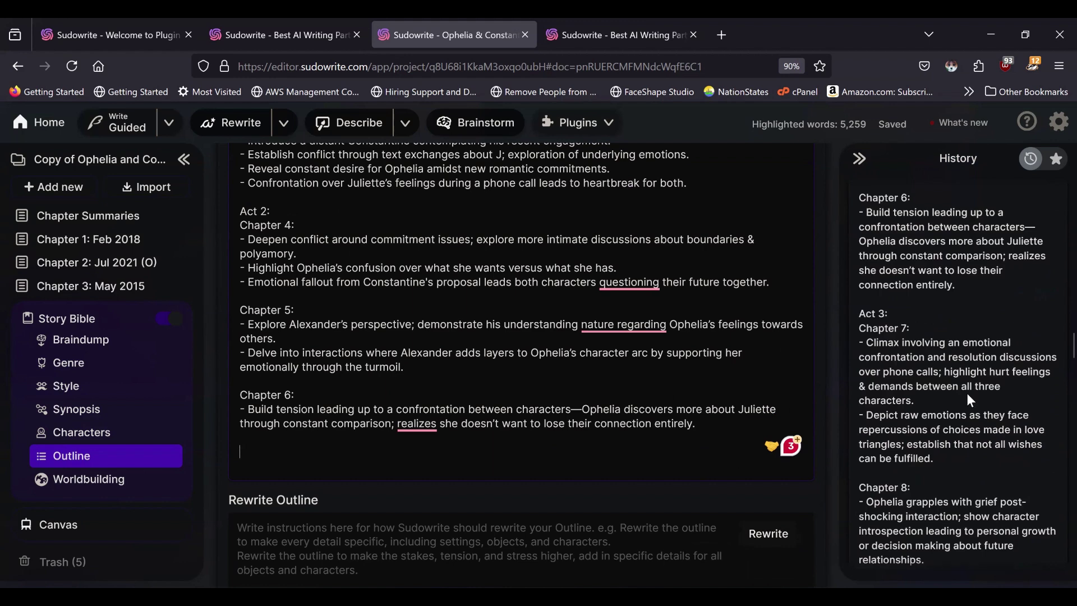
{"action": "left_click_drag", "start_coordinate": [952, 462], "coordinate": [859, 354]}
{"action": "key", "text": "ctrl+c"}
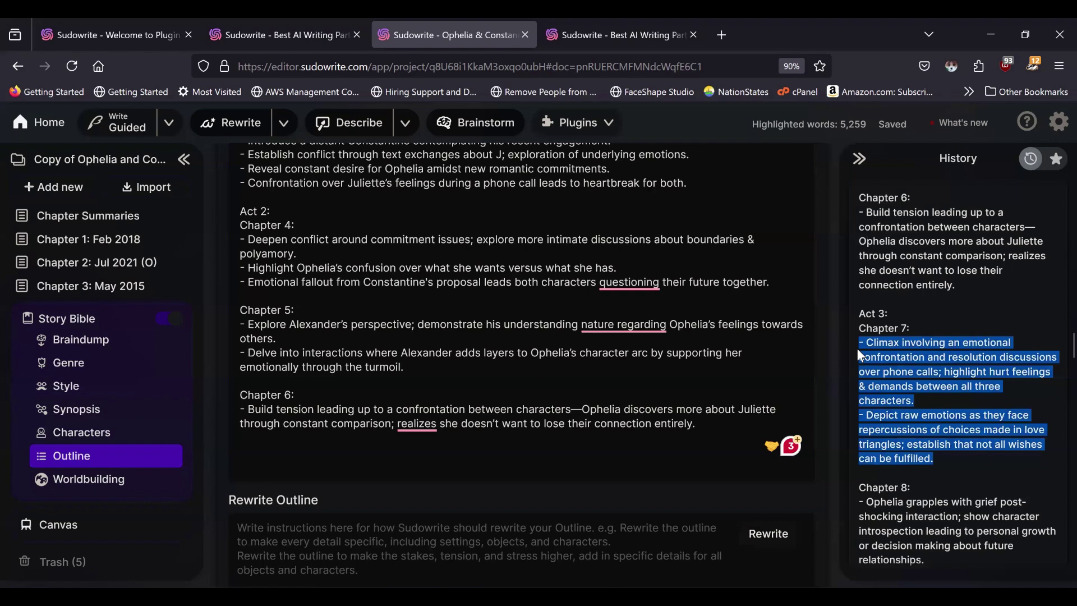
{"action": "left_click", "coordinate": [250, 476]}
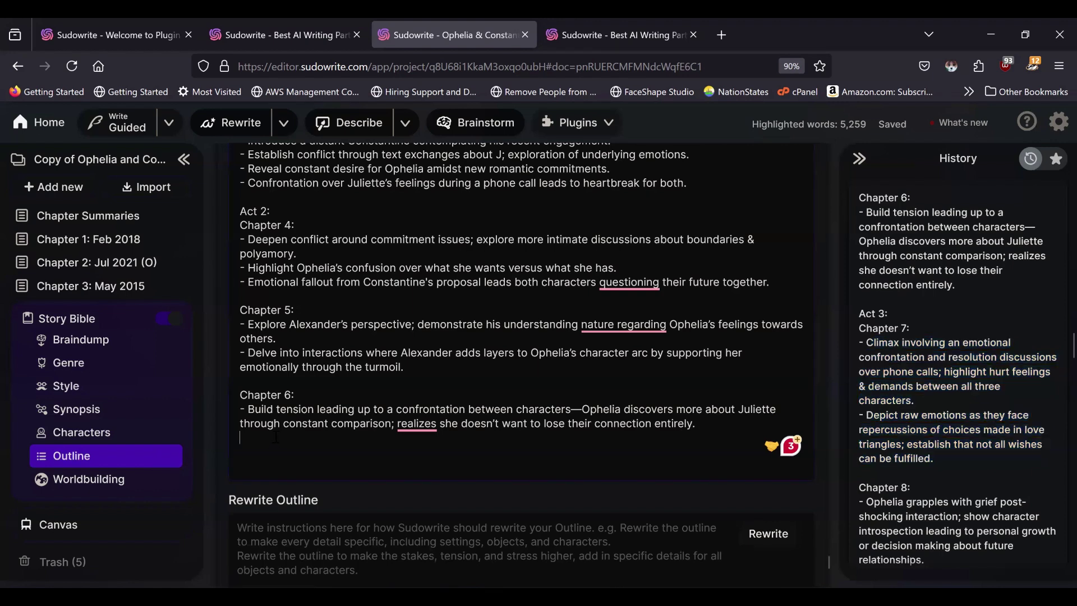
{"action": "key", "text": "ctrl+v"}
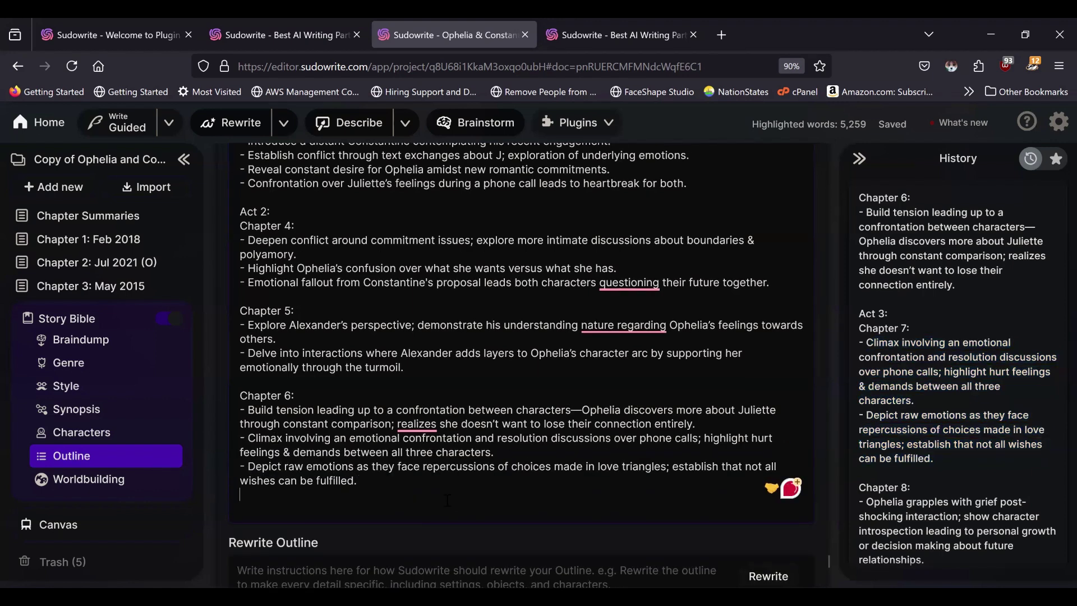
Step: Look through the filled-in Story Bible sections from Outline up to Genre and the highlighted story prose above them
{"action": "left_click", "coordinate": [81, 432]}
{"action": "scroll", "coordinate": [923, 406], "scroll_direction": "down", "scroll_amount": 6}
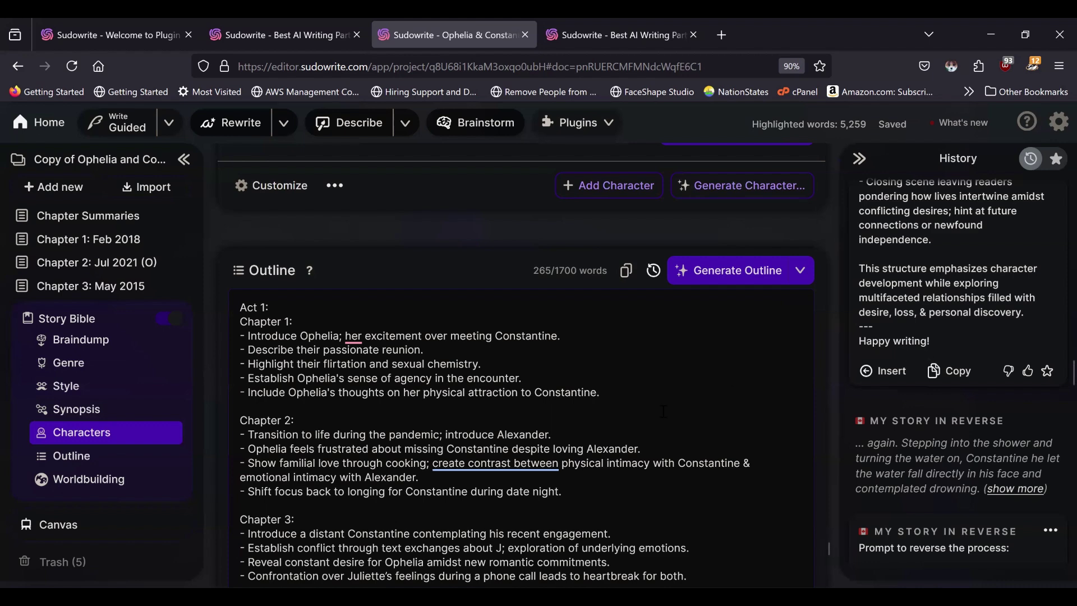
{"action": "scroll", "coordinate": [663, 411], "scroll_direction": "up", "scroll_amount": 10}
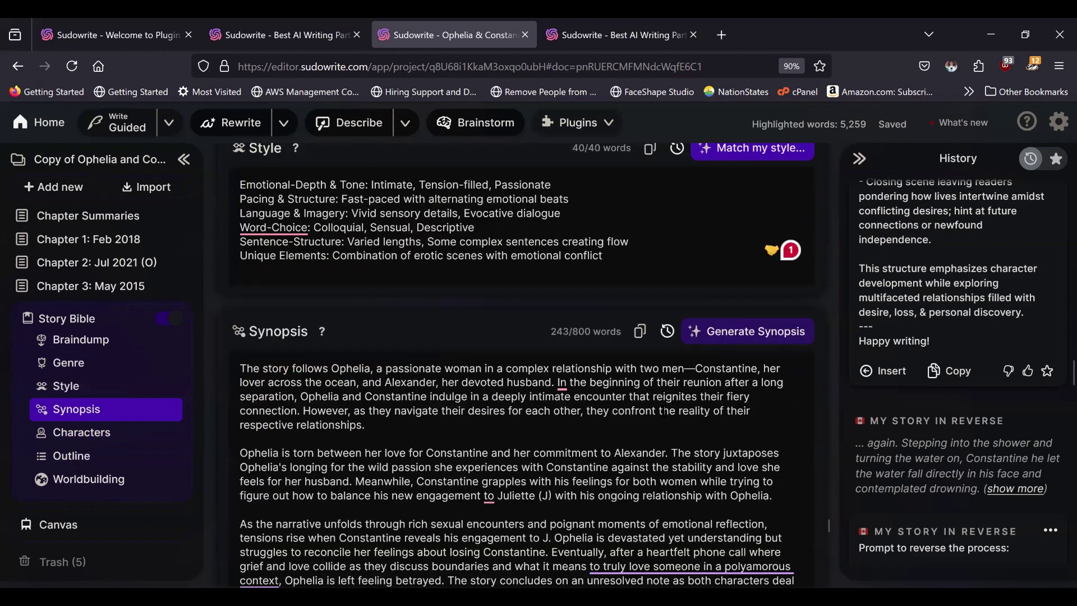
{"action": "scroll", "coordinate": [664, 411], "scroll_direction": "up", "scroll_amount": 8}
{"action": "scroll", "coordinate": [664, 412], "scroll_direction": "down", "scroll_amount": 7}
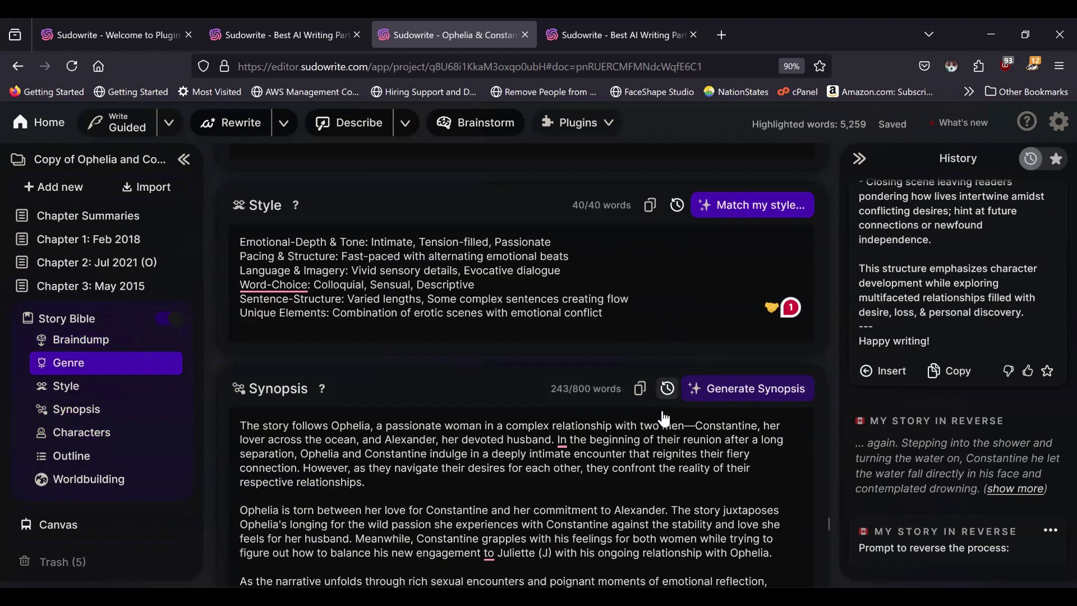
{"action": "scroll", "coordinate": [663, 418], "scroll_direction": "down", "scroll_amount": 14}
{"action": "scroll", "coordinate": [663, 411], "scroll_direction": "up", "scroll_amount": 5}
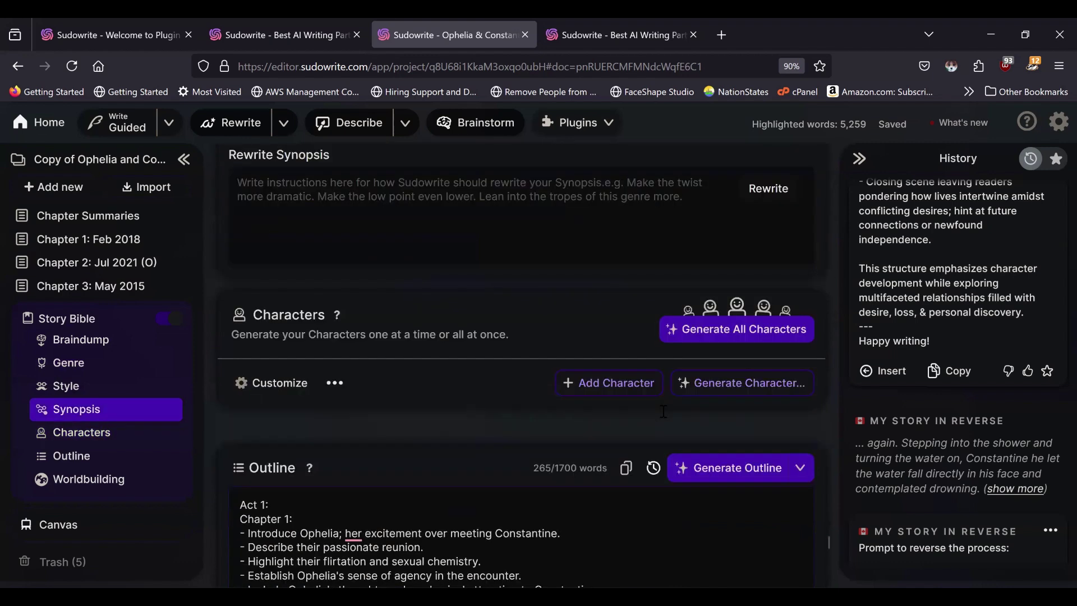
{"action": "scroll", "coordinate": [663, 411], "scroll_direction": "up", "scroll_amount": 10}
{"action": "key", "text": "Escape"}
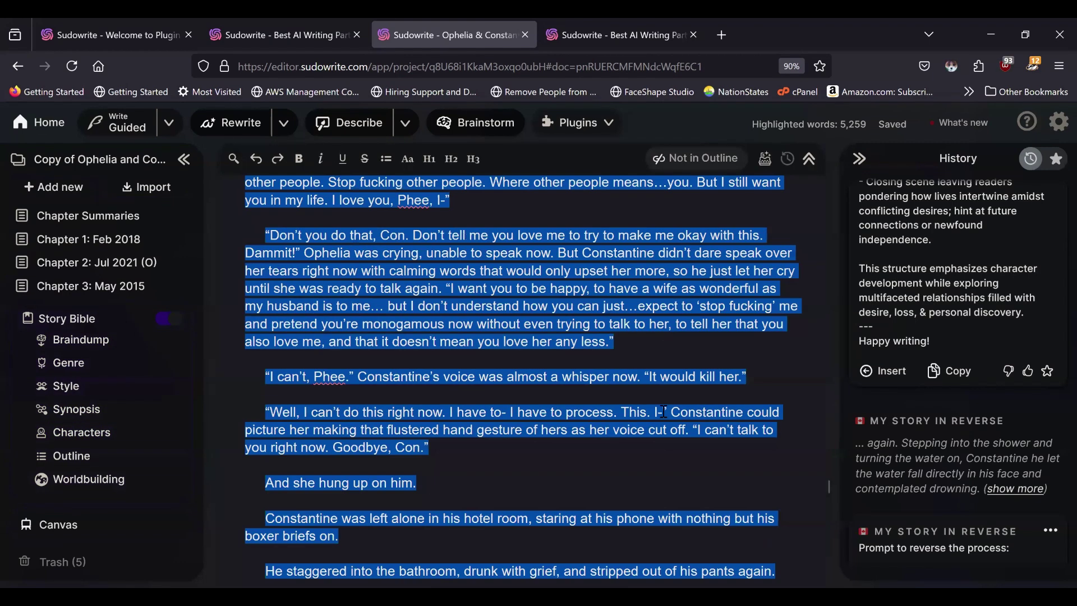
{"action": "scroll", "coordinate": [665, 412], "scroll_direction": "up", "scroll_amount": 10}
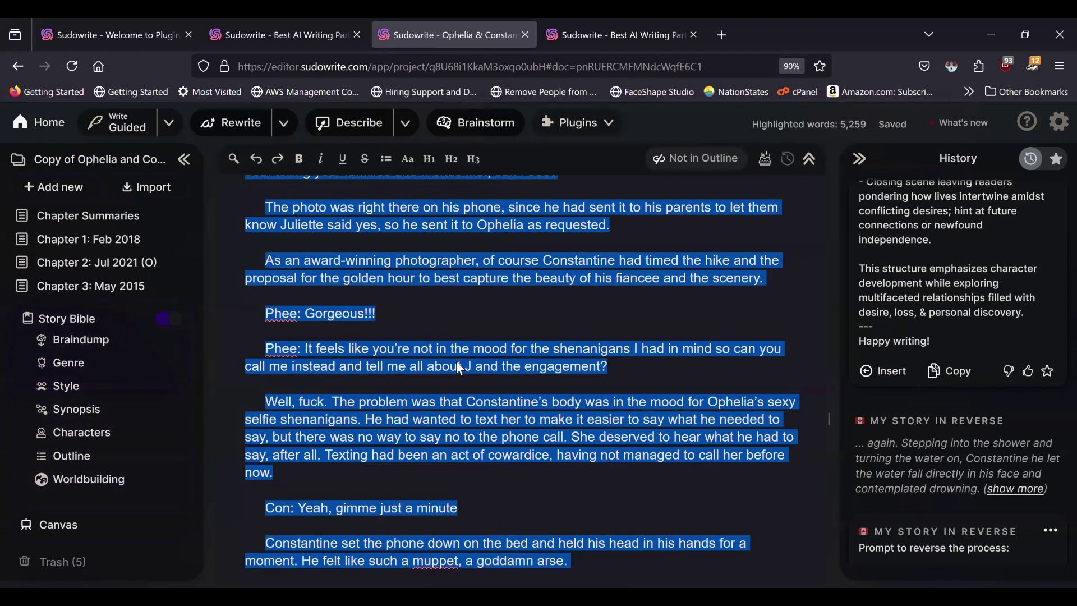
{"action": "scroll", "coordinate": [578, 445], "scroll_direction": "down", "scroll_amount": 15}
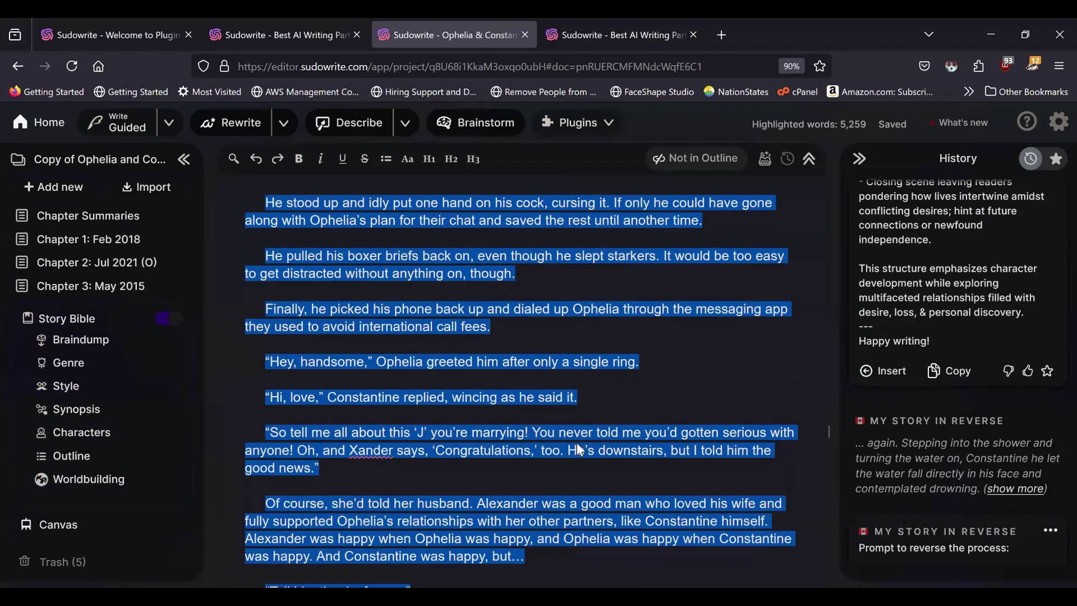
{"action": "scroll", "coordinate": [577, 445], "scroll_direction": "down", "scroll_amount": 12}
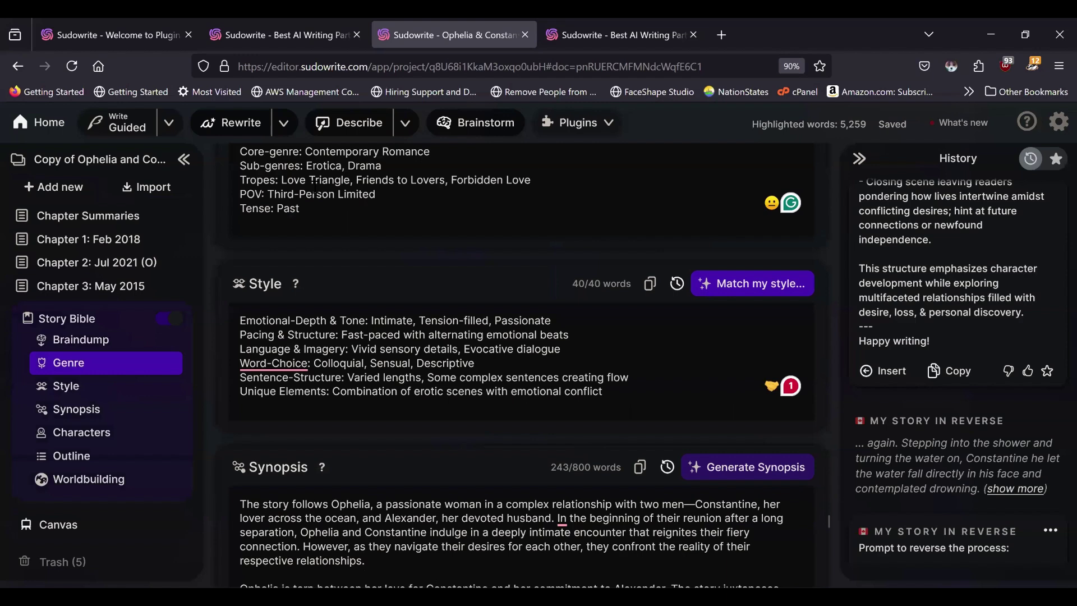
Step: Review the pasted Genre, Style and Synopsis text in the Story Bible for accuracy against the story
{"action": "scroll", "coordinate": [487, 481], "scroll_direction": "down", "scroll_amount": 4}
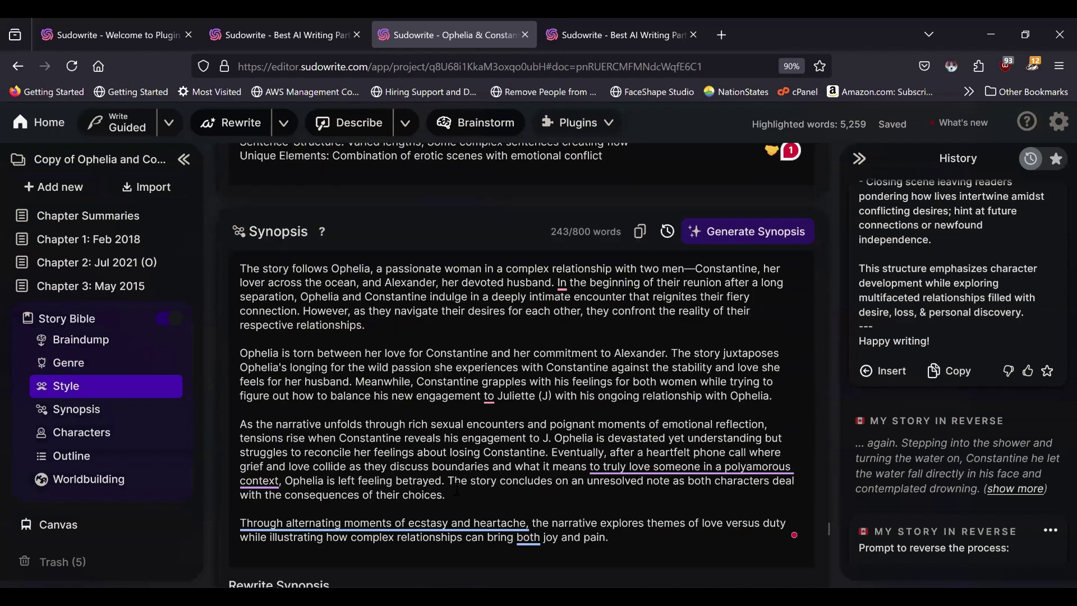
{"action": "scroll", "coordinate": [457, 490], "scroll_direction": "down", "scroll_amount": 3}
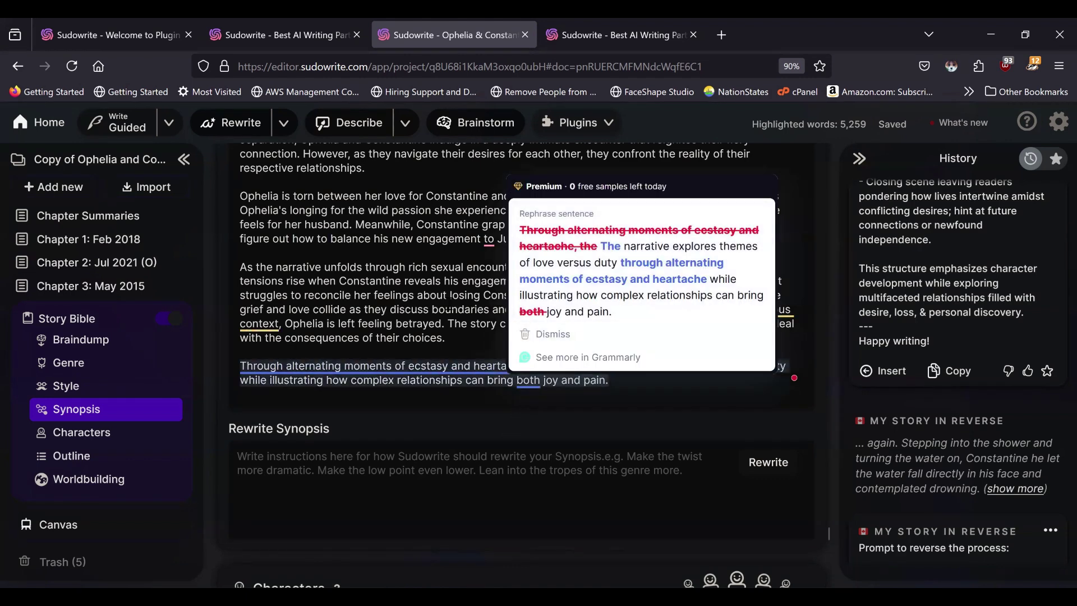
{"action": "scroll", "coordinate": [735, 421], "scroll_direction": "up", "scroll_amount": 4}
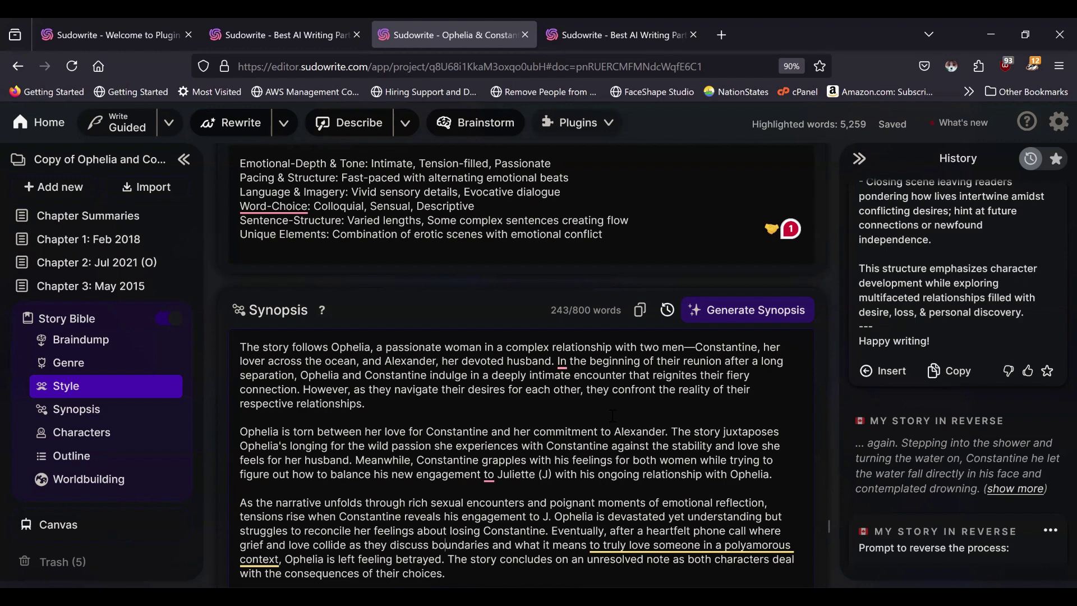
{"action": "scroll", "coordinate": [613, 415], "scroll_direction": "up", "scroll_amount": 4}
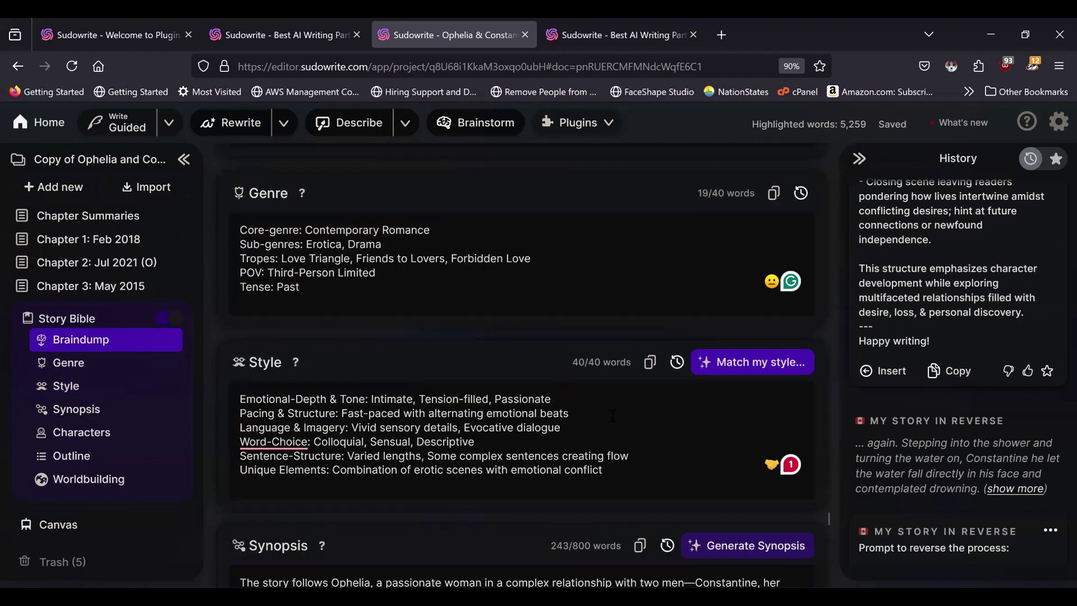
{"action": "scroll", "coordinate": [613, 415], "scroll_direction": "down", "scroll_amount": 4}
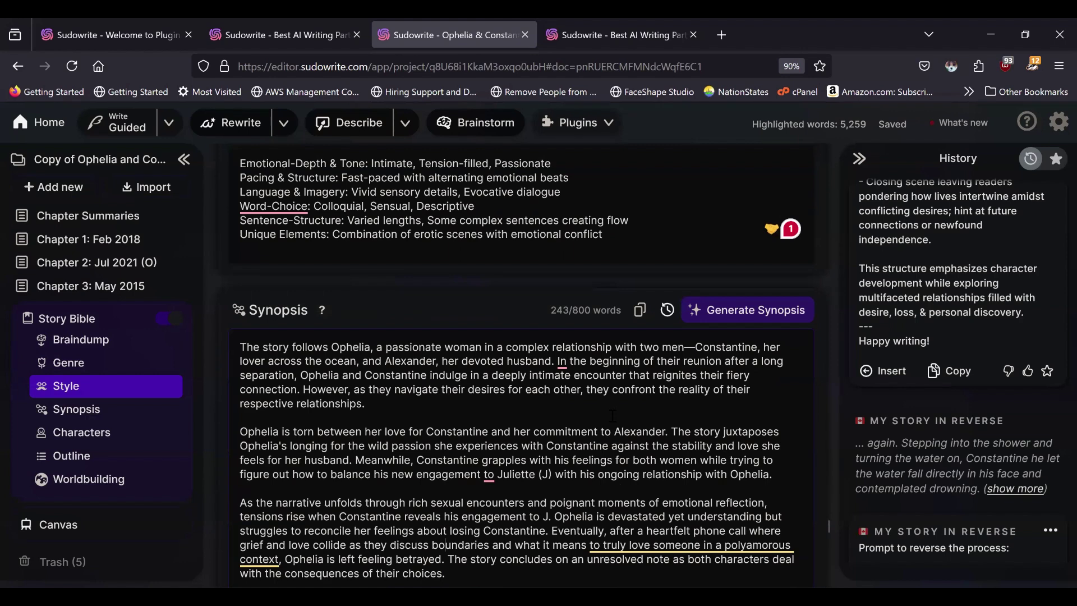
{"action": "scroll", "coordinate": [613, 415], "scroll_direction": "down", "scroll_amount": 3}
{"action": "scroll", "coordinate": [578, 416], "scroll_direction": "down", "scroll_amount": 3}
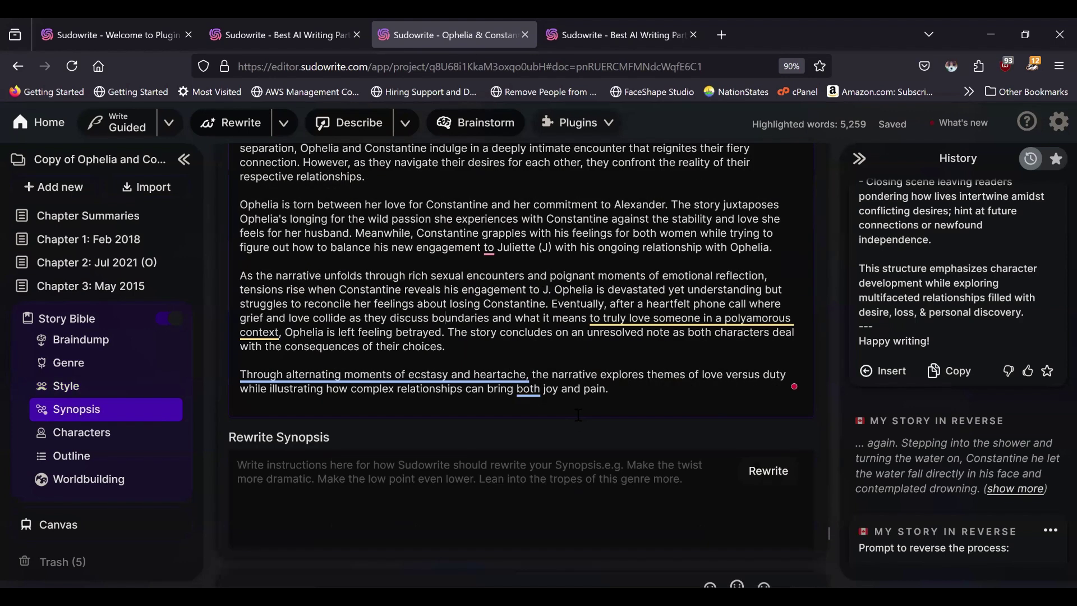
{"action": "scroll", "coordinate": [590, 409], "scroll_direction": "up", "scroll_amount": 6}
{"action": "scroll", "coordinate": [589, 409], "scroll_direction": "up", "scroll_amount": 15}
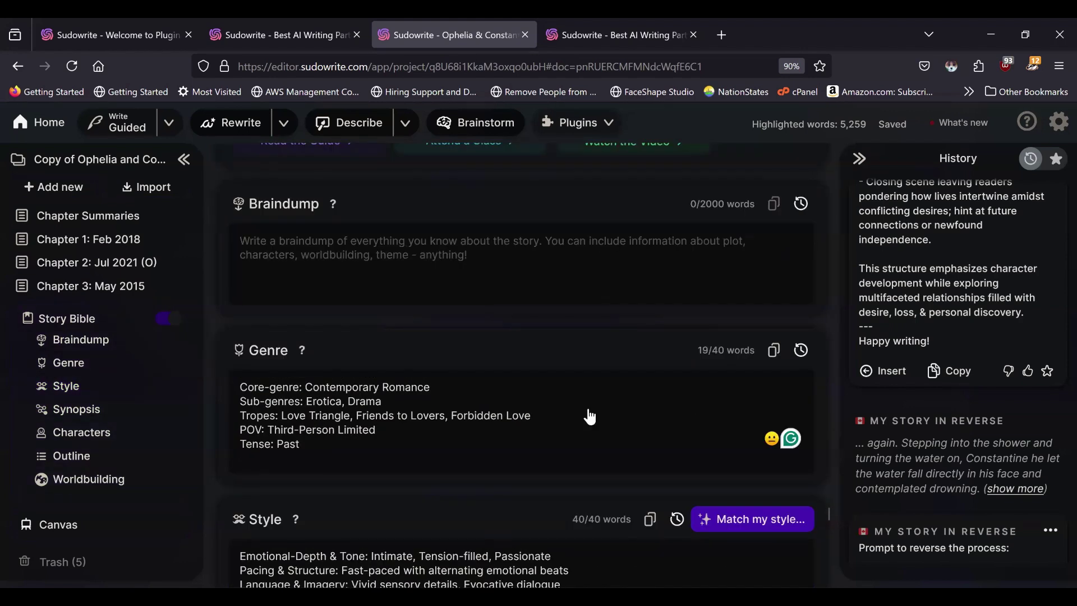
{"action": "scroll", "coordinate": [589, 408], "scroll_direction": "up", "scroll_amount": 12}
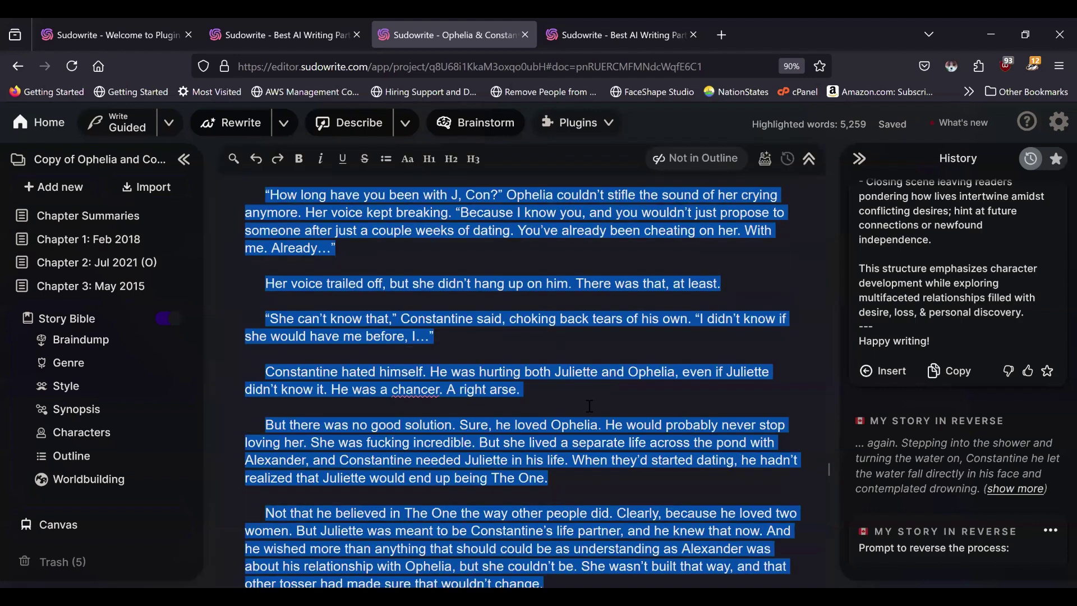
Step: Close the BYOB 01 plugin page and open the BYOB 02: Extract Characters plugin link from the Plugin School document in a new tab
{"action": "left_click", "coordinate": [301, 33]}
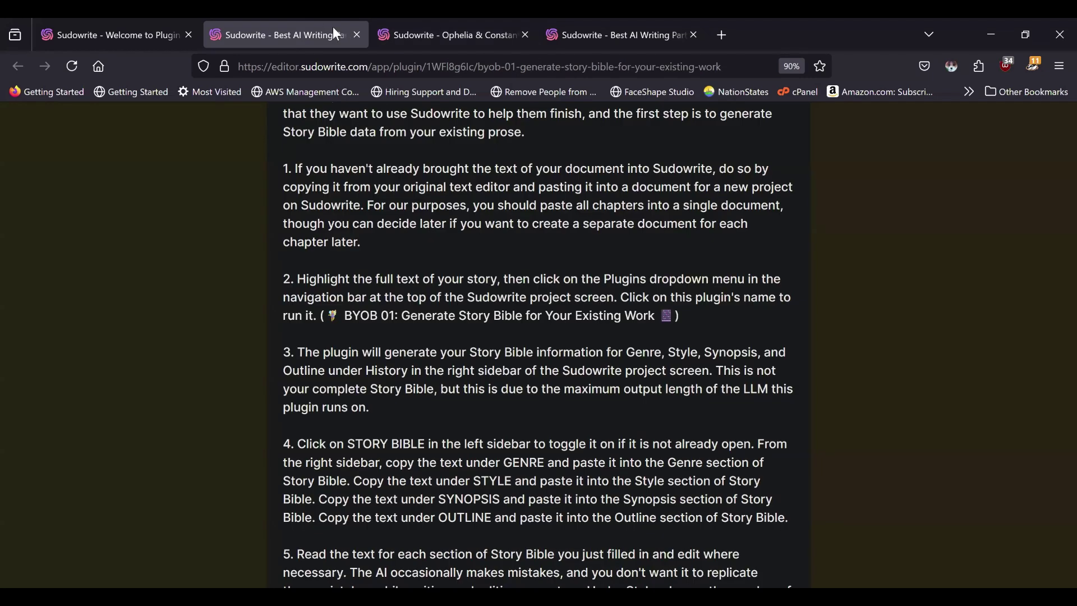
{"action": "scroll", "coordinate": [323, 264], "scroll_direction": "up", "scroll_amount": 5}
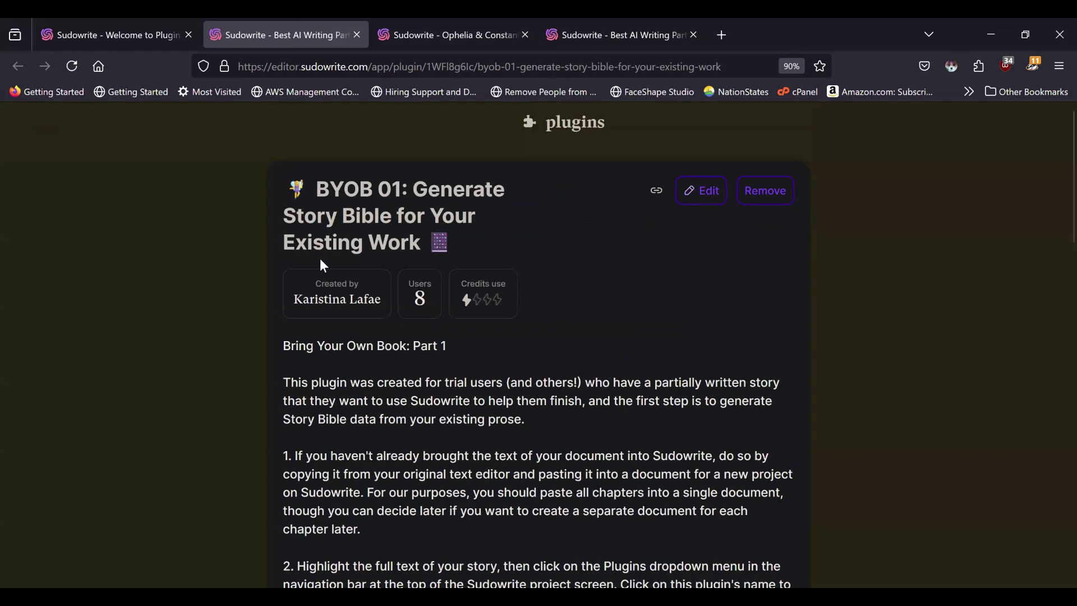
{"action": "left_click", "coordinate": [357, 34]}
{"action": "left_click", "coordinate": [100, 22]}
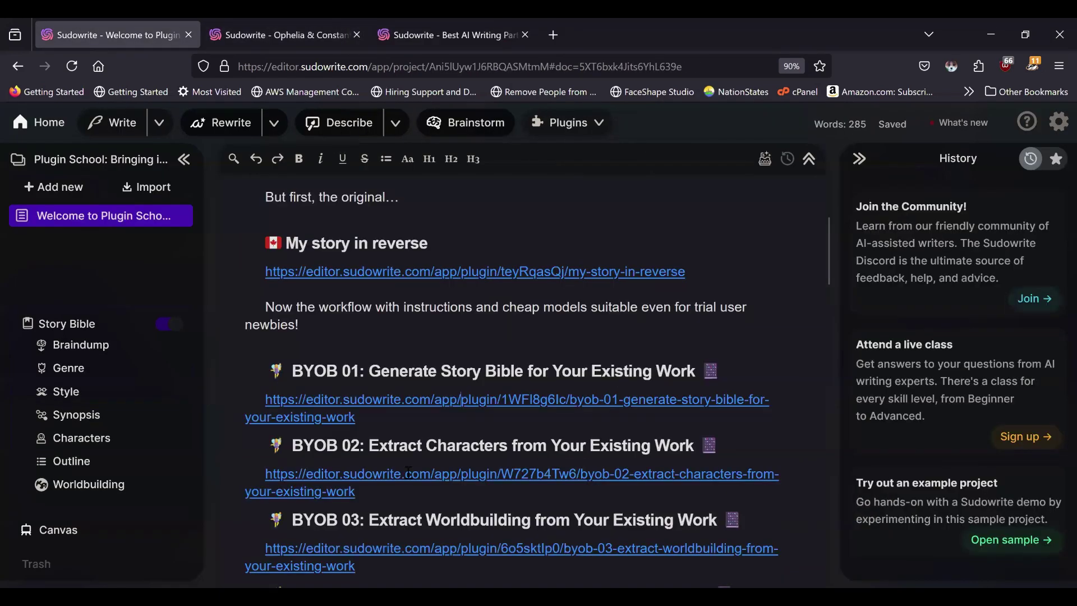
{"action": "scroll", "coordinate": [427, 474], "scroll_direction": "down", "scroll_amount": 2}
{"action": "middle_click", "coordinate": [347, 409]}
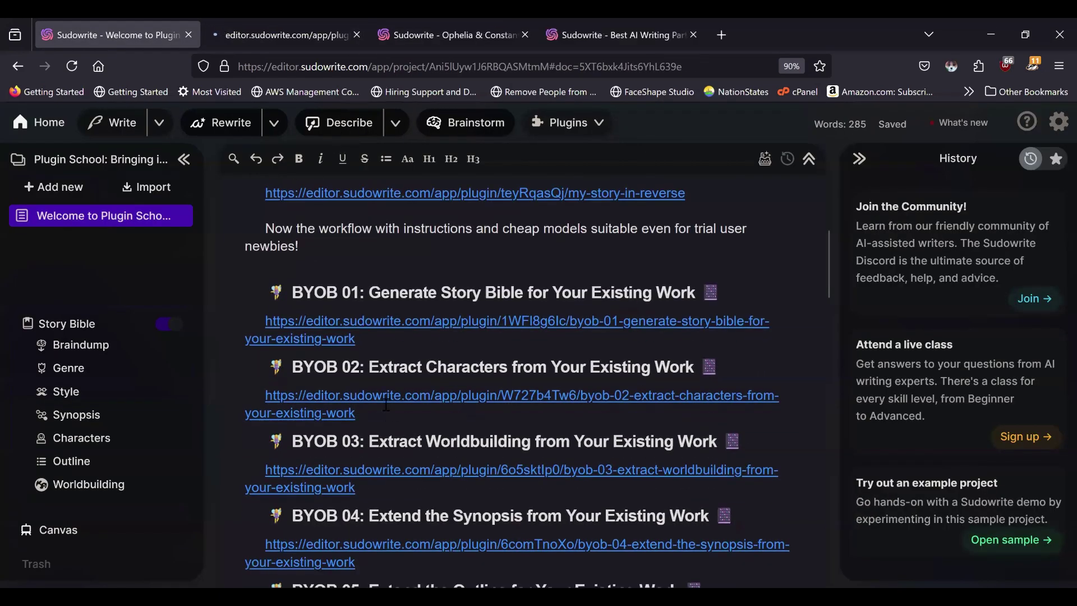
Step: Read the BYOB 02: Extract Characters plugin page from its introduction to the simpler import method
{"action": "left_click", "coordinate": [265, 29]}
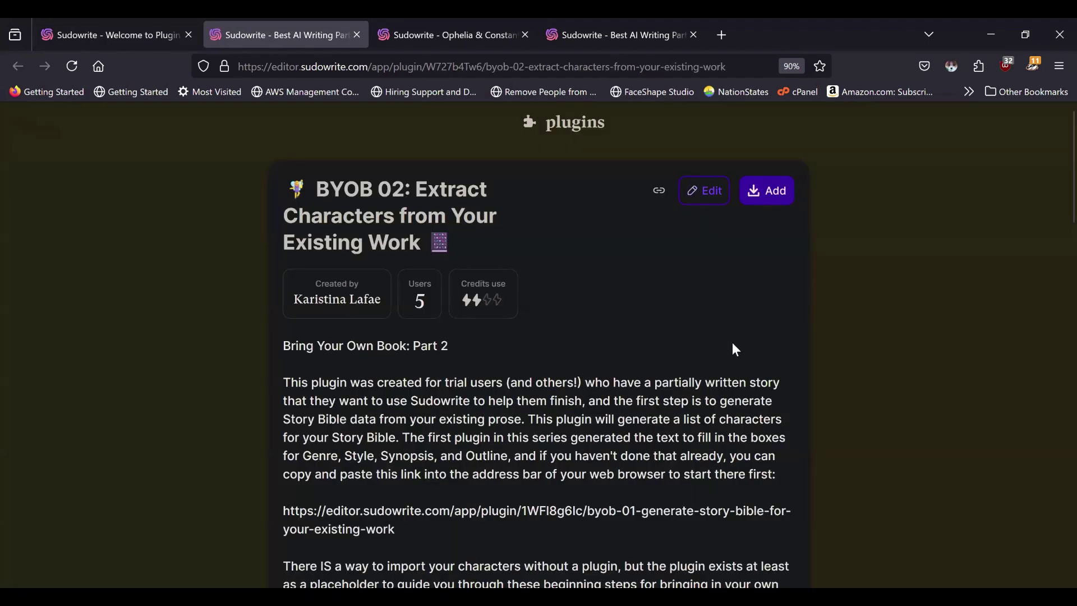
{"action": "scroll", "coordinate": [733, 344], "scroll_direction": "down", "scroll_amount": 3}
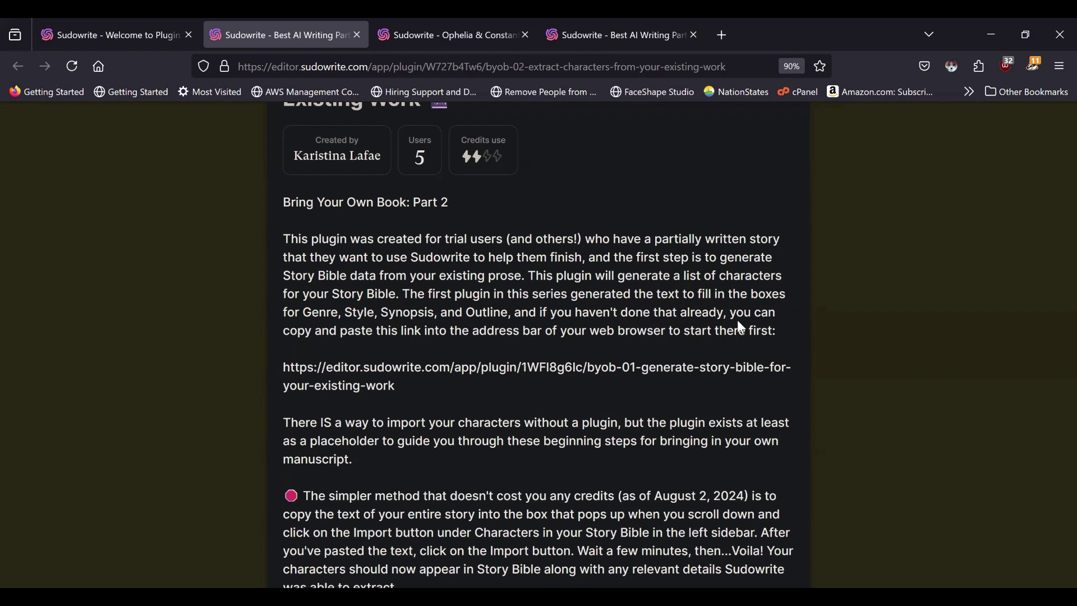
{"action": "scroll", "coordinate": [740, 327], "scroll_direction": "down", "scroll_amount": 3}
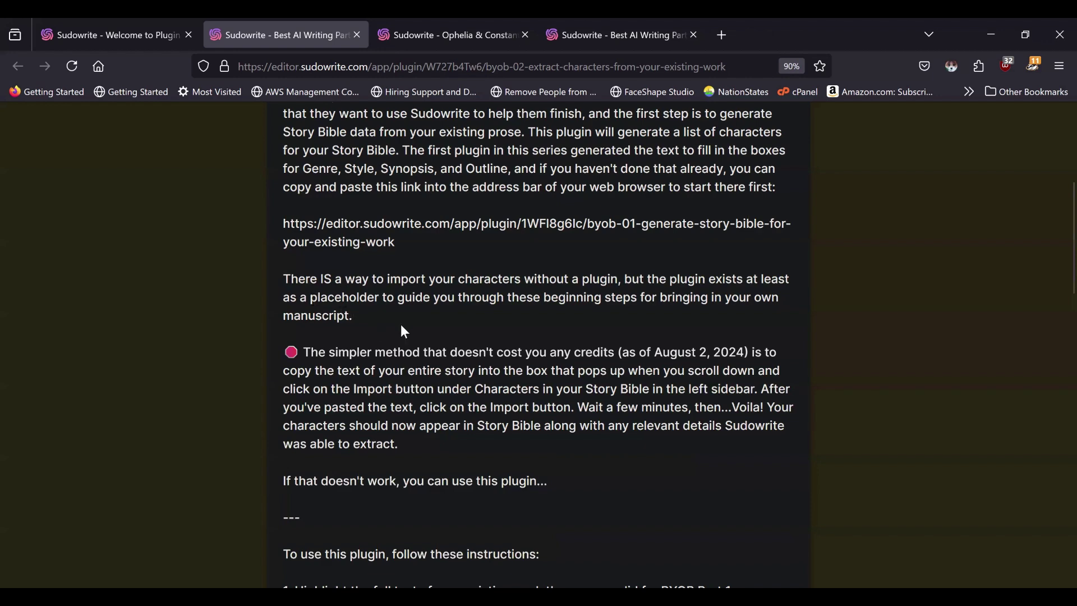
Step: Show the account's recent credit activity in the Ophelia and Constantine project to check what the plugins cost
{"action": "left_click", "coordinate": [113, 31]}
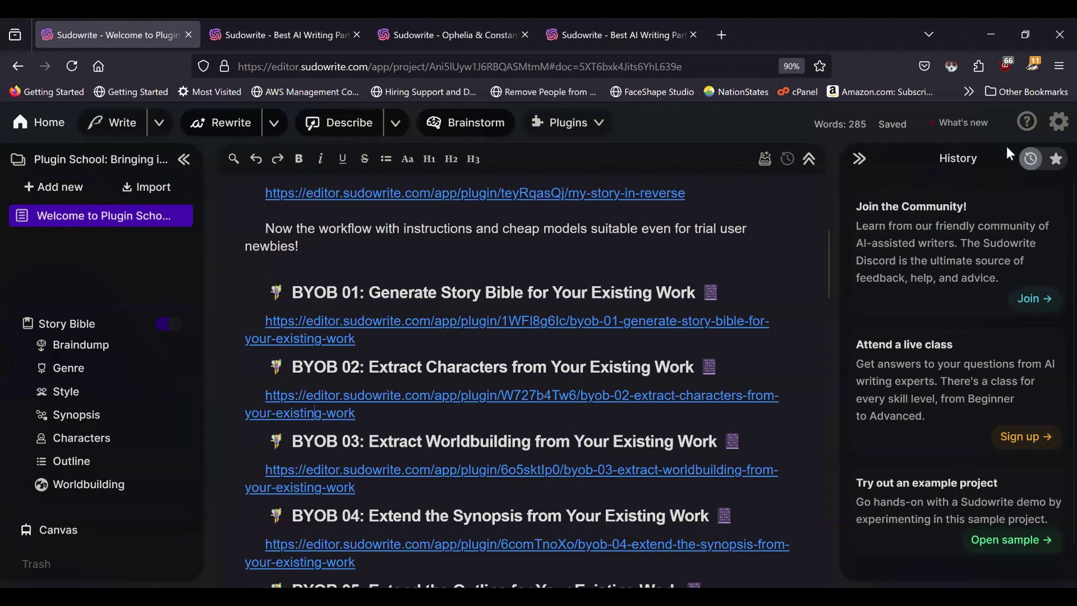
{"action": "left_click", "coordinate": [1059, 125]}
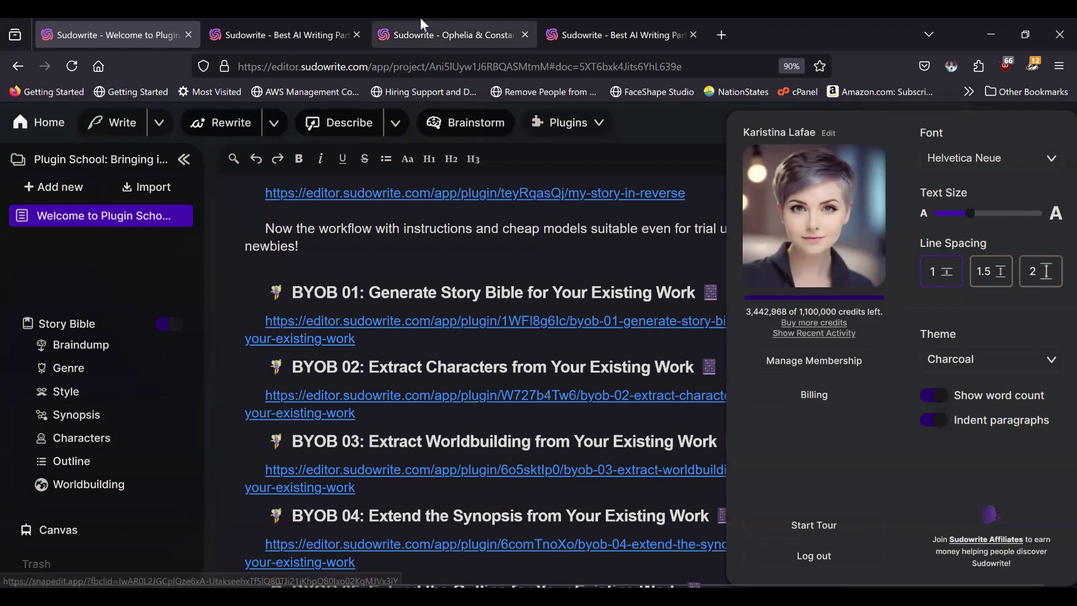
{"action": "left_click", "coordinate": [420, 23]}
{"action": "left_click", "coordinate": [1059, 121]}
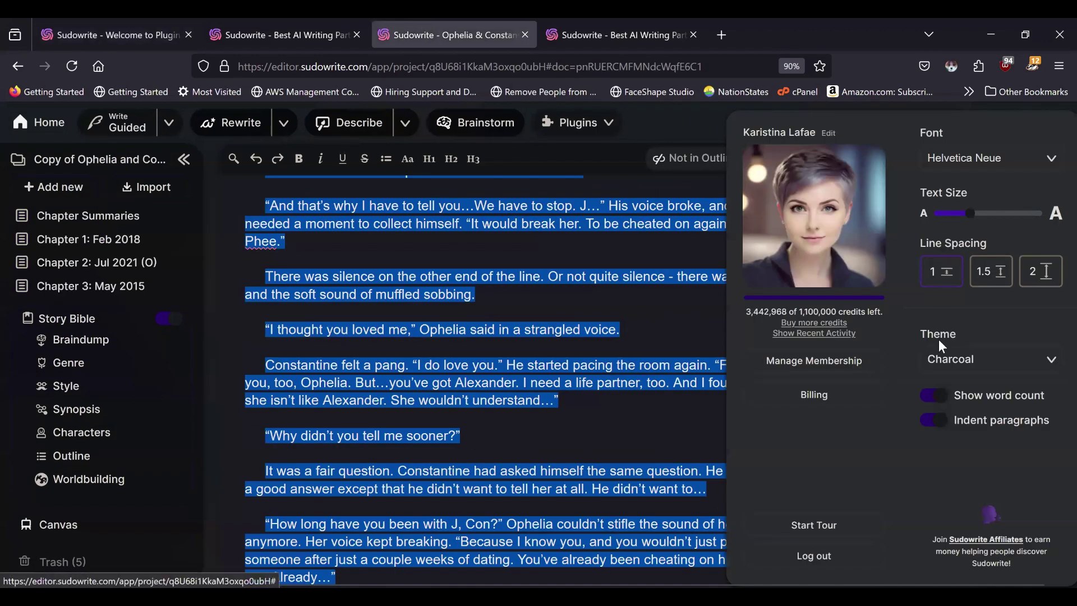
{"action": "left_click", "coordinate": [811, 333]}
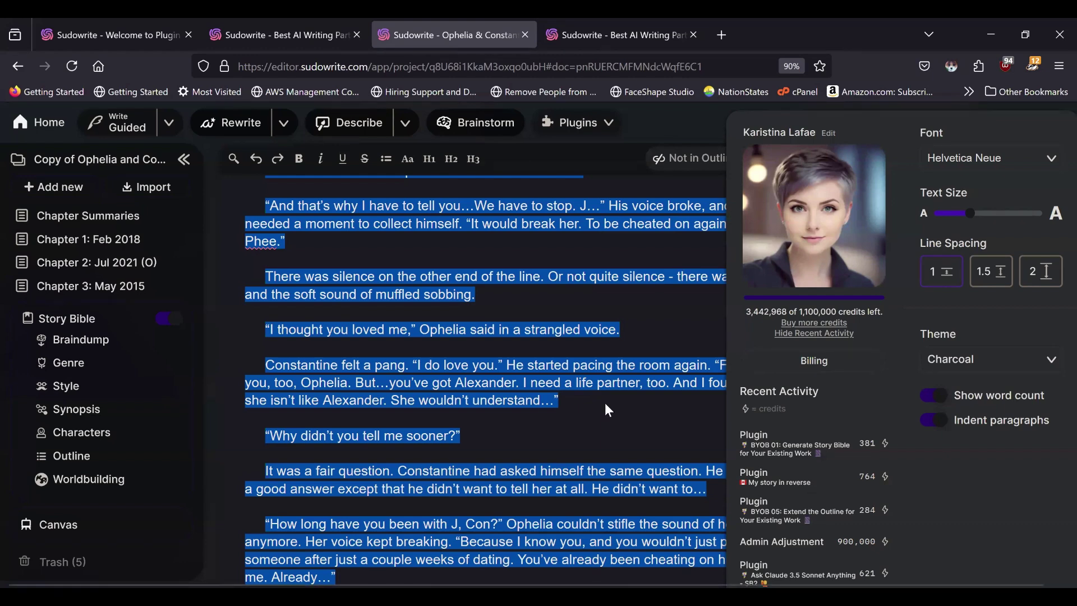
{"action": "scroll", "coordinate": [529, 232], "scroll_direction": "up", "scroll_amount": 3}
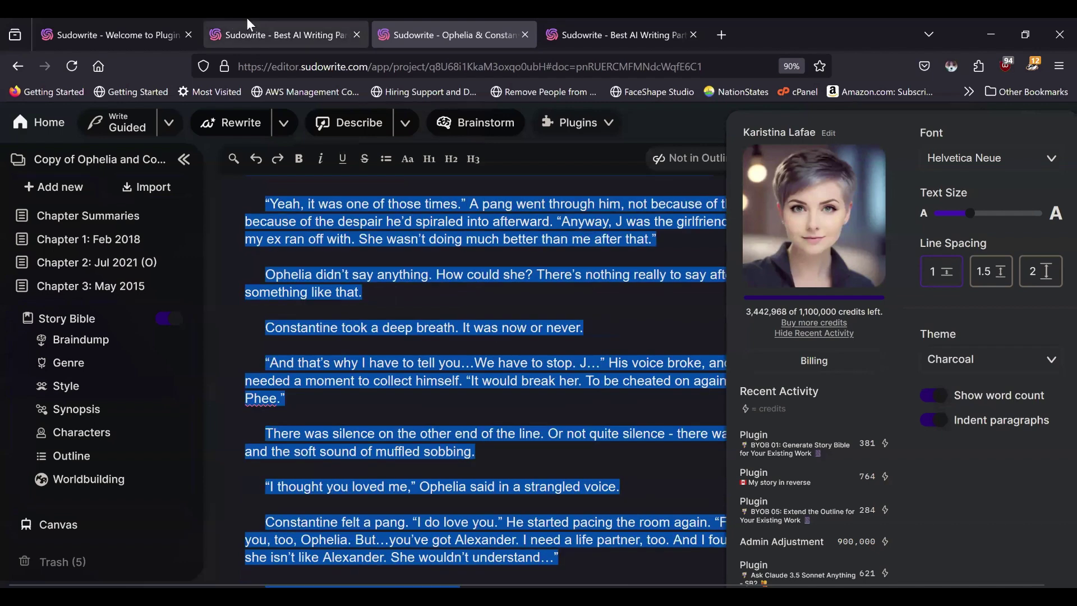
Step: Return to the BYOB 02 plugin page and examine the instructions for importing characters without spending credits
{"action": "left_click", "coordinate": [100, 25]}
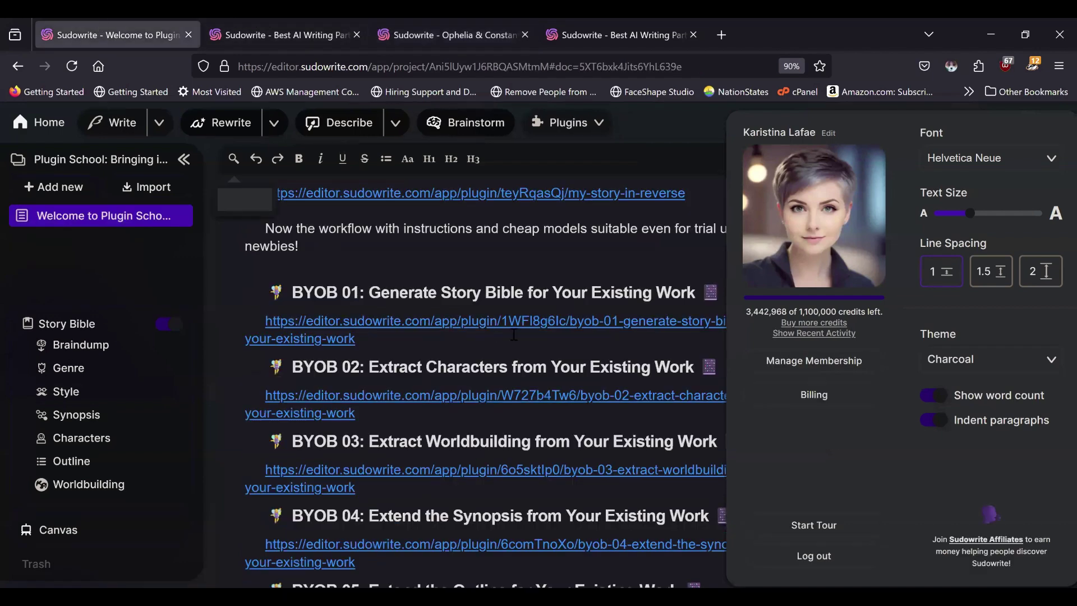
{"action": "left_click", "coordinate": [544, 387]}
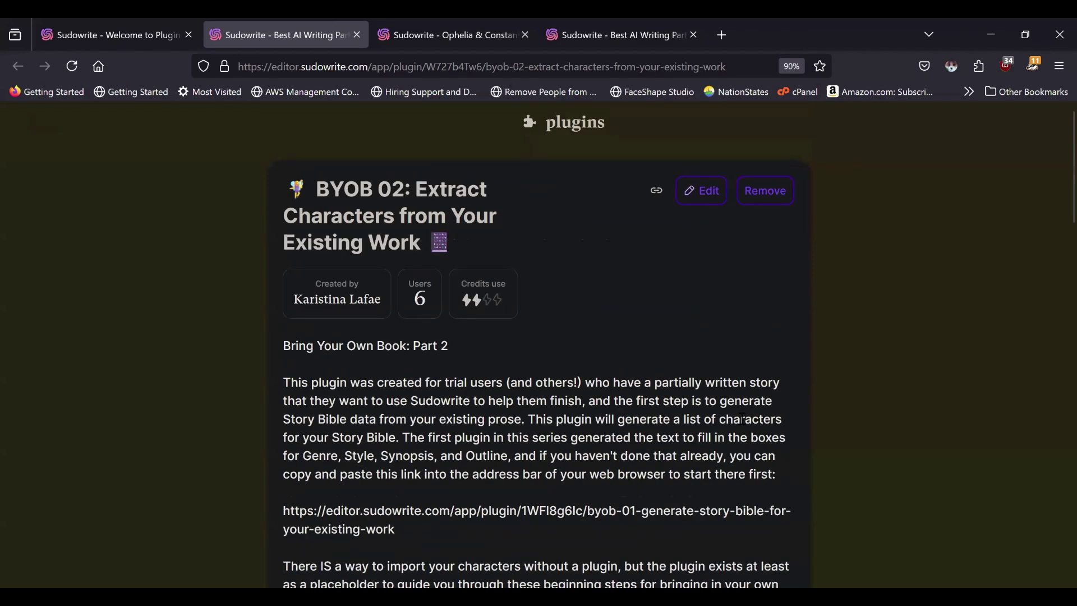
{"action": "scroll", "coordinate": [742, 419], "scroll_direction": "down", "scroll_amount": 2}
{"action": "scroll", "coordinate": [522, 415], "scroll_direction": "down", "scroll_amount": 2}
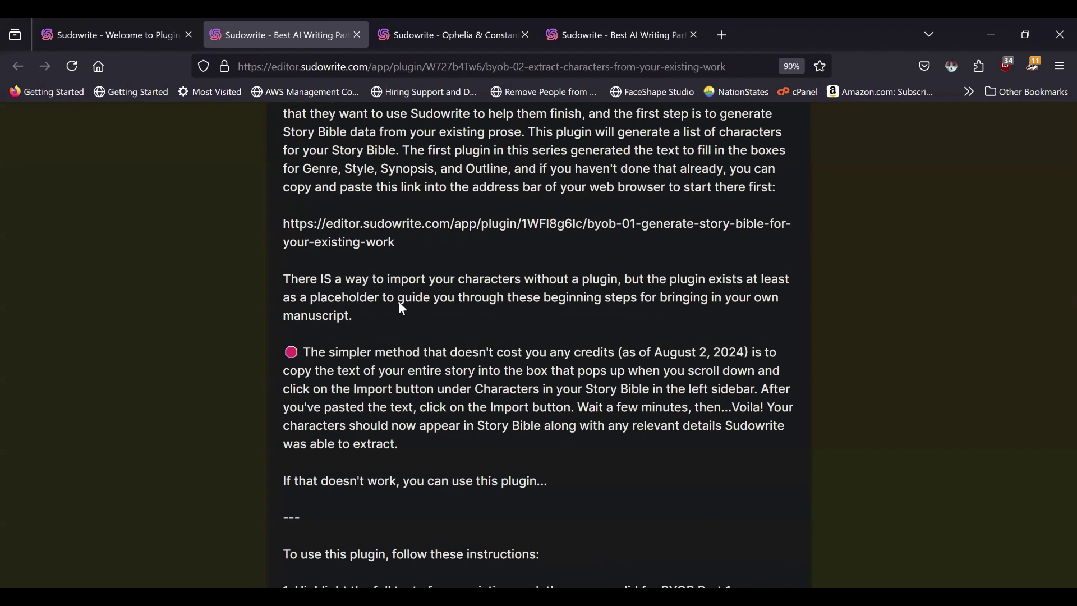
Step: Close the account settings in the Ophelia and Constantine project and select the entire story text for copying
{"action": "left_click", "coordinate": [134, 22]}
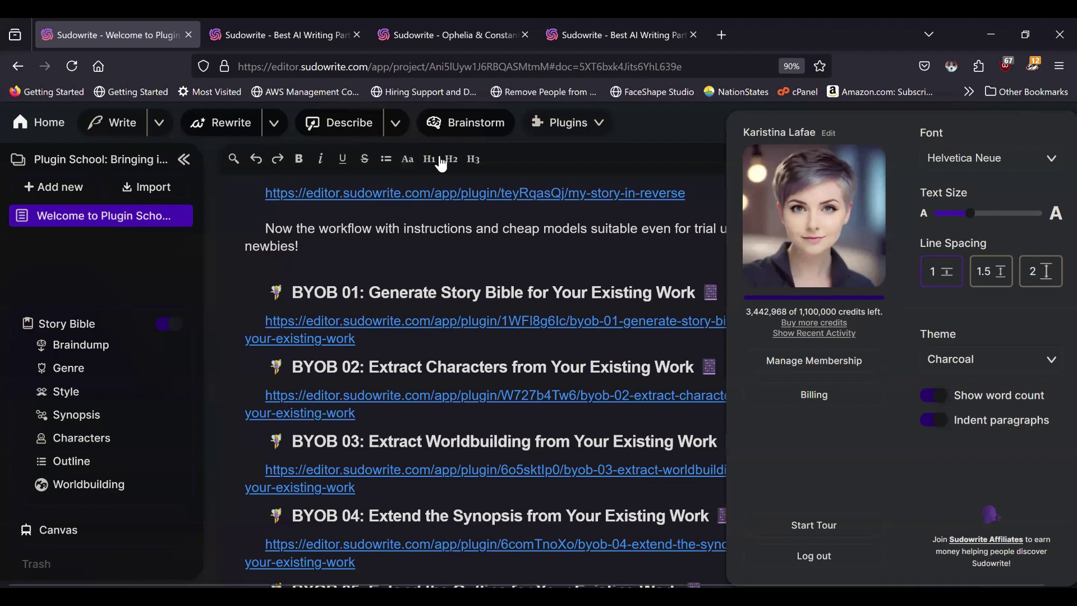
{"action": "left_click", "coordinate": [387, 34]}
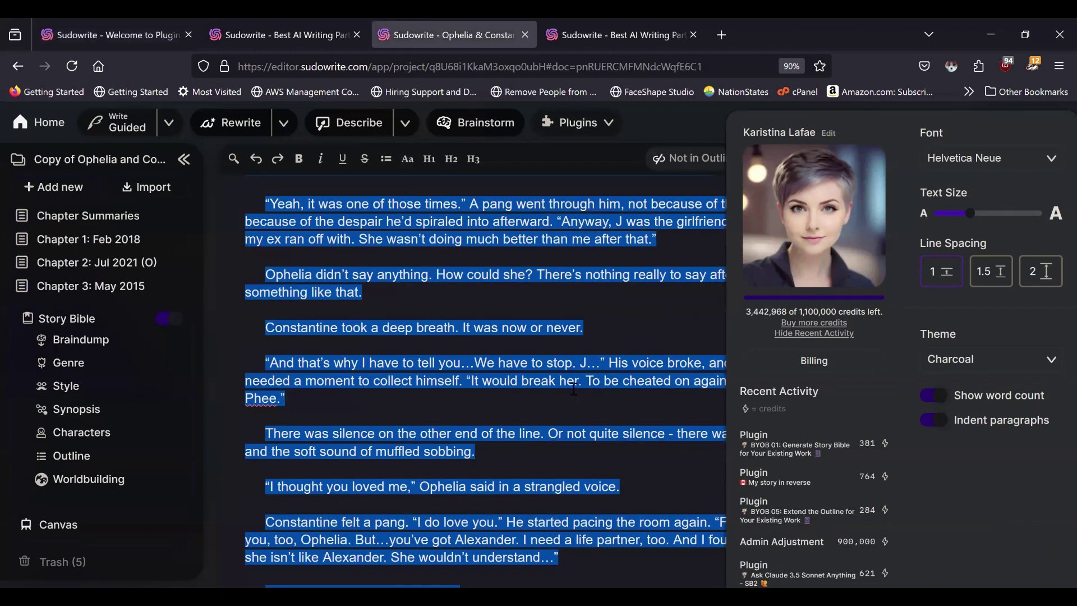
{"action": "key", "text": "ctrl+a"}
{"action": "left_click", "coordinate": [658, 350]}
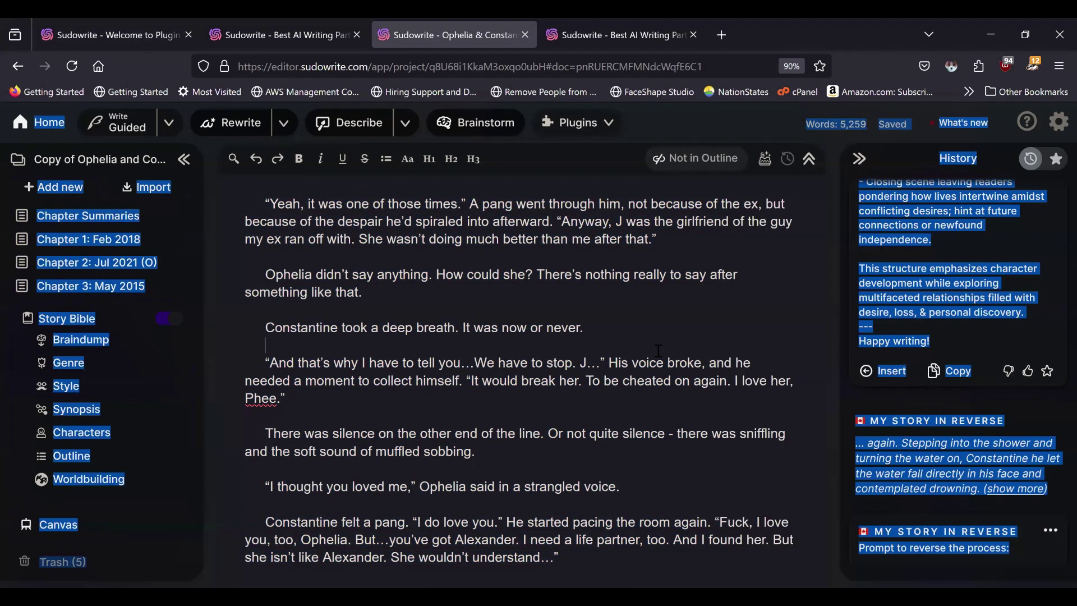
{"action": "key", "text": "ctrl+a"}
{"action": "left_click", "coordinate": [542, 403]}
{"action": "left_click", "coordinate": [180, 240]}
{"action": "left_click", "coordinate": [204, 178]}
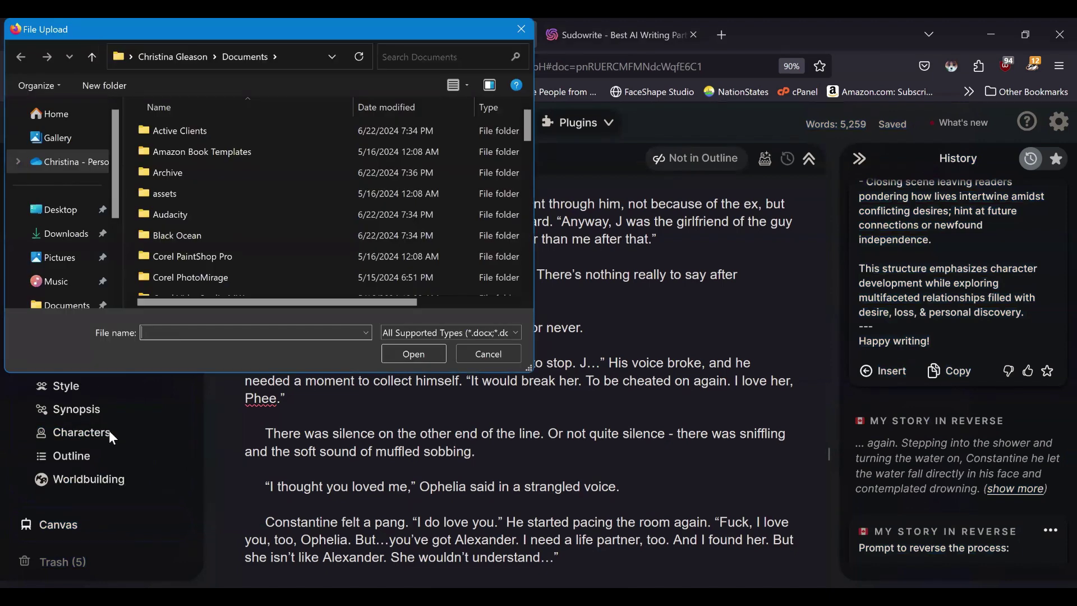
{"action": "left_click", "coordinate": [487, 352]}
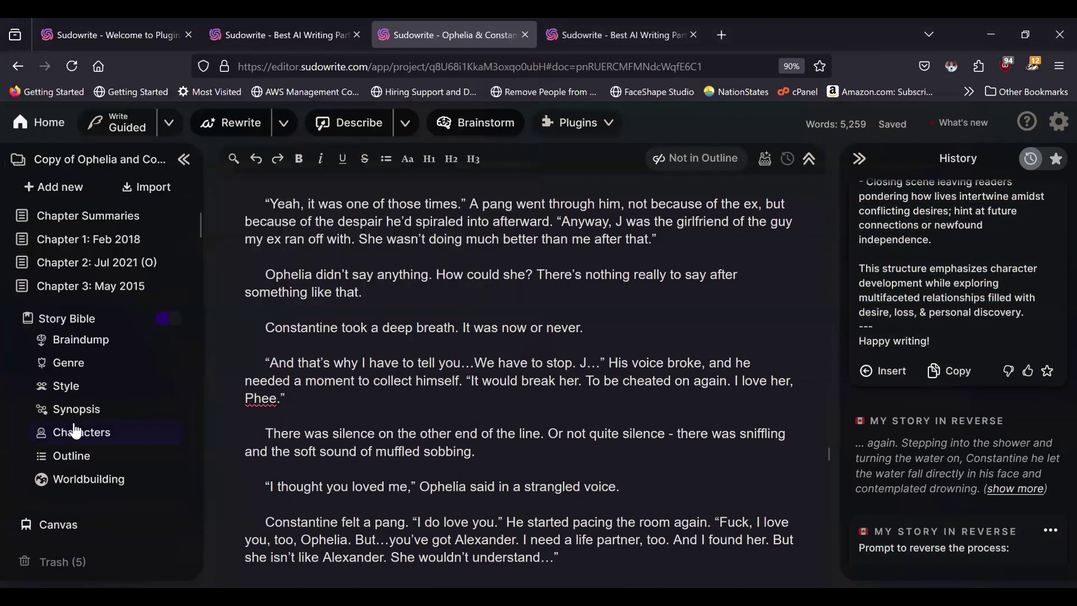
Step: Paste the full story text into the import dialog of the Story Bible's Characters section, and close it without importing
{"action": "left_click", "coordinate": [76, 431]}
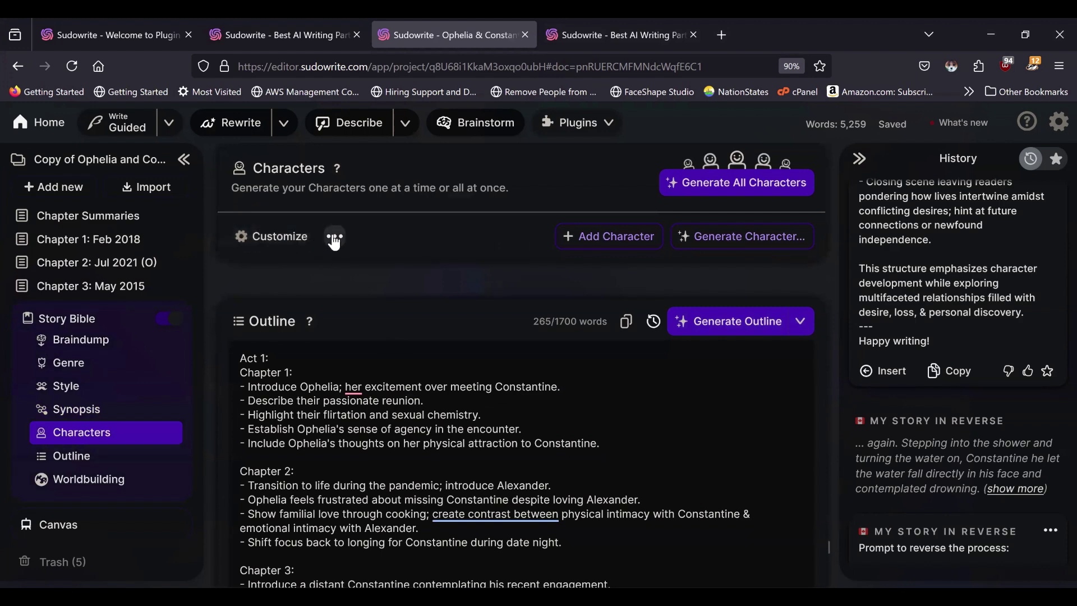
{"action": "left_click", "coordinate": [333, 237]}
{"action": "left_click", "coordinate": [364, 266]}
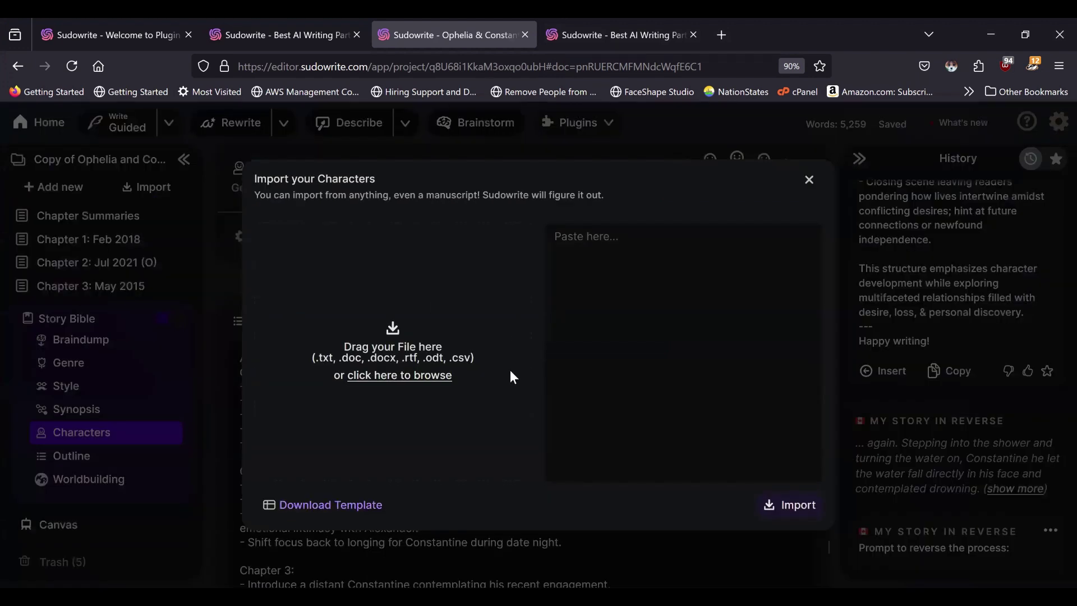
{"action": "key", "text": "ctrl+v"}
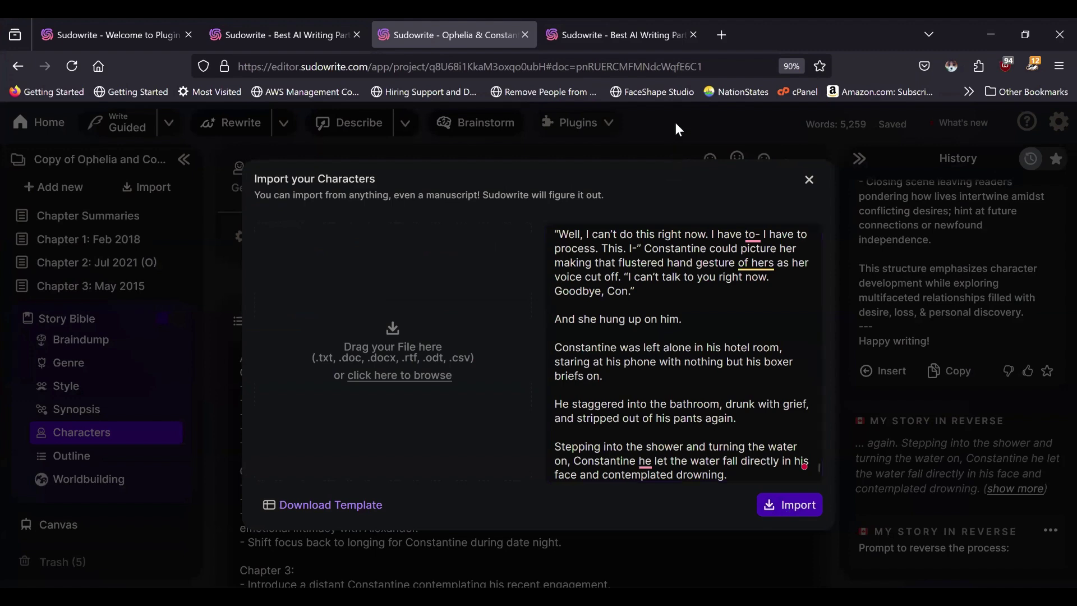
{"action": "left_click", "coordinate": [810, 180]}
Step: Go back to the BYOB 02 plugin page and review its header and introductory description
{"action": "left_click", "coordinate": [287, 25]}
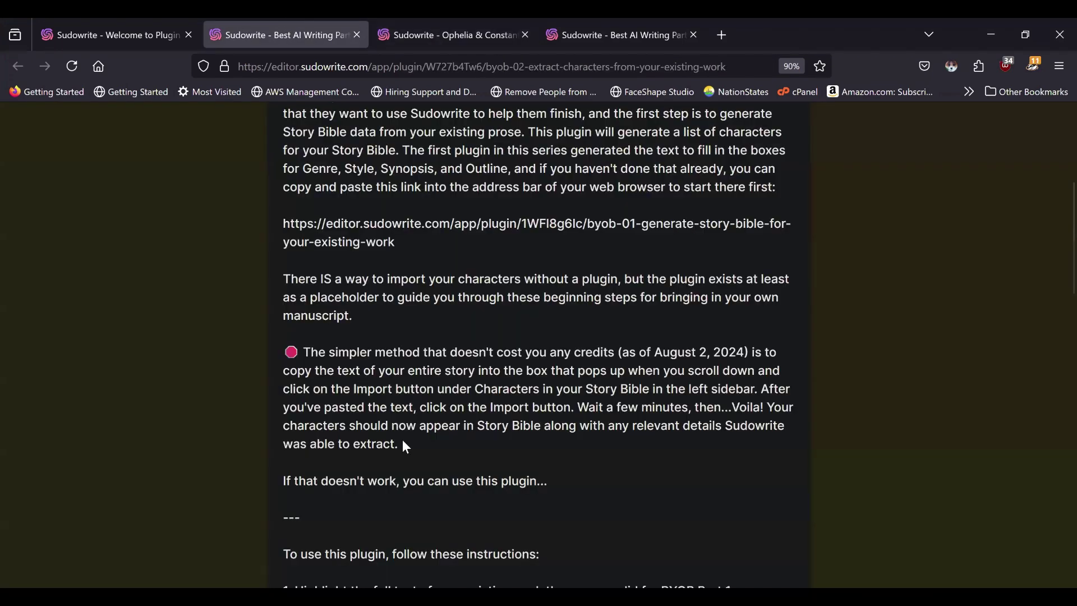
{"action": "scroll", "coordinate": [407, 437], "scroll_direction": "up", "scroll_amount": 5}
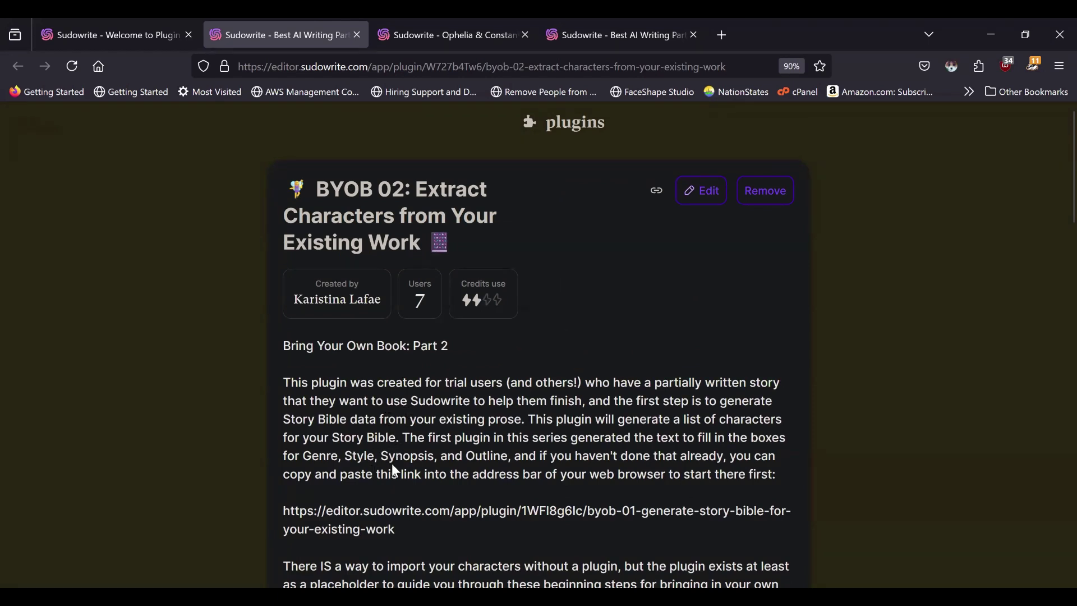
{"action": "scroll", "coordinate": [392, 464], "scroll_direction": "down", "scroll_amount": 1}
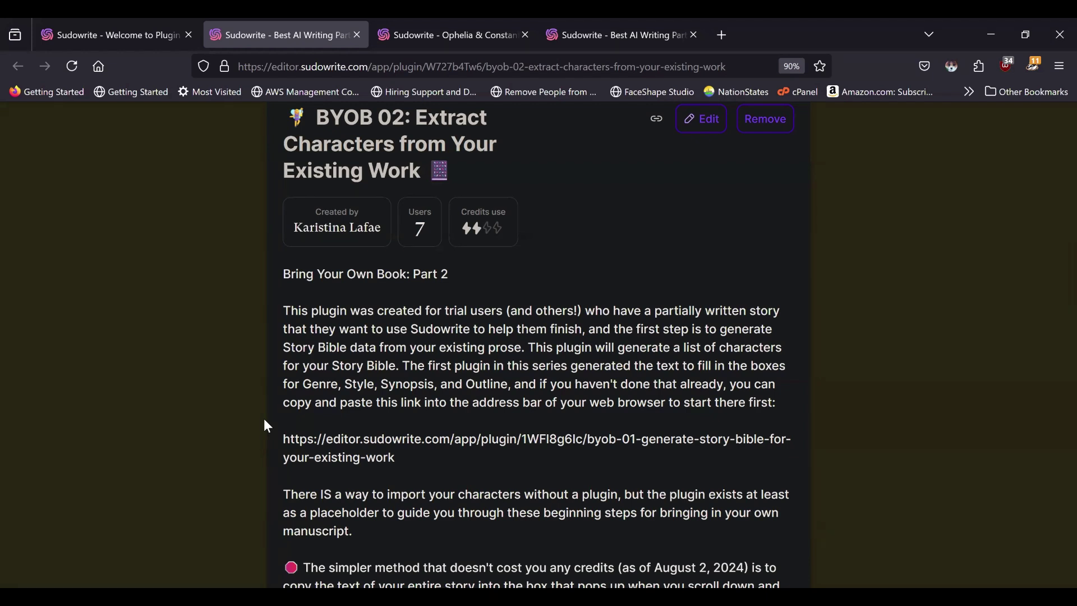
Step: Select the whole story text in the Ophelia and Constantine project and run the BYOB 02: Extract Characters plugin on it
{"action": "left_click", "coordinate": [425, 22]}
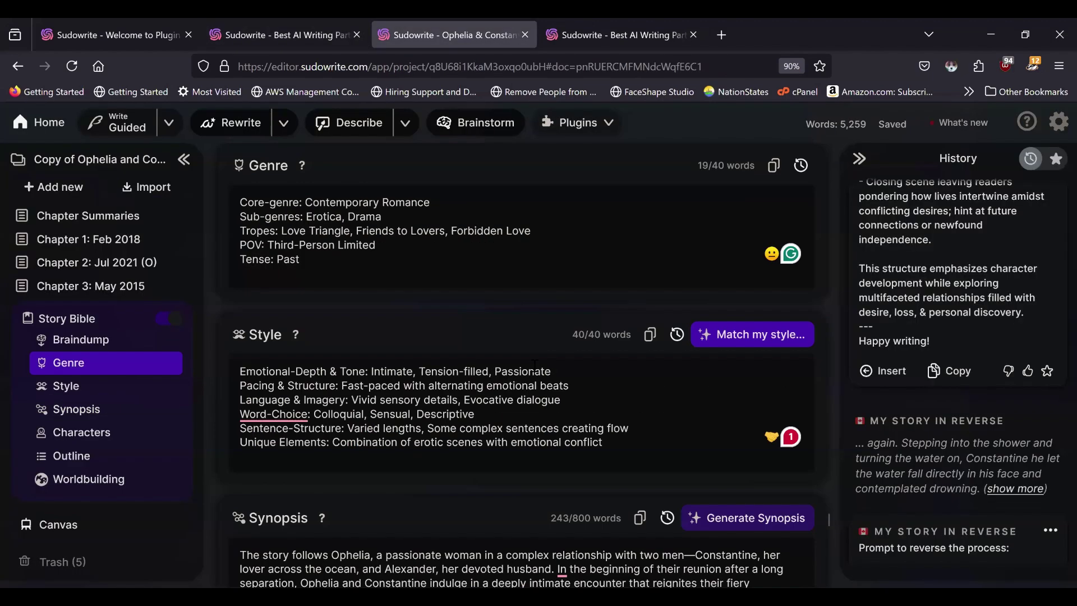
{"action": "scroll", "coordinate": [542, 365], "scroll_direction": "up", "scroll_amount": 15}
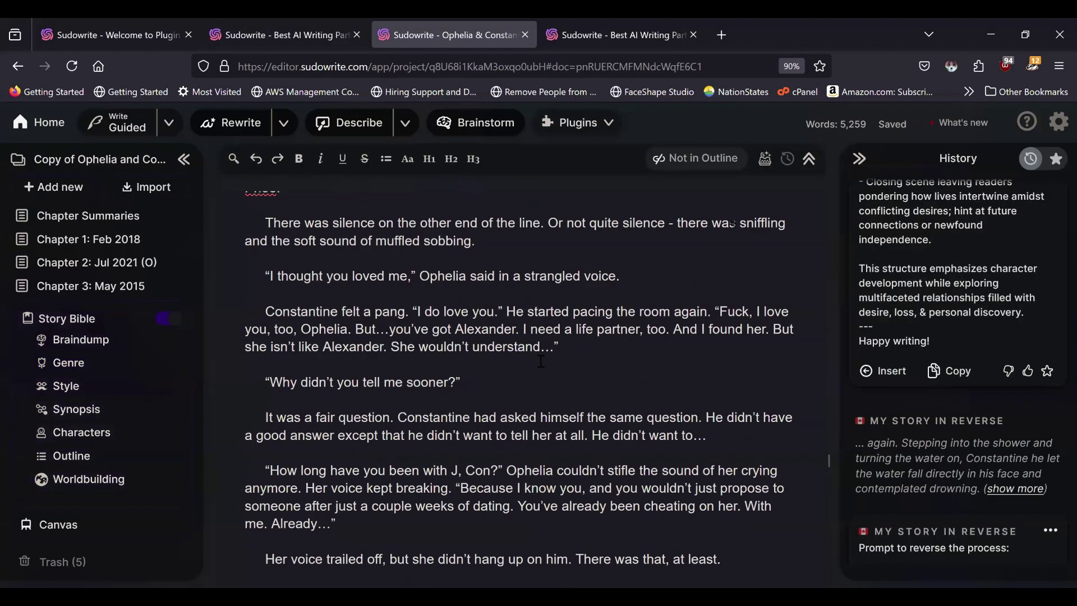
{"action": "scroll", "coordinate": [542, 359], "scroll_direction": "up", "scroll_amount": 20}
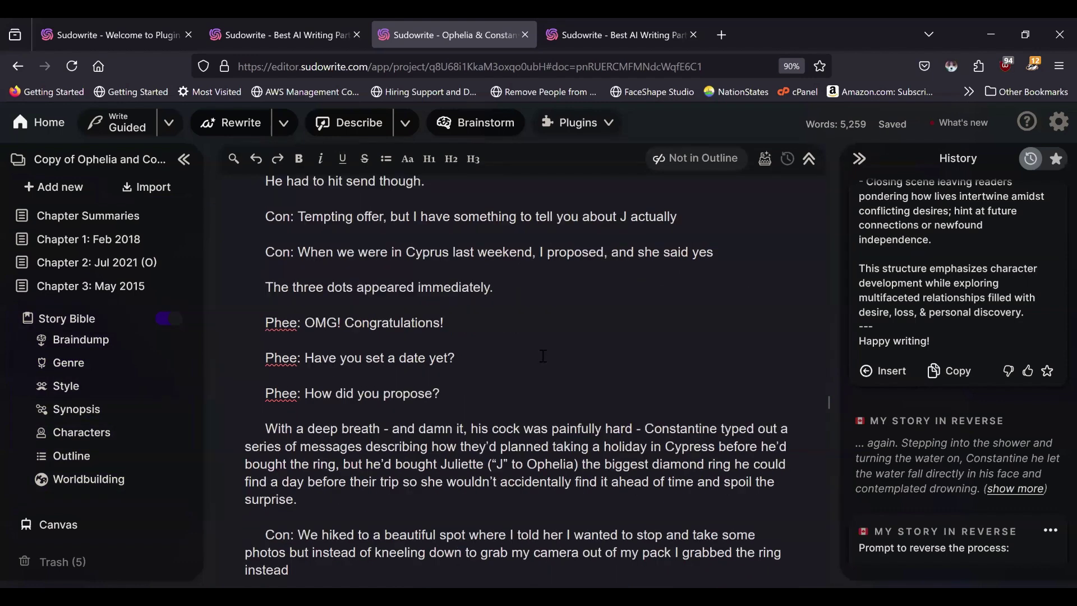
{"action": "left_click", "coordinate": [569, 344]}
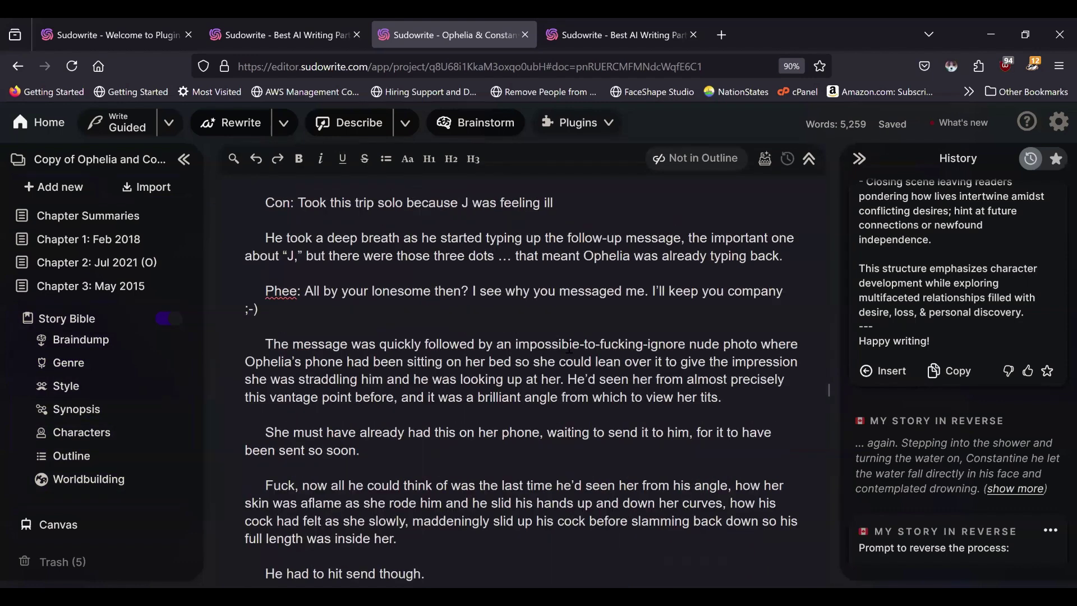
{"action": "key", "text": "ctrl+a"}
{"action": "left_click", "coordinate": [694, 245]}
{"action": "key", "text": "ctrl+a"}
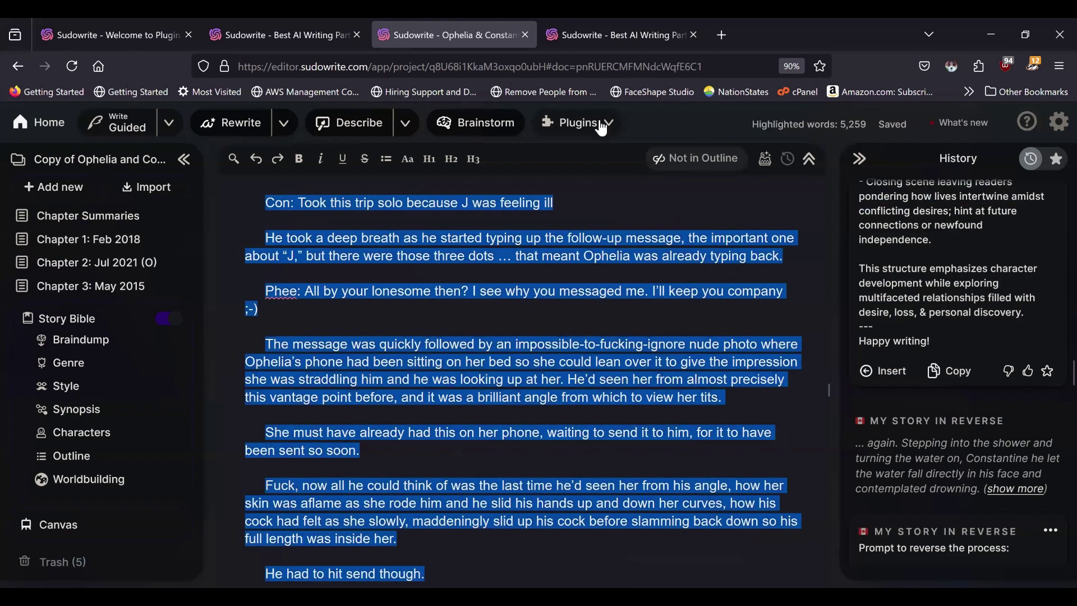
{"action": "left_click", "coordinate": [575, 123]}
{"action": "left_click", "coordinate": [576, 312]}
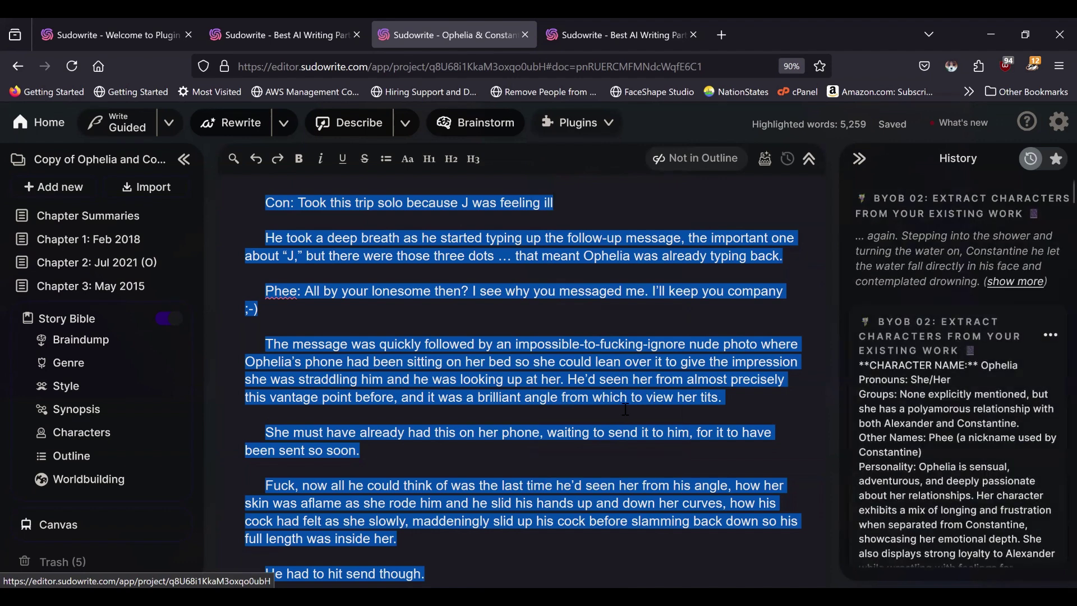
Step: Add a blank character card to the Story Bible's Characters section
{"action": "scroll", "coordinate": [953, 397], "scroll_direction": "down", "scroll_amount": 2}
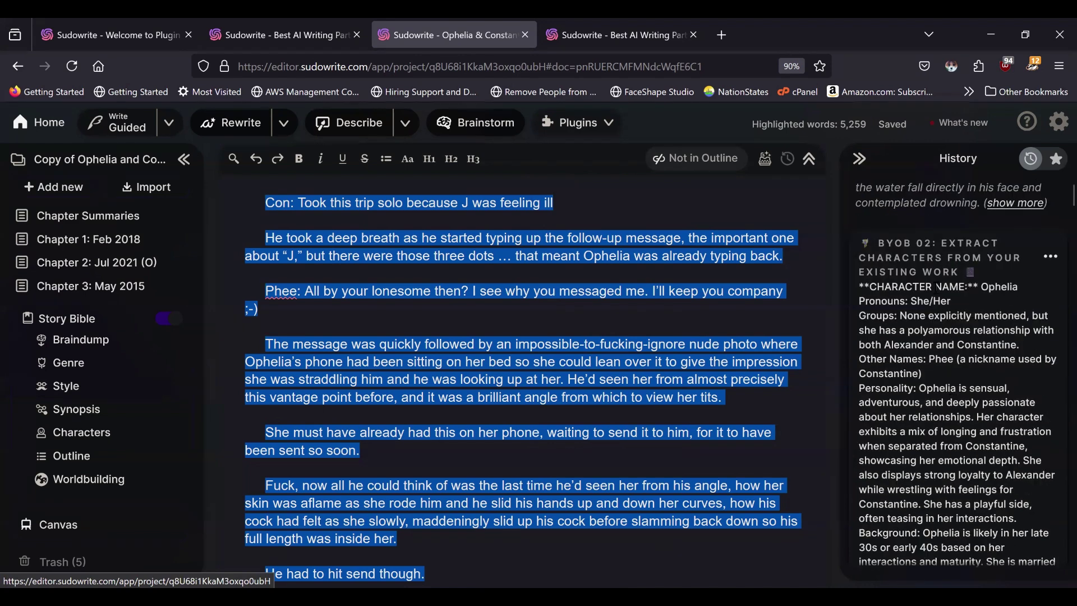
{"action": "left_click", "coordinate": [93, 433]}
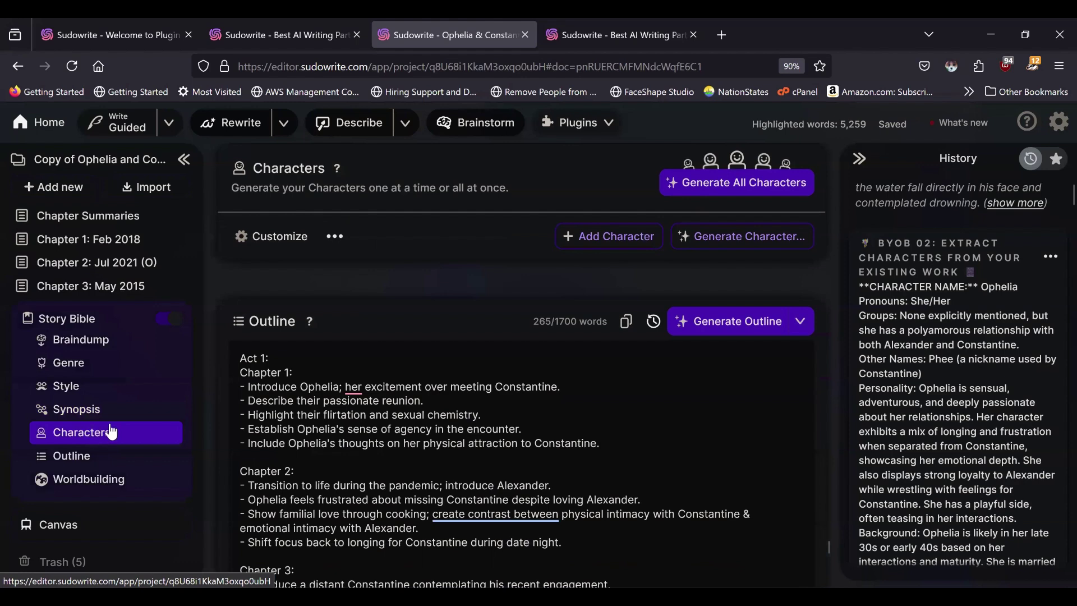
{"action": "left_click", "coordinate": [627, 243]}
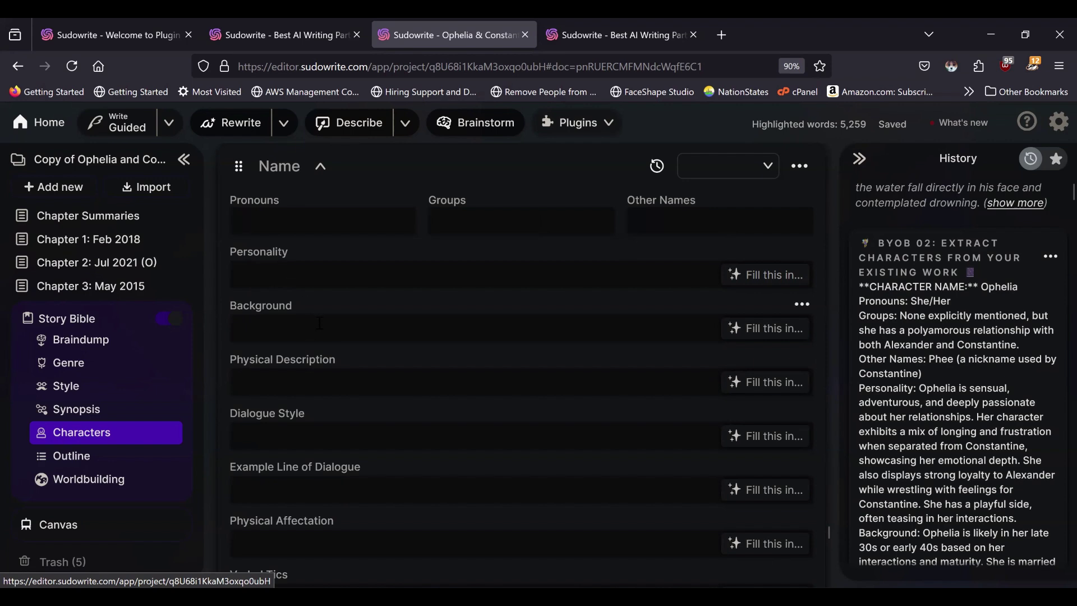
Step: Compare the generated Ophelia and Constantine profiles with the trait fields available on the blank character card
{"action": "scroll", "coordinate": [913, 298], "scroll_direction": "down", "scroll_amount": 5}
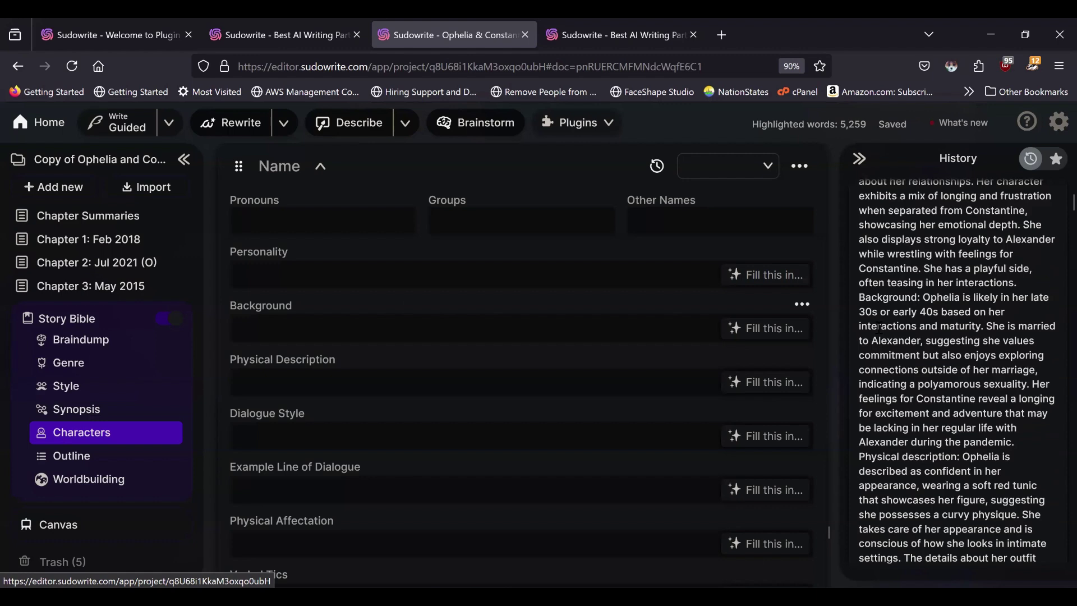
{"action": "scroll", "coordinate": [958, 342], "scroll_direction": "down", "scroll_amount": 5}
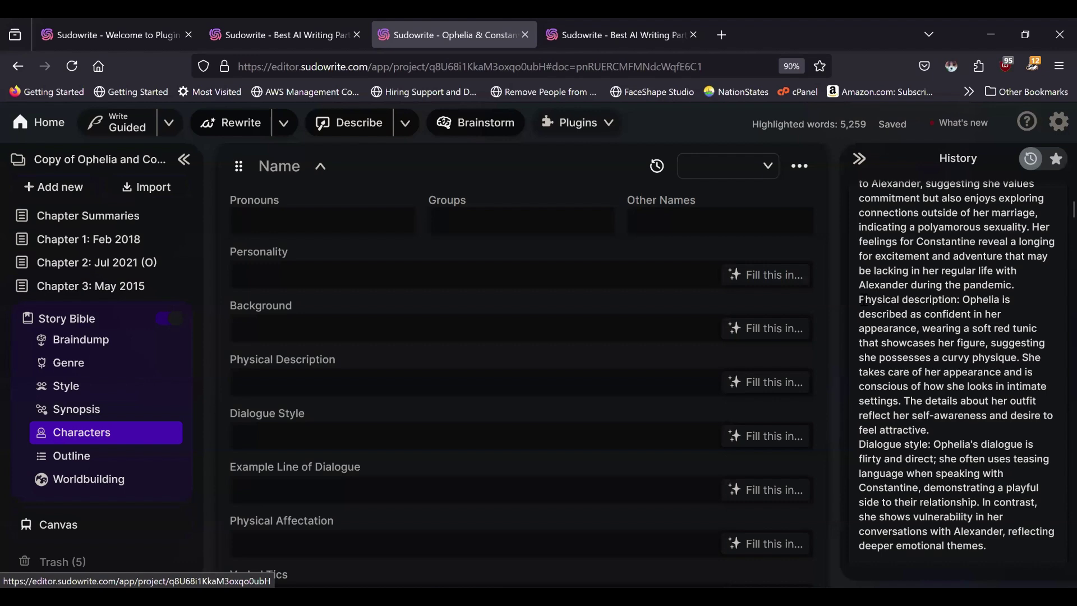
{"action": "scroll", "coordinate": [962, 345], "scroll_direction": "down", "scroll_amount": 3}
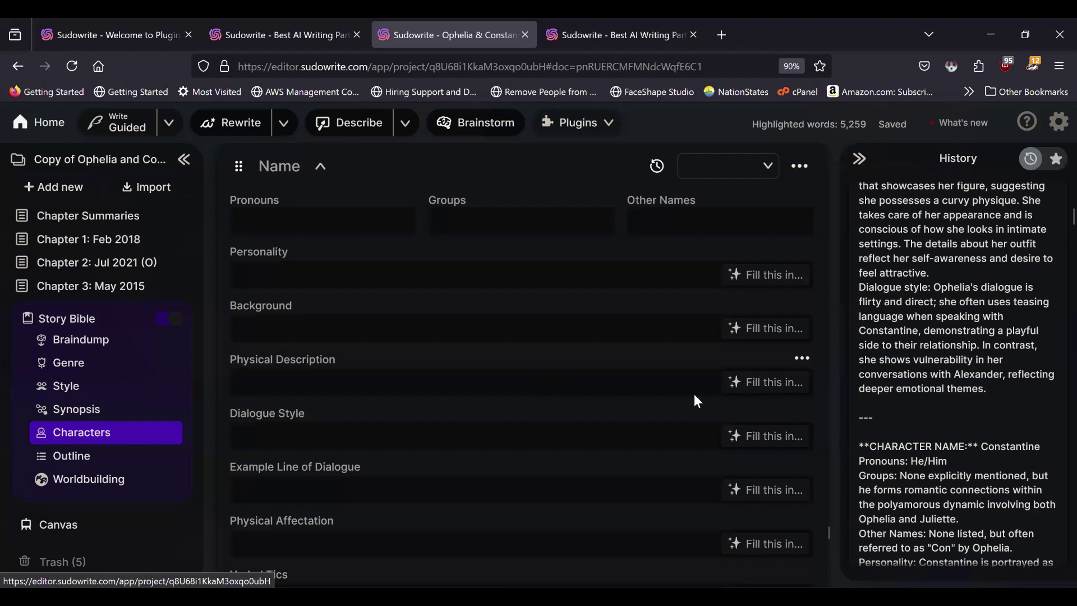
{"action": "scroll", "coordinate": [291, 462], "scroll_direction": "down", "scroll_amount": 3}
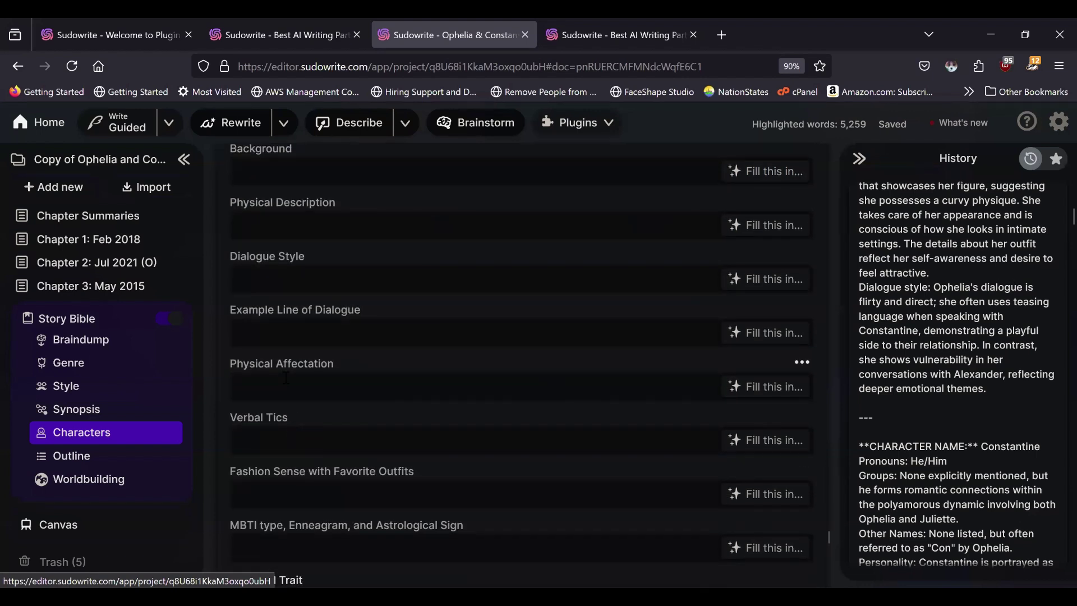
Step: Copy the complete BYOB 02 character extraction output, from the Ophelia profile through the closing report paragraph
{"action": "scroll", "coordinate": [291, 463], "scroll_direction": "down", "scroll_amount": 2}
{"action": "scroll", "coordinate": [284, 443], "scroll_direction": "up", "scroll_amount": 3}
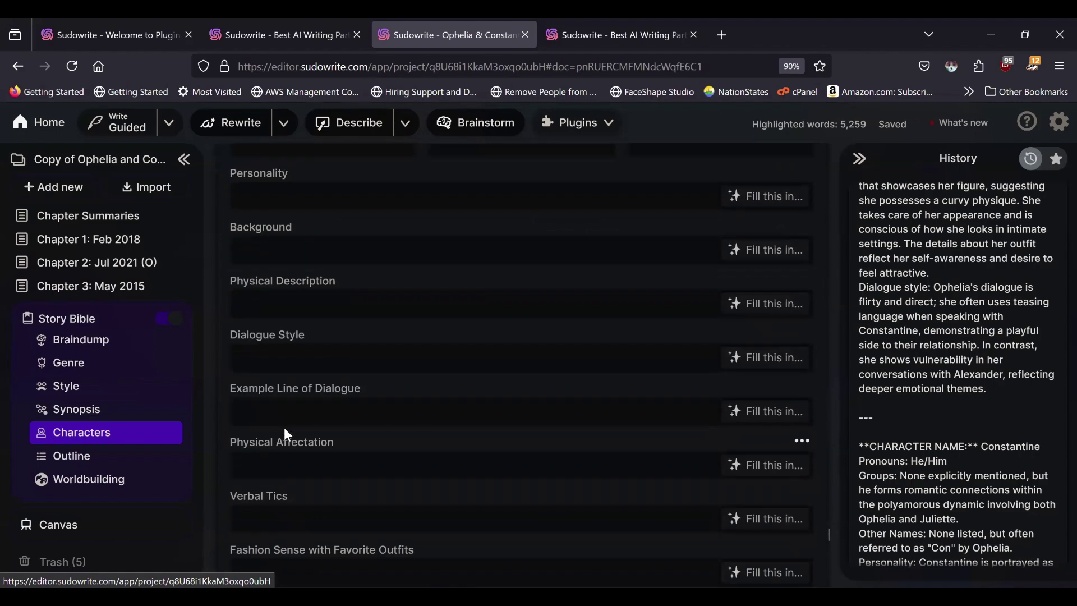
{"action": "scroll", "coordinate": [351, 435], "scroll_direction": "up", "scroll_amount": 15}
{"action": "scroll", "coordinate": [1015, 301], "scroll_direction": "up", "scroll_amount": 10}
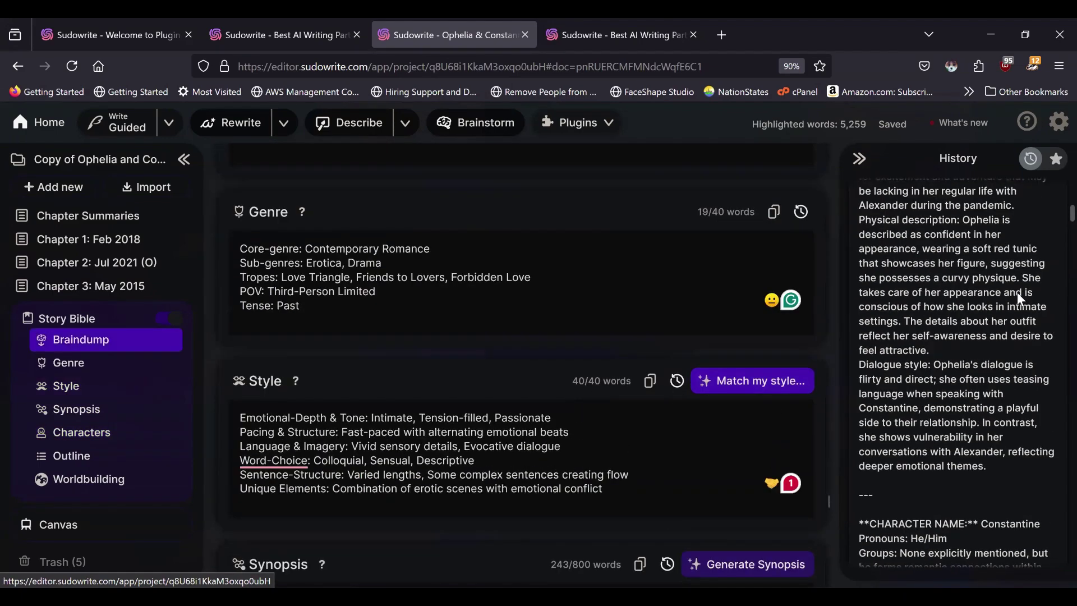
{"action": "scroll", "coordinate": [1014, 301], "scroll_direction": "down", "scroll_amount": 20}
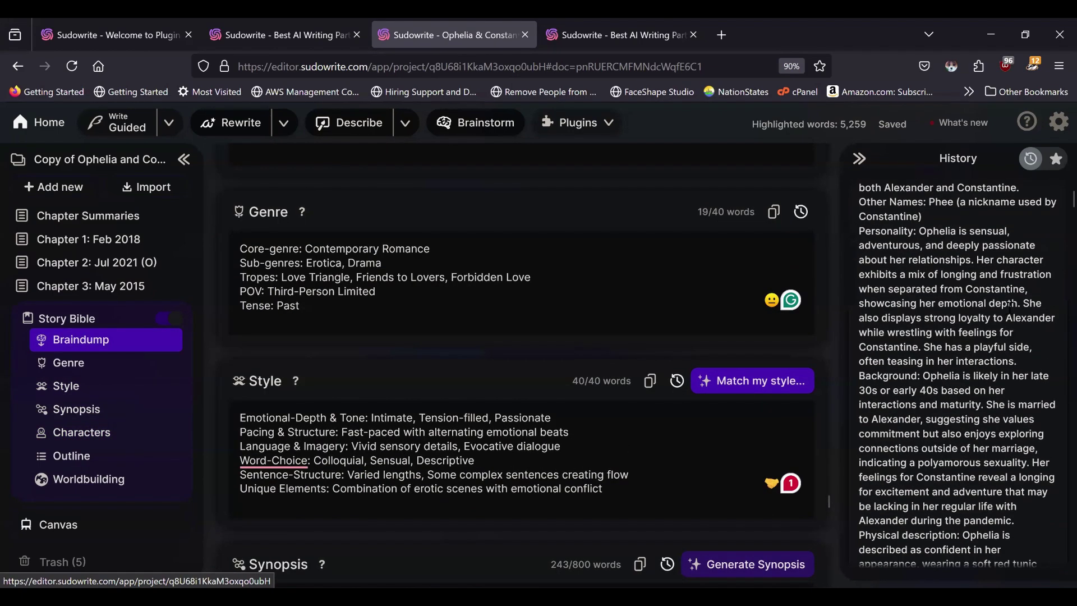
{"action": "scroll", "coordinate": [1001, 327], "scroll_direction": "down", "scroll_amount": 20}
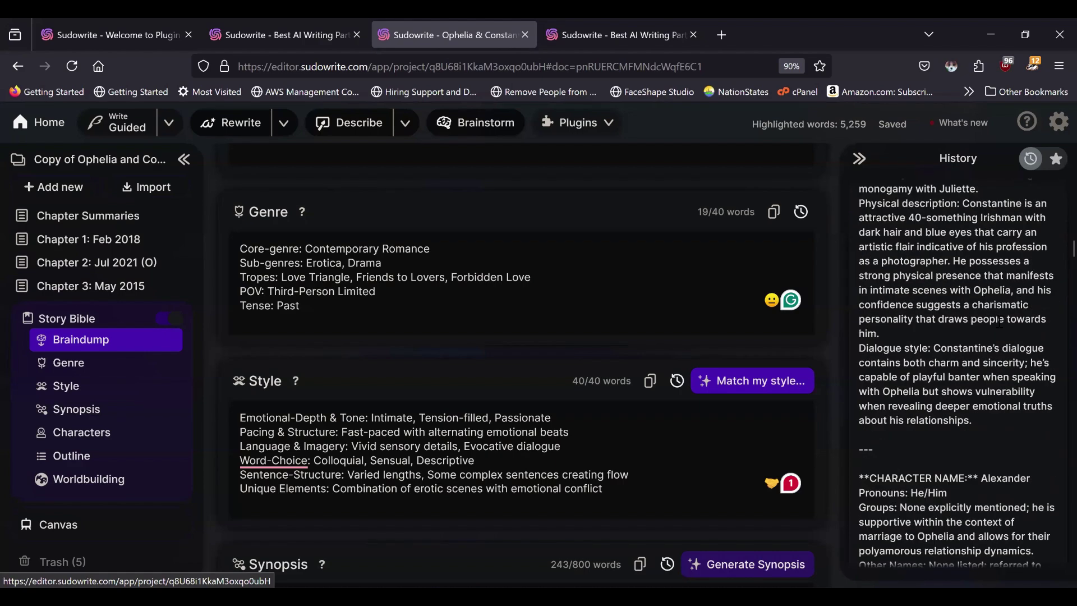
{"action": "scroll", "coordinate": [981, 346], "scroll_direction": "down", "scroll_amount": 15}
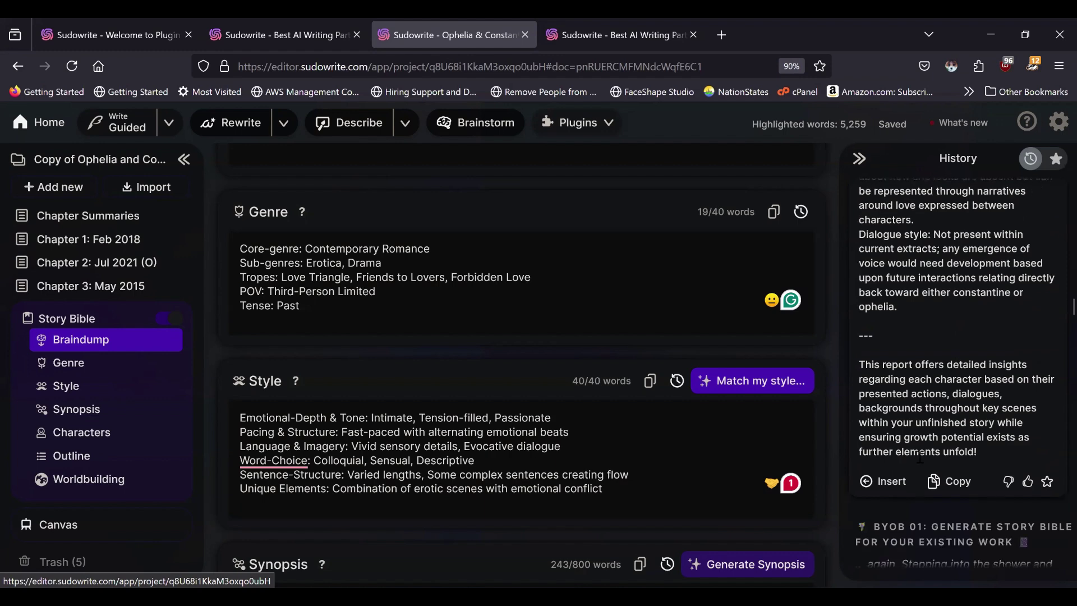
{"action": "scroll", "coordinate": [957, 393], "scroll_direction": "down", "scroll_amount": 2}
{"action": "left_click", "coordinate": [954, 433]}
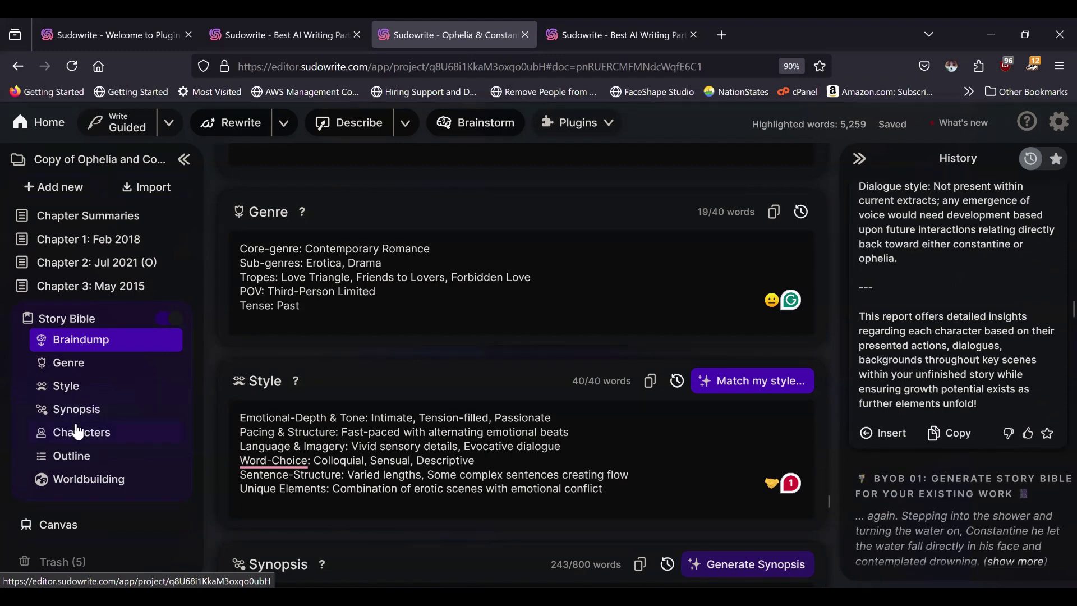
Step: Start a character import in the Story Bible's Characters section and paste the copied plugin output as its source text
{"action": "scroll", "coordinate": [345, 407], "scroll_direction": "down", "scroll_amount": 15}
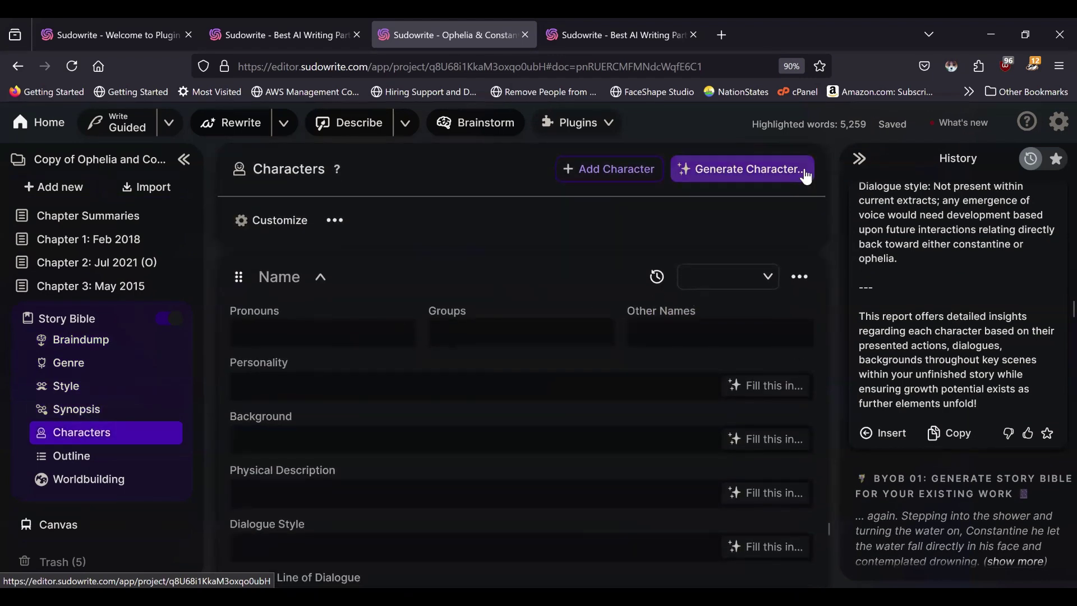
{"action": "left_click", "coordinate": [335, 222]}
{"action": "left_click", "coordinate": [371, 248]}
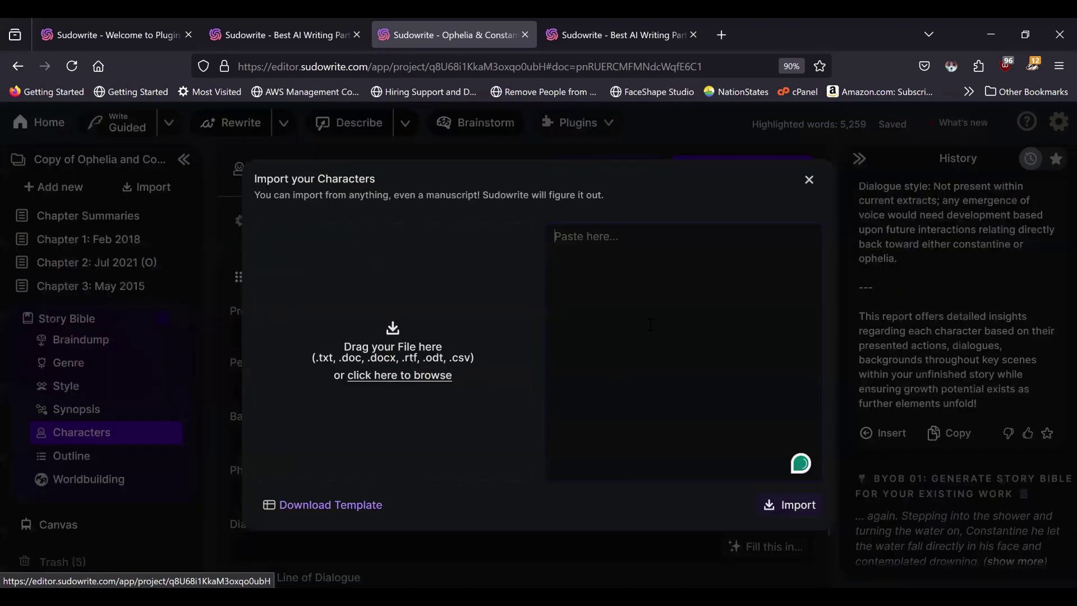
{"action": "key", "text": "ctrl+v"}
Step: Delete the closing report paragraph and the "---" separator above it from the pasted import text
{"action": "double_click", "coordinate": [685, 444]}
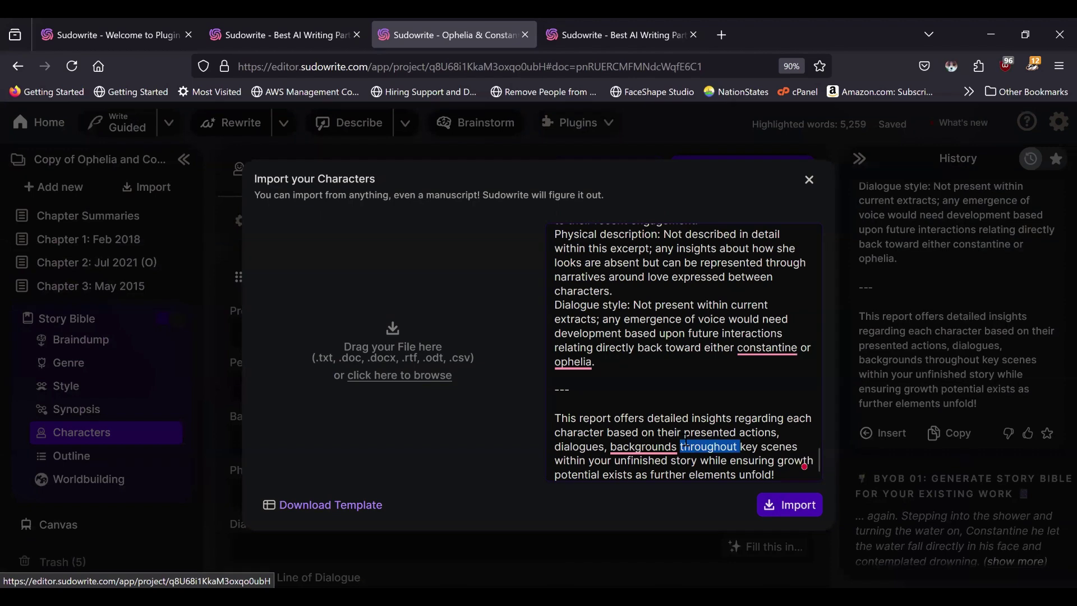
{"action": "triple_click", "coordinate": [686, 440]}
{"action": "key", "text": "BackSpace"}
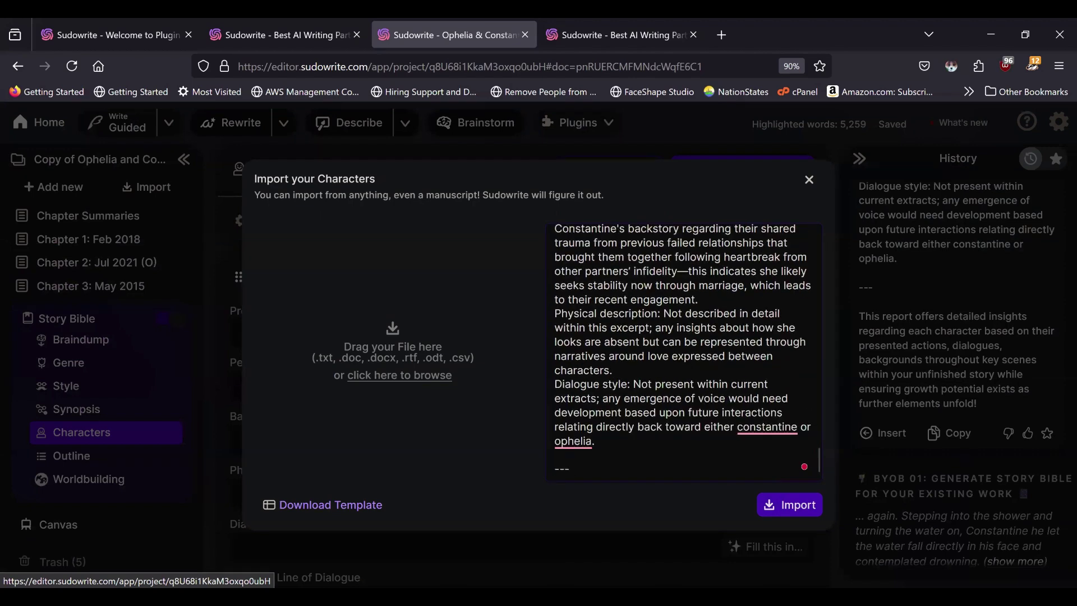
{"action": "key", "text": "BackSpace"}
{"action": "key", "text": "BackSpace"}
{"action": "key", "text": "BackSpace"}
{"action": "key", "text": "BackSpace"}
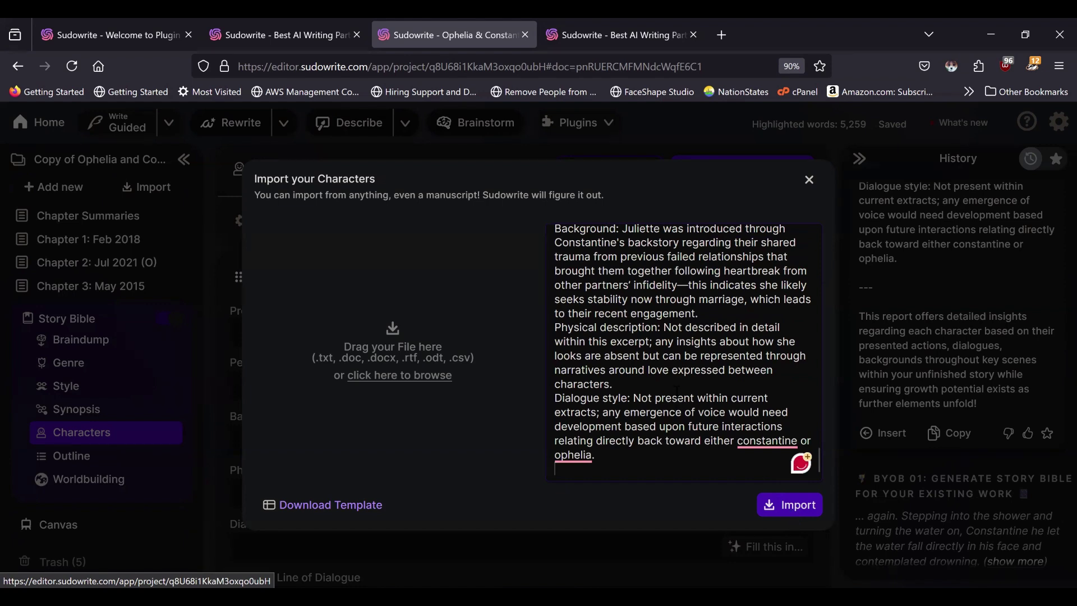
Step: Review the pasted Juliette, Alexander and Constantine profiles in the import text
{"action": "scroll", "coordinate": [677, 389], "scroll_direction": "up", "scroll_amount": 5}
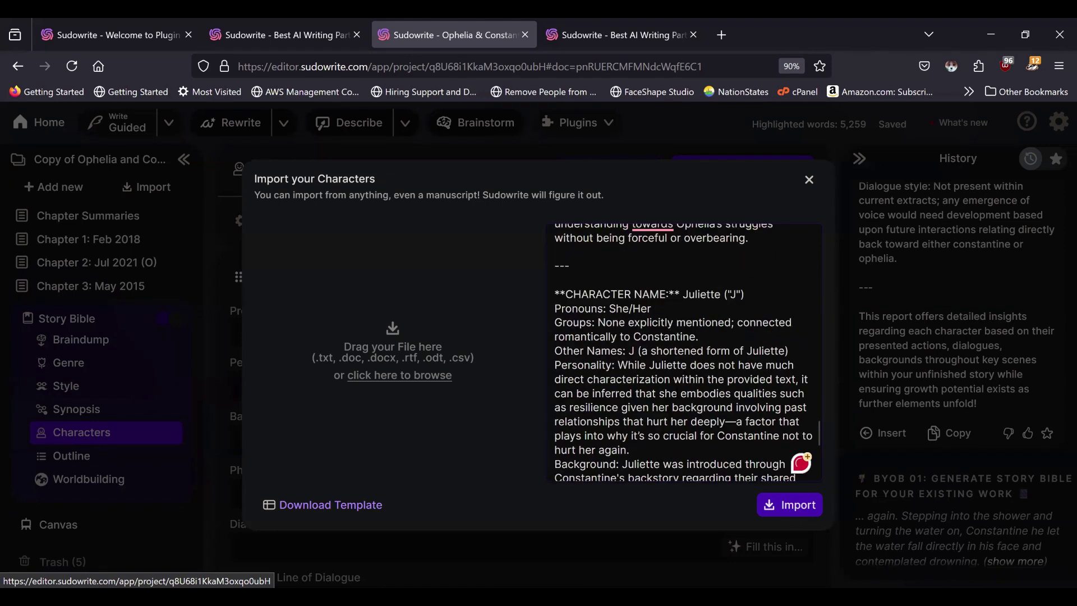
{"action": "scroll", "coordinate": [677, 389], "scroll_direction": "up", "scroll_amount": 3}
{"action": "scroll", "coordinate": [676, 390], "scroll_direction": "up", "scroll_amount": 6}
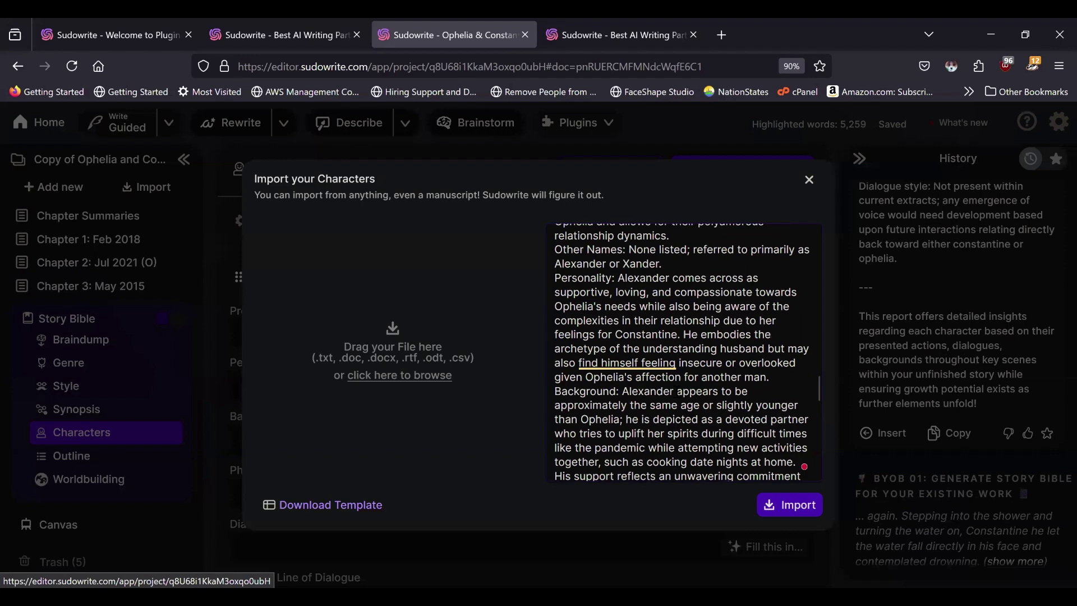
{"action": "scroll", "coordinate": [677, 393], "scroll_direction": "up", "scroll_amount": 6}
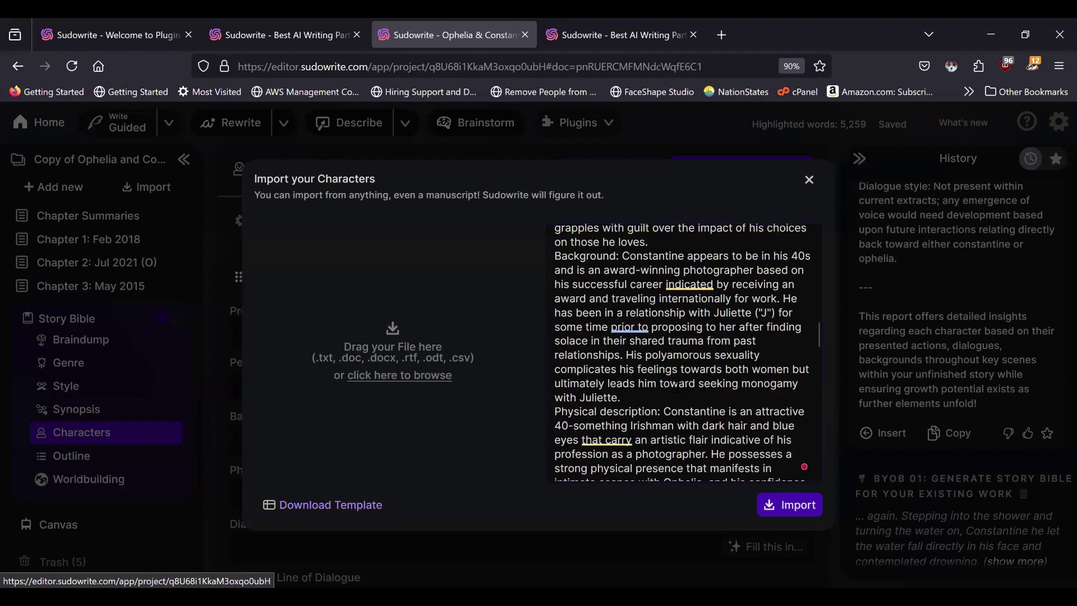
{"action": "scroll", "coordinate": [678, 383], "scroll_direction": "up", "scroll_amount": 4}
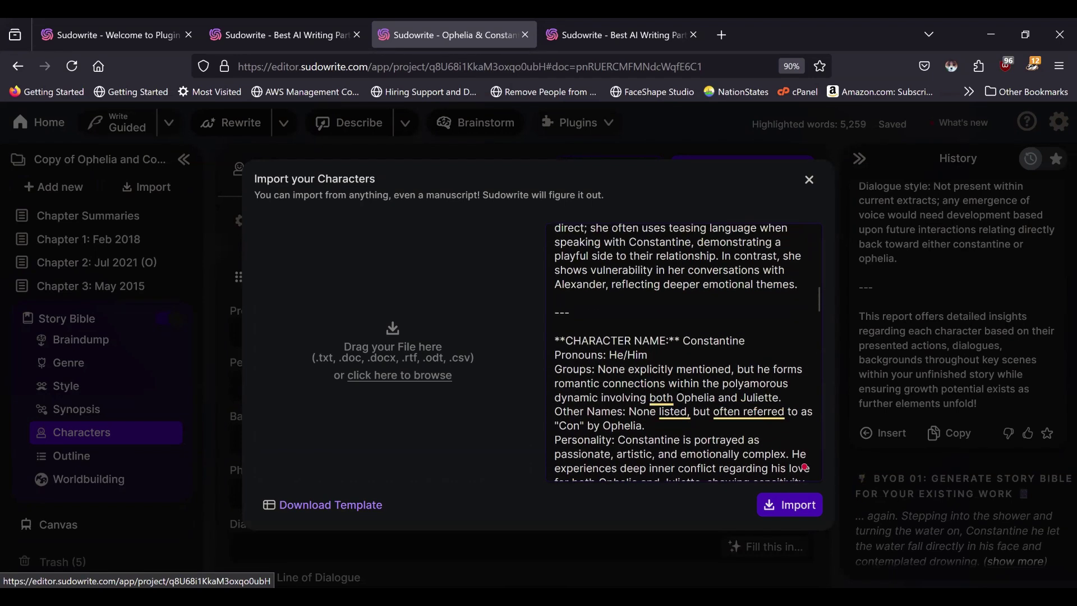
{"action": "scroll", "coordinate": [678, 383], "scroll_direction": "down", "scroll_amount": 5}
{"action": "scroll", "coordinate": [678, 385], "scroll_direction": "down", "scroll_amount": 15}
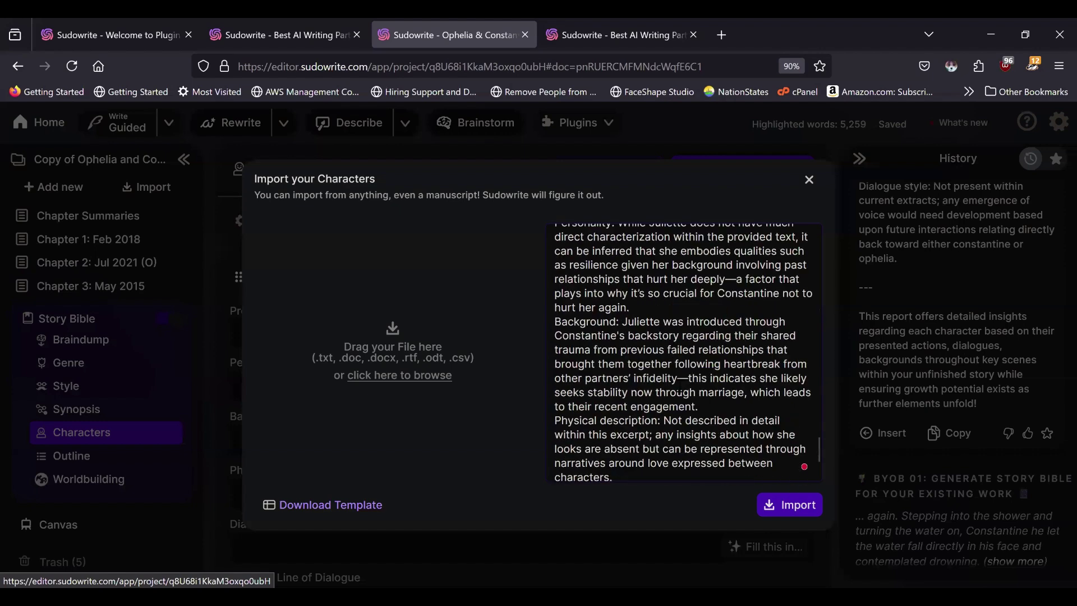
{"action": "scroll", "coordinate": [680, 384], "scroll_direction": "down", "scroll_amount": 1}
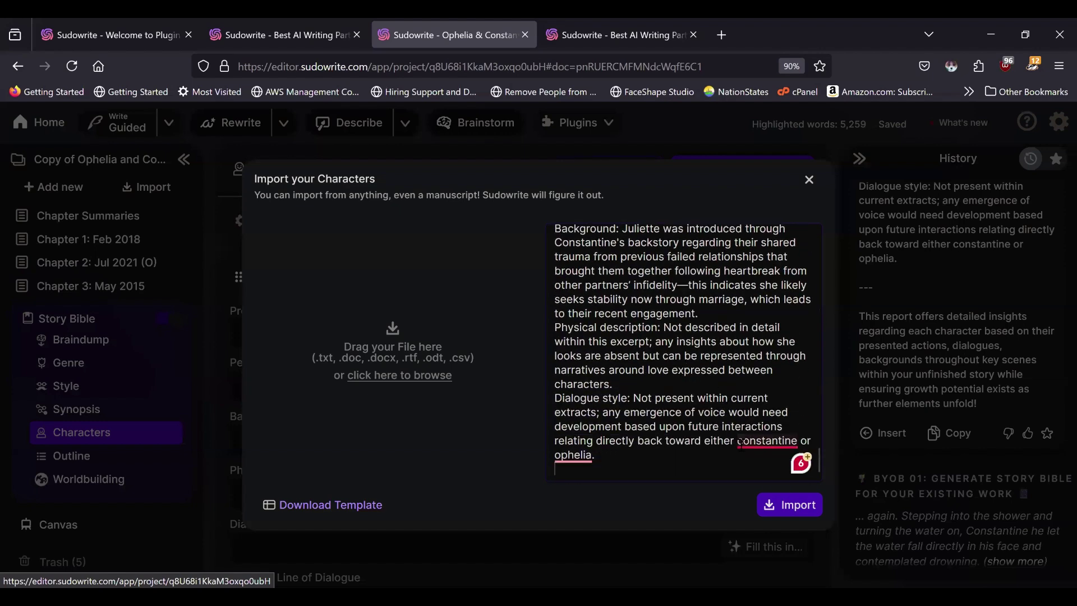
Step: Capitalize Constantine and Ophelia in the last profile's dialogue style, and import the detected characters Ophelia, Constantine, Alexander and Juliette "J"
{"action": "mouse_move", "coordinate": [740, 439]}
{"action": "left_click", "coordinate": [764, 482]}
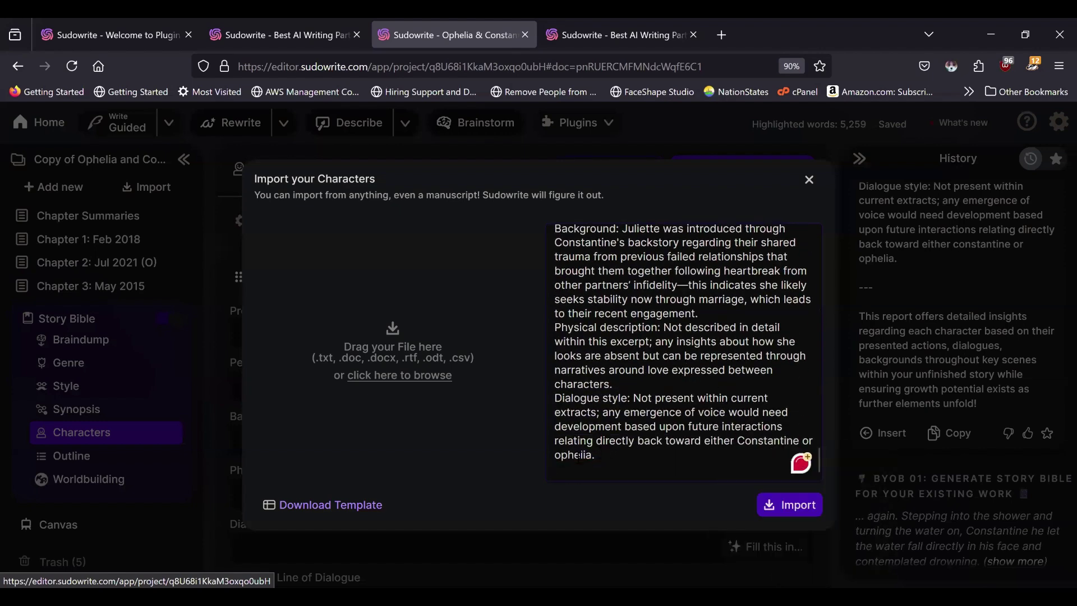
{"action": "mouse_move", "coordinate": [560, 455]}
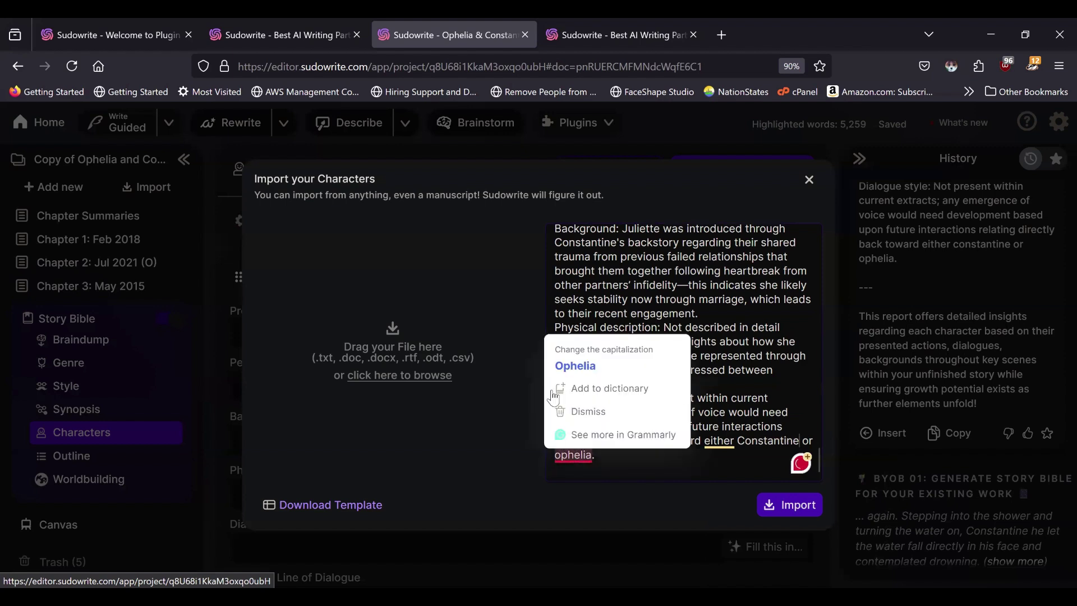
{"action": "left_click", "coordinate": [578, 365]}
{"action": "left_click", "coordinate": [803, 508]}
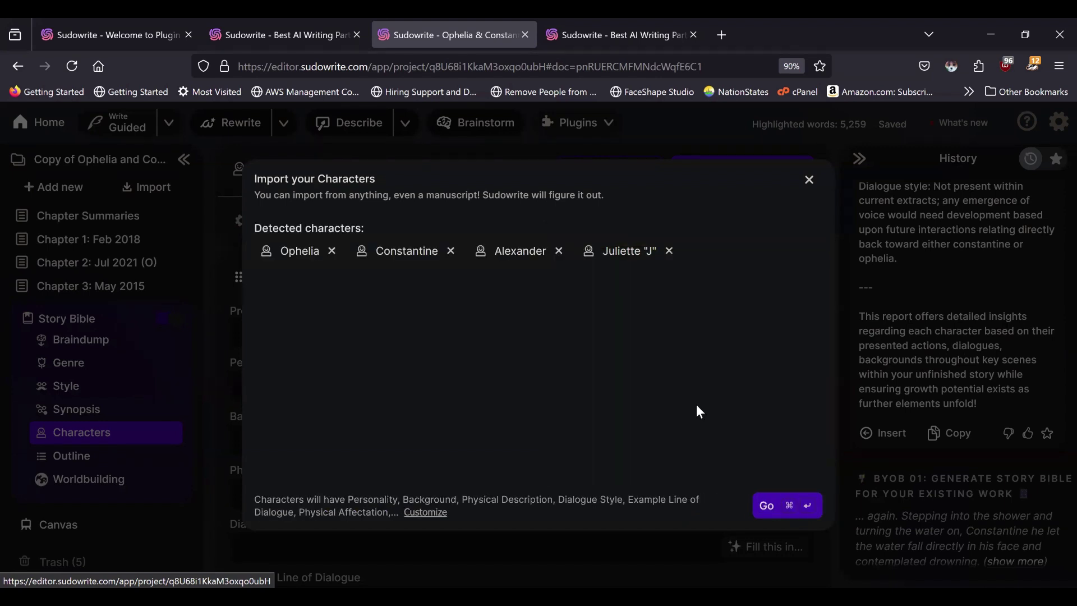
{"action": "left_click", "coordinate": [770, 507]}
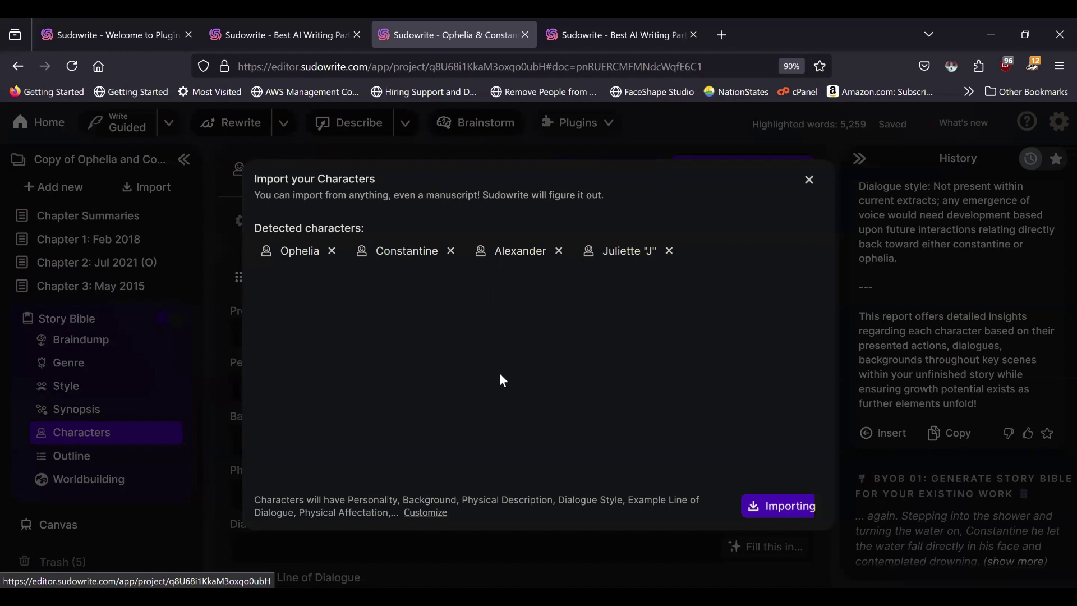
Step: Examine the imported Ophelia, Constantine and Alexander character cards to see which trait fields are filled in
{"action": "scroll", "coordinate": [500, 374], "scroll_direction": "down", "scroll_amount": 5}
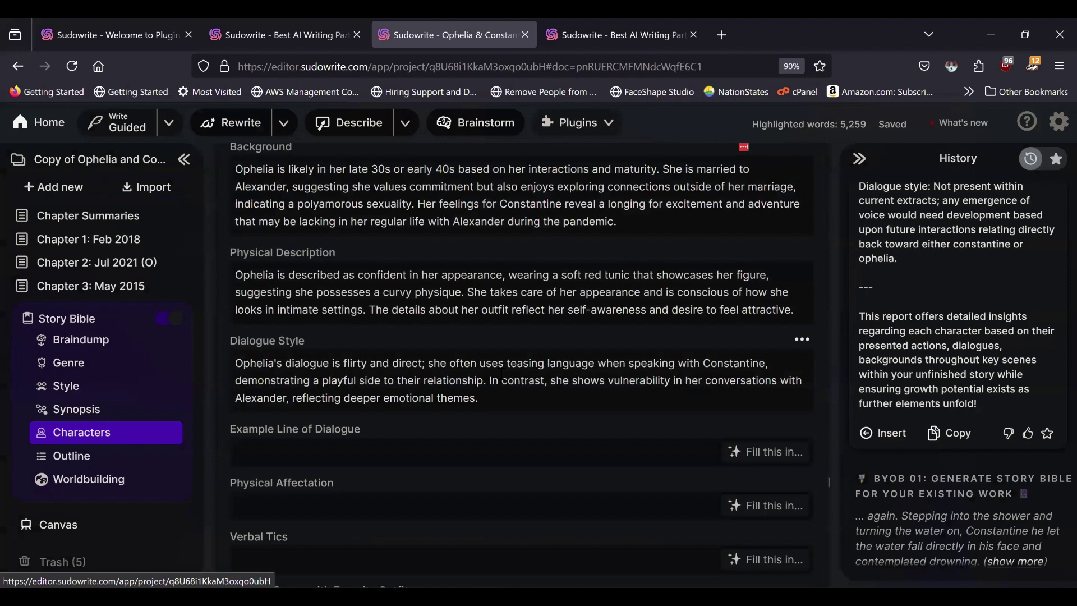
{"action": "scroll", "coordinate": [502, 375], "scroll_direction": "up", "scroll_amount": 5}
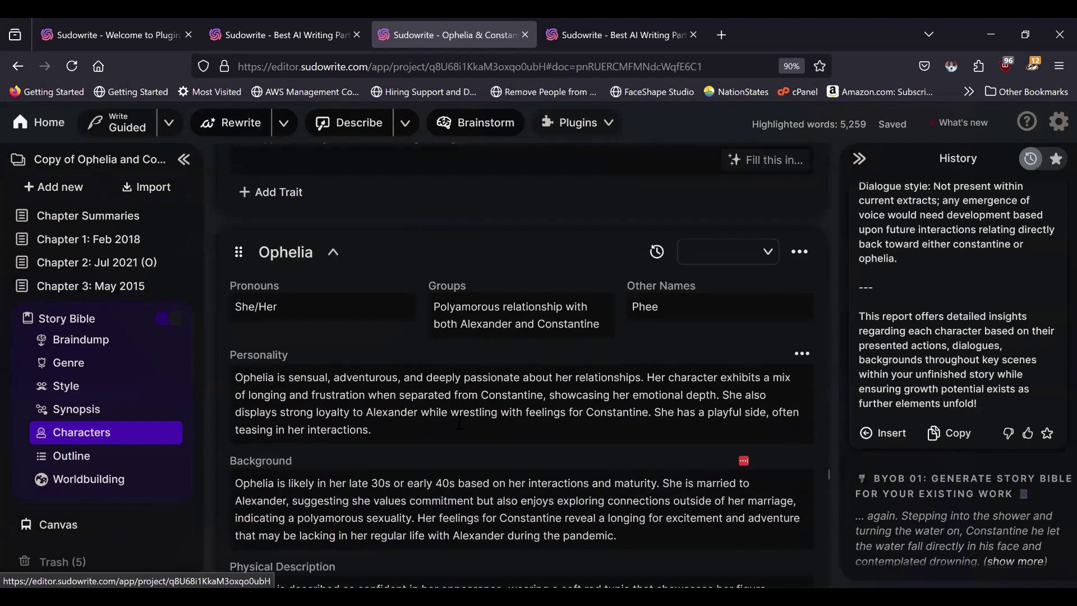
{"action": "scroll", "coordinate": [459, 415], "scroll_direction": "down", "scroll_amount": 6}
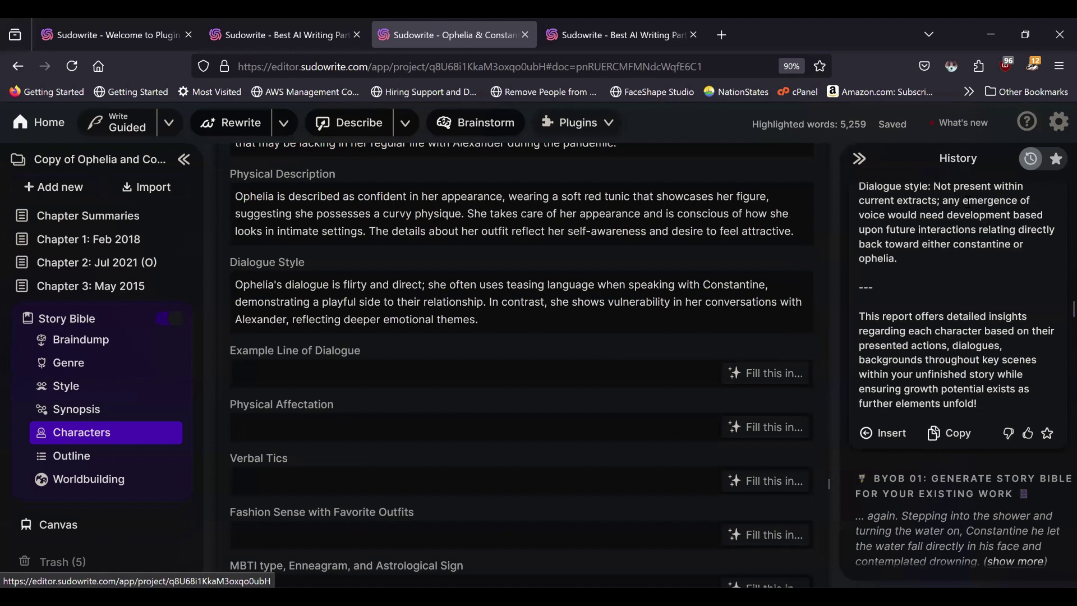
{"action": "scroll", "coordinate": [408, 308], "scroll_direction": "down", "scroll_amount": 10}
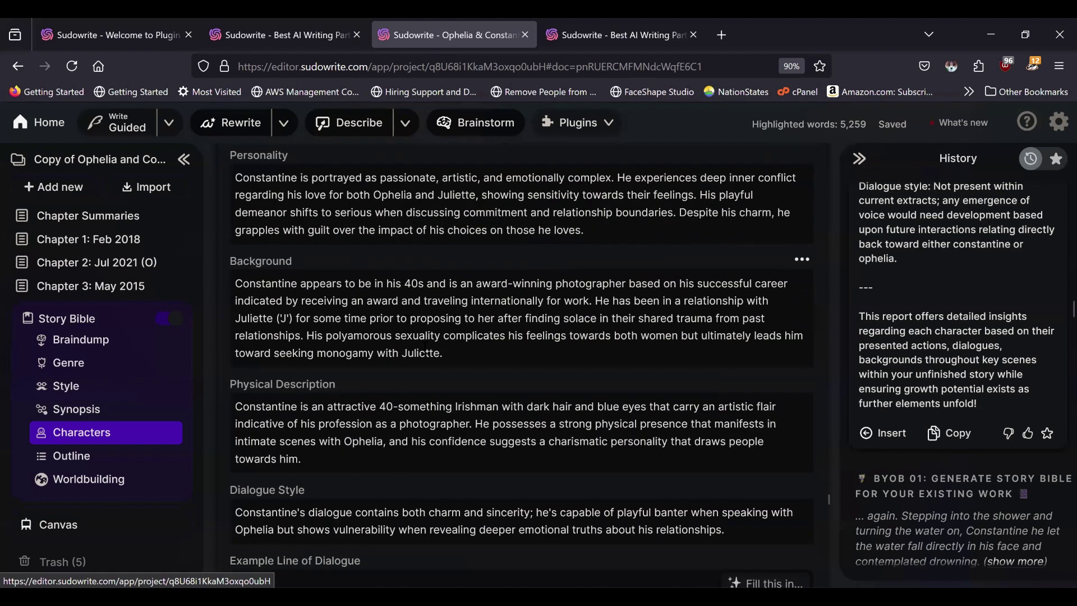
{"action": "scroll", "coordinate": [427, 354], "scroll_direction": "down", "scroll_amount": 2}
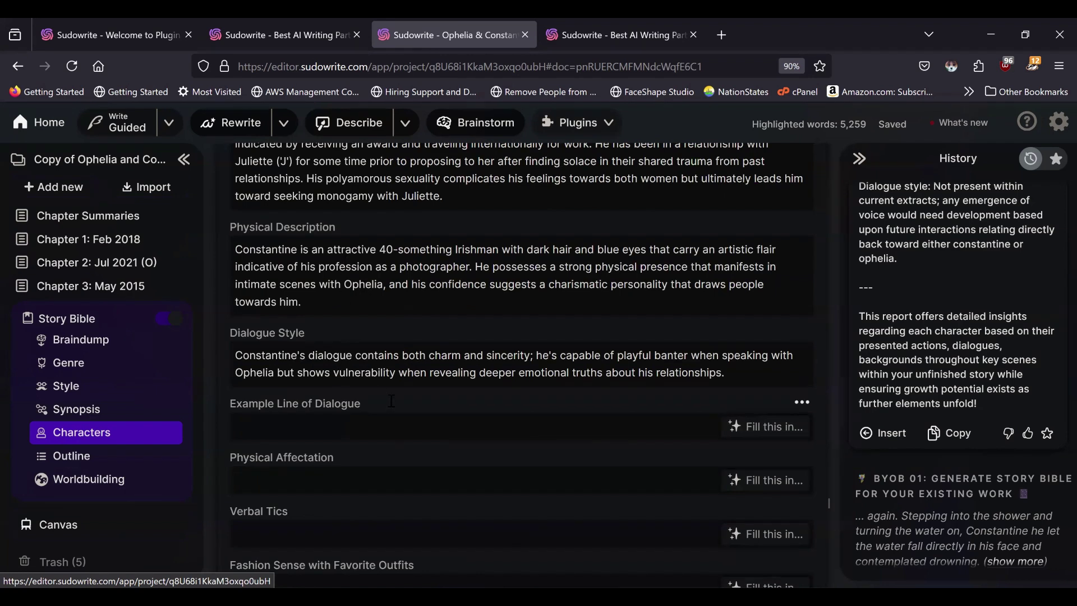
{"action": "scroll", "coordinate": [389, 403], "scroll_direction": "down", "scroll_amount": 12}
{"action": "scroll", "coordinate": [391, 401], "scroll_direction": "down", "scroll_amount": 6}
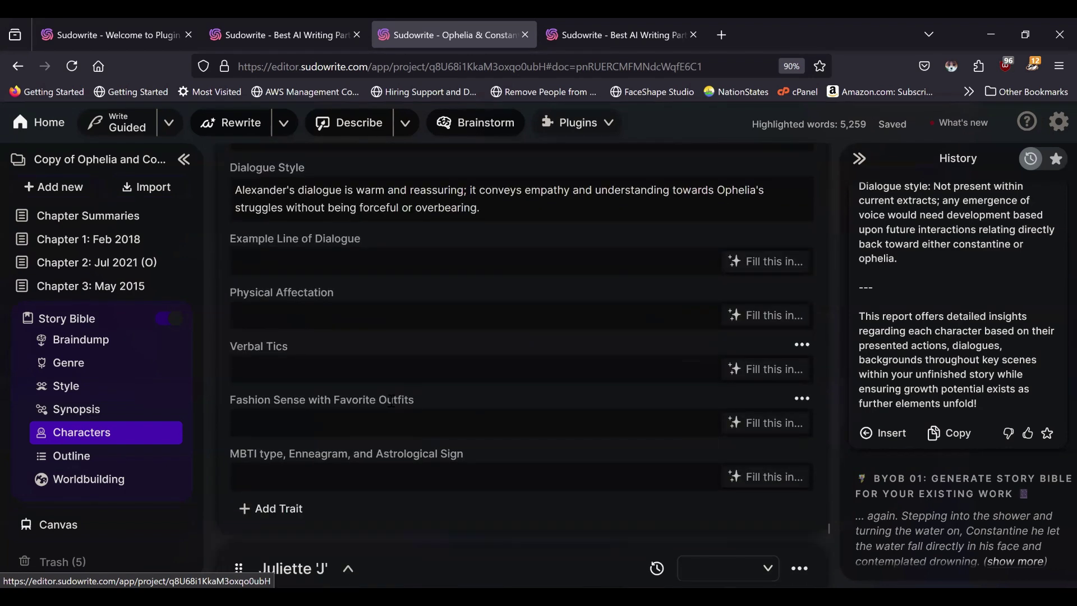
{"action": "scroll", "coordinate": [392, 401], "scroll_direction": "up", "scroll_amount": 10}
{"action": "scroll", "coordinate": [421, 341], "scroll_direction": "up", "scroll_amount": 15}
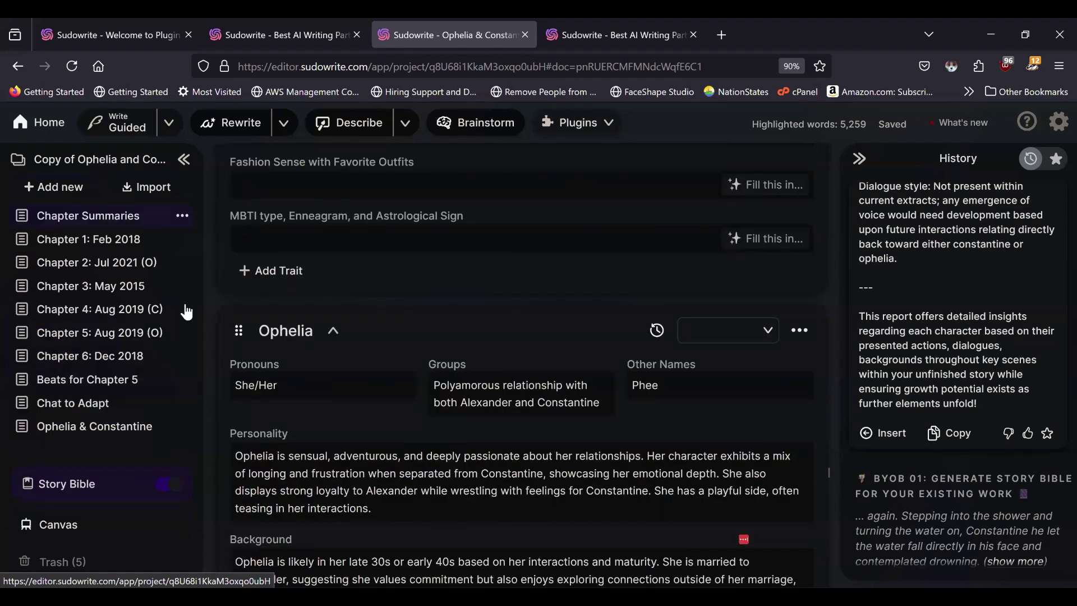
Step: Go back to the BYOB 02 plugin page and read its usage instructions down to the BYOB 03 link
{"action": "left_click", "coordinate": [84, 341]}
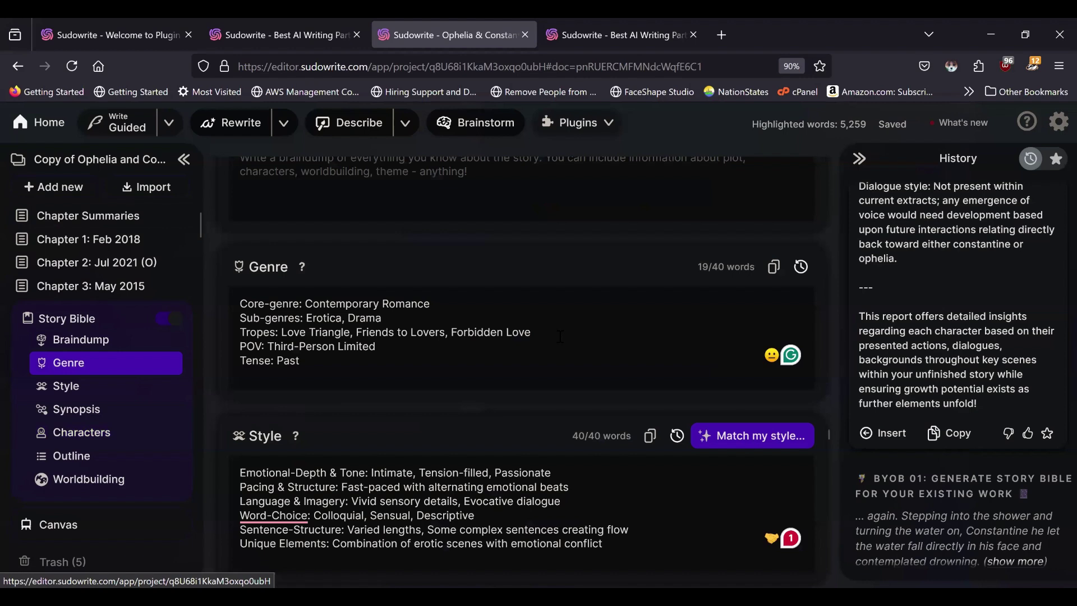
{"action": "scroll", "coordinate": [560, 337], "scroll_direction": "up", "scroll_amount": 15}
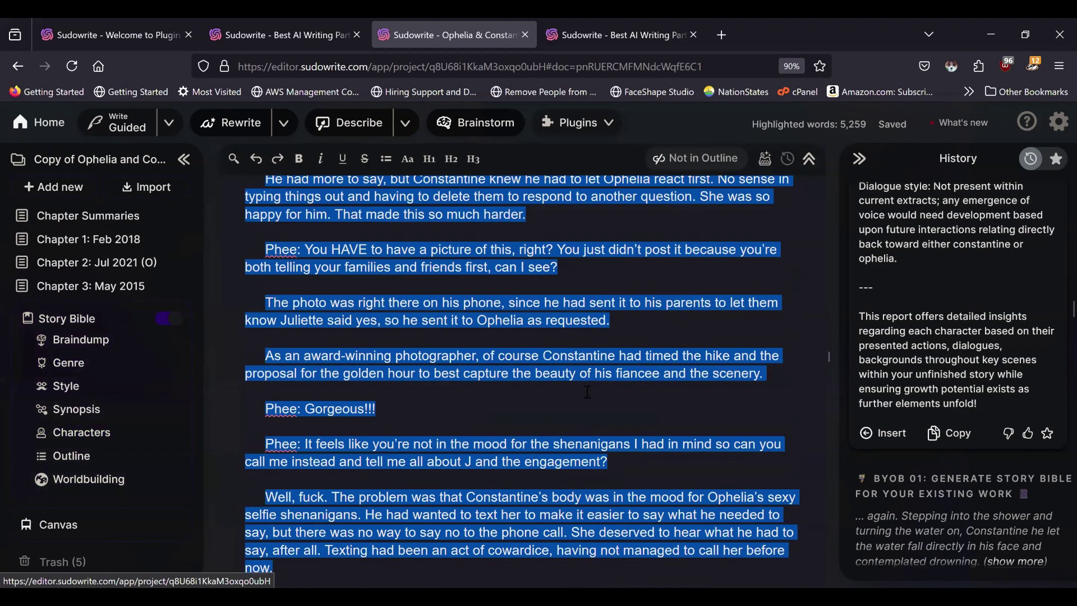
{"action": "key", "text": "ctrl+shift+Tab"}
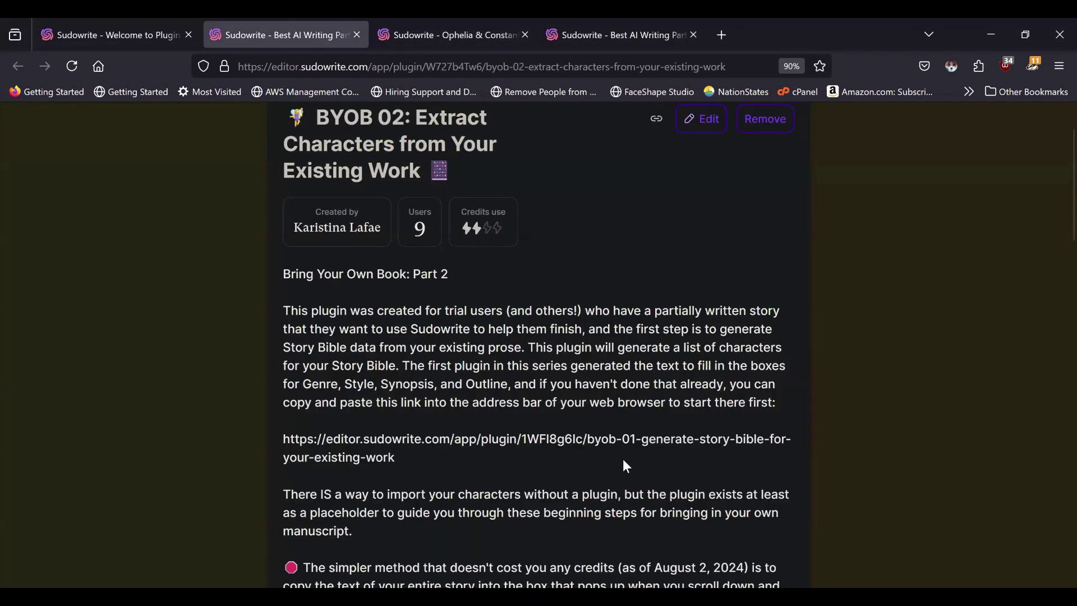
{"action": "scroll", "coordinate": [624, 459], "scroll_direction": "up", "scroll_amount": 2}
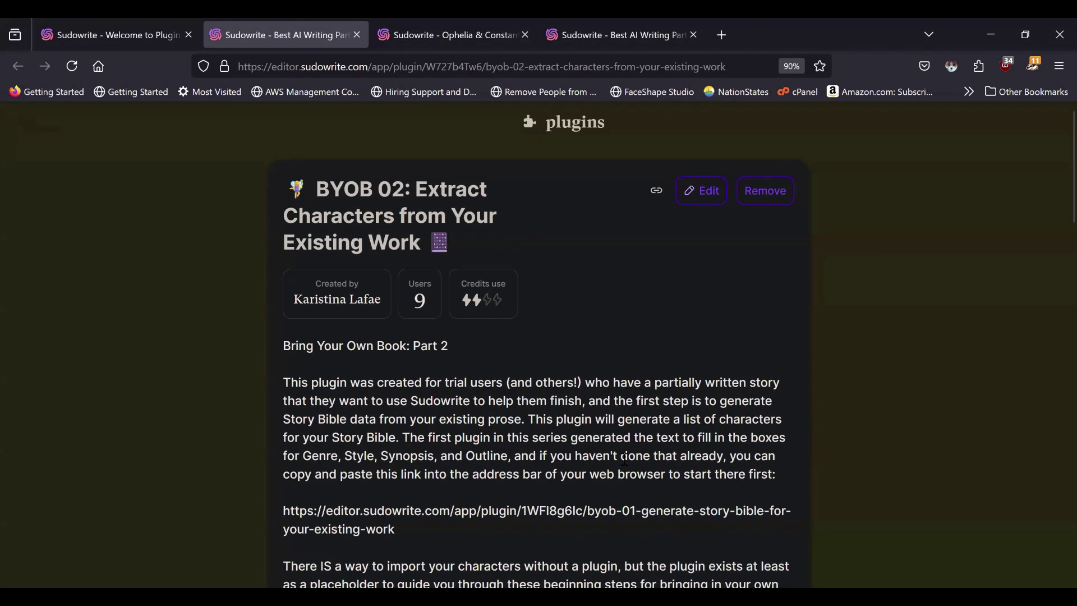
{"action": "scroll", "coordinate": [625, 459], "scroll_direction": "down", "scroll_amount": 10}
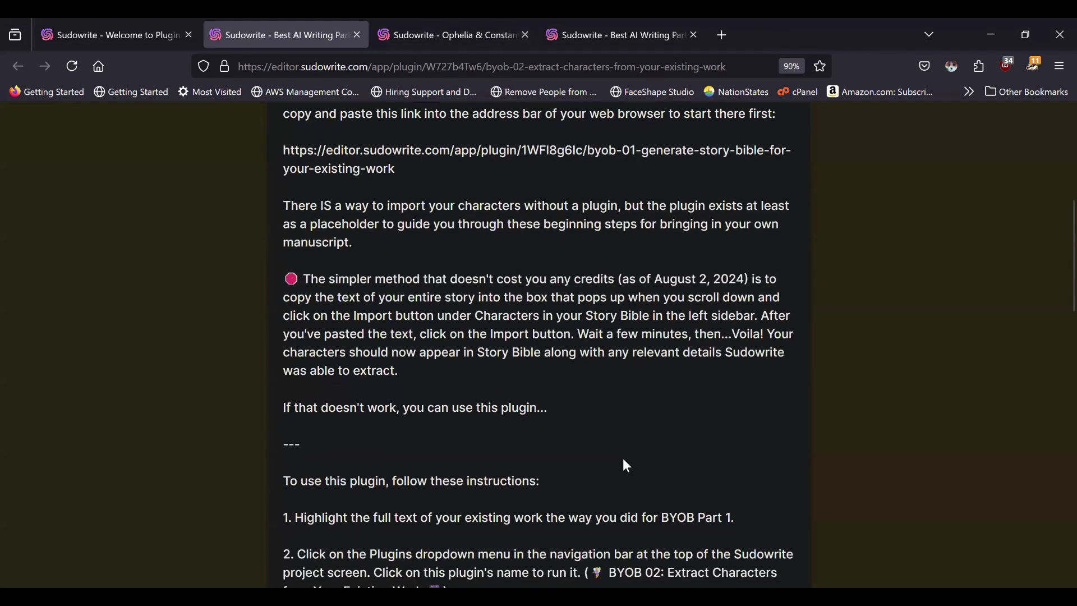
{"action": "scroll", "coordinate": [622, 466], "scroll_direction": "down", "scroll_amount": 3}
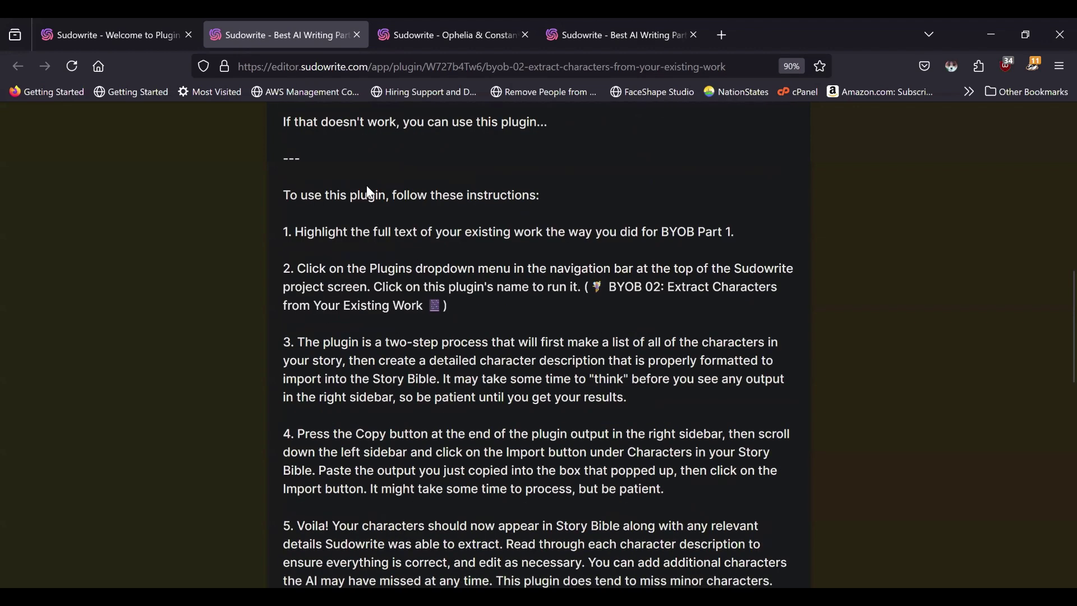
{"action": "scroll", "coordinate": [371, 194], "scroll_direction": "down", "scroll_amount": 4}
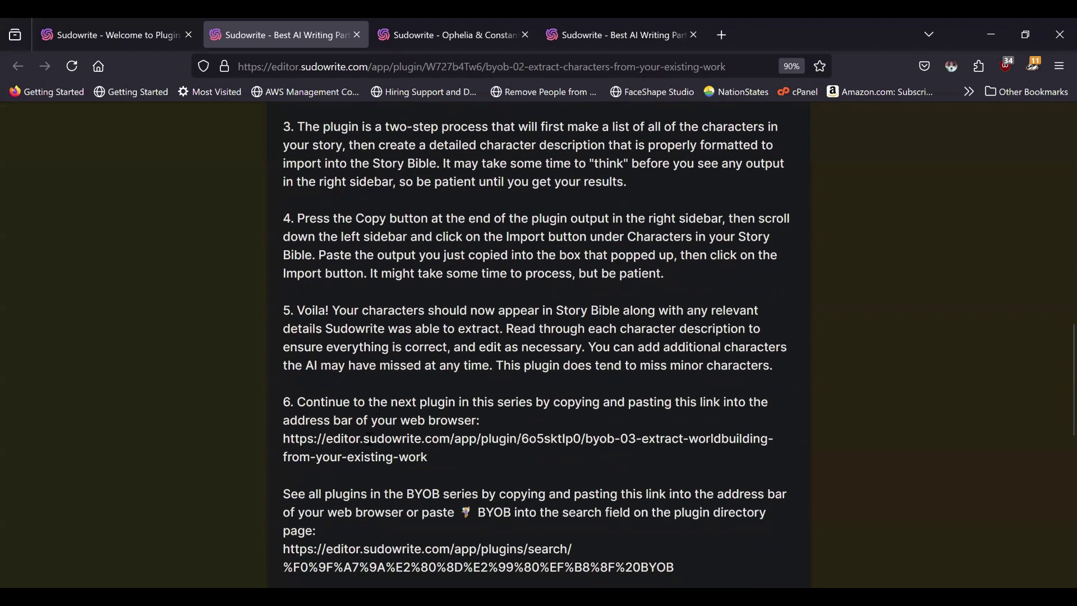
Step: Read the rest of the BYOB 02 plugin page, down to the models used and the estimated credit cost
{"action": "scroll", "coordinate": [370, 436], "scroll_direction": "down", "scroll_amount": 3}
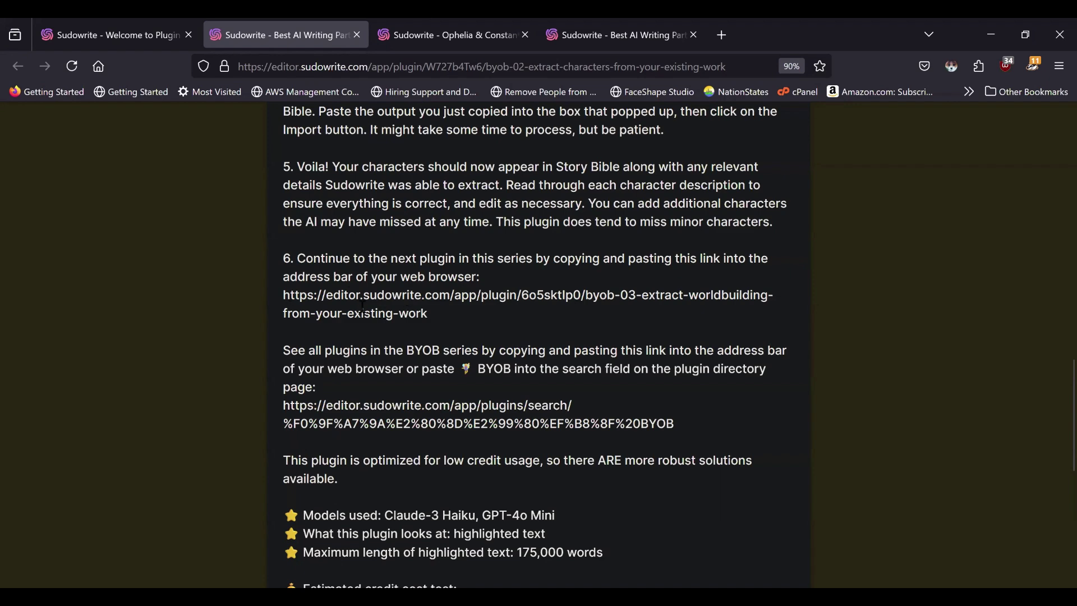
{"action": "scroll", "coordinate": [362, 309], "scroll_direction": "down", "scroll_amount": 2}
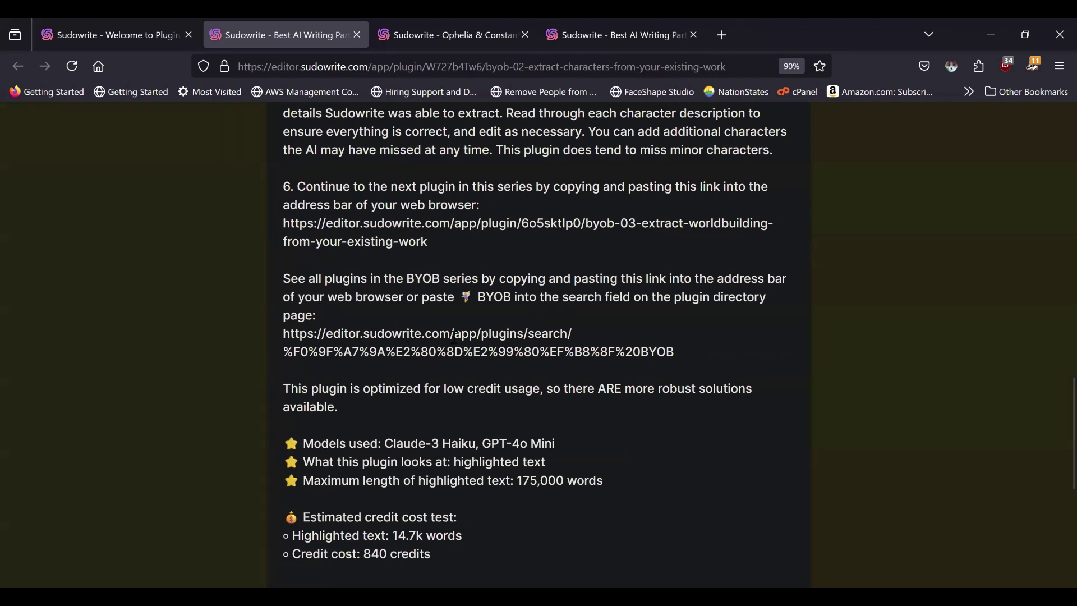
{"action": "scroll", "coordinate": [455, 336], "scroll_direction": "down", "scroll_amount": 2}
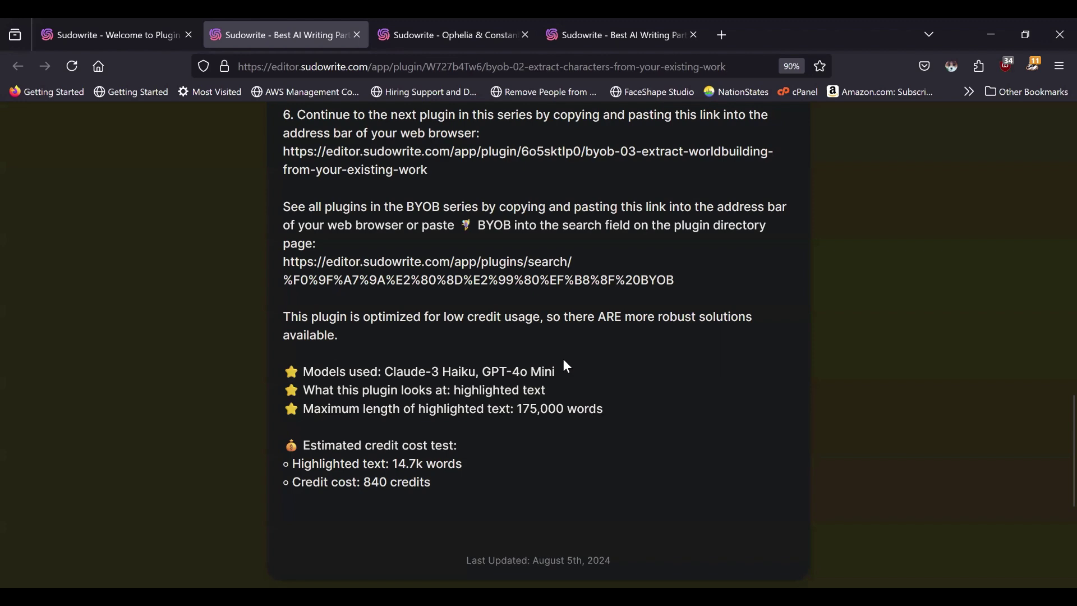
Step: Check the account's recent activity from the Plugin School project for the credits spent on each plugin run
{"action": "left_click", "coordinate": [102, 23]}
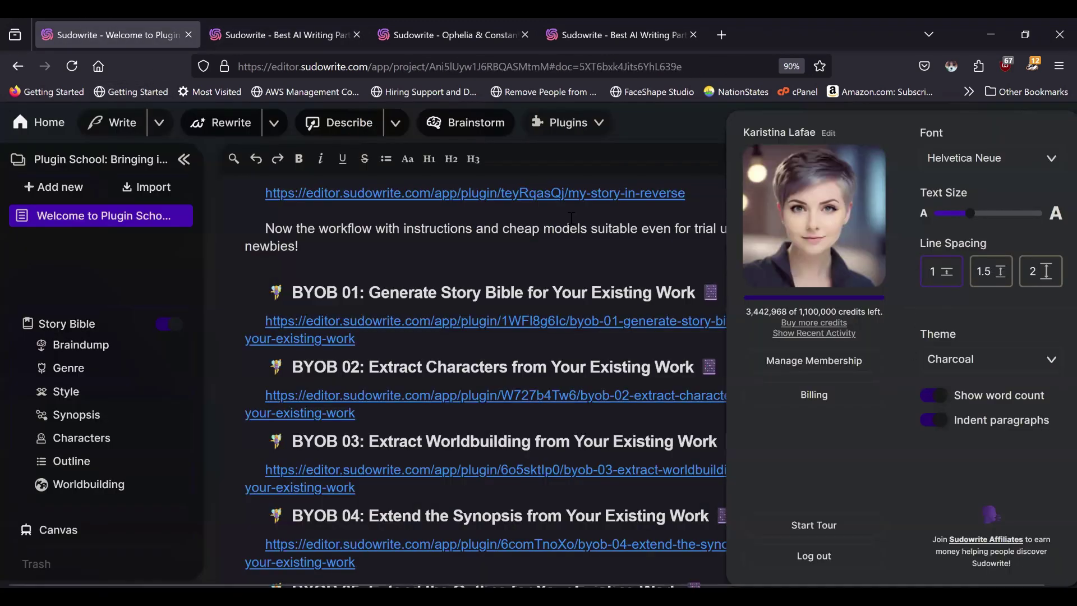
{"action": "left_click", "coordinate": [806, 335]}
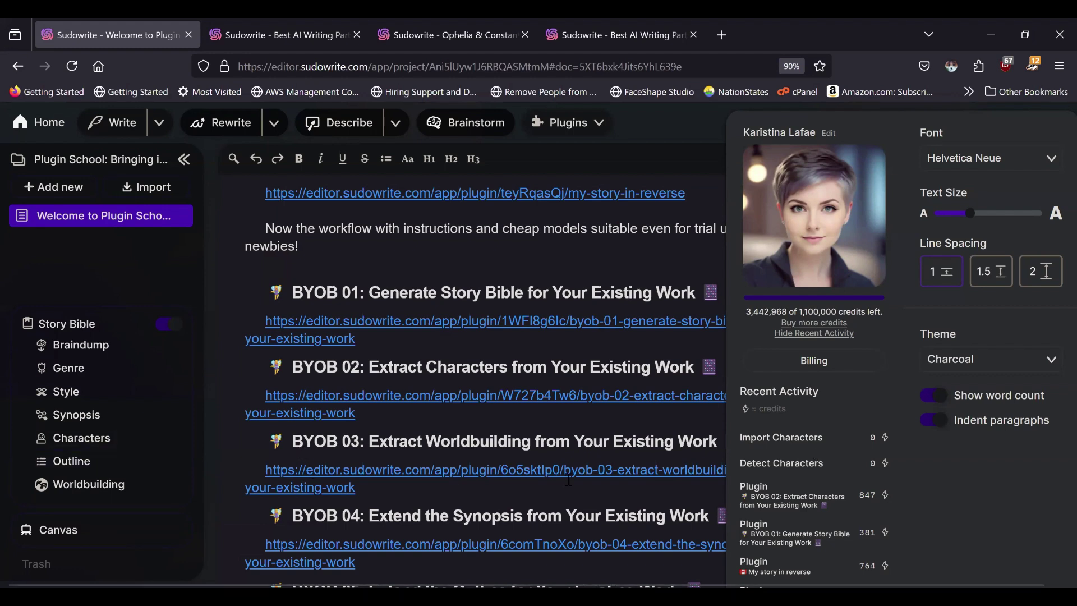
{"action": "left_click", "coordinate": [593, 248]}
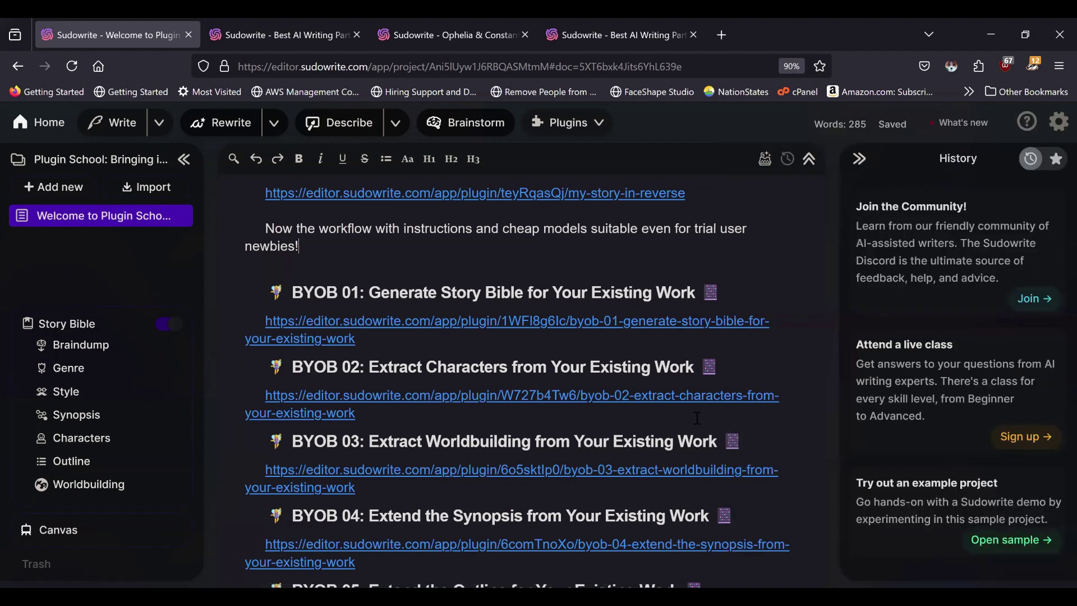
Step: Open the BYOB 03: Extract Worldbuilding plugin page from its link in the Plugin School document, and close the BYOB 02 page
{"action": "scroll", "coordinate": [432, 342], "scroll_direction": "down", "scroll_amount": 1}
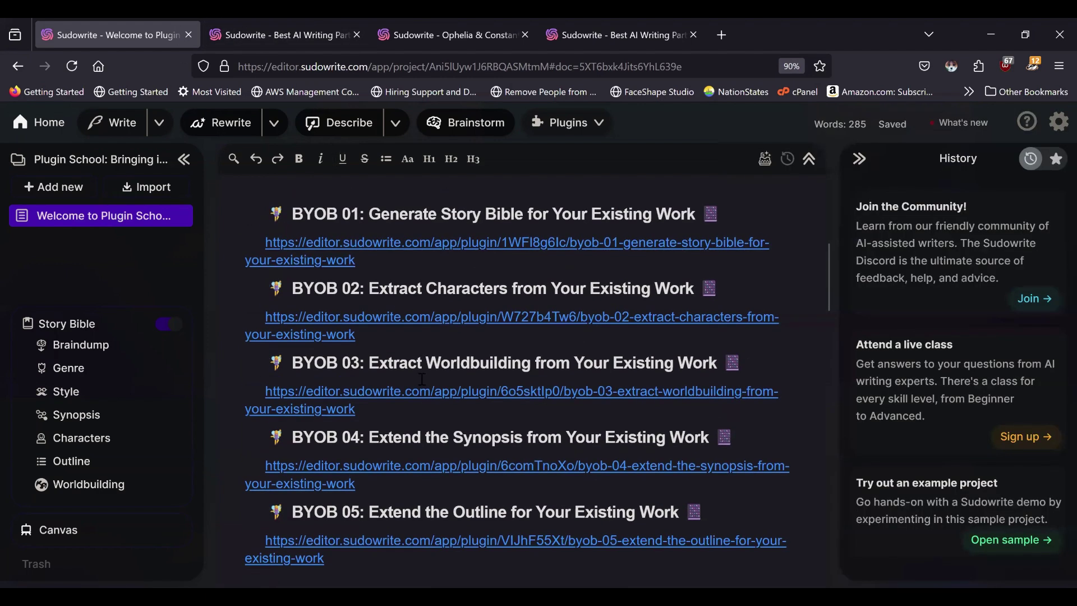
{"action": "left_click", "coordinate": [365, 395], "text": "ctrl"}
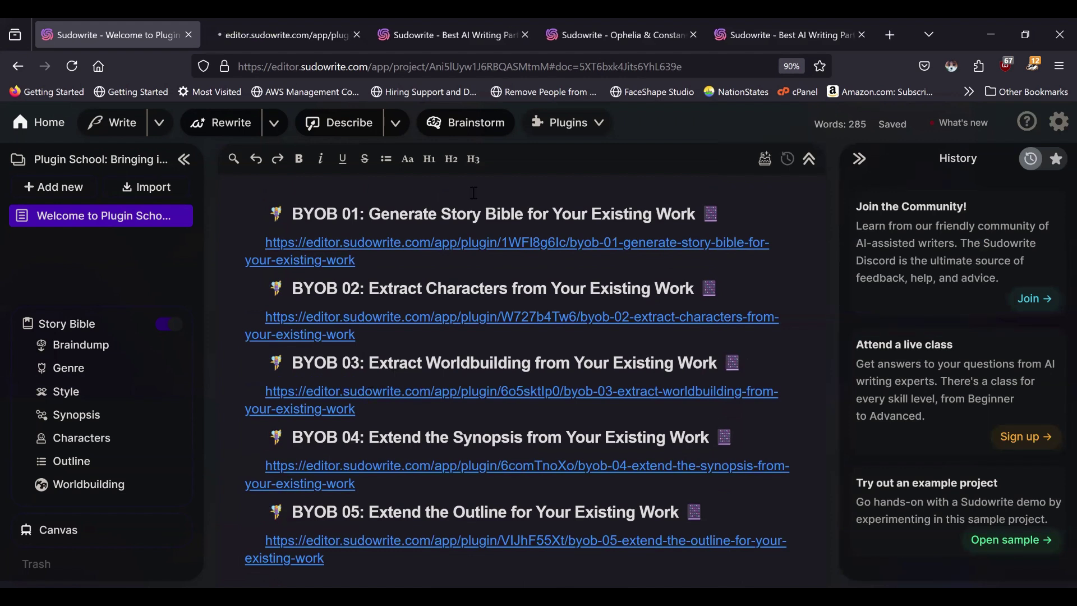
{"action": "left_click", "coordinate": [447, 25]}
{"action": "left_click", "coordinate": [525, 35]}
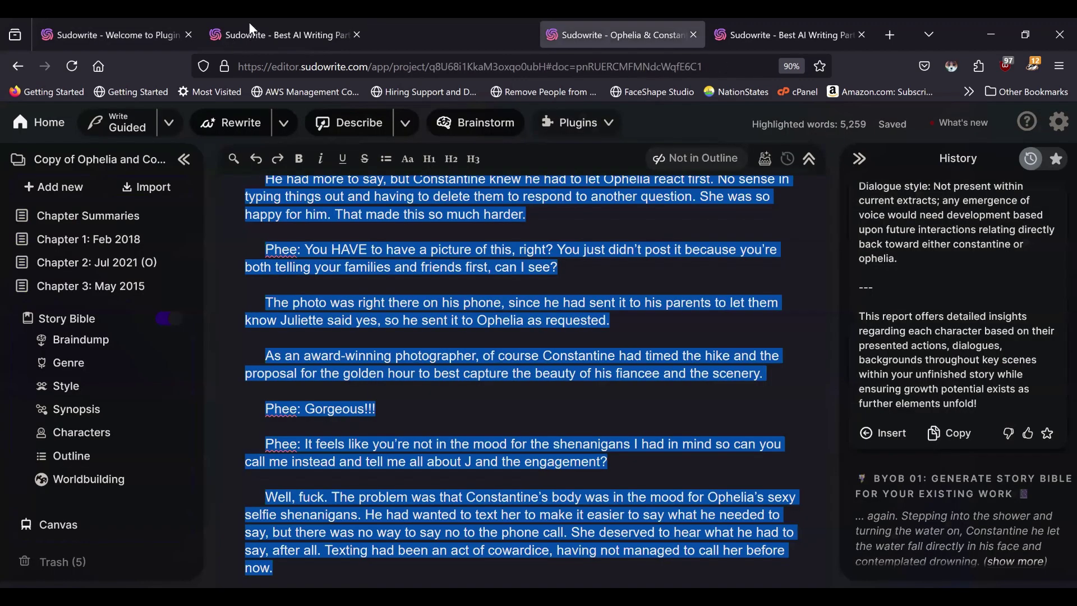
{"action": "left_click", "coordinate": [251, 26]}
Step: Read the BYOB 03 plugin's description, its worldbuilding categories and its usage instructions through step 4
{"action": "scroll", "coordinate": [651, 358], "scroll_direction": "down", "scroll_amount": 2}
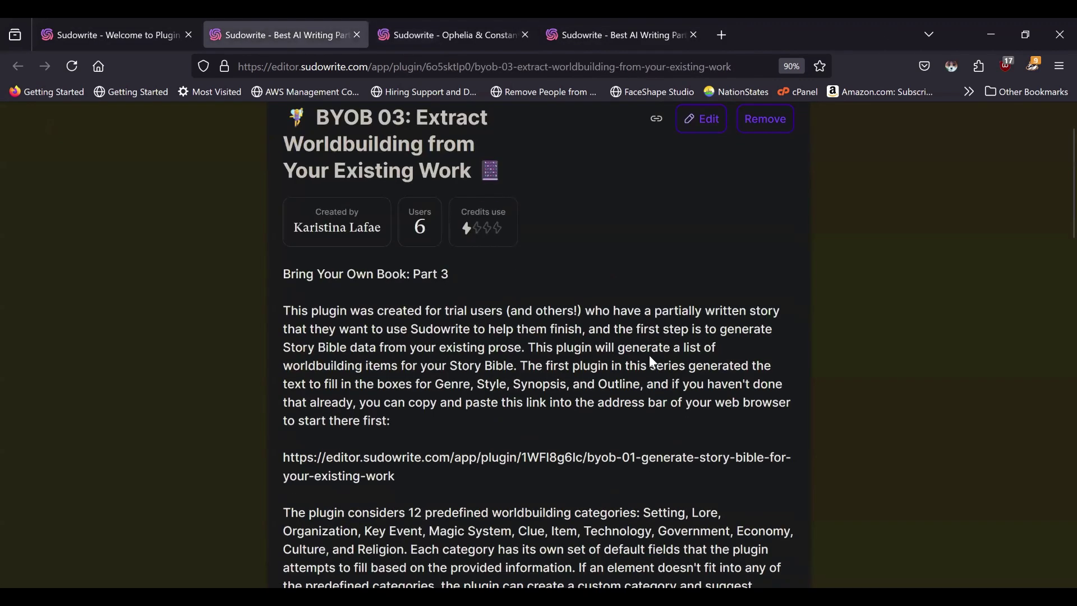
{"action": "scroll", "coordinate": [651, 359], "scroll_direction": "down", "scroll_amount": 1}
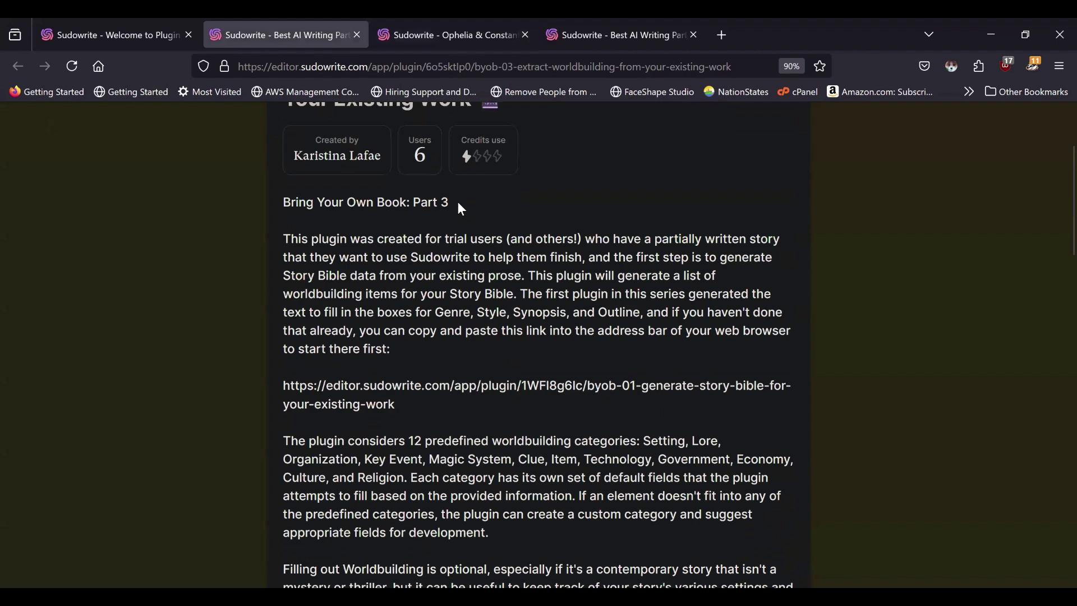
{"action": "scroll", "coordinate": [459, 205], "scroll_direction": "up", "scroll_amount": 1}
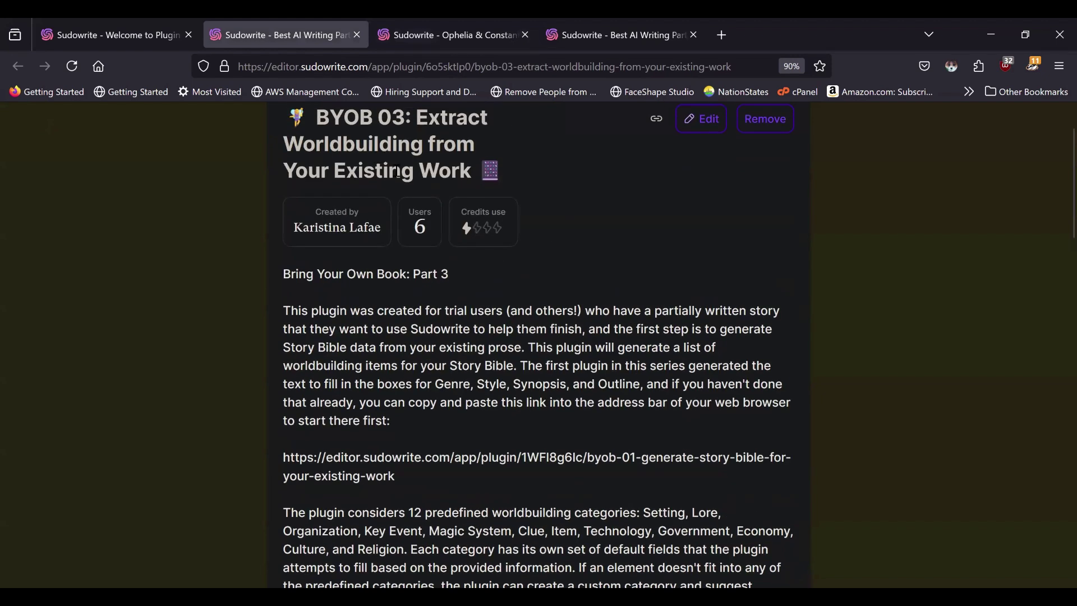
{"action": "scroll", "coordinate": [550, 328], "scroll_direction": "down", "scroll_amount": 1}
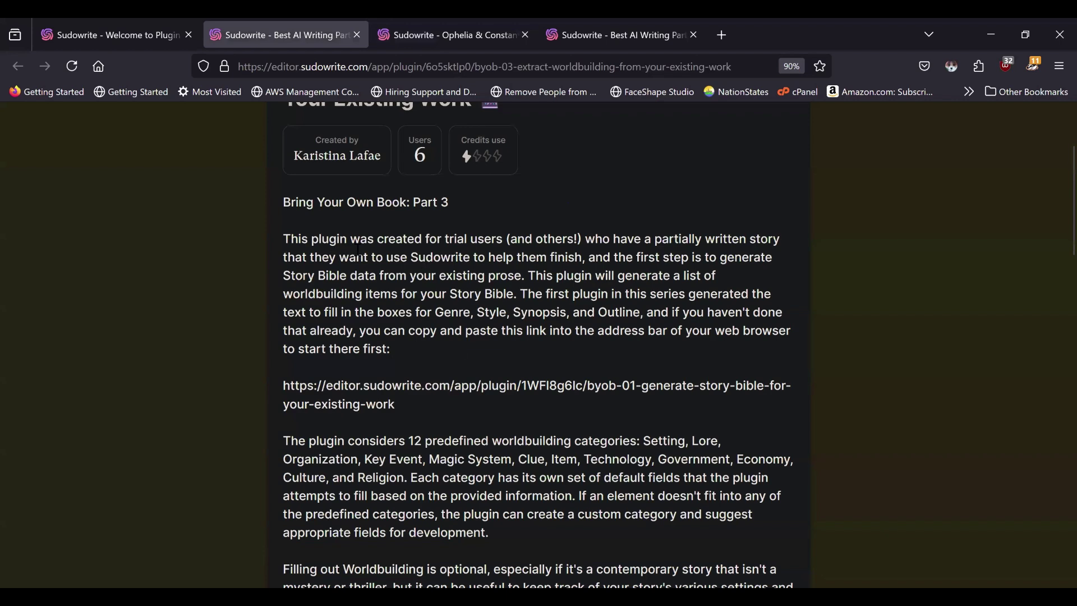
{"action": "scroll", "coordinate": [475, 345], "scroll_direction": "down", "scroll_amount": 2}
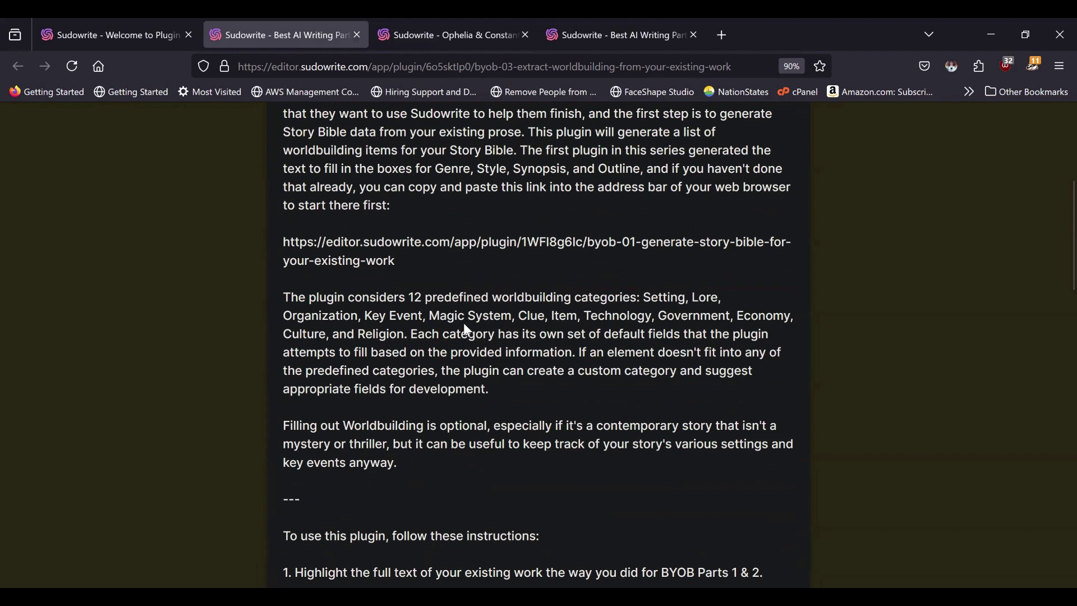
{"action": "scroll", "coordinate": [464, 322], "scroll_direction": "down", "scroll_amount": 2}
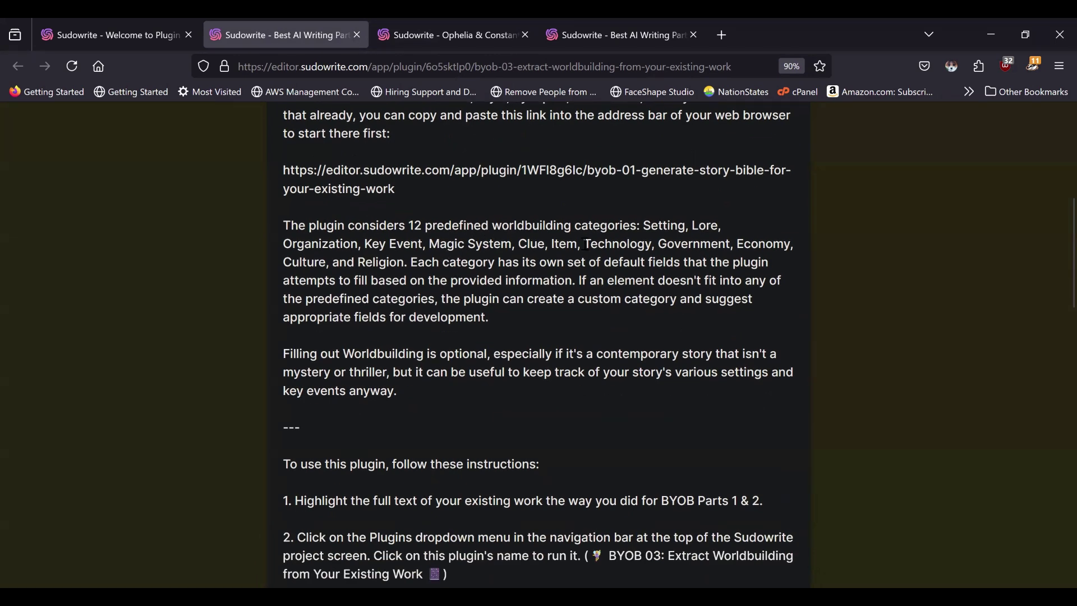
{"action": "scroll", "coordinate": [584, 244], "scroll_direction": "down", "scroll_amount": 2}
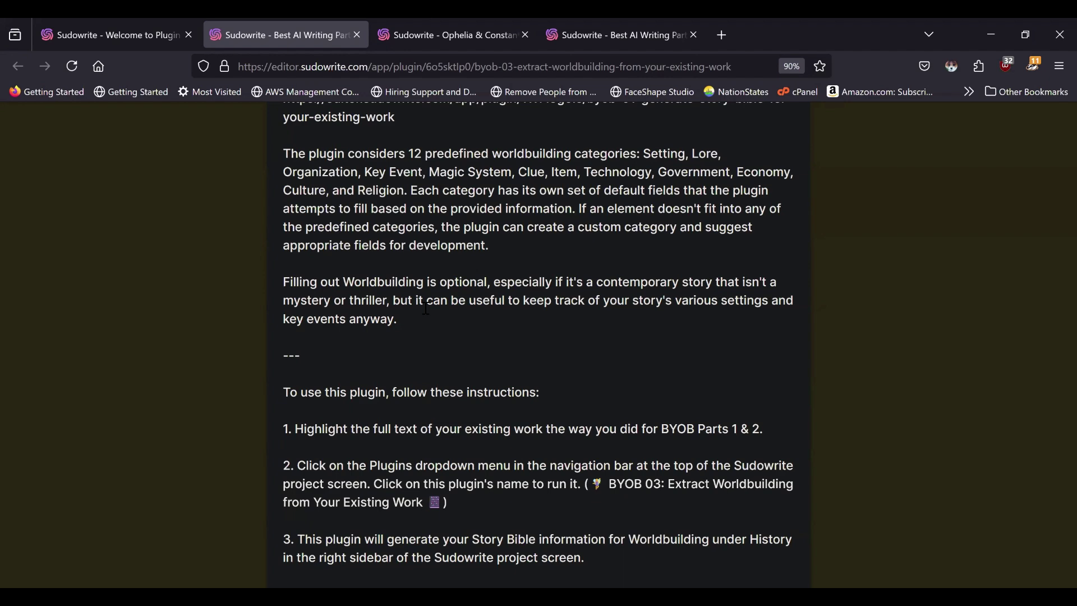
{"action": "scroll", "coordinate": [427, 308], "scroll_direction": "down", "scroll_amount": 4}
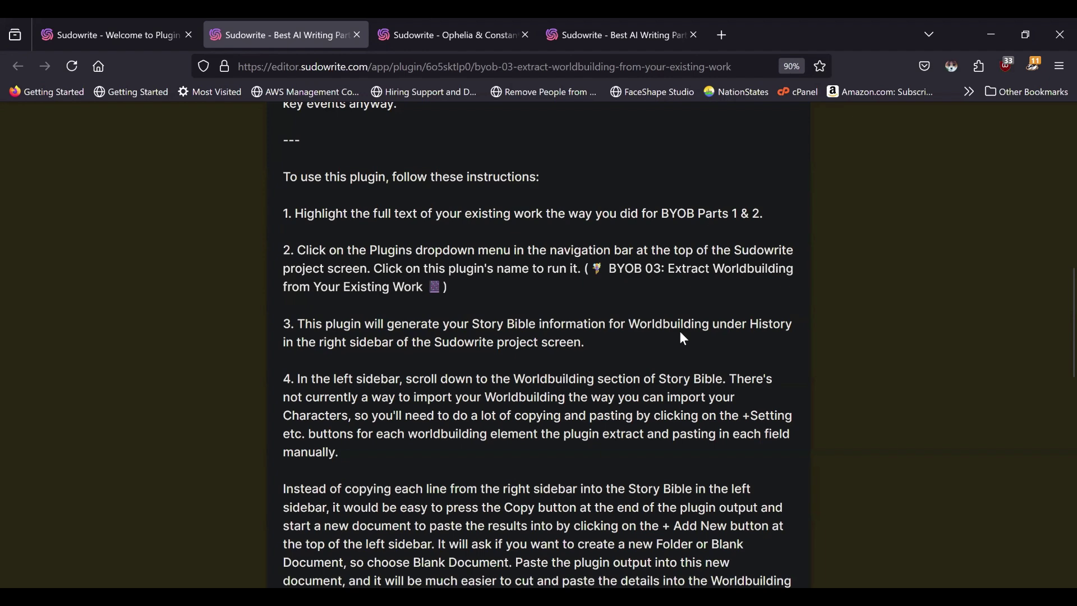
Step: Run the BYOB 03: Extract Worldbuilding plugin on the highlighted story text in the Ophelia & Constantine project
{"action": "left_click", "coordinate": [474, 36]}
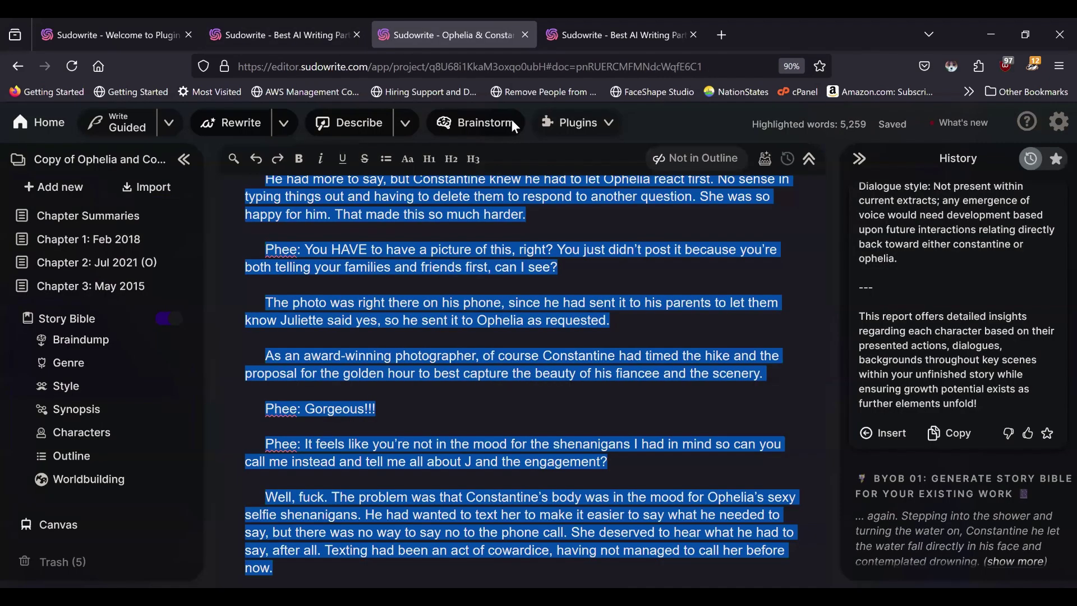
{"action": "scroll", "coordinate": [661, 413], "scroll_direction": "up", "scroll_amount": 10}
{"action": "scroll", "coordinate": [662, 404], "scroll_direction": "up", "scroll_amount": 15}
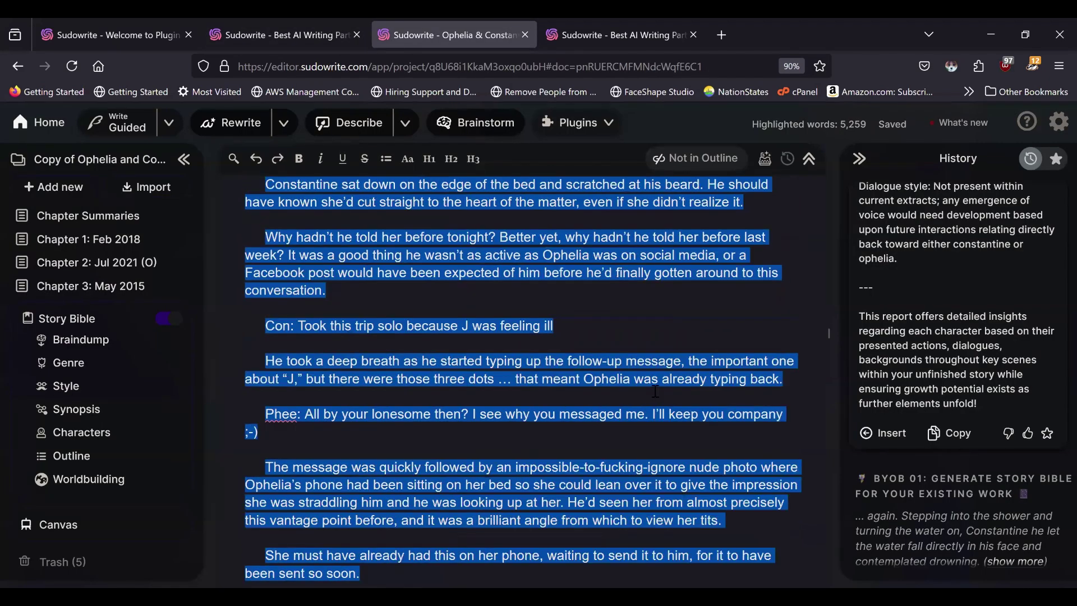
{"action": "left_click", "coordinate": [579, 135]}
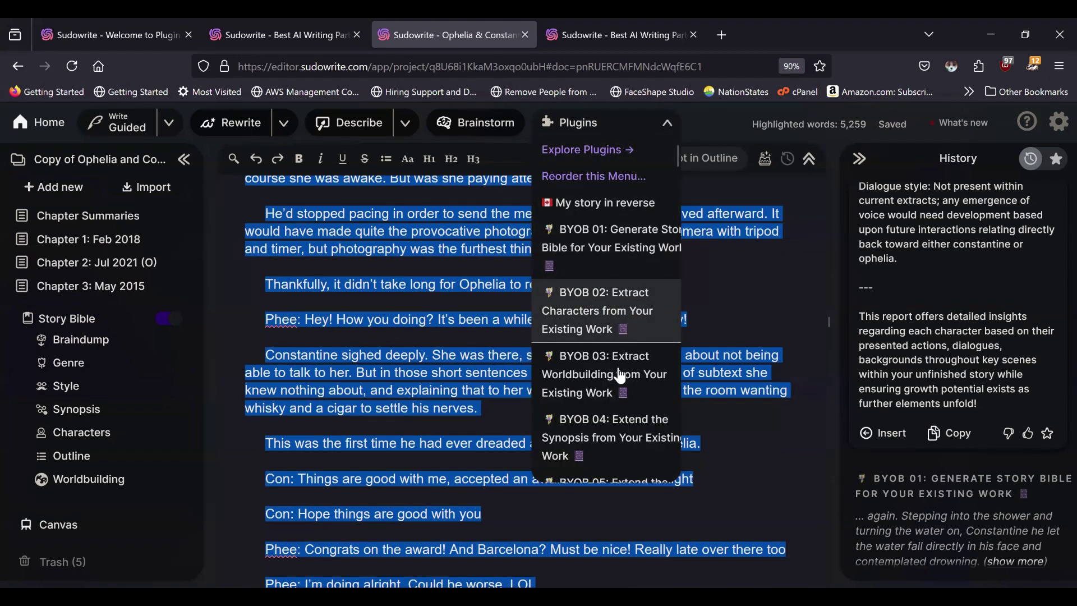
{"action": "left_click", "coordinate": [590, 383]}
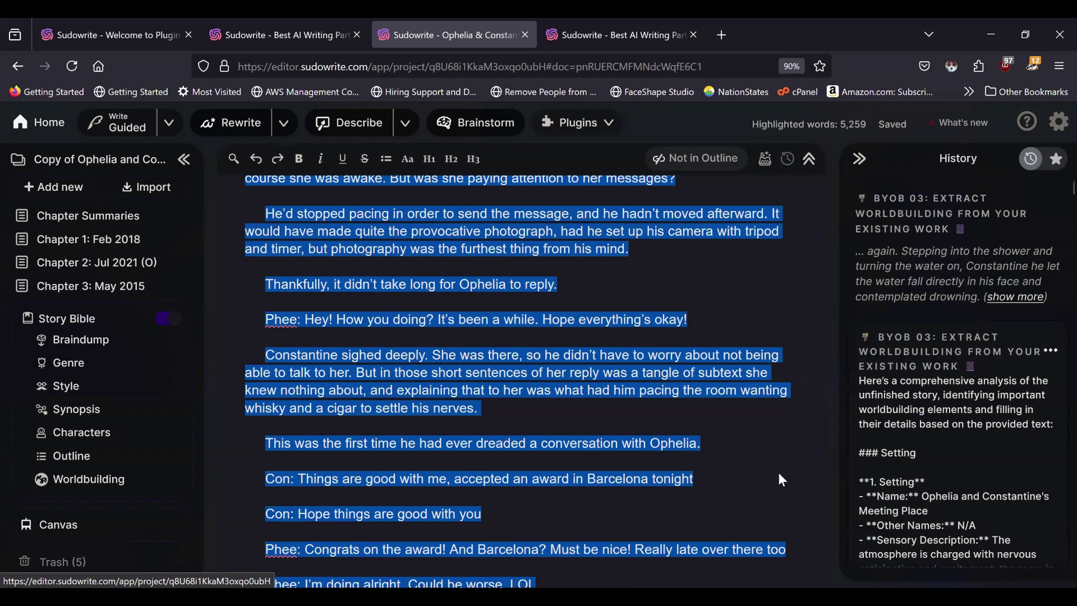
Step: Review the Setting entry in the BYOB 03 output and add a blank Setting element to the Story Bible's Worldbuilding section
{"action": "scroll", "coordinate": [982, 349], "scroll_direction": "down", "scroll_amount": 3}
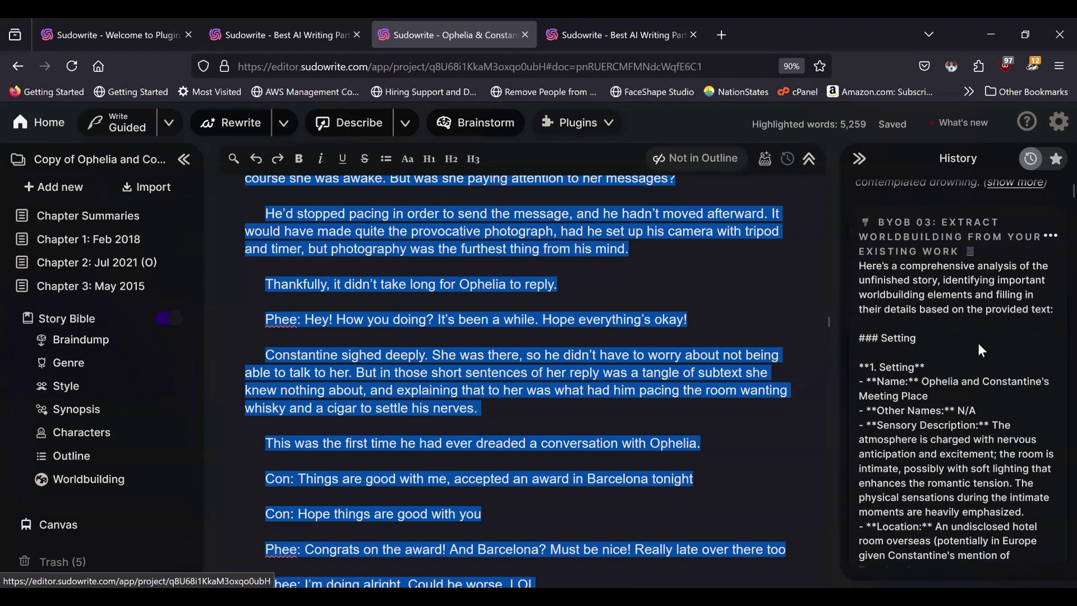
{"action": "scroll", "coordinate": [1012, 330], "scroll_direction": "down", "scroll_amount": 2}
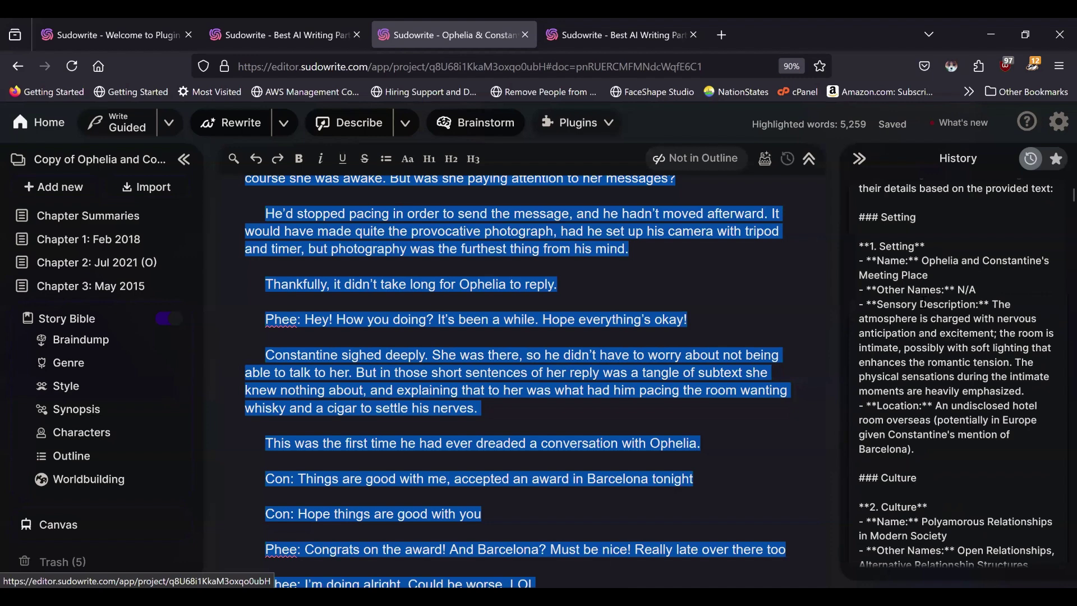
{"action": "left_click", "coordinate": [65, 485]}
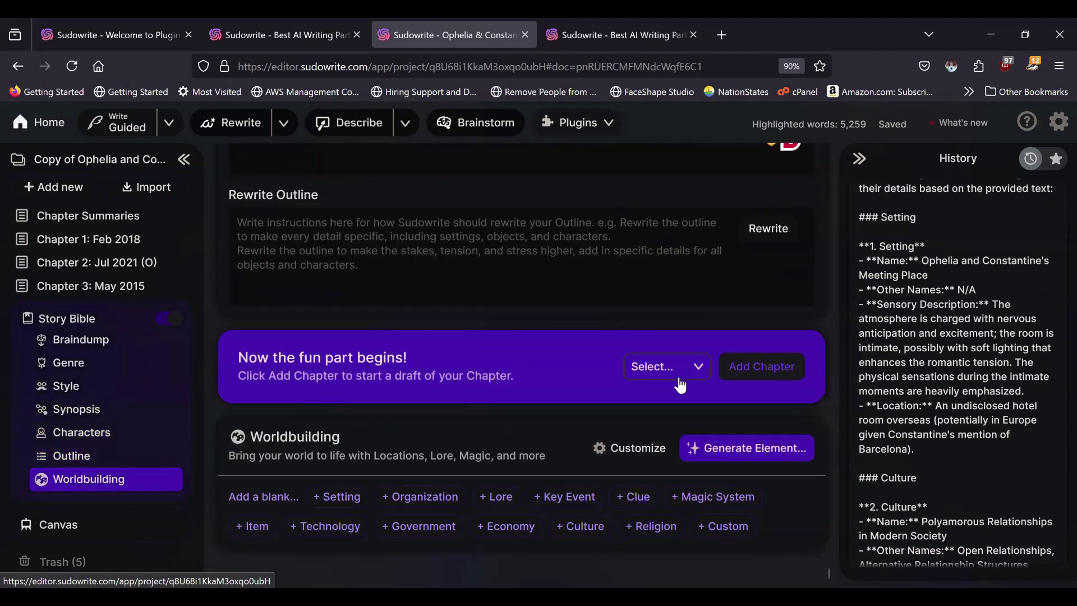
{"action": "left_click", "coordinate": [340, 497]}
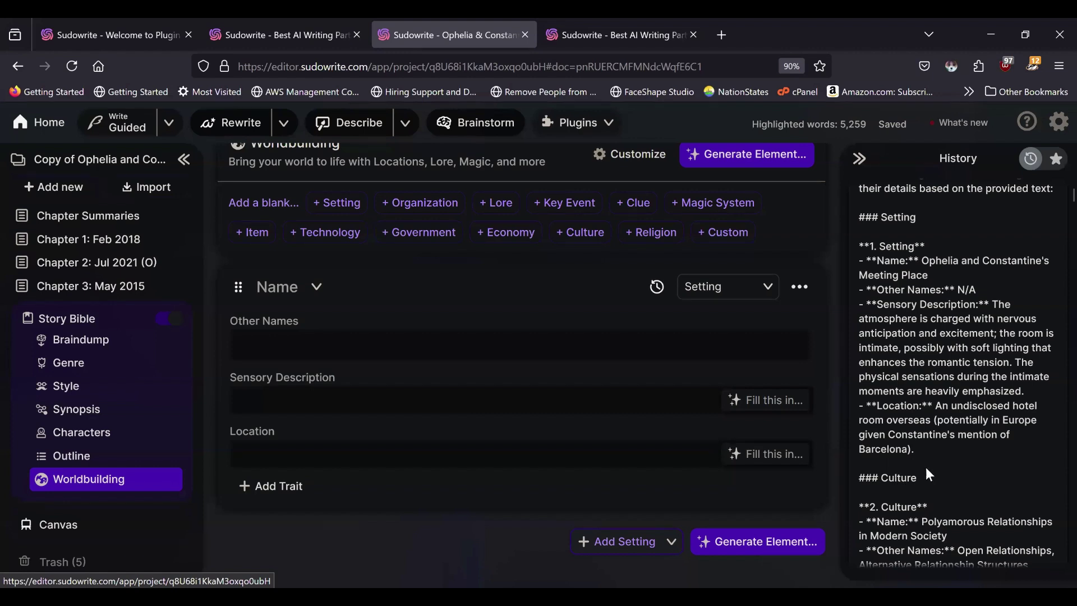
Step: Read the BYOB 03 output's Culture, Key Event, Relationships and Technology entries through to the suggestions for further development
{"action": "scroll", "coordinate": [964, 449], "scroll_direction": "down", "scroll_amount": 3}
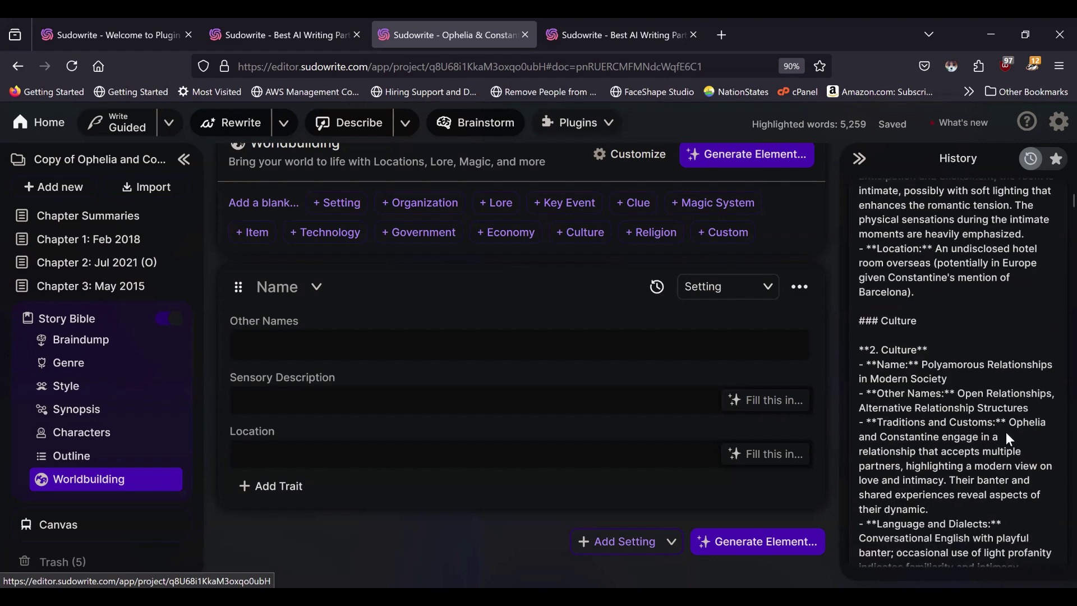
{"action": "scroll", "coordinate": [996, 417], "scroll_direction": "down", "scroll_amount": 2}
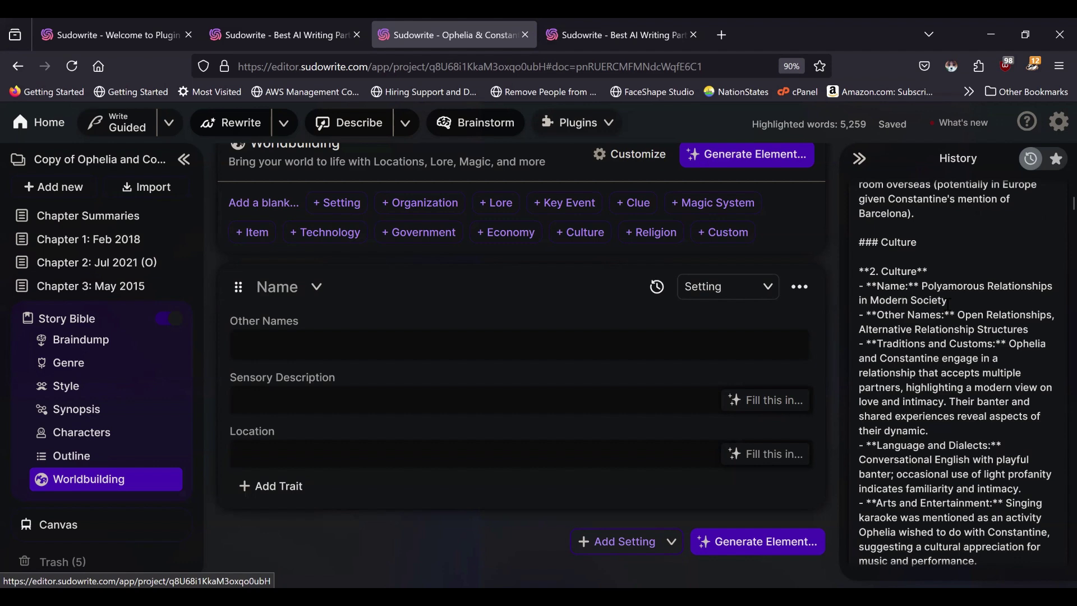
{"action": "scroll", "coordinate": [948, 303], "scroll_direction": "down", "scroll_amount": 2}
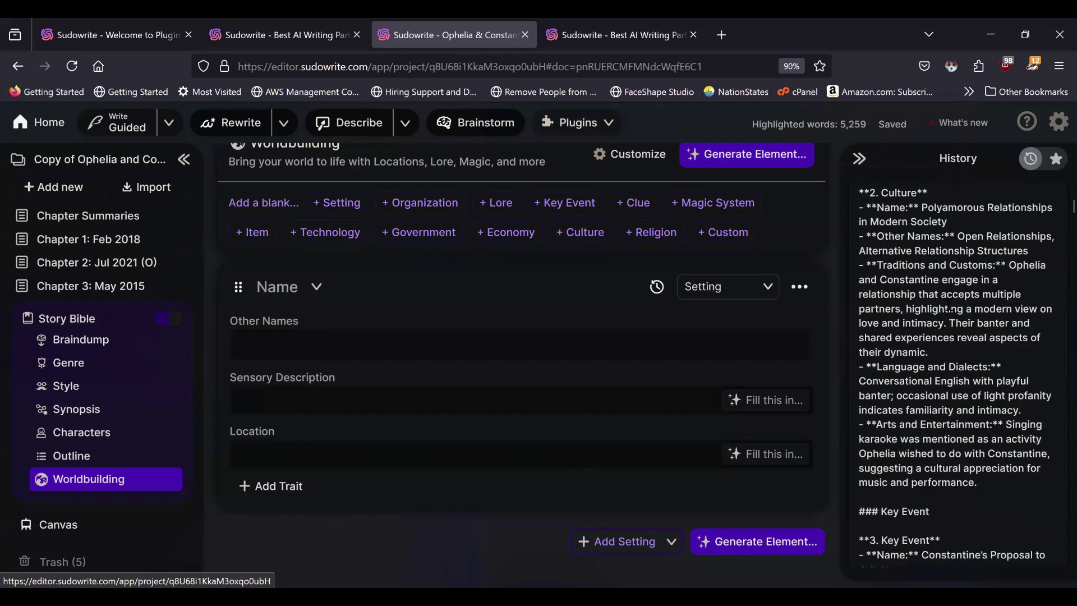
{"action": "scroll", "coordinate": [949, 306], "scroll_direction": "down", "scroll_amount": 6}
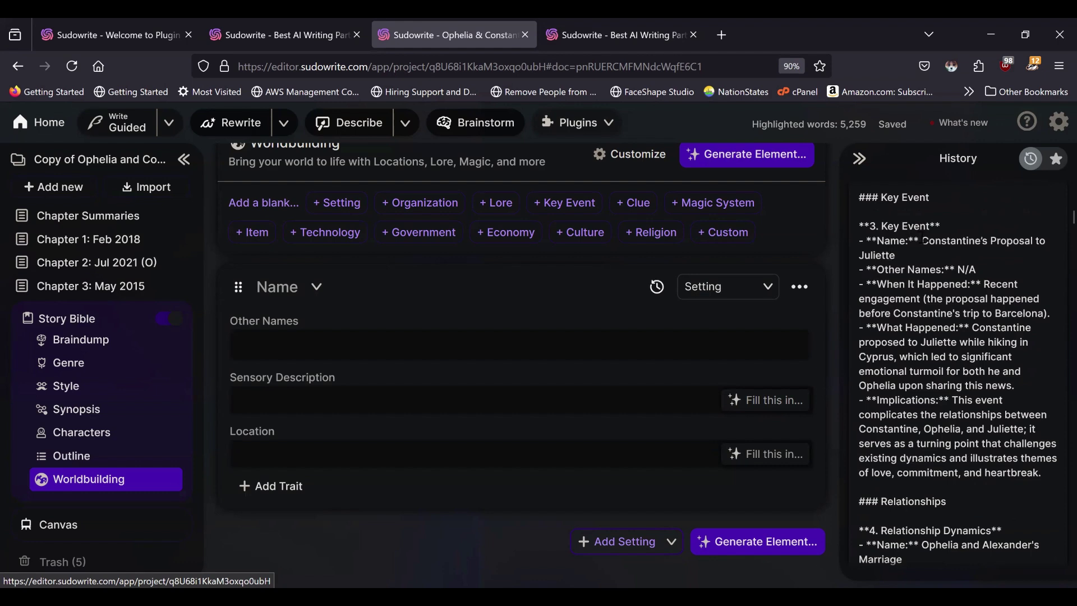
{"action": "scroll", "coordinate": [894, 355], "scroll_direction": "down", "scroll_amount": 6}
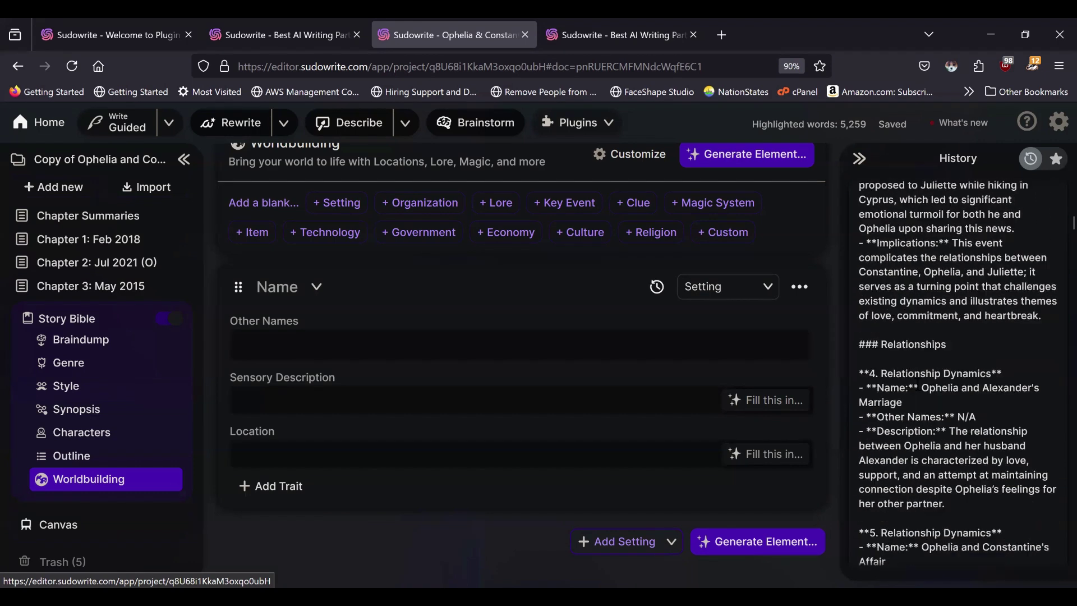
{"action": "scroll", "coordinate": [917, 395], "scroll_direction": "down", "scroll_amount": 2}
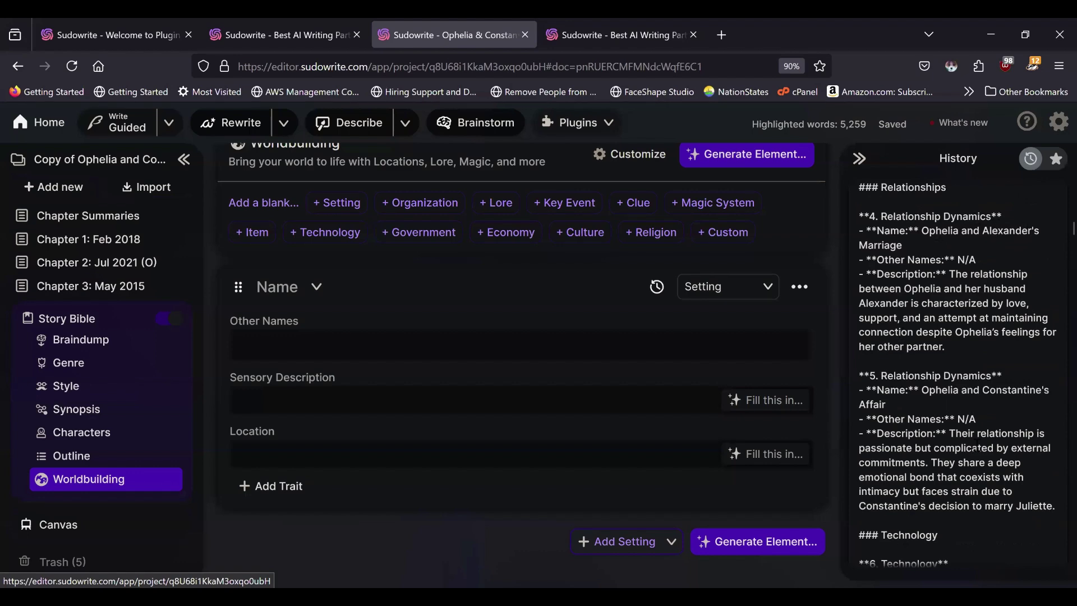
{"action": "scroll", "coordinate": [977, 446], "scroll_direction": "down", "scroll_amount": 2}
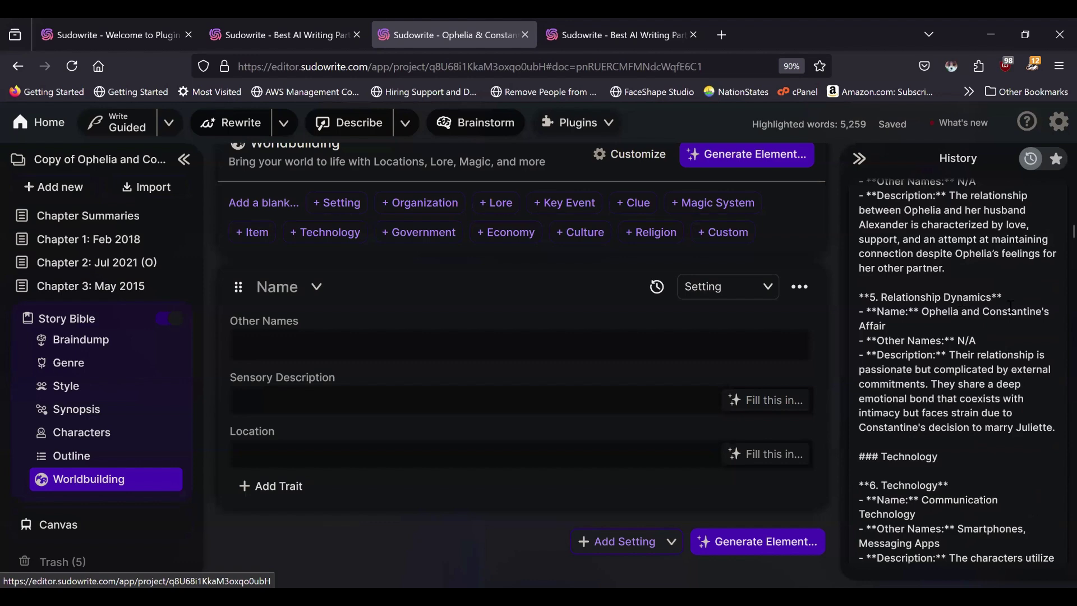
{"action": "scroll", "coordinate": [1021, 323], "scroll_direction": "down", "scroll_amount": 2}
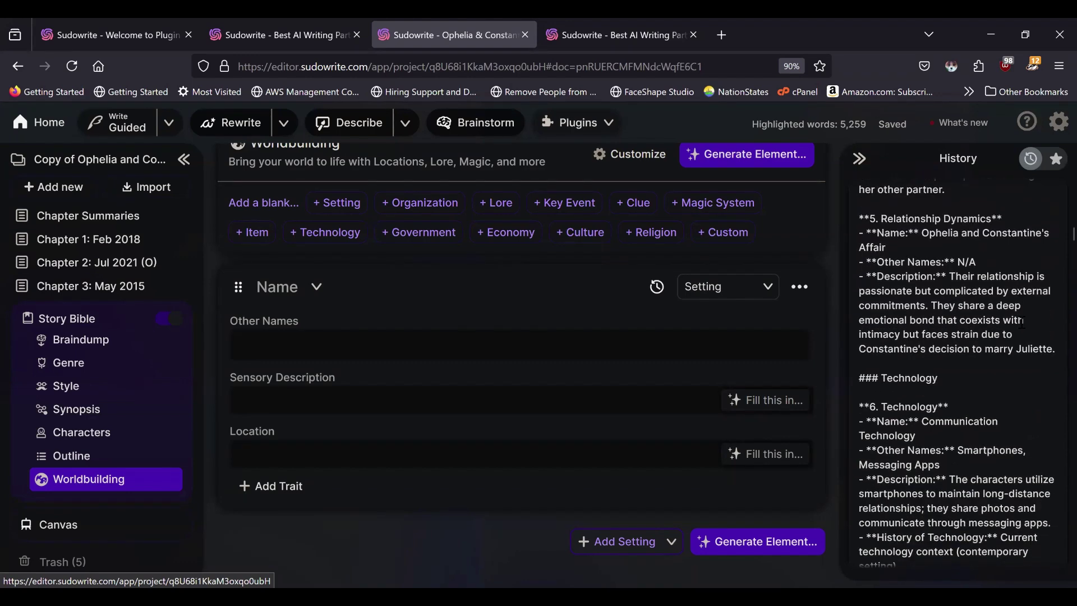
{"action": "scroll", "coordinate": [1021, 320], "scroll_direction": "down", "scroll_amount": 4}
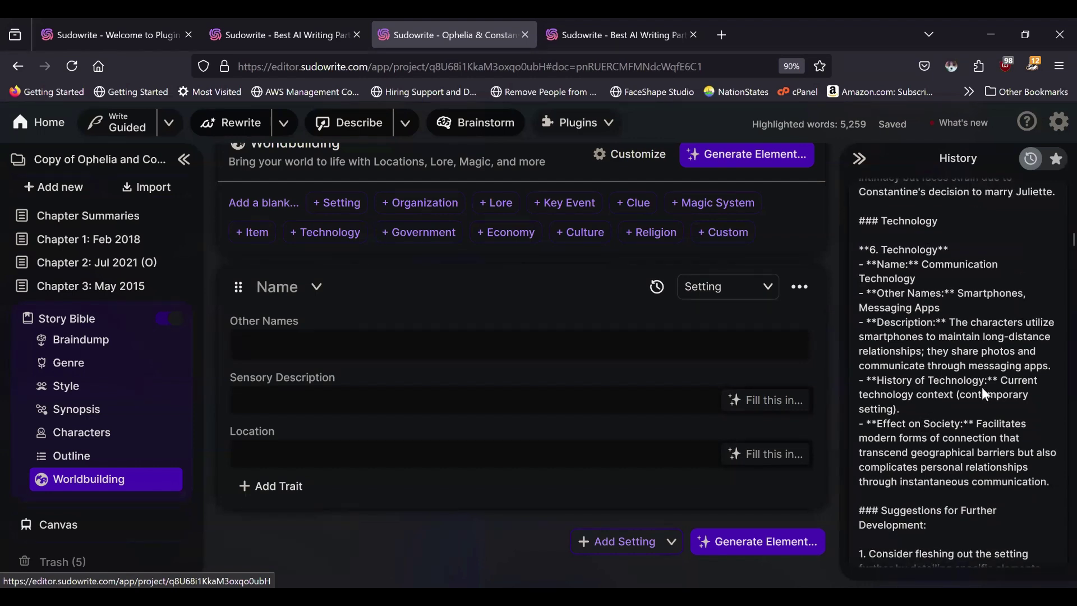
{"action": "scroll", "coordinate": [925, 375], "scroll_direction": "down", "scroll_amount": 6}
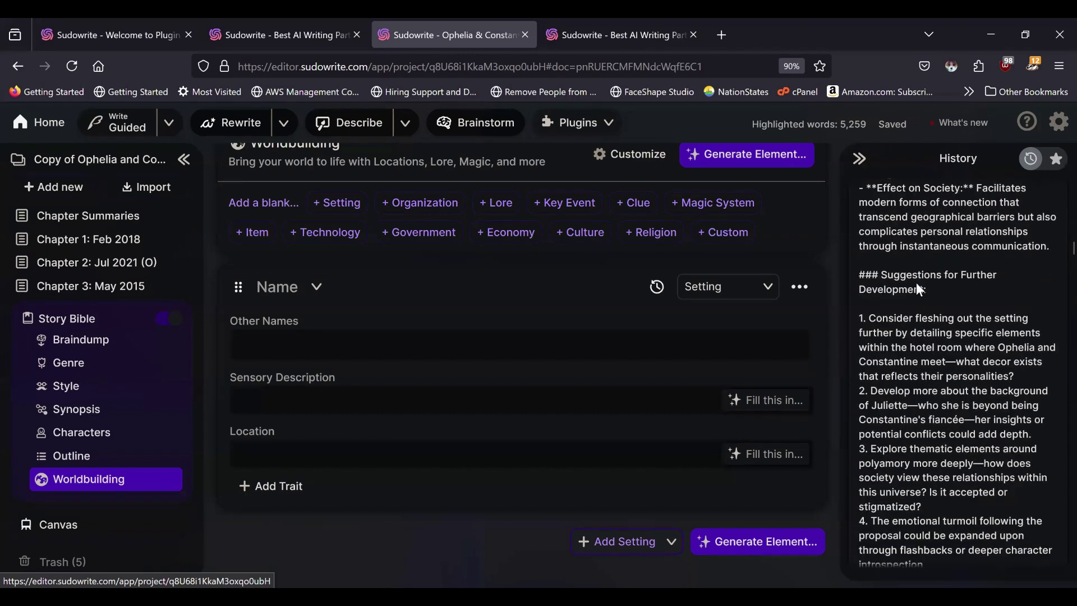
Step: Reread the BYOB 03 output's Technology entry and its suggestions for further development
{"action": "scroll", "coordinate": [936, 379], "scroll_direction": "down", "scroll_amount": 4}
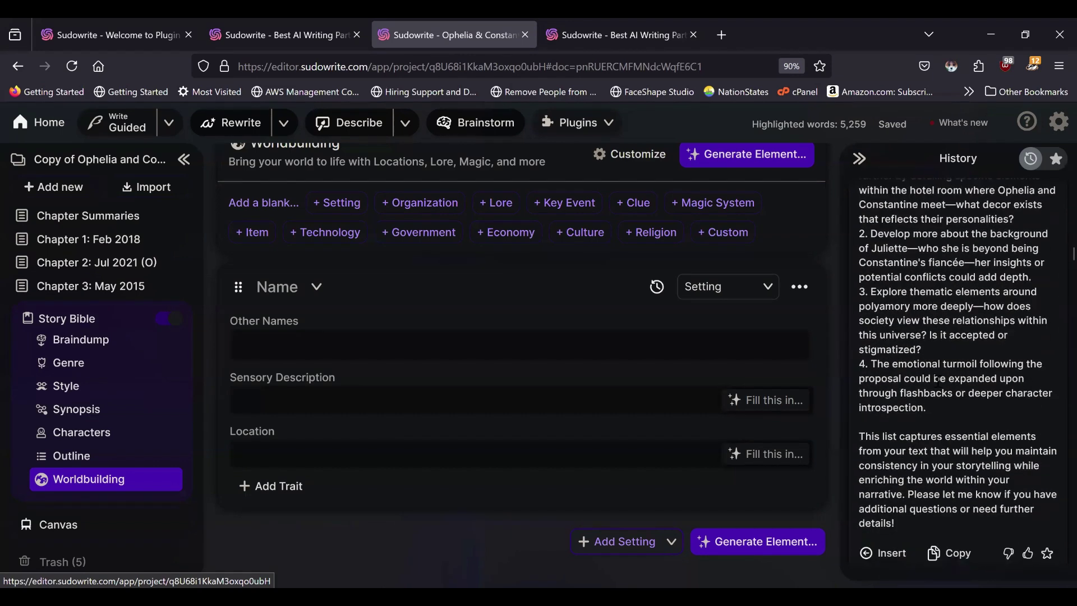
{"action": "scroll", "coordinate": [956, 370], "scroll_direction": "up", "scroll_amount": 2}
{"action": "scroll", "coordinate": [962, 368], "scroll_direction": "down", "scroll_amount": 2}
{"action": "scroll", "coordinate": [962, 367], "scroll_direction": "up", "scroll_amount": 4}
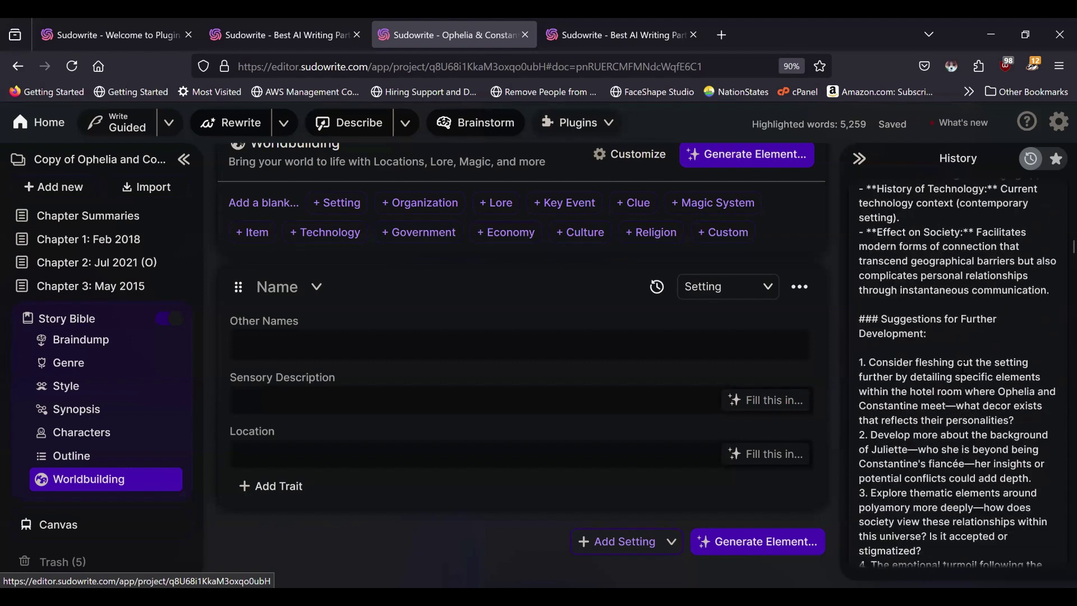
{"action": "scroll", "coordinate": [963, 368], "scroll_direction": "down", "scroll_amount": 2}
{"action": "scroll", "coordinate": [964, 368], "scroll_direction": "up", "scroll_amount": 6}
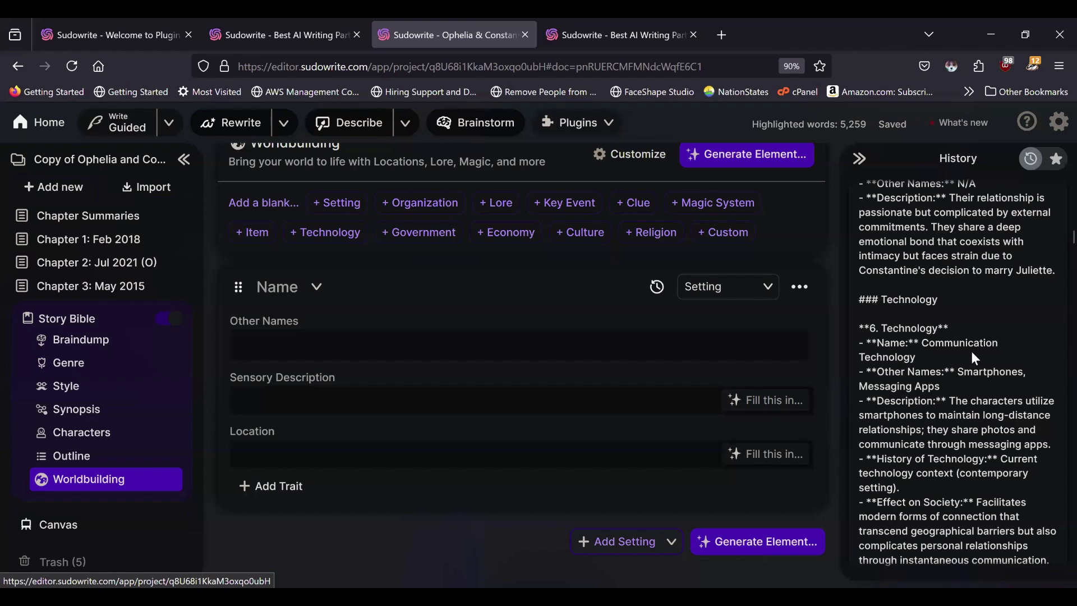
Step: Copy the Setting name from the BYOB 03 output and name the blank Setting element "Ophelia and Constantine's Meeting Place"
{"action": "scroll", "coordinate": [980, 348], "scroll_direction": "up", "scroll_amount": 10}
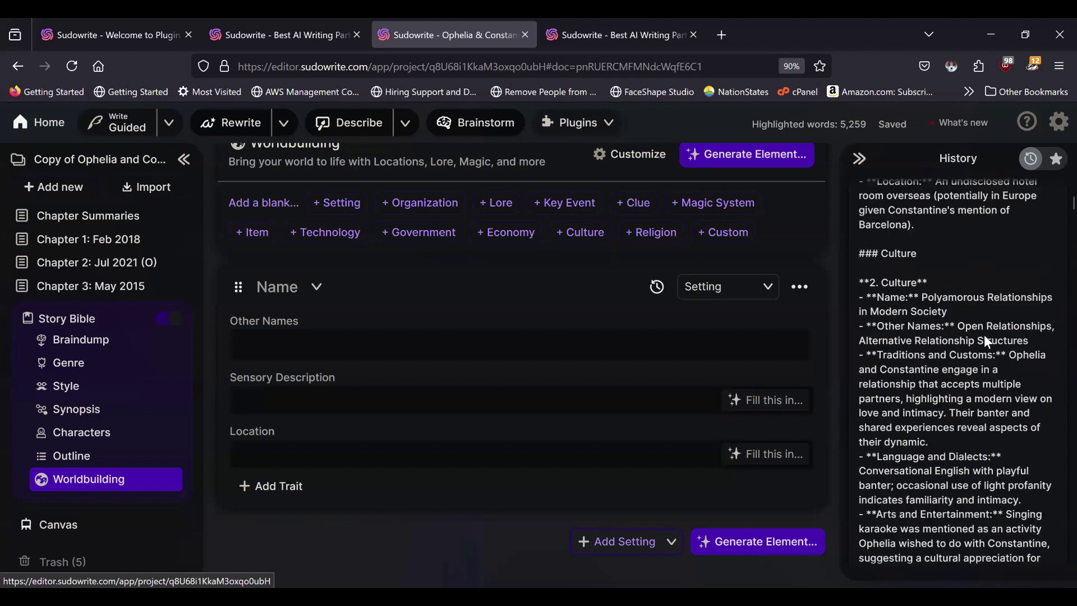
{"action": "scroll", "coordinate": [987, 342], "scroll_direction": "up", "scroll_amount": 2}
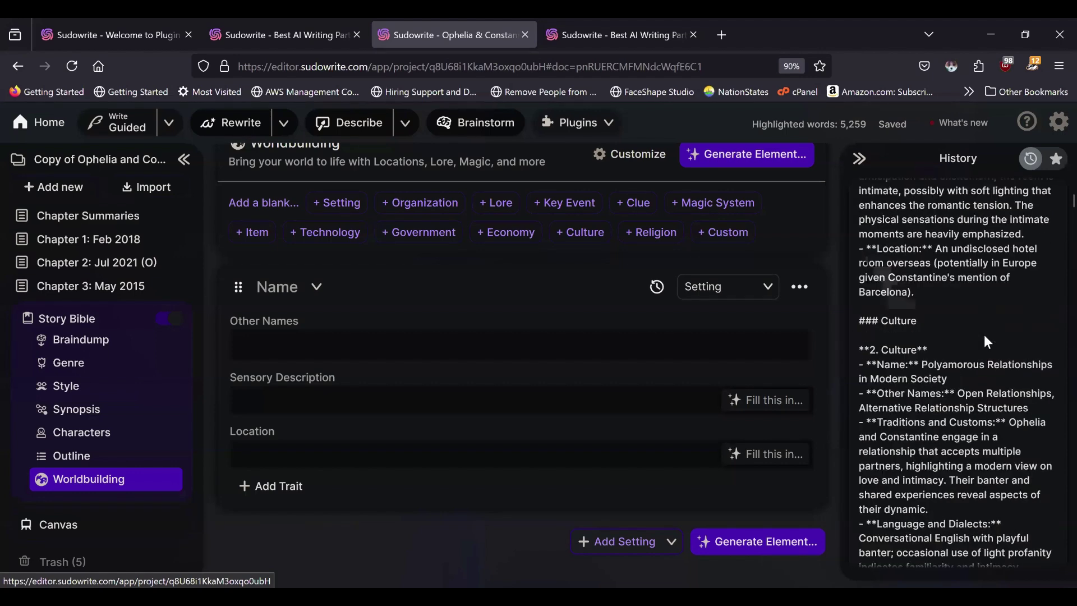
{"action": "scroll", "coordinate": [988, 342], "scroll_direction": "up", "scroll_amount": 5}
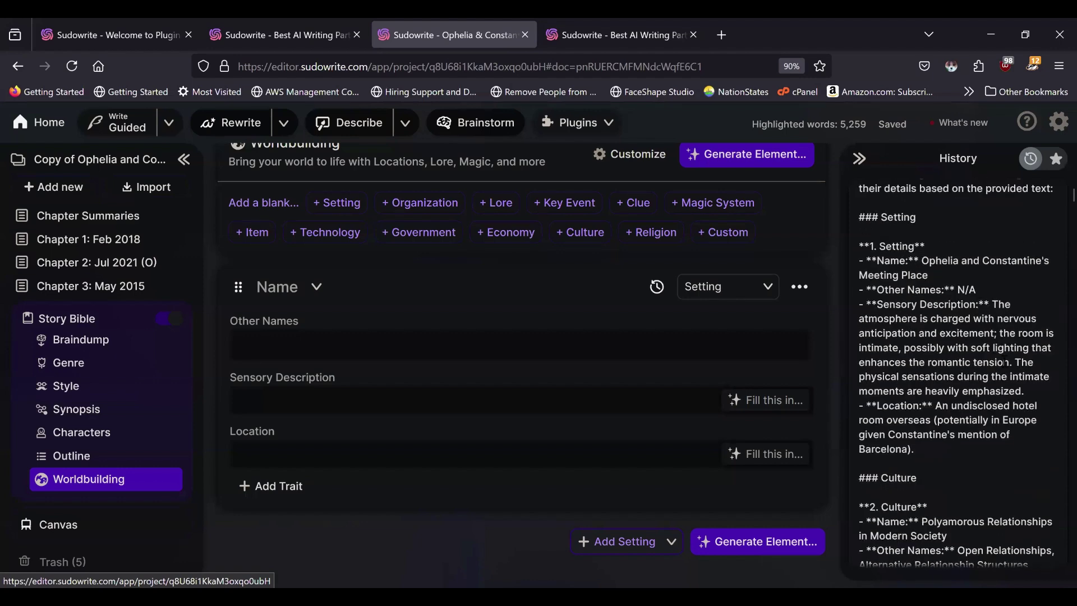
{"action": "scroll", "coordinate": [1010, 354], "scroll_direction": "up", "scroll_amount": 3}
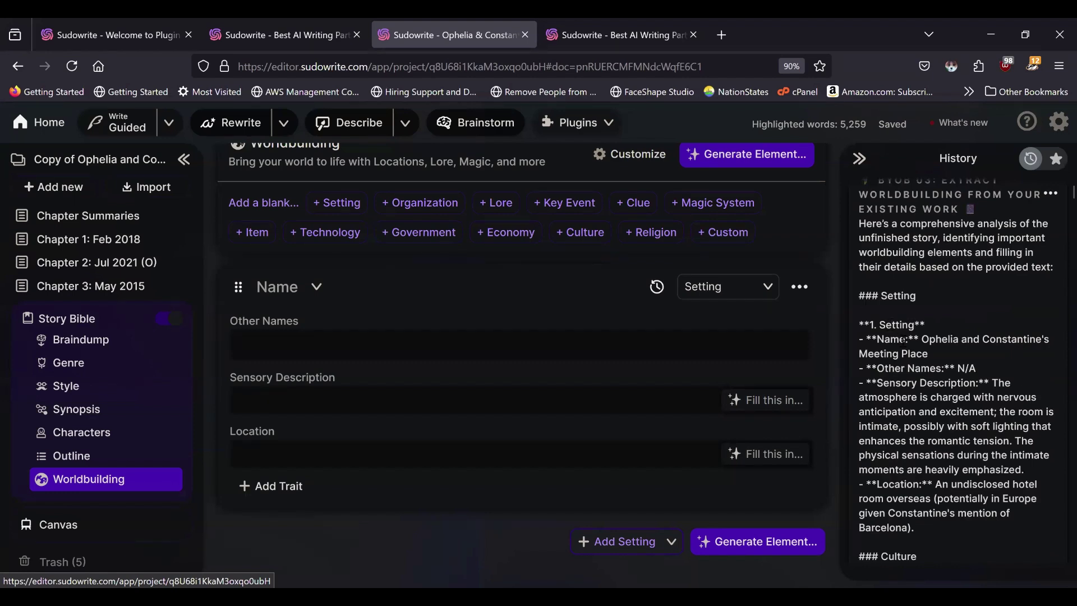
{"action": "mouse_move", "coordinate": [920, 339]}
{"action": "left_mouse_down"}
{"action": "mouse_move", "coordinate": [933, 339]}
{"action": "mouse_move", "coordinate": [931, 353]}
{"action": "left_mouse_up"}
{"action": "key", "text": "ctrl+c"}
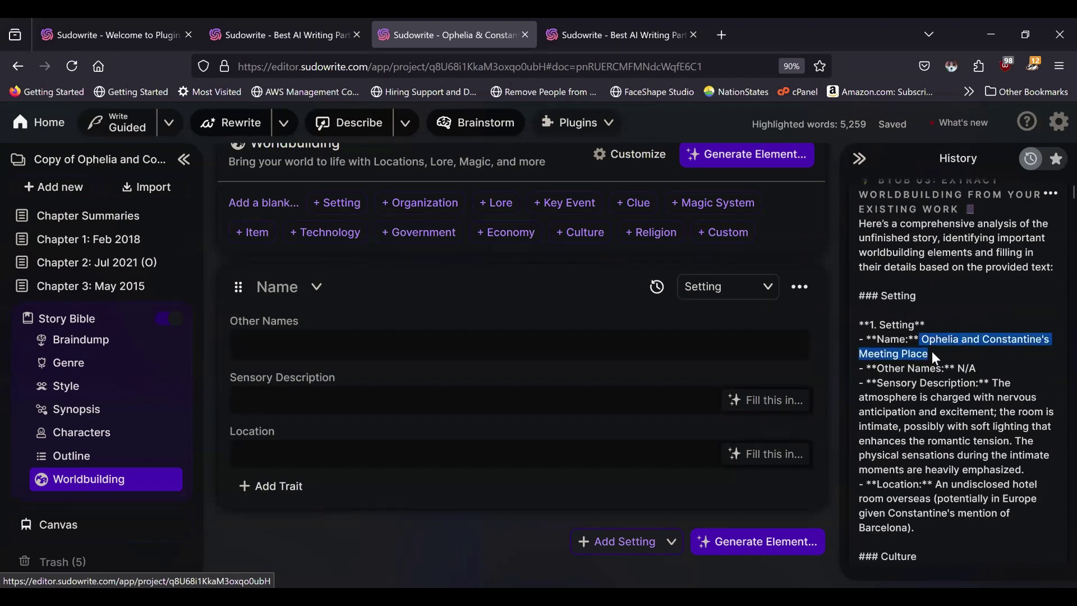
{"action": "left_click", "coordinate": [387, 342]}
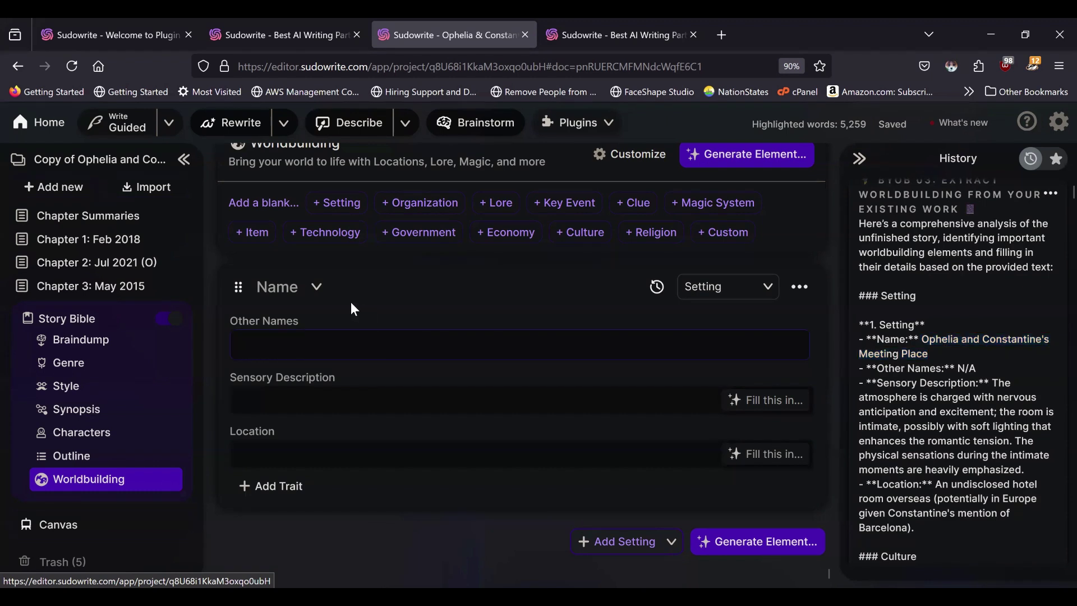
{"action": "key", "text": "ctrl+v"}
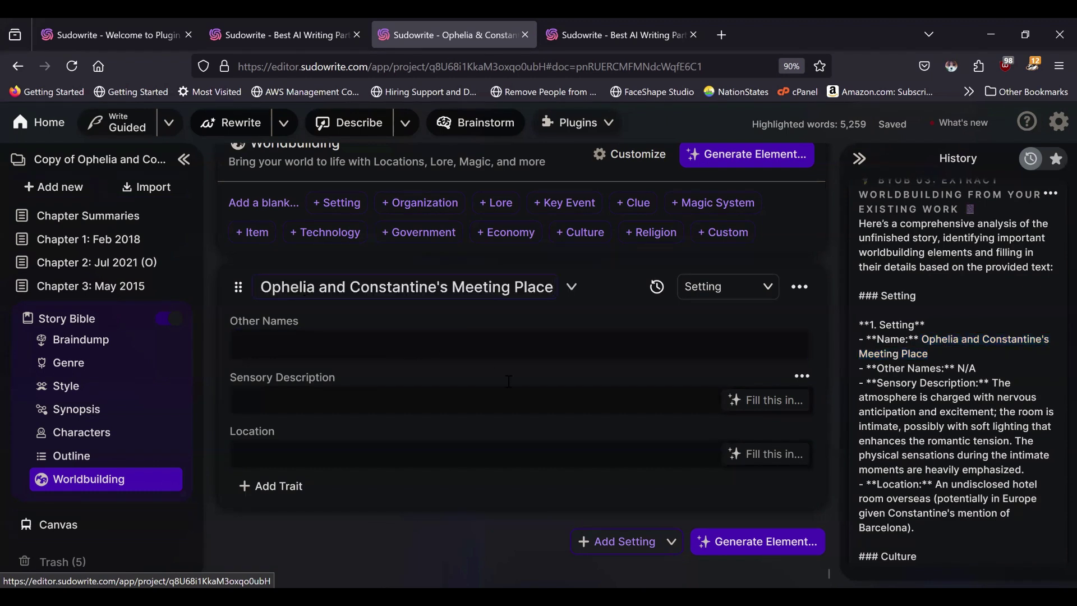
Step: Fill the Setting element's Sensory Description with the matching text copied from the BYOB 03 output
{"action": "double_click", "coordinate": [947, 416]}
{"action": "left_click_drag", "start_coordinate": [1036, 470], "coordinate": [996, 383]}
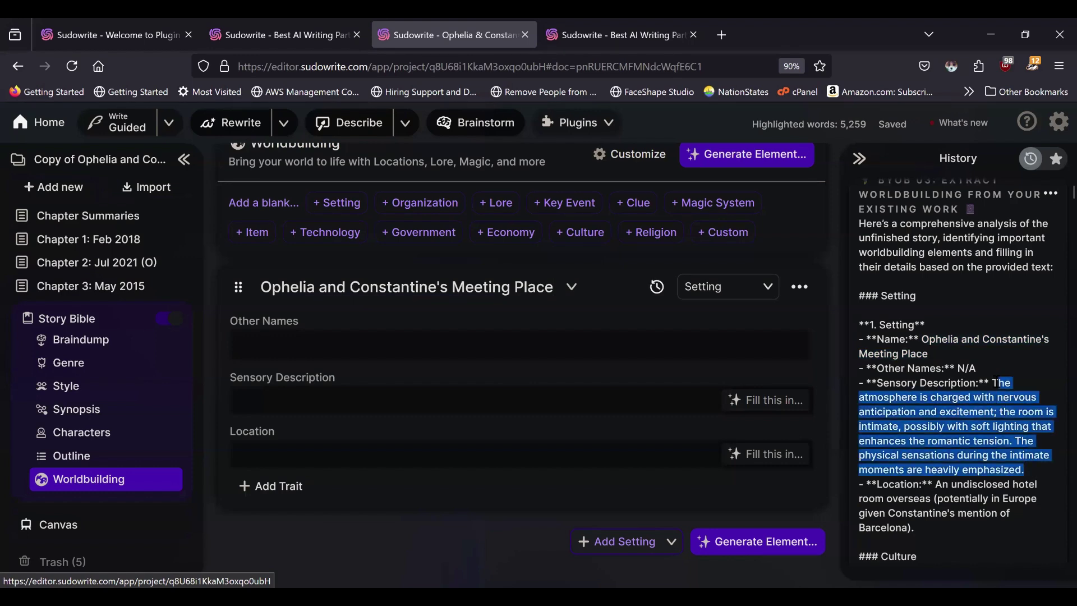
{"action": "left_click", "coordinate": [312, 399]}
{"action": "type", "text": "The atmosphere is charged with nervous anticipation and excitement; the room is intimate, possibly with soft lighting that enhances the romantic tension. The physical sensations during the intimate moments are heavily emphasized."}
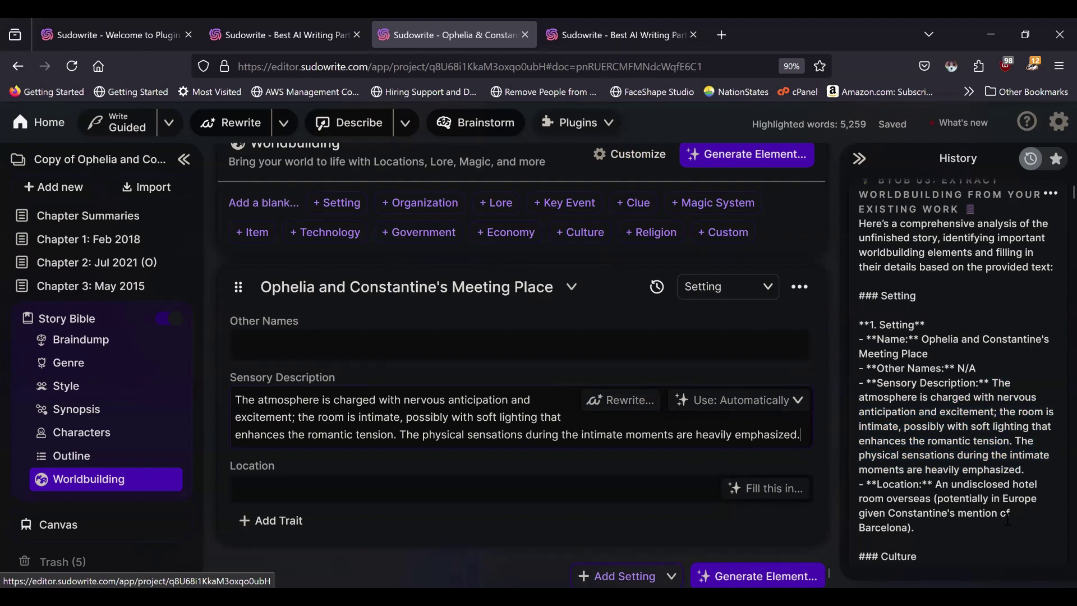
Step: Fill the Setting element's Location with "An undisclosed hotel room overseas (potentially in Europe given Constantine's mention of Barcelona)." copied from the output
{"action": "left_click_drag", "start_coordinate": [914, 530], "coordinate": [935, 485]}
{"action": "key", "text": "ctrl+c"}
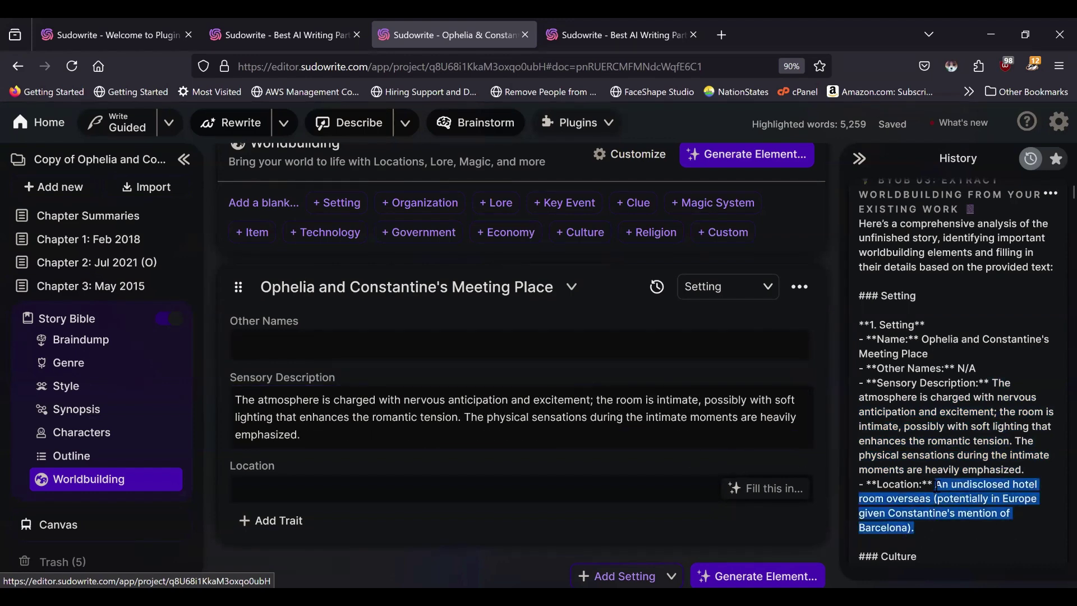
{"action": "left_click", "coordinate": [286, 491]}
{"action": "key", "text": "ctrl+v"}
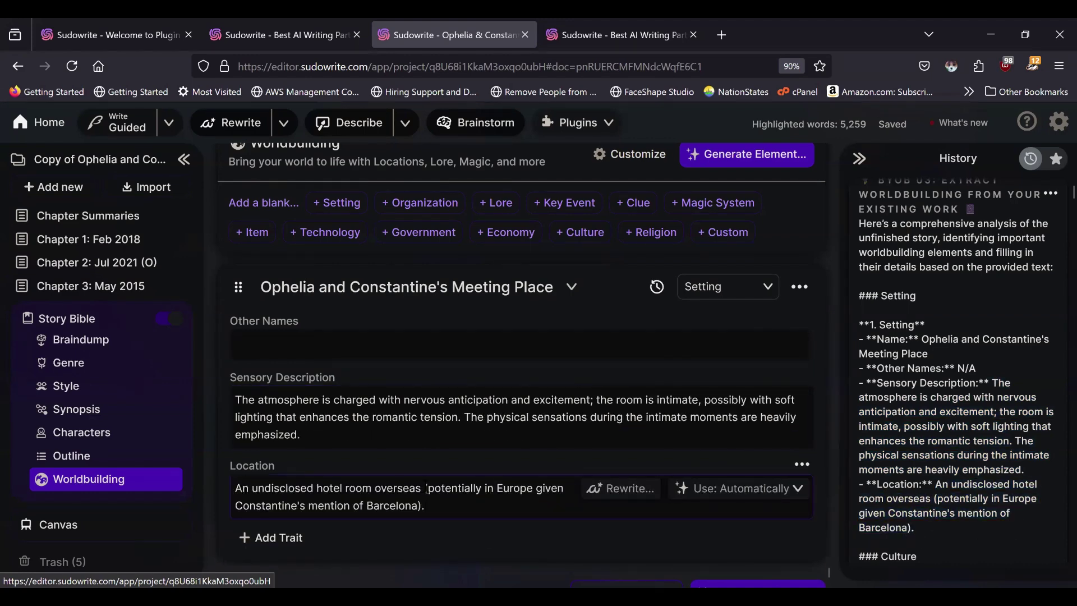
{"action": "left_click", "coordinate": [465, 567]}
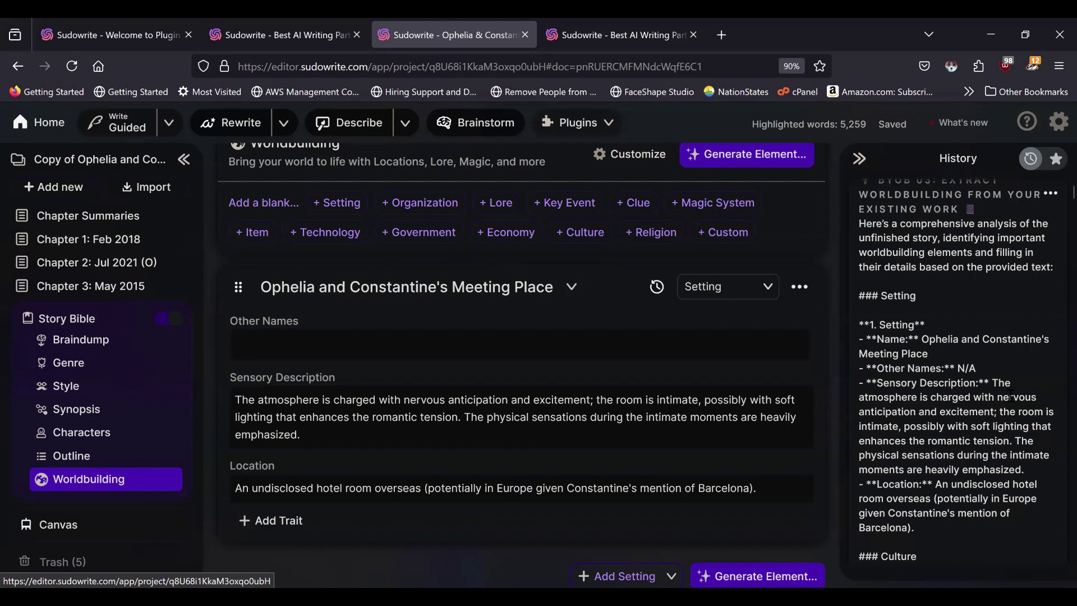
Step: Skim the output's Culture and Key Event entries and return to its Setting entry
{"action": "scroll", "coordinate": [1030, 395], "scroll_direction": "down", "scroll_amount": 8}
{"action": "scroll", "coordinate": [1000, 402], "scroll_direction": "down", "scroll_amount": 7}
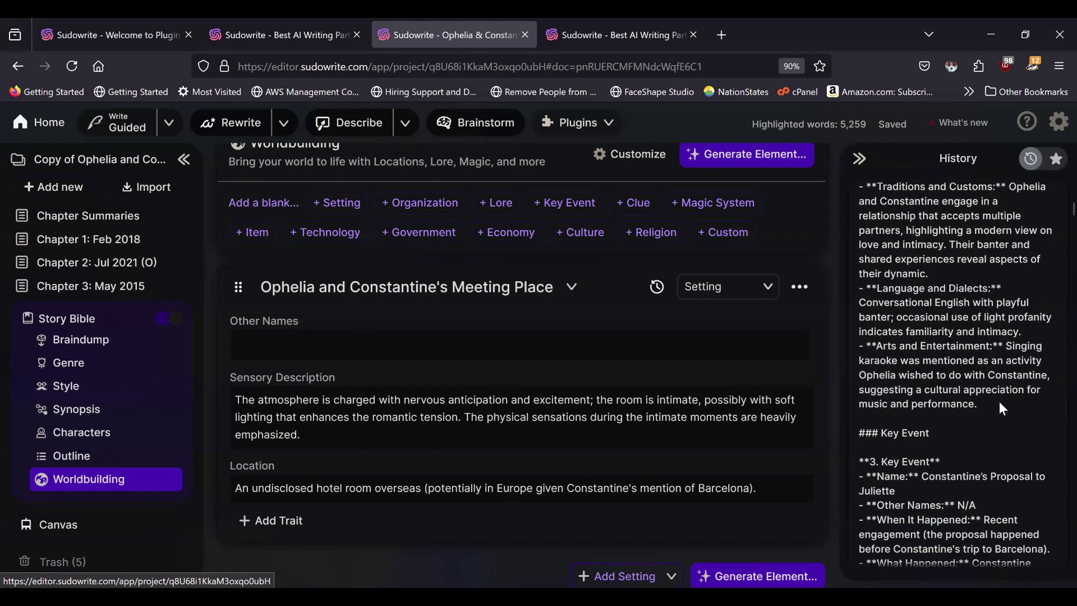
{"action": "scroll", "coordinate": [1000, 402], "scroll_direction": "up", "scroll_amount": 10}
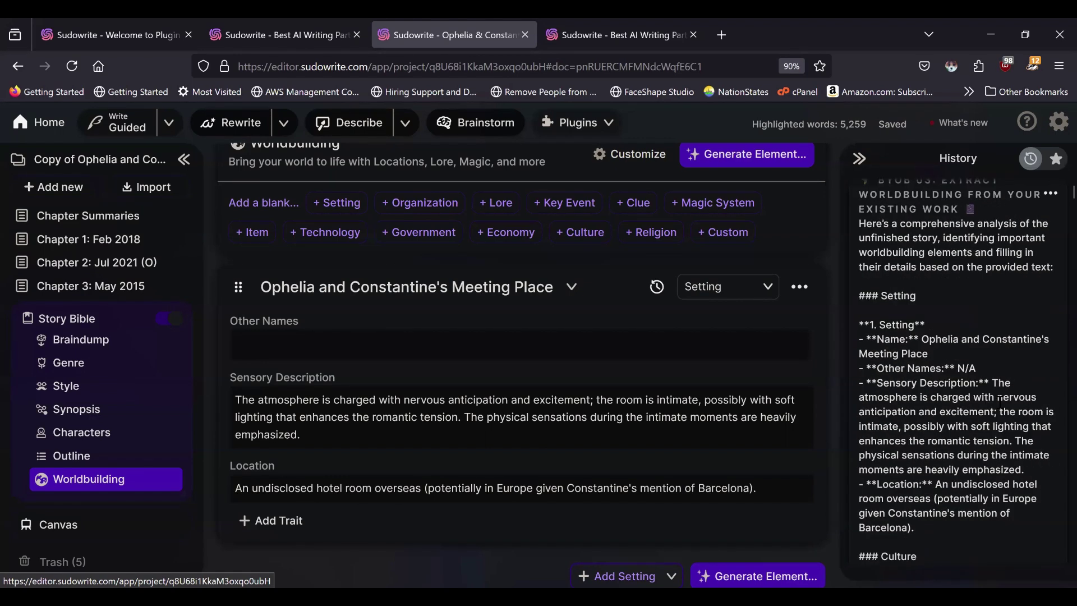
Step: Check how many credits the BYOB 03 run used in the account's recent activity, then return to the Story Bible
{"action": "left_click", "coordinate": [1054, 120]}
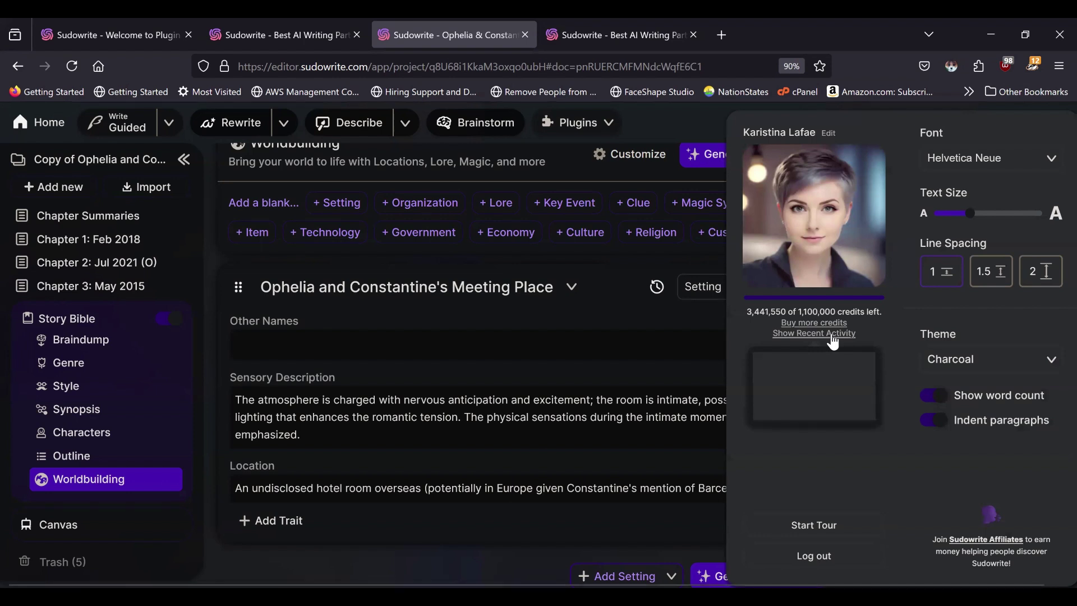
{"action": "left_click", "coordinate": [833, 334]}
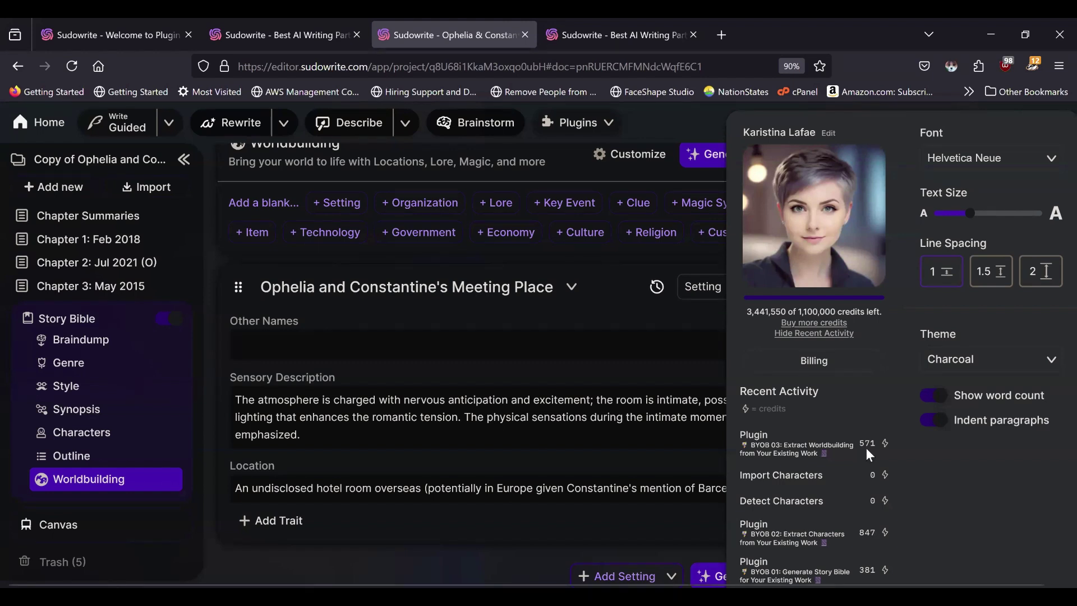
{"action": "left_click", "coordinate": [516, 436]}
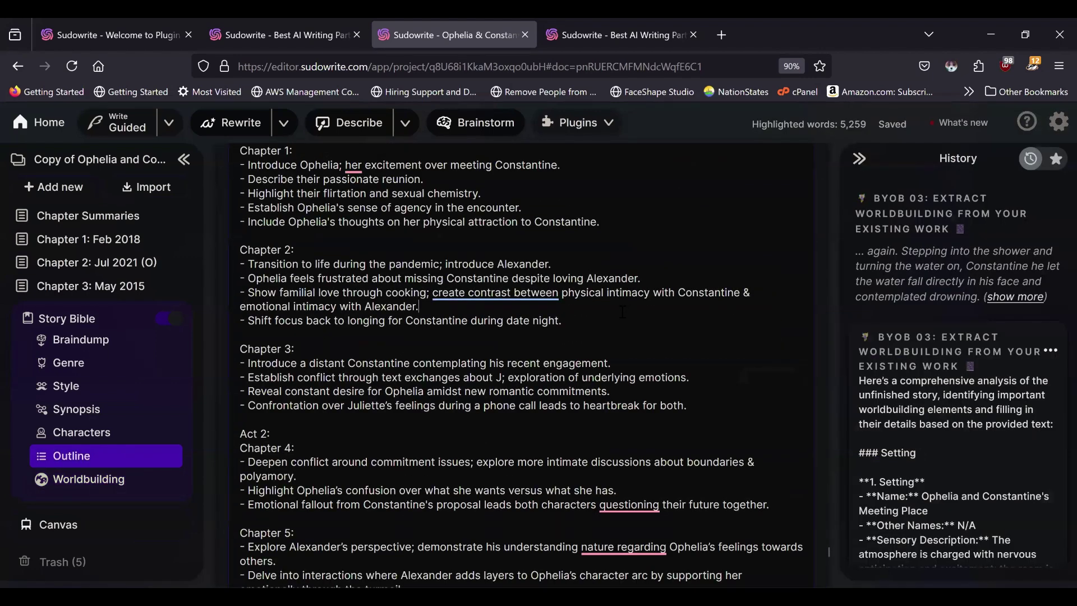
{"action": "scroll", "coordinate": [624, 365], "scroll_direction": "up", "scroll_amount": 15}
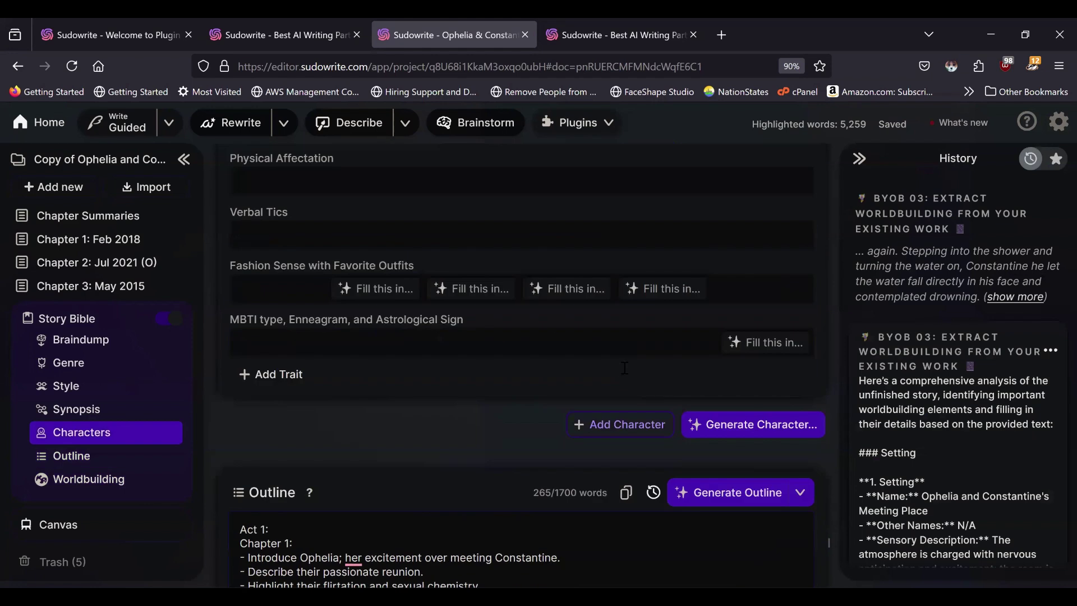
Step: Review the BYOB 03 plugin page's instructions for copying worldbuilding output through a new document, and its introduction
{"action": "left_click", "coordinate": [324, 28]}
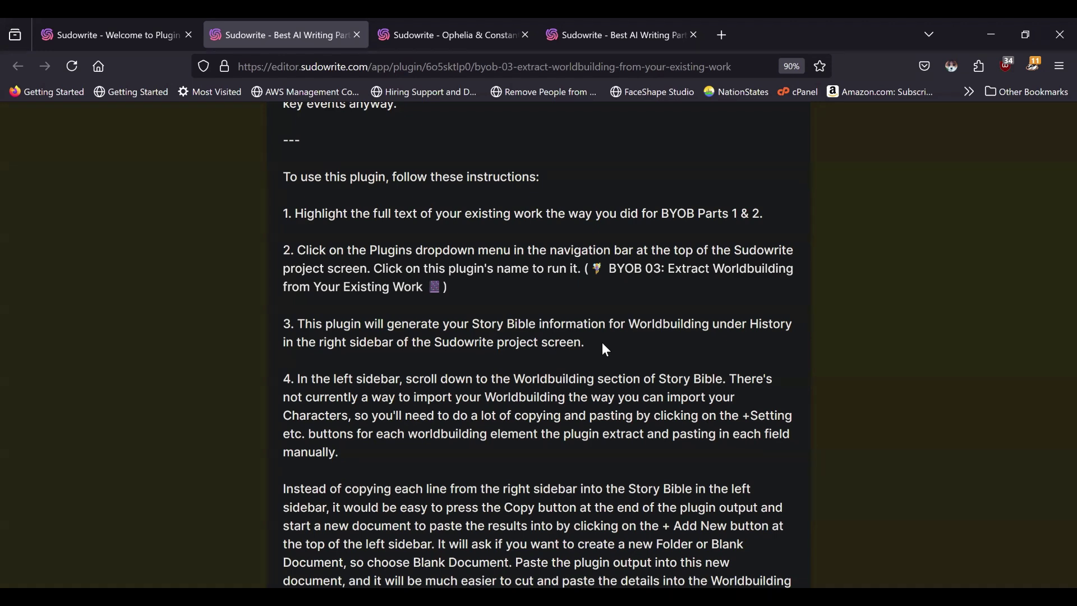
{"action": "scroll", "coordinate": [603, 343], "scroll_direction": "down", "scroll_amount": 2}
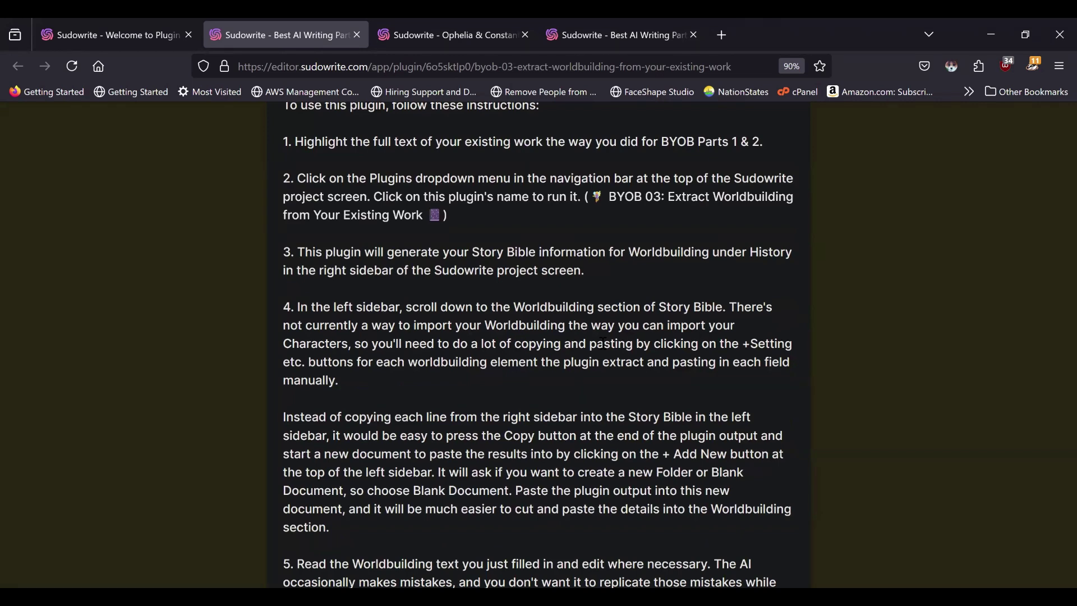
{"action": "scroll", "coordinate": [603, 343], "scroll_direction": "up", "scroll_amount": 4}
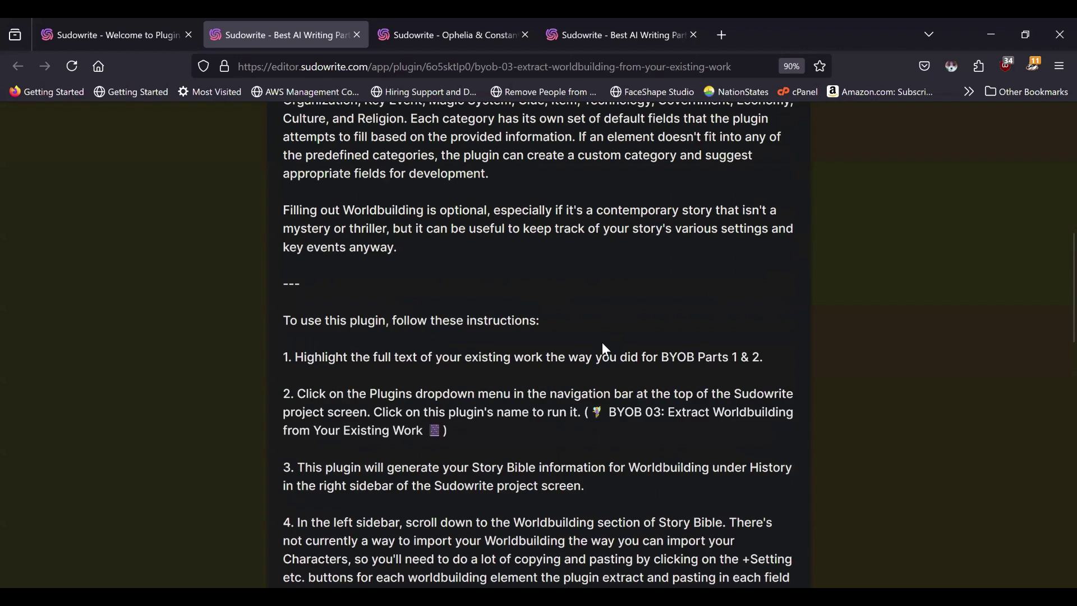
{"action": "scroll", "coordinate": [603, 343], "scroll_direction": "up", "scroll_amount": 6}
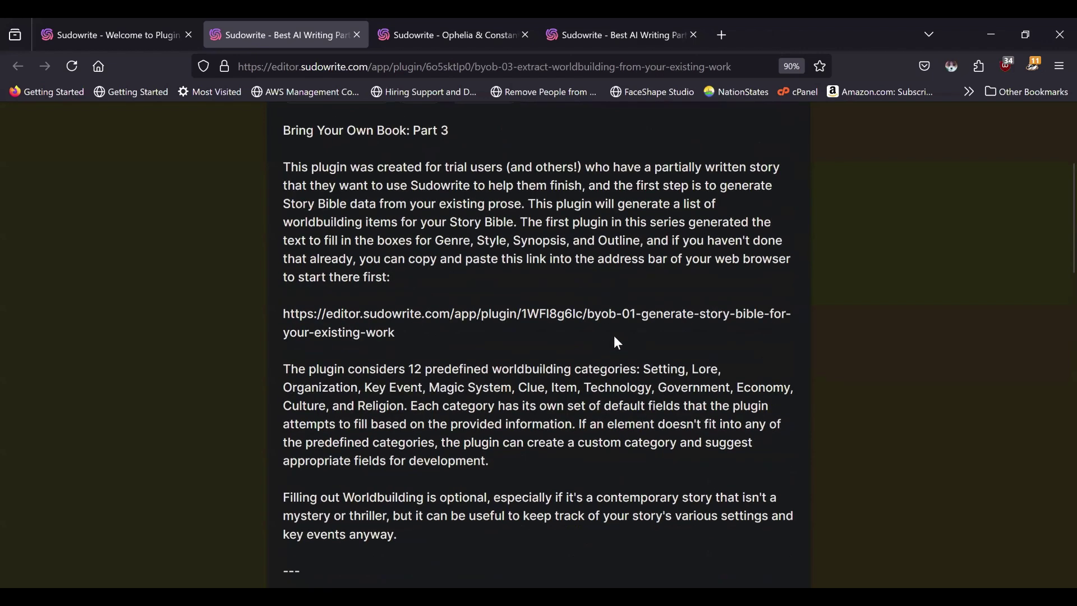
{"action": "scroll", "coordinate": [615, 337], "scroll_direction": "up", "scroll_amount": 4}
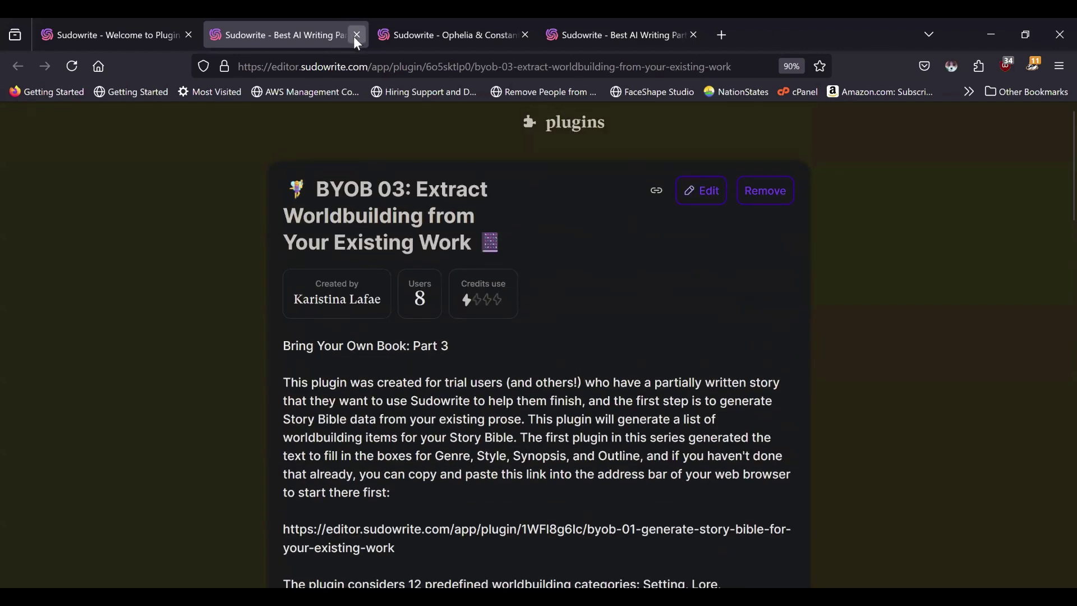
Step: Close the BYOB 03 plugin page and open the BYOB 04: Extend the Synopsis plugin page from the Plugin School document
{"action": "left_click", "coordinate": [357, 36]}
{"action": "left_click", "coordinate": [112, 32]}
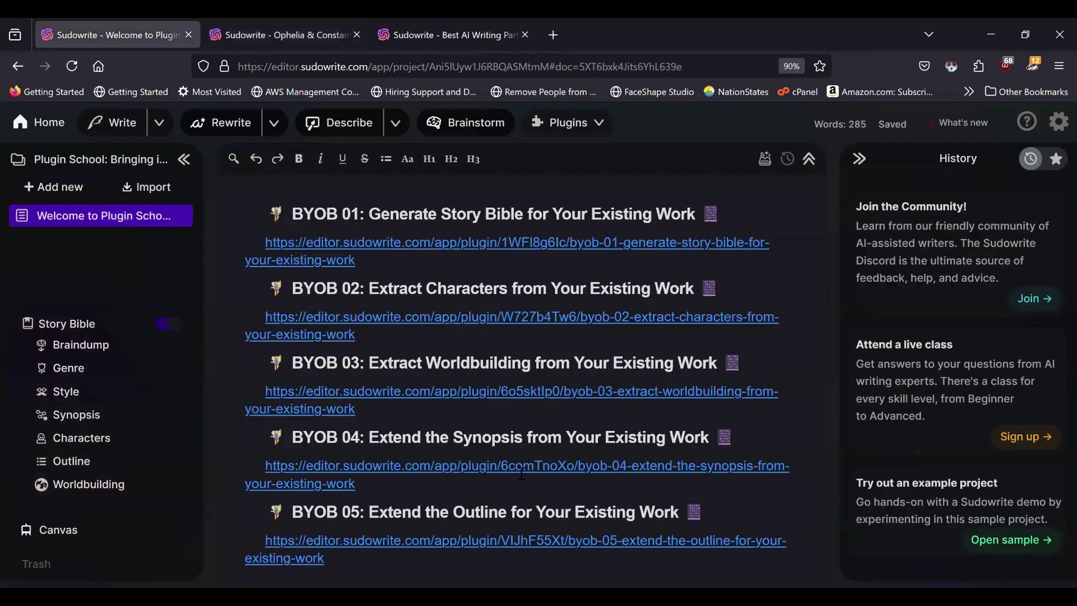
{"action": "left_click", "coordinate": [264, 24]}
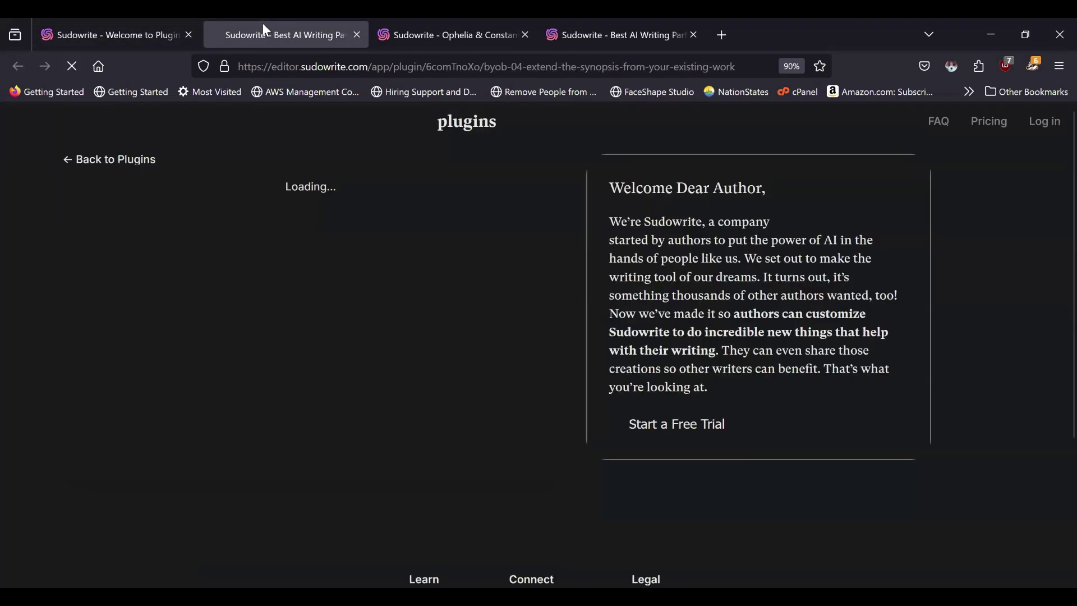
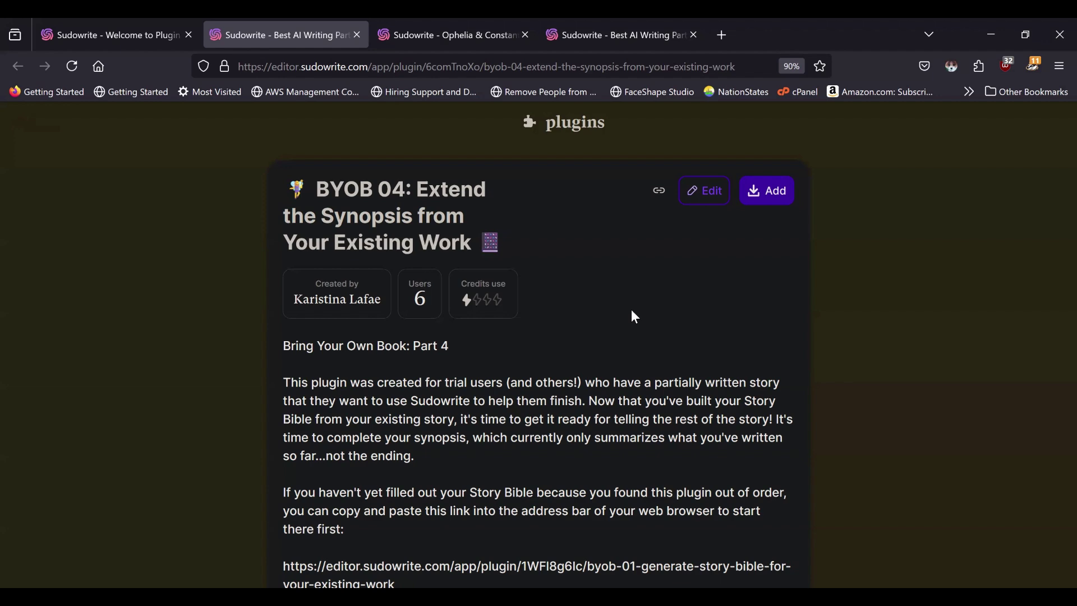
Step: Read the BYOB 04 plugin's usage instructions, the model and inputs it uses, and its maximum user input length
{"action": "scroll", "coordinate": [635, 325], "scroll_direction": "down", "scroll_amount": 10}
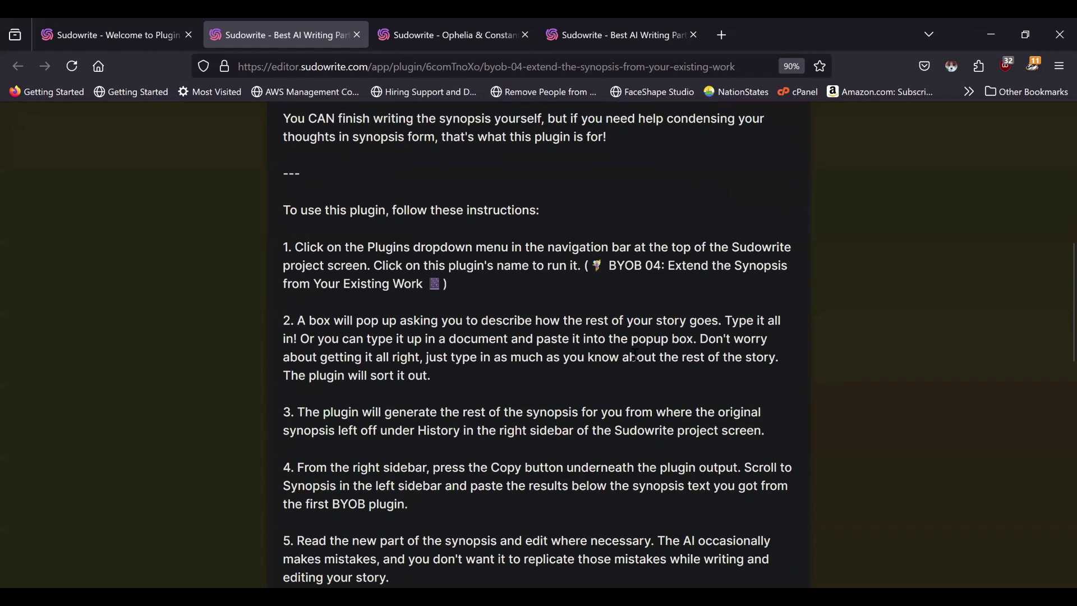
{"action": "scroll", "coordinate": [634, 355], "scroll_direction": "down", "scroll_amount": 13}
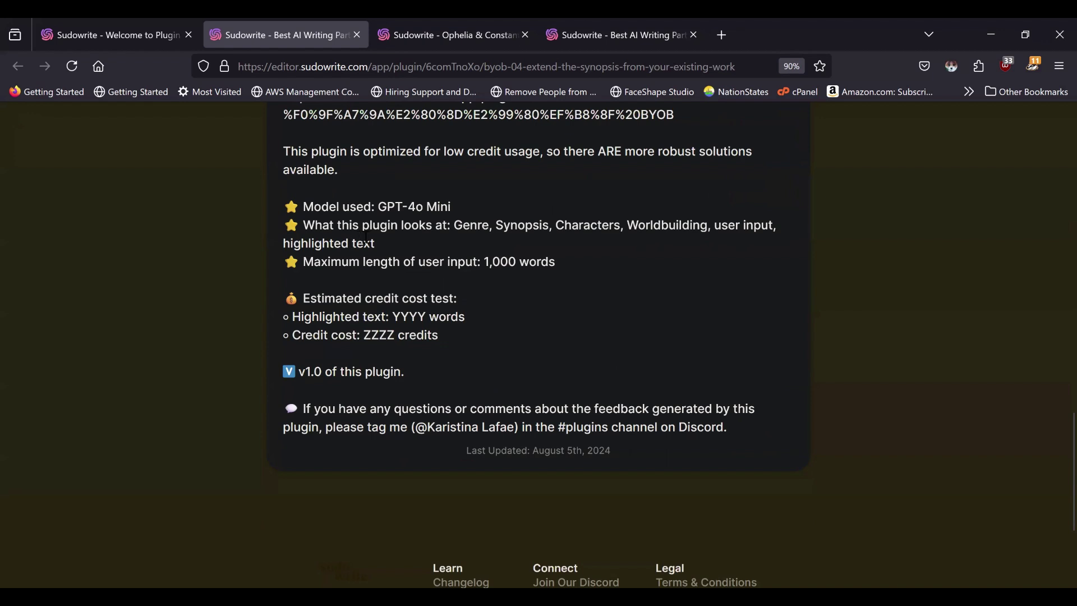
{"action": "scroll", "coordinate": [412, 250], "scroll_direction": "up", "scroll_amount": 6}
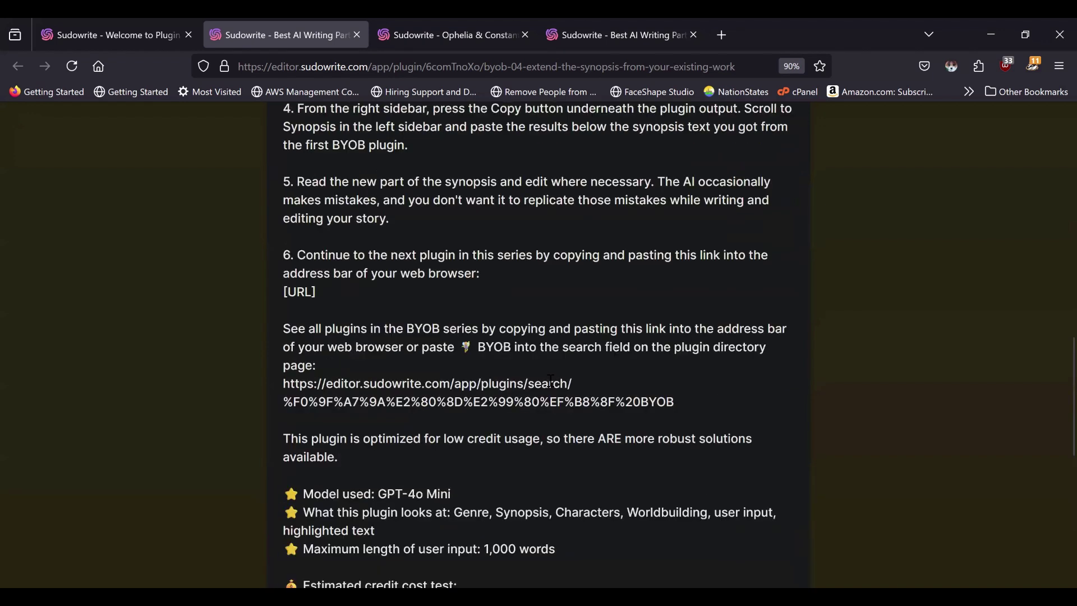
{"action": "scroll", "coordinate": [550, 377], "scroll_direction": "down", "scroll_amount": 4}
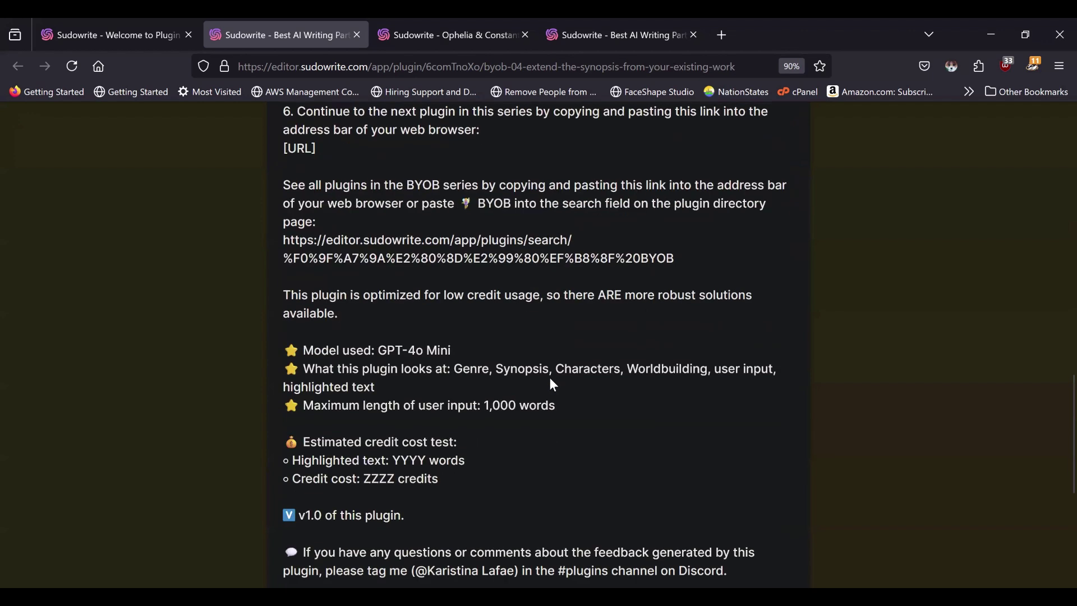
{"action": "scroll", "coordinate": [550, 377], "scroll_direction": "up", "scroll_amount": 3}
{"action": "scroll", "coordinate": [552, 384], "scroll_direction": "up", "scroll_amount": 3}
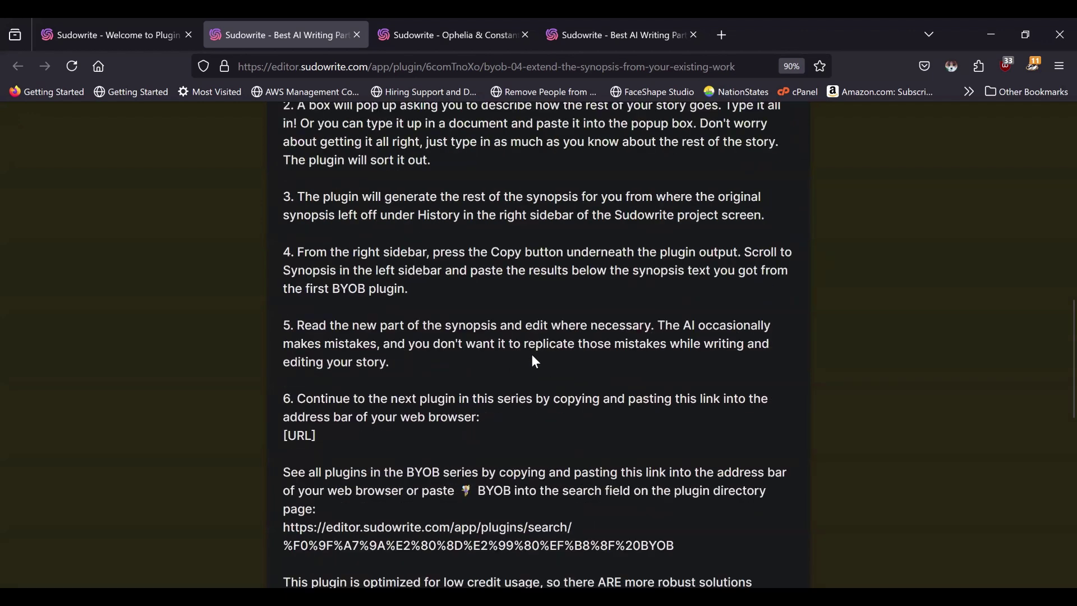
{"action": "scroll", "coordinate": [542, 372], "scroll_direction": "up", "scroll_amount": 4}
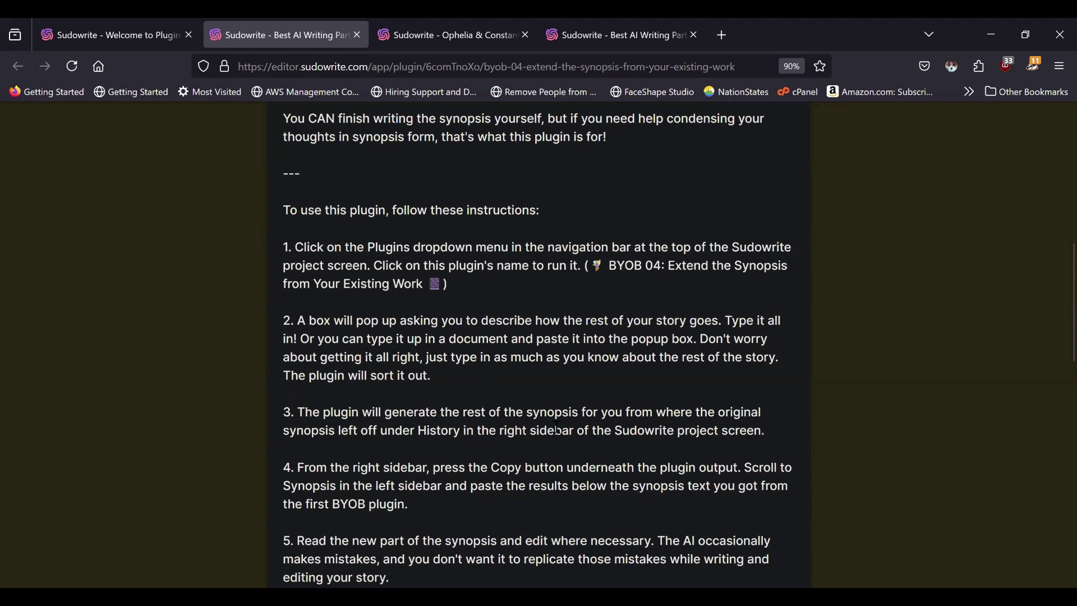
Step: Start the BYOB 04 plugin in the story project and enter "Ophelia and Constantine go through some challenges with their respective relationships,"
{"action": "scroll", "coordinate": [557, 428], "scroll_direction": "down", "scroll_amount": 3}
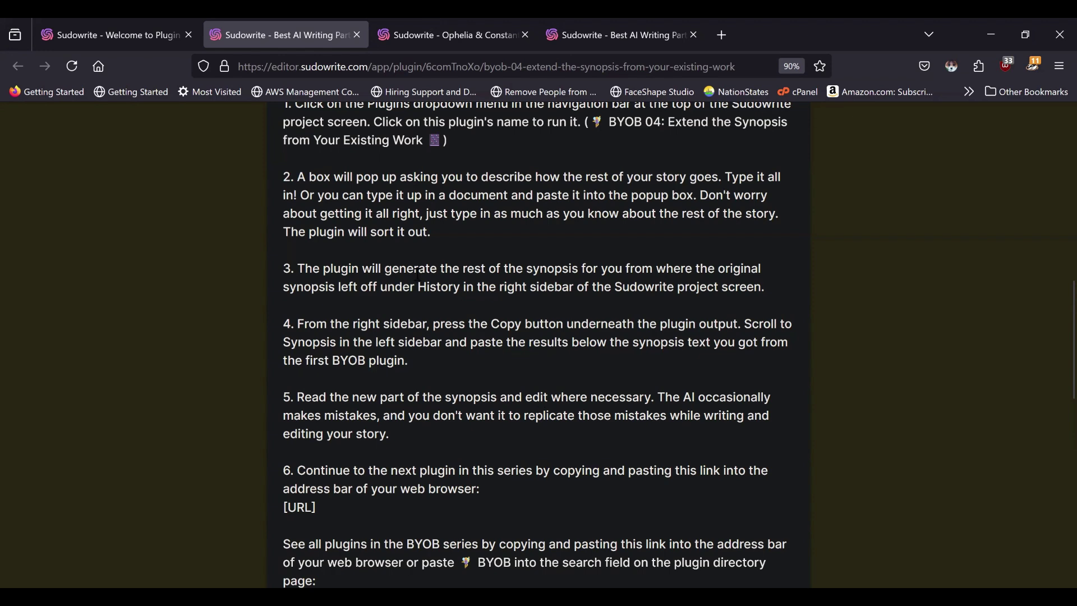
{"action": "key", "text": "ctrl+Tab"}
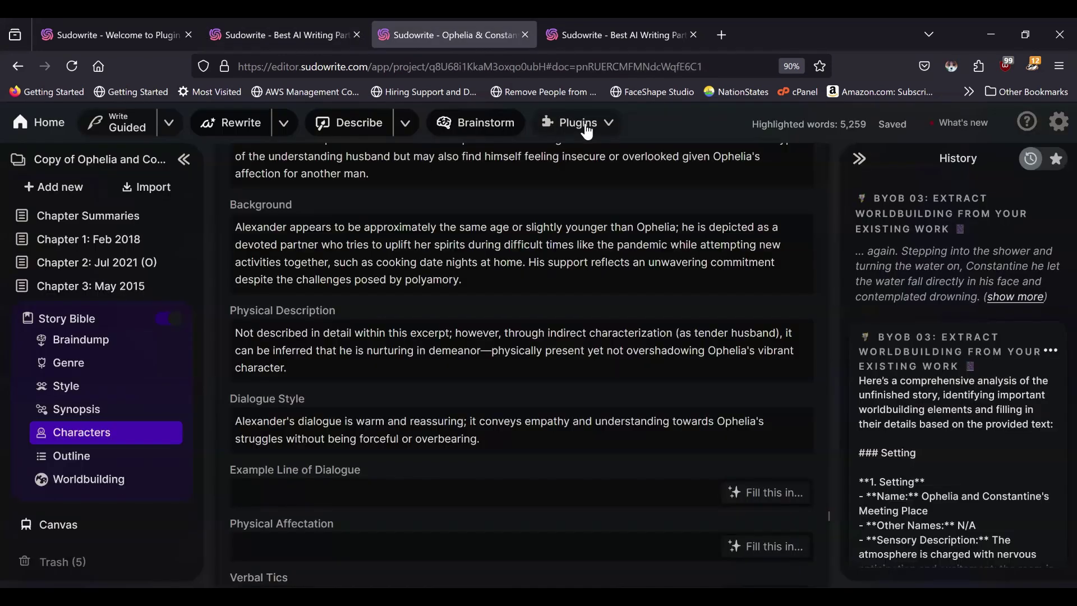
{"action": "left_click", "coordinate": [587, 131]}
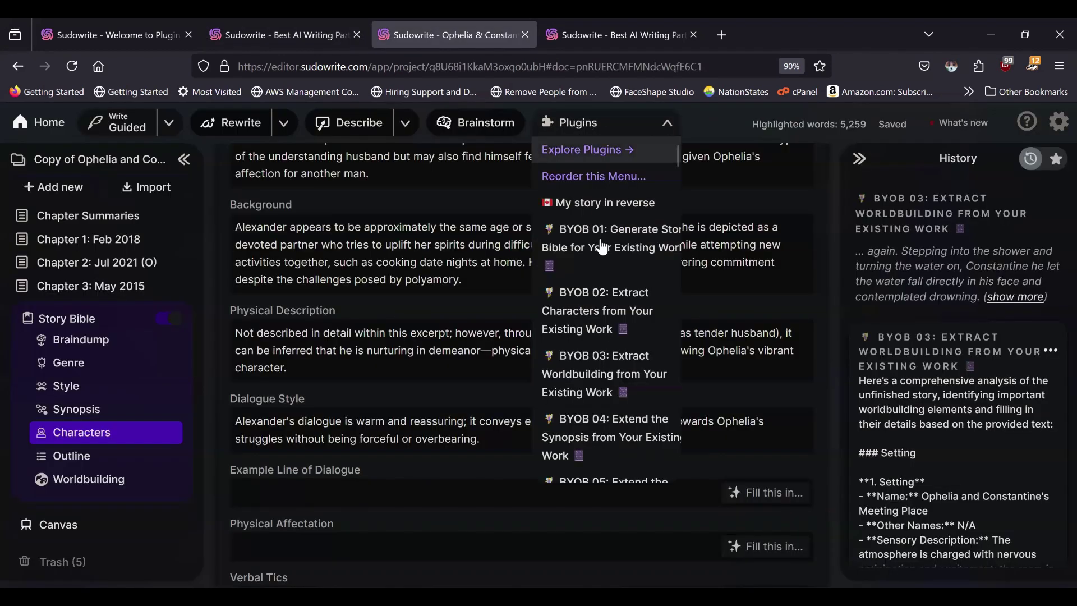
{"action": "left_click", "coordinate": [583, 436]}
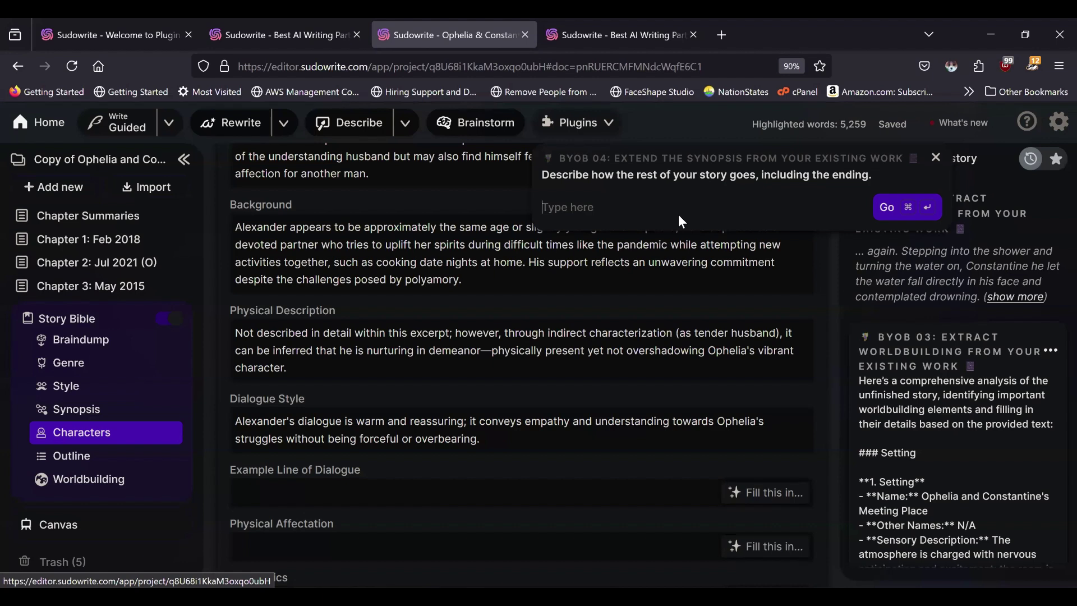
{"action": "type", "text": "Ophelia and Constatn"}
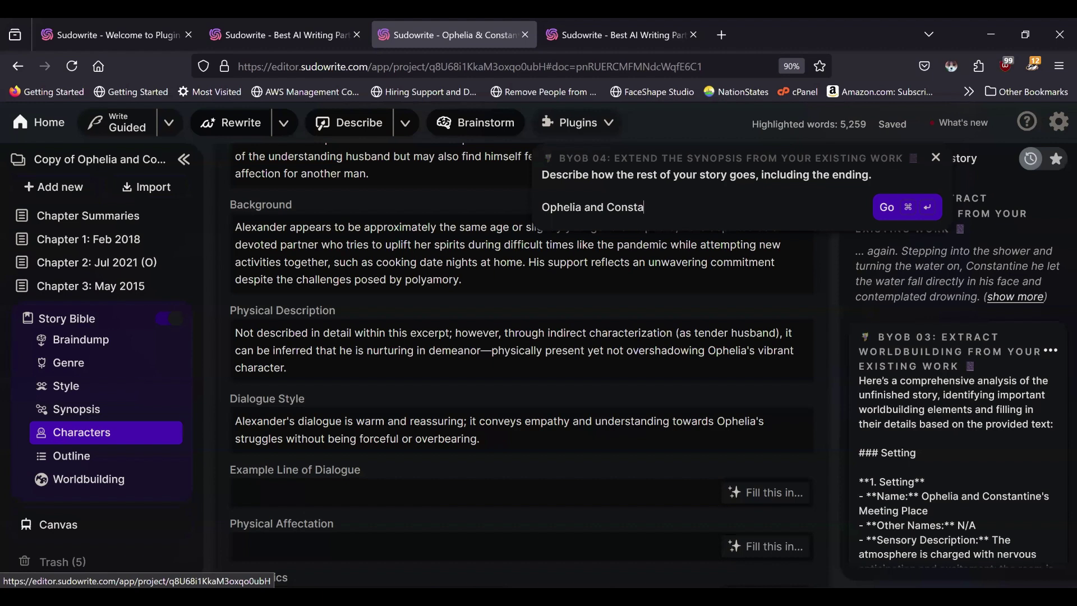
{"action": "key", "text": "BackSpace"}
{"action": "type", "text": "ine"}
{"action": "key", "text": "BackSpace"}
{"action": "key", "text": "BackSpace"}
{"action": "key", "text": "BackSpace"}
{"action": "key", "text": "BackSpace"}
{"action": "type", "text": "ntine go through some challenges"}
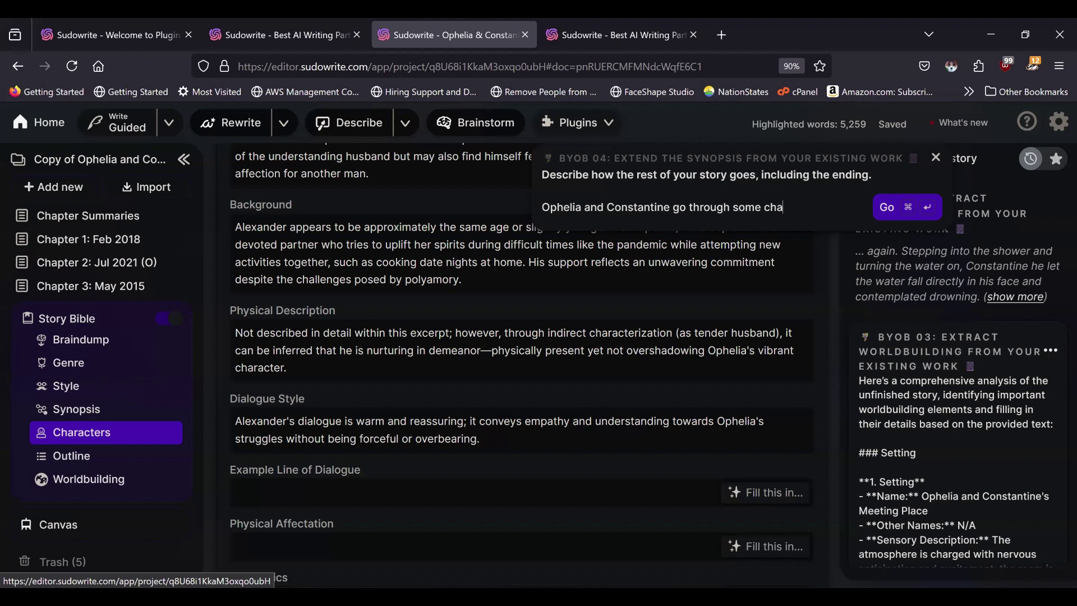
{"action": "type", "text": "with their "}
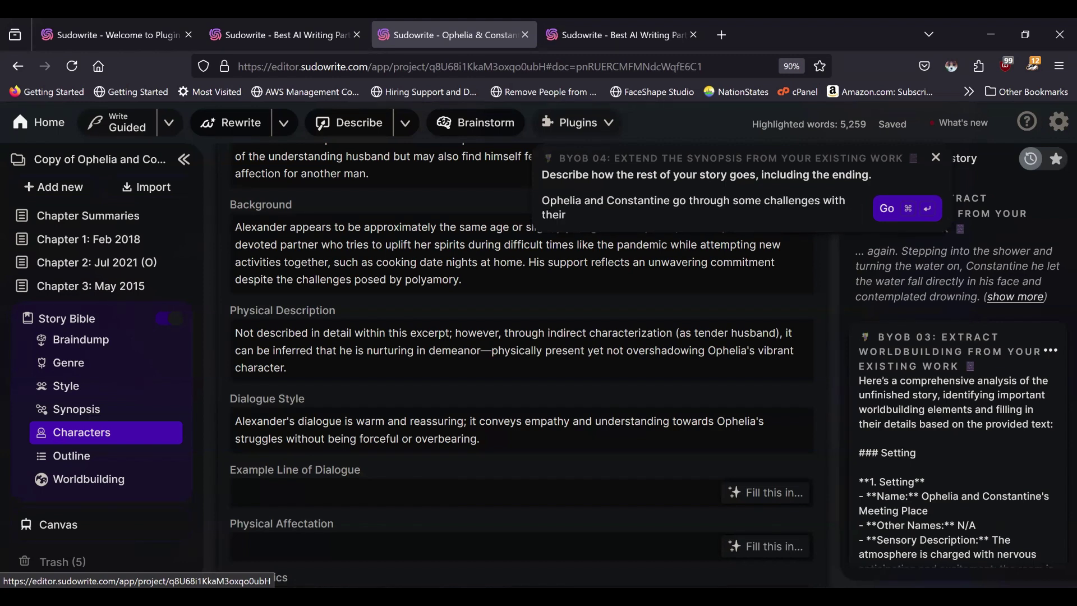
{"action": "type", "text": "respective relationships,"}
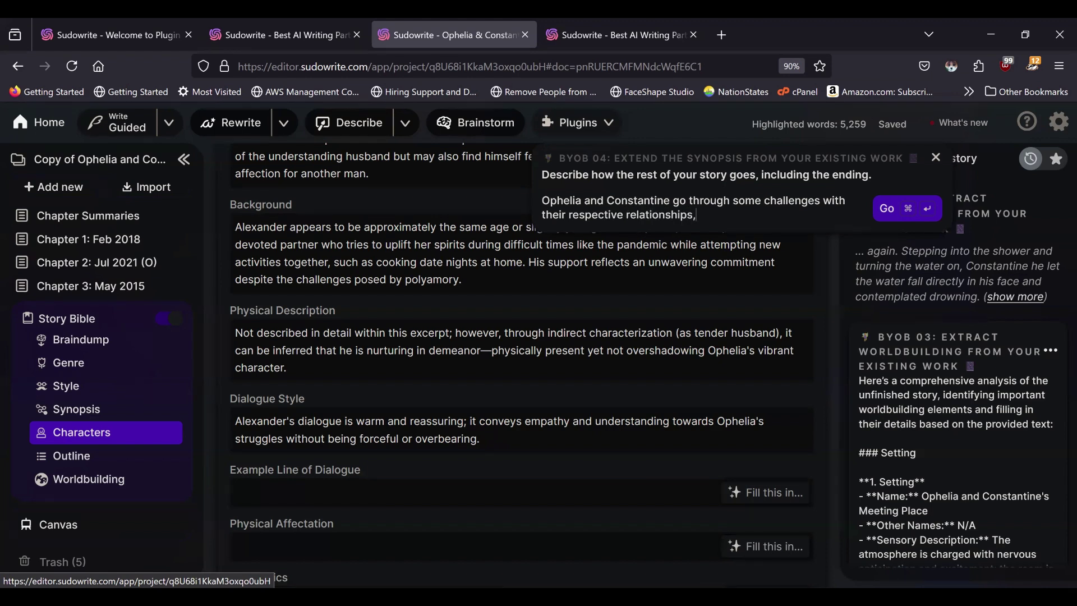
Step: Continue the story description with "but in the end, Ophelia and Alexander become couple friends with Constantine and Juliette"
{"action": "type", "text": " but in the end, Ophelia"}
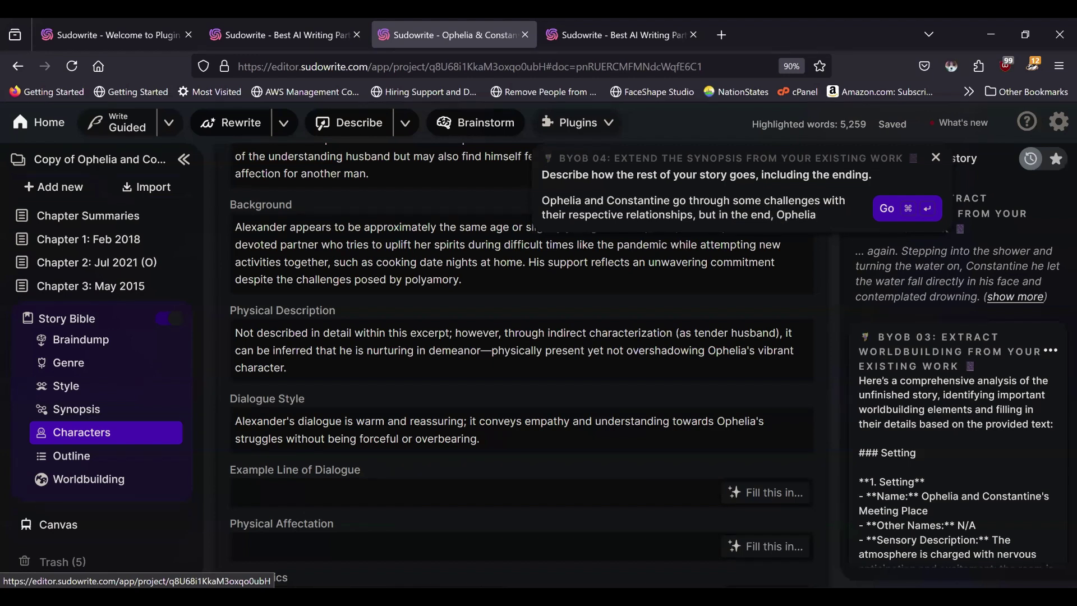
{"action": "type", "text": " and Alexander be"}
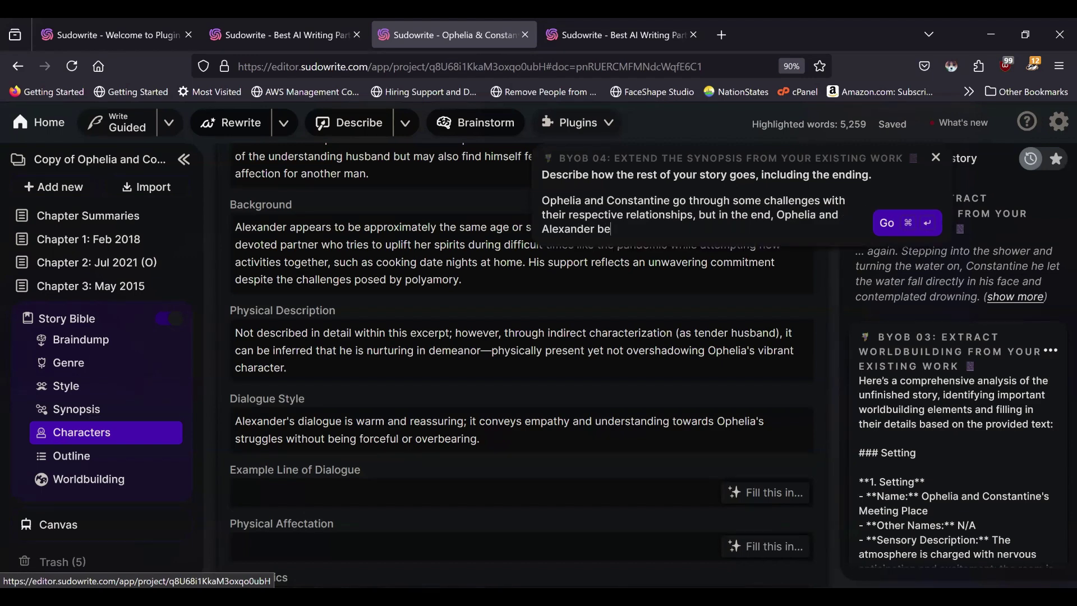
{"action": "type", "text": "come couple friends with Cons"}
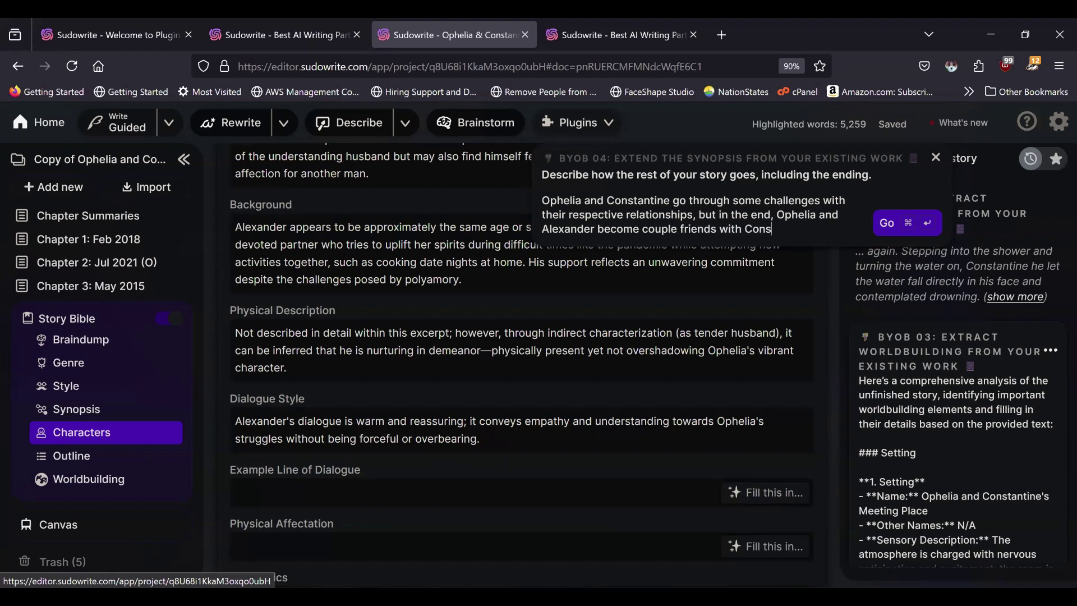
{"action": "type", "text": "tantine na"}
{"action": "key", "text": "BackSpace"}
{"action": "key", "text": "BackSpace"}
{"action": "type", "text": "and Luti"}
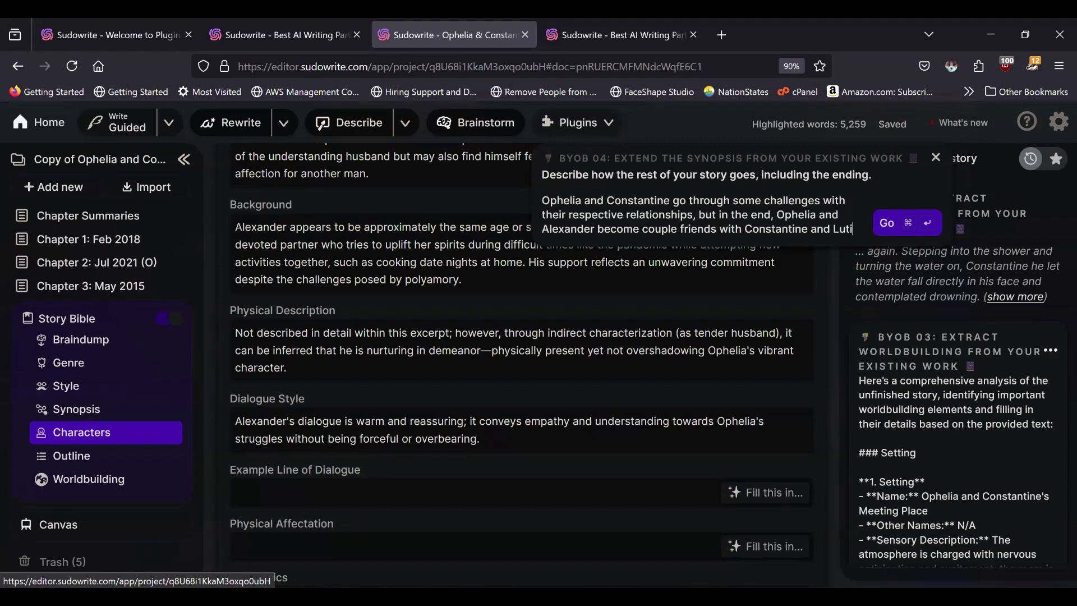
{"action": "key", "text": "BackSpace"}
{"action": "key", "text": "BackSpace"}
{"action": "key", "text": "BackSpace"}
{"action": "type", "text": "Juliette"}
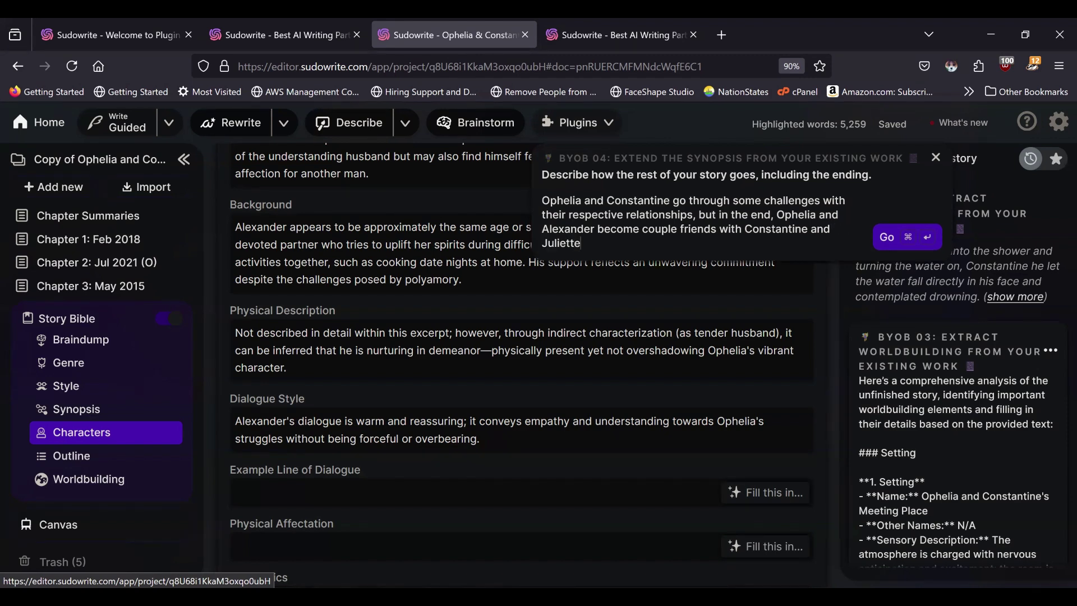
Step: Finish the description with ", and the four of them live happily ever after together." and try to run the BYOB 04 plugin
{"action": "type", "text": ", and the four of them liv"}
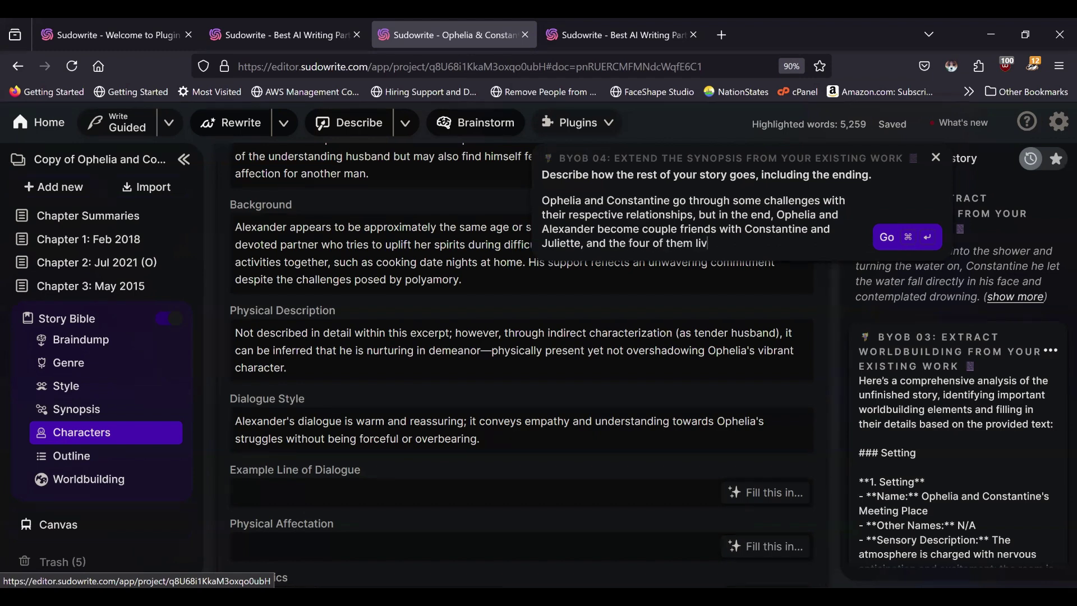
{"action": "type", "text": "e happily ever after together."}
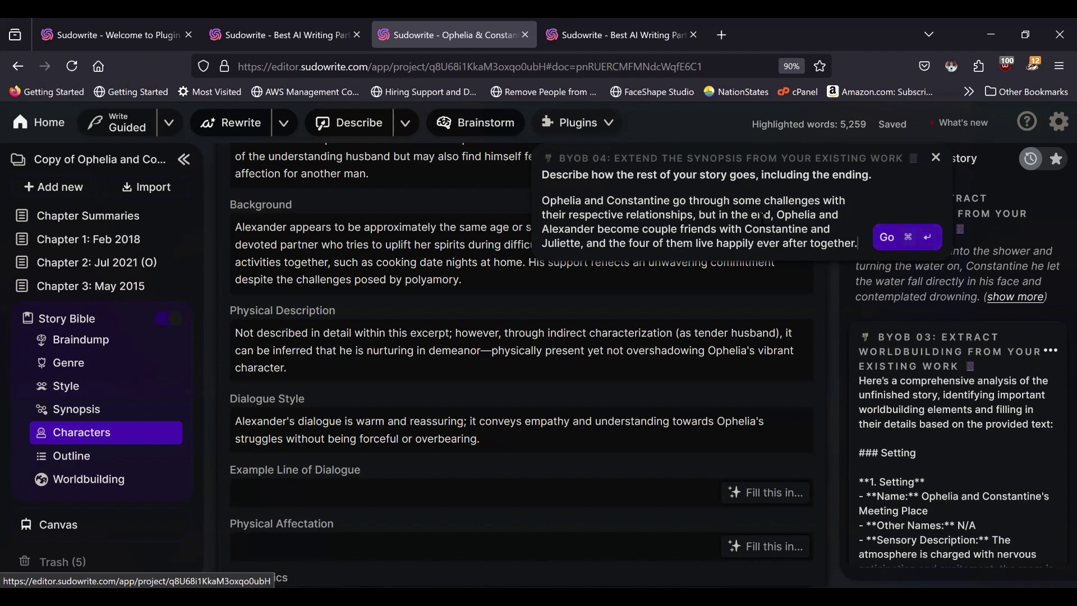
{"action": "left_click", "coordinate": [892, 240]}
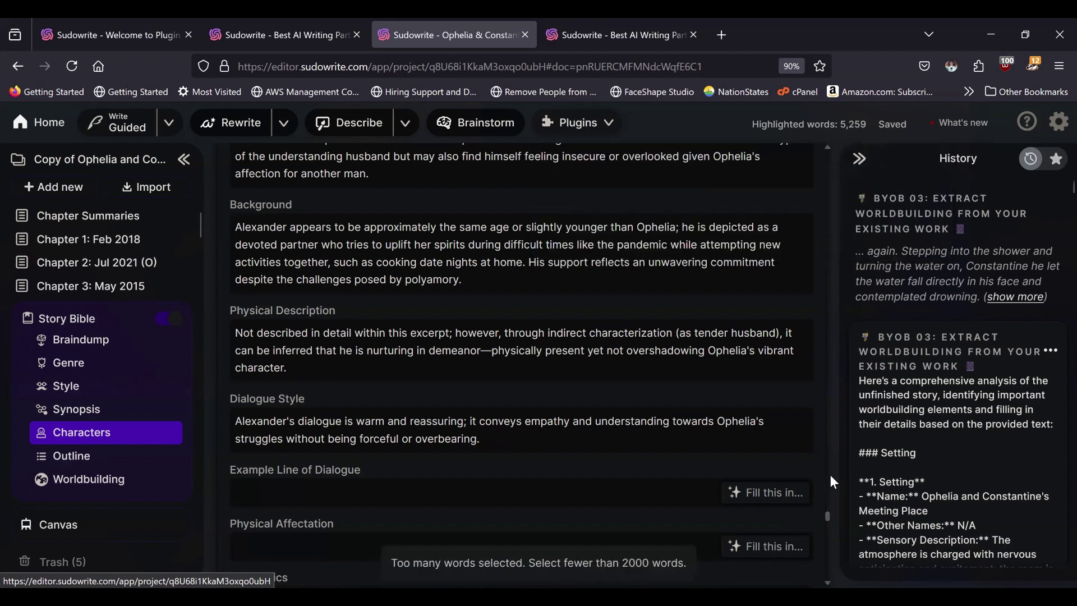
Step: Clear the text selection in the Ophelia & Constantine document and start the BYOB 04: Extend the Synopsis plugin again
{"action": "scroll", "coordinate": [648, 290], "scroll_direction": "up", "scroll_amount": 10}
{"action": "scroll", "coordinate": [650, 292], "scroll_direction": "up", "scroll_amount": 20}
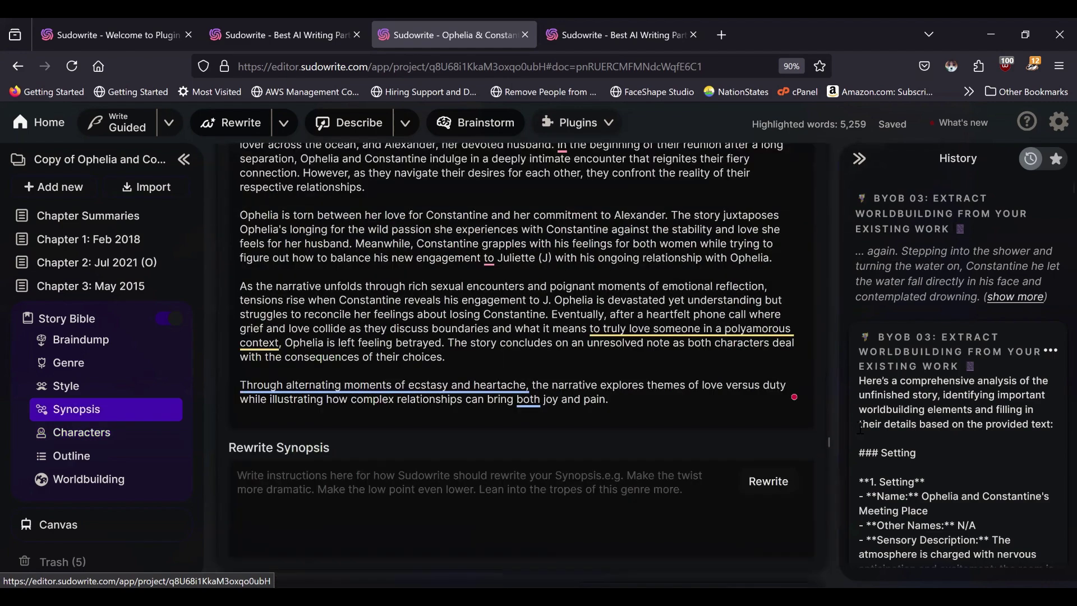
{"action": "left_click", "coordinate": [829, 447]}
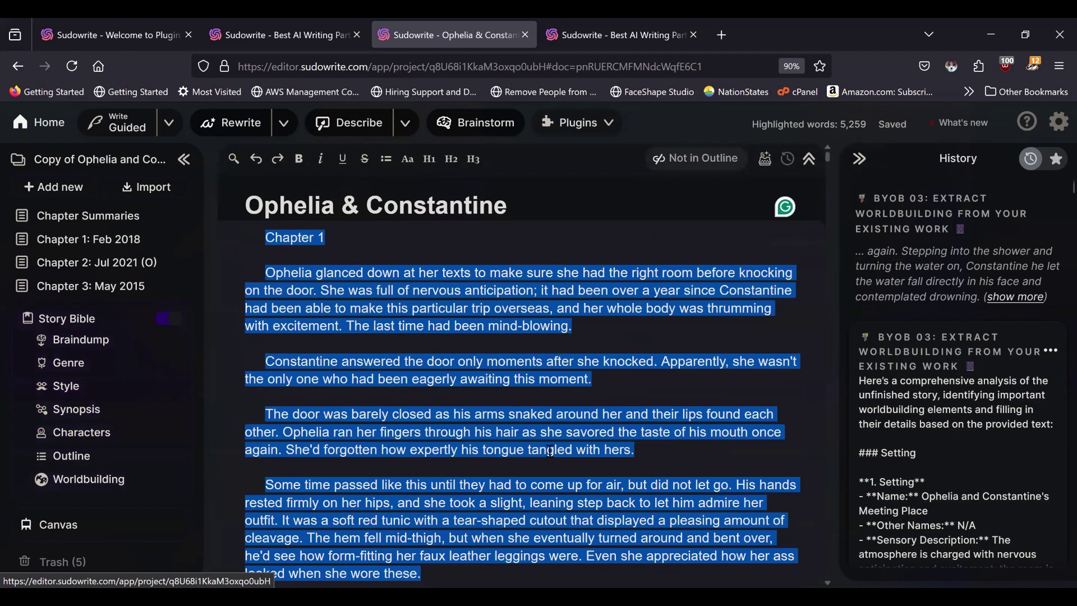
{"action": "left_click", "coordinate": [625, 374]}
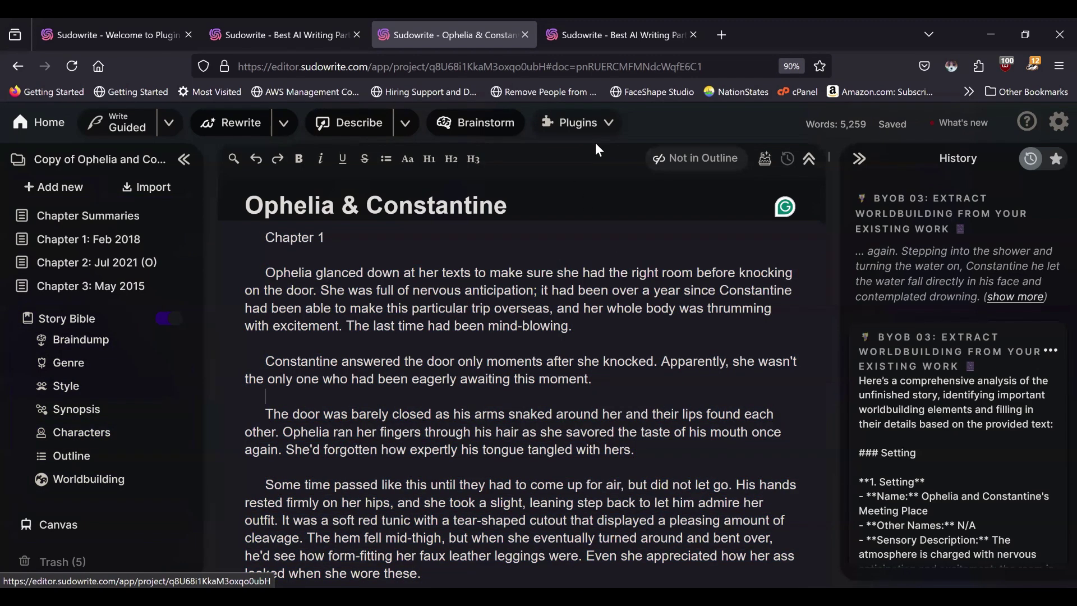
{"action": "left_click", "coordinate": [610, 134]}
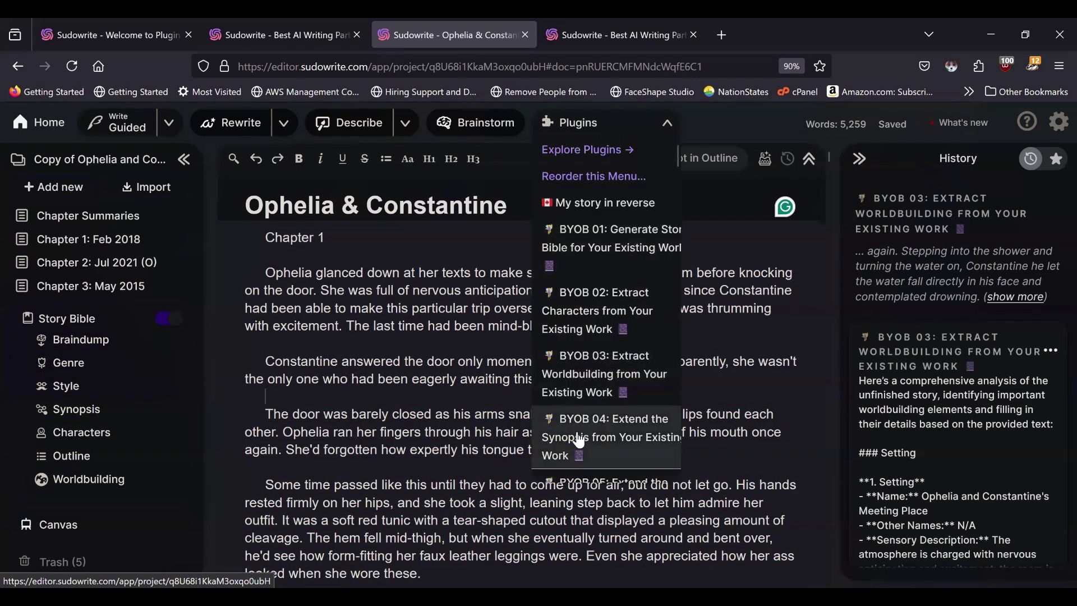
{"action": "left_click", "coordinate": [611, 432]}
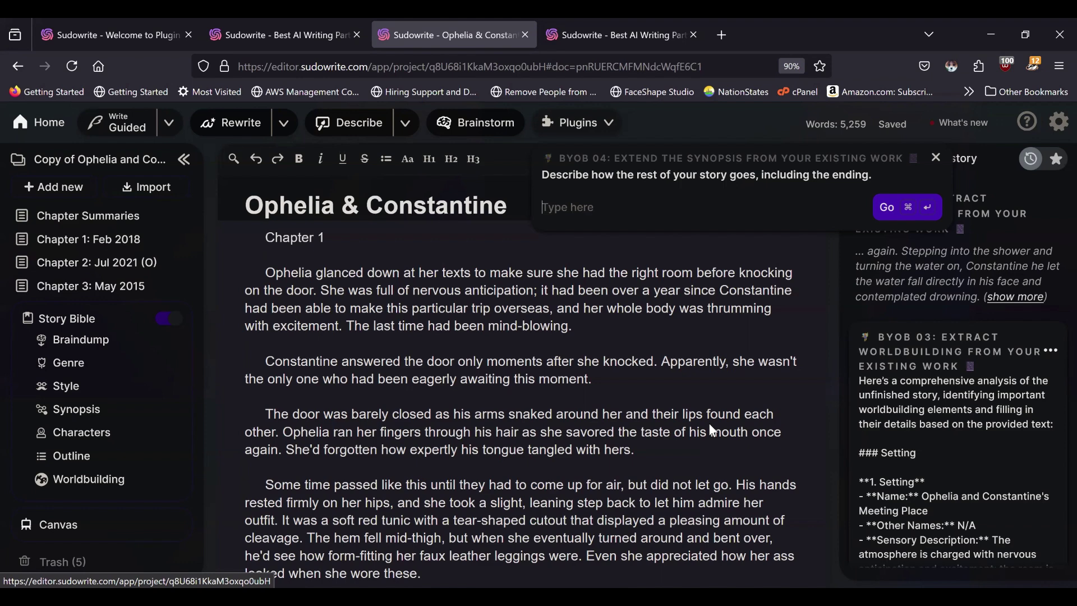
Step: Begin describing the rest of the story with "Both marriages go through some conflict, but eventually, Ophelia and Alexander become couple friends"
{"action": "type", "text": "Both marriage"}
{"action": "type", "text": "s f"}
{"action": "type", "text": "go through some "}
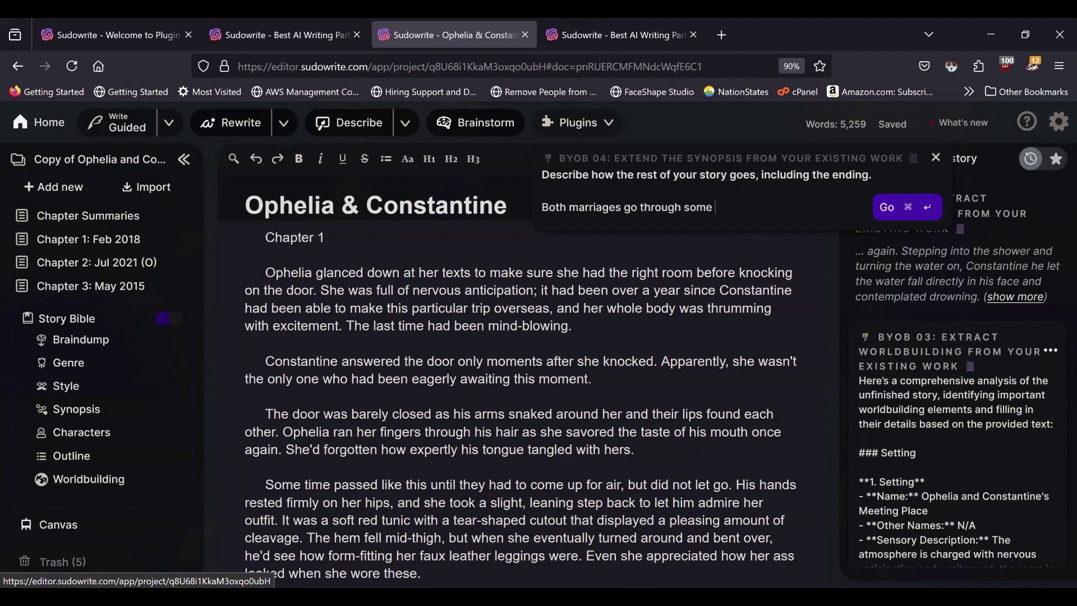
{"action": "type", "text": "conflict, but eventually, "}
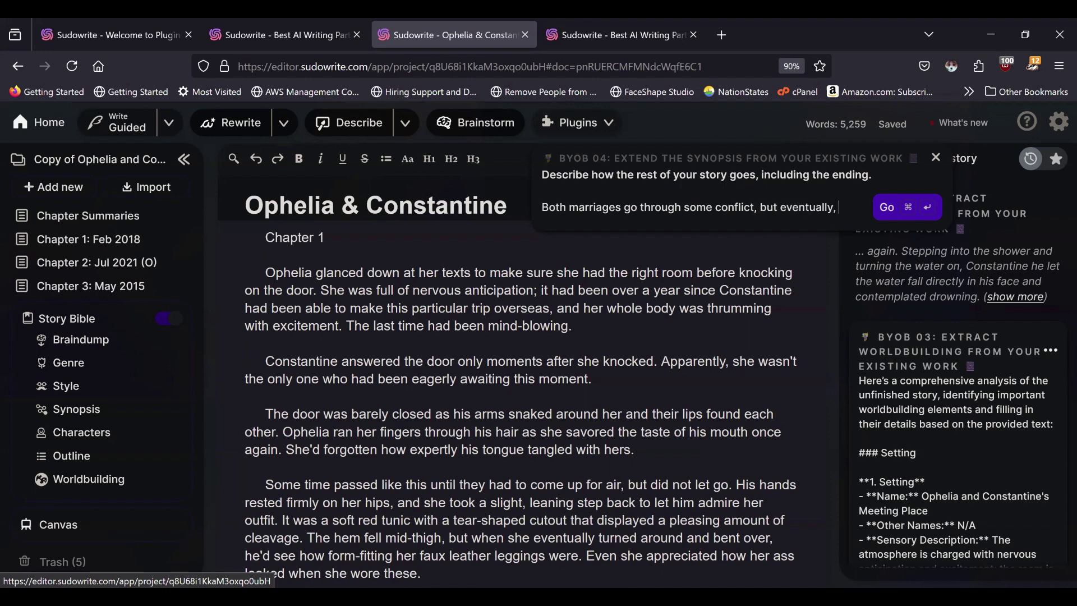
{"action": "type", "text": "Ophelia and"}
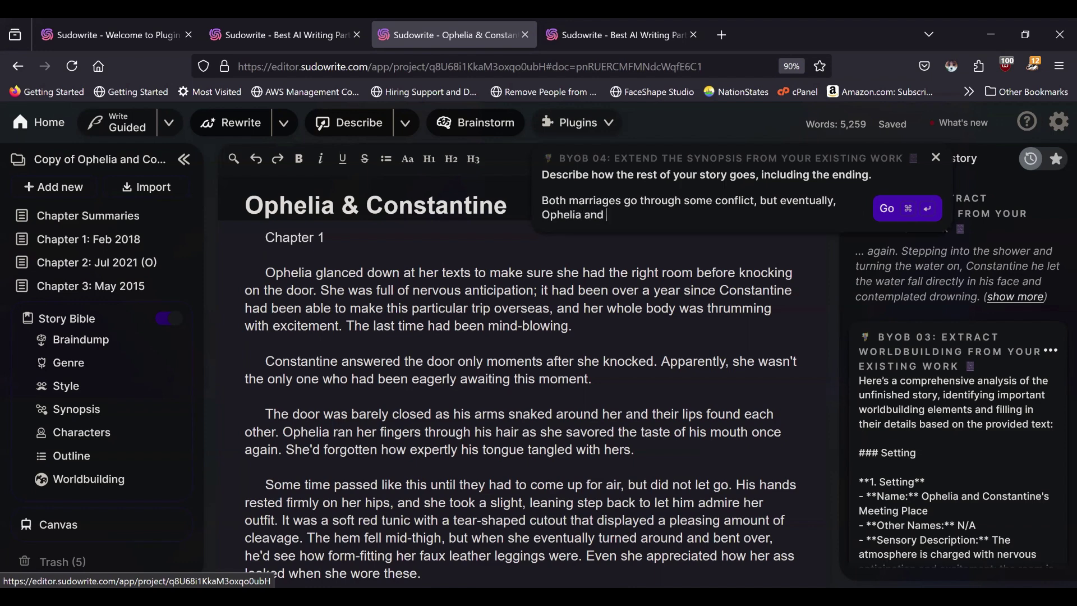
{"action": "type", "text": " Alexand"}
{"action": "key", "text": "BackSpace"}
{"action": "key", "text": "BackSpace"}
{"action": "key", "text": "BackSpace"}
{"action": "key", "text": "BackSpace"}
{"action": "type", "text": "xander become couple friends"}
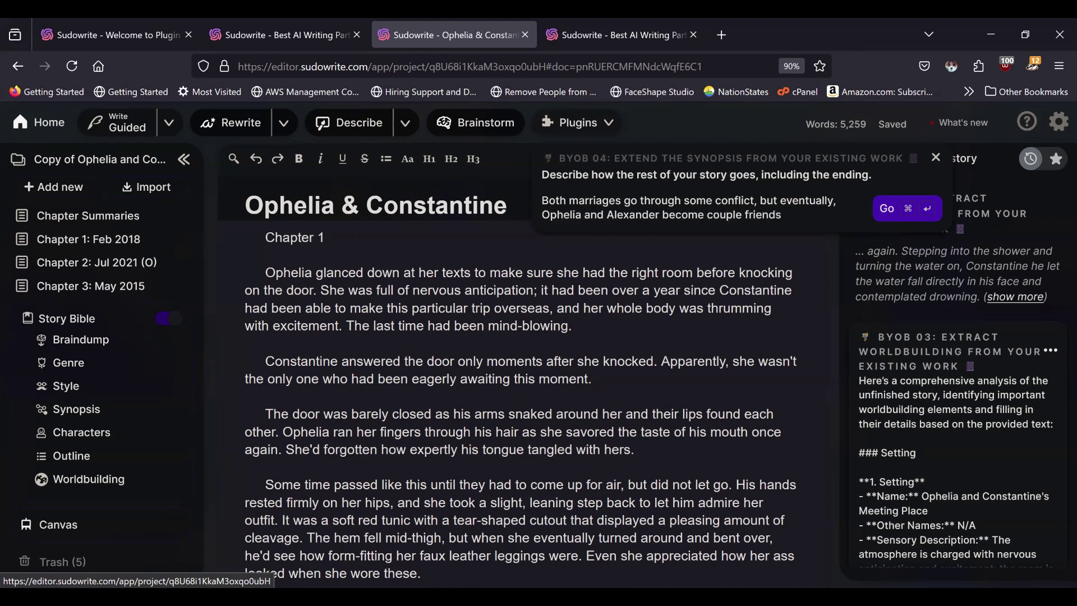
Step: Continue the description with "with Constantine and Juliette, allowing Ophelia and Constantine to get back together as a budding"
{"action": "type", "text": " with Constantine and "}
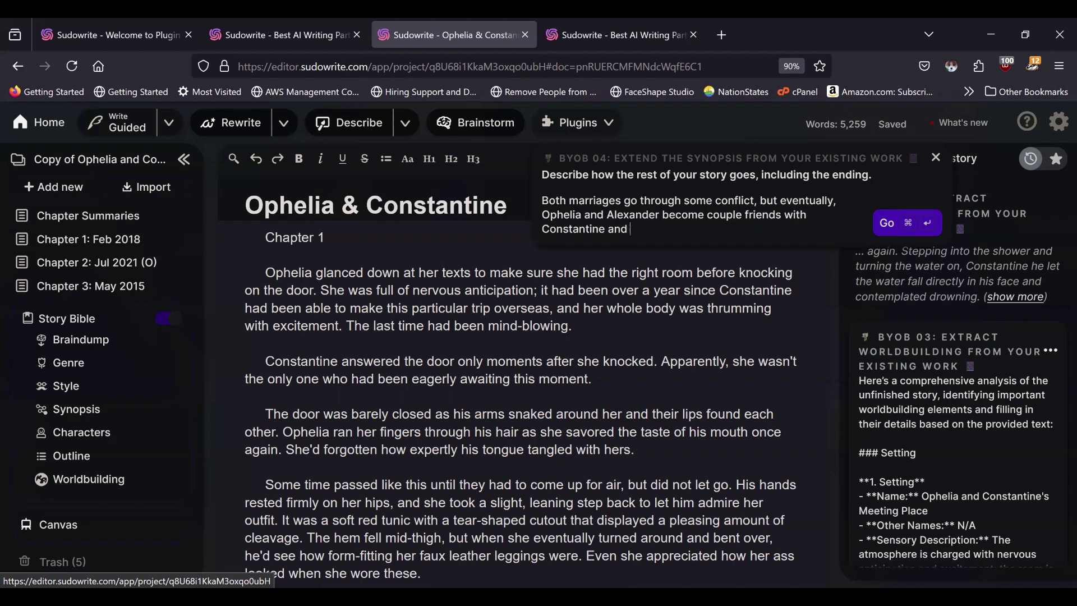
{"action": "type", "text": "Juliette, allowing Ophelia "}
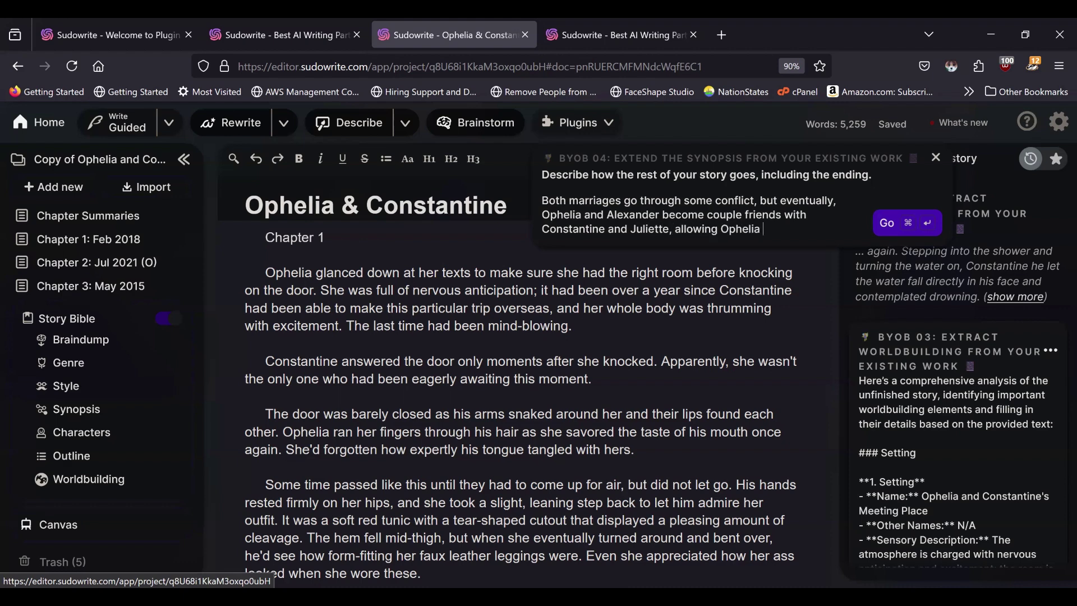
{"action": "type", "text": "and Constantine t"}
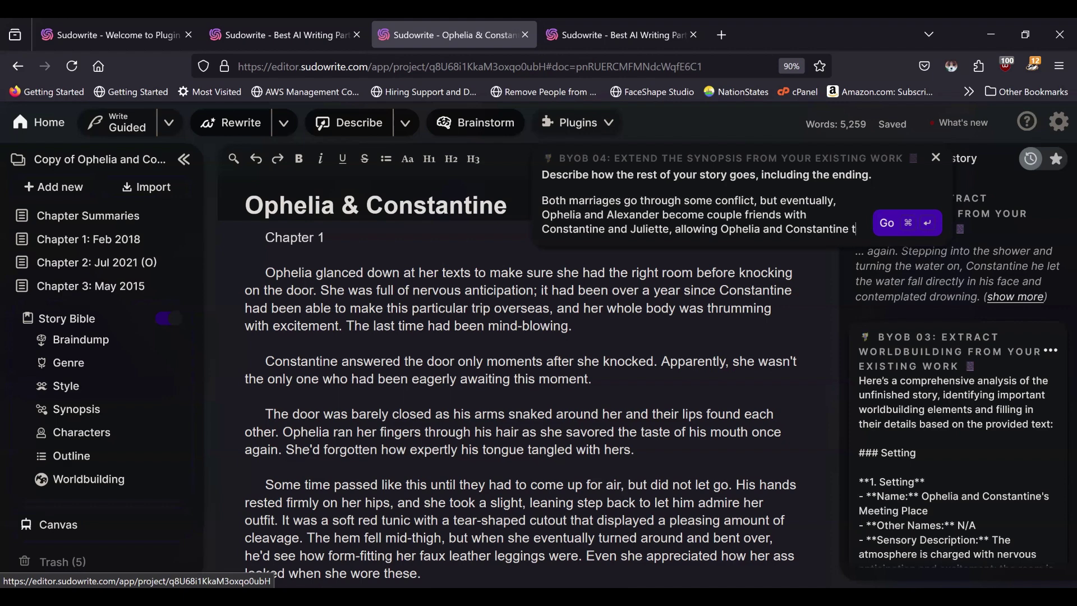
{"action": "type", "text": "o get back to"}
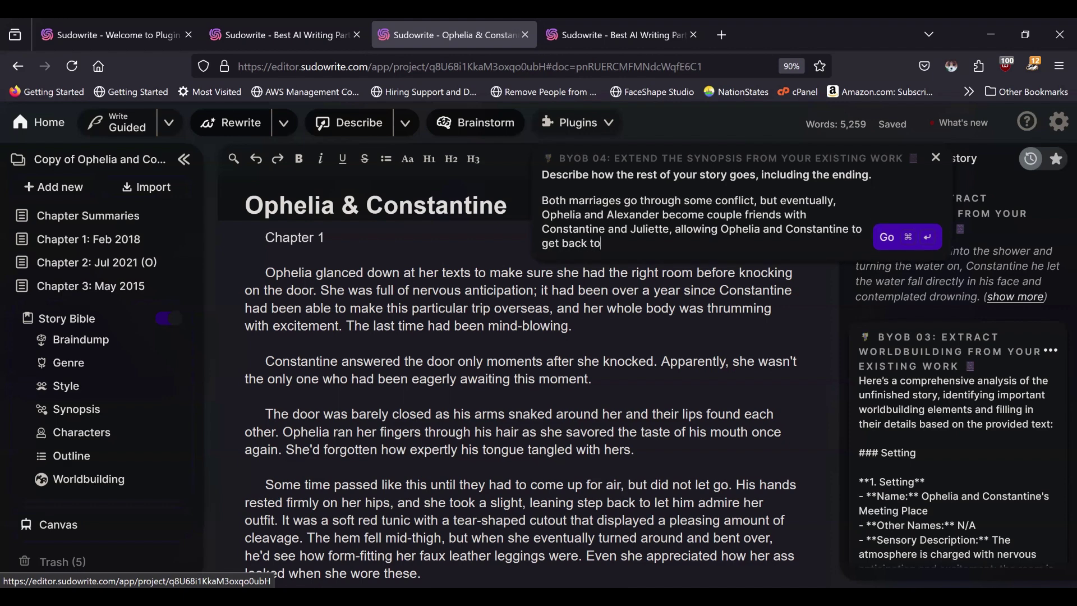
{"action": "type", "text": "gether as a budding rela"}
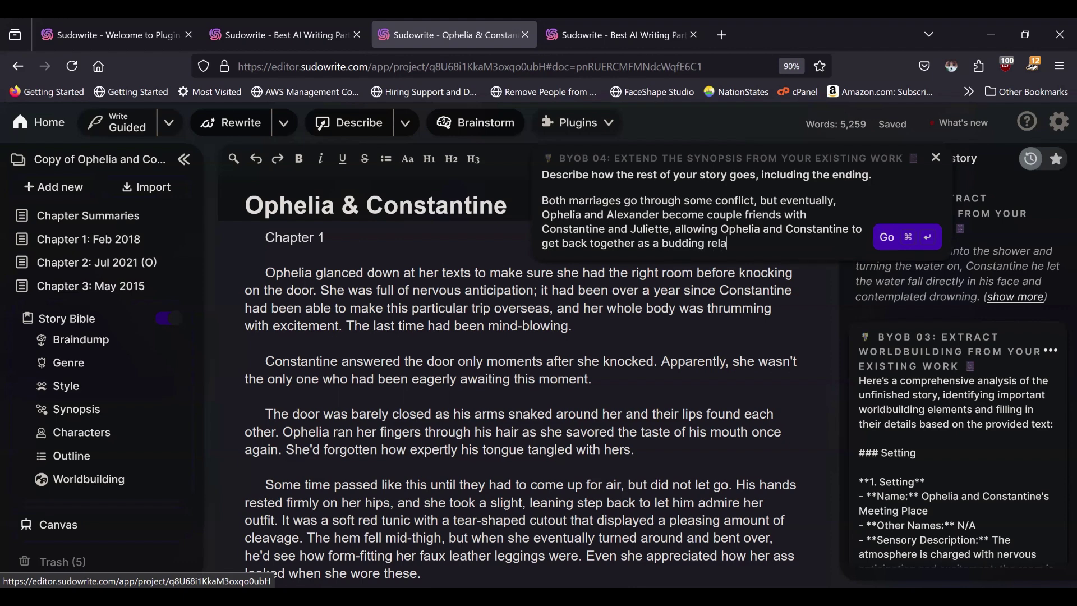
Step: Finish the description with "relationship between Alexander and Juliette begins to bloom. Happily ever after!" and run the plugin to generate the extended synopsis
{"action": "type", "text": "etionshi"}
{"action": "key", "text": "ctrl+BackSpace"}
{"action": "type", "text": "relationship between Alexande"}
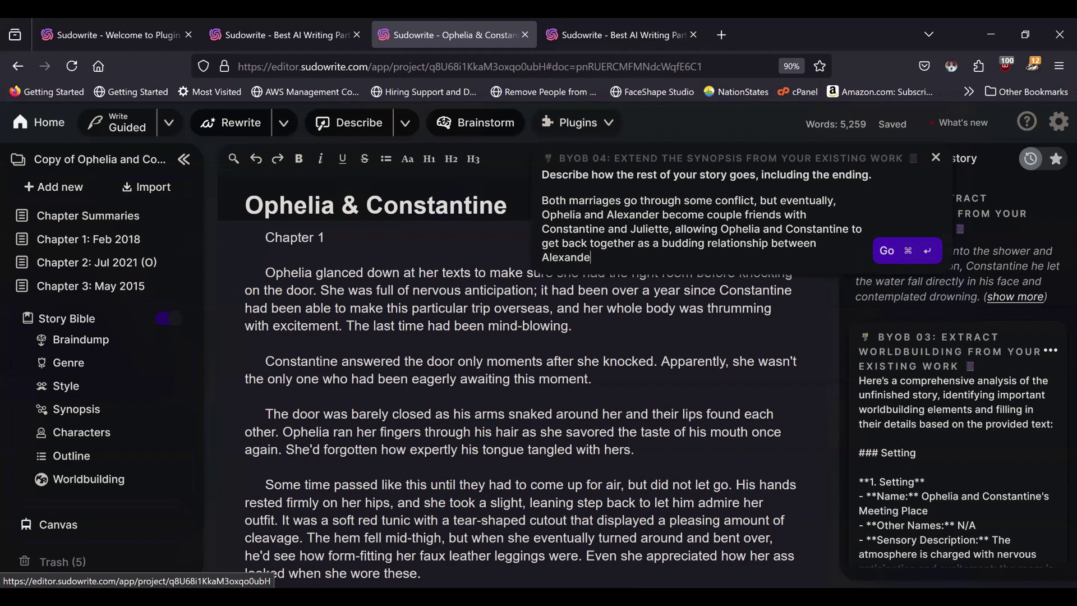
{"action": "type", "text": "r and Juliette begi"}
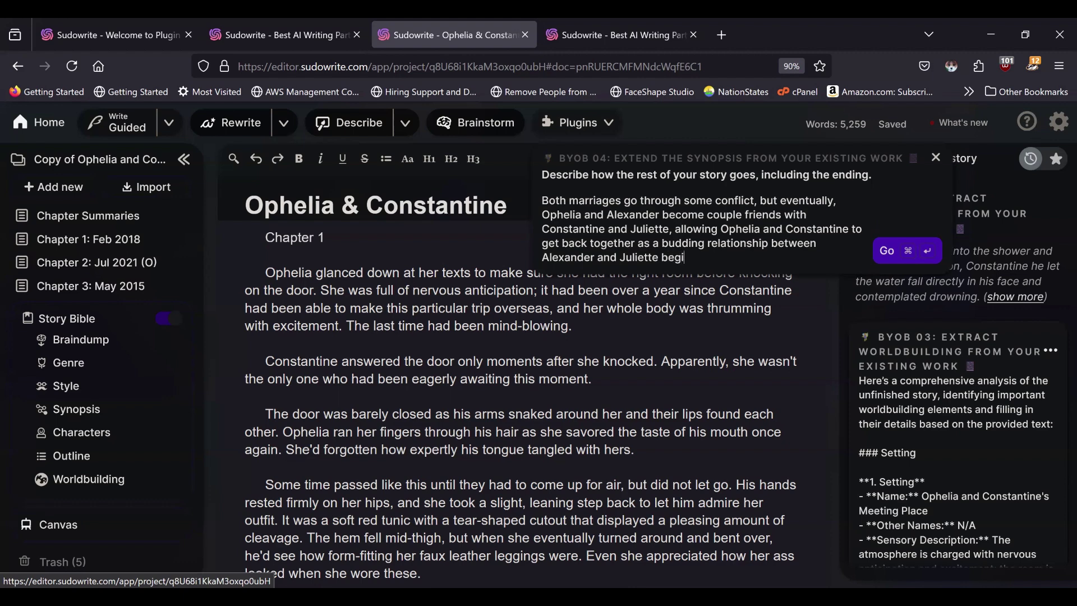
{"action": "type", "text": "ns to bloom. Happily ever after!"}
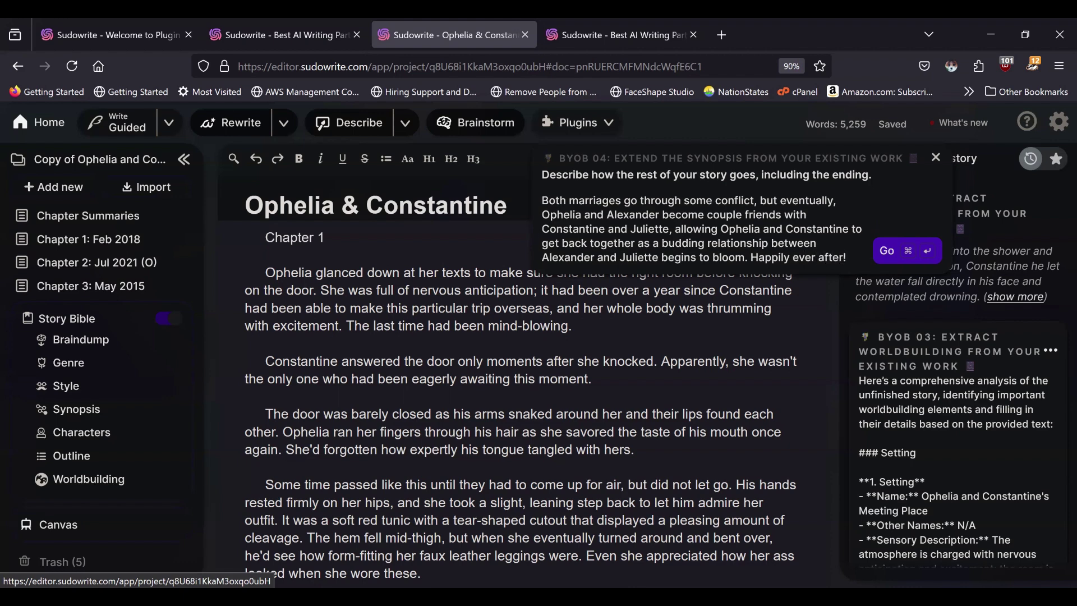
{"action": "key", "text": "ctrl+a"}
{"action": "left_click", "coordinate": [886, 259]}
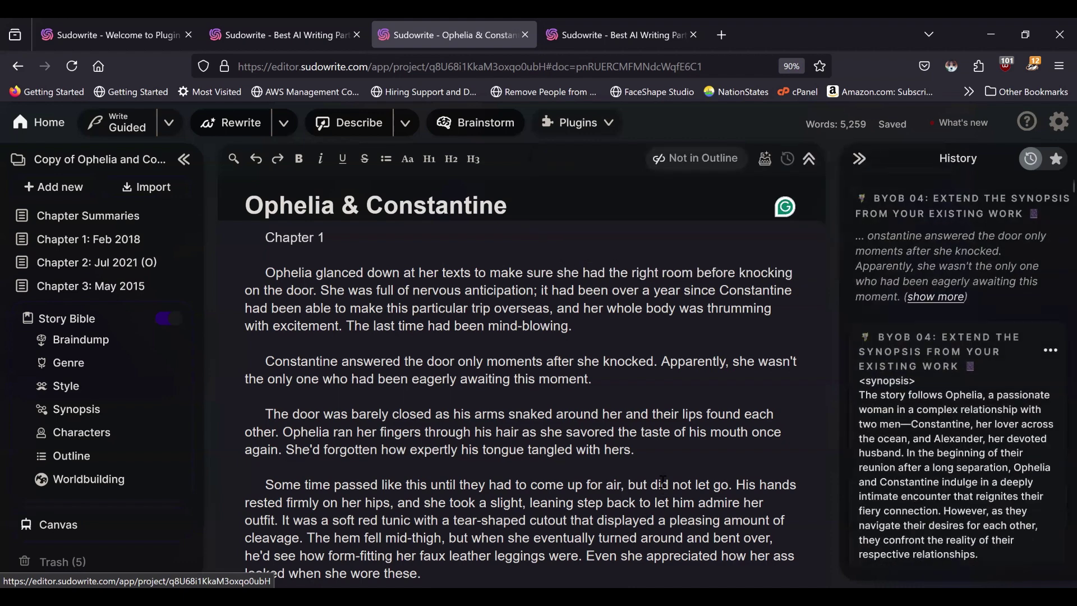
{"action": "scroll", "coordinate": [937, 452], "scroll_direction": "down", "scroll_amount": 3}
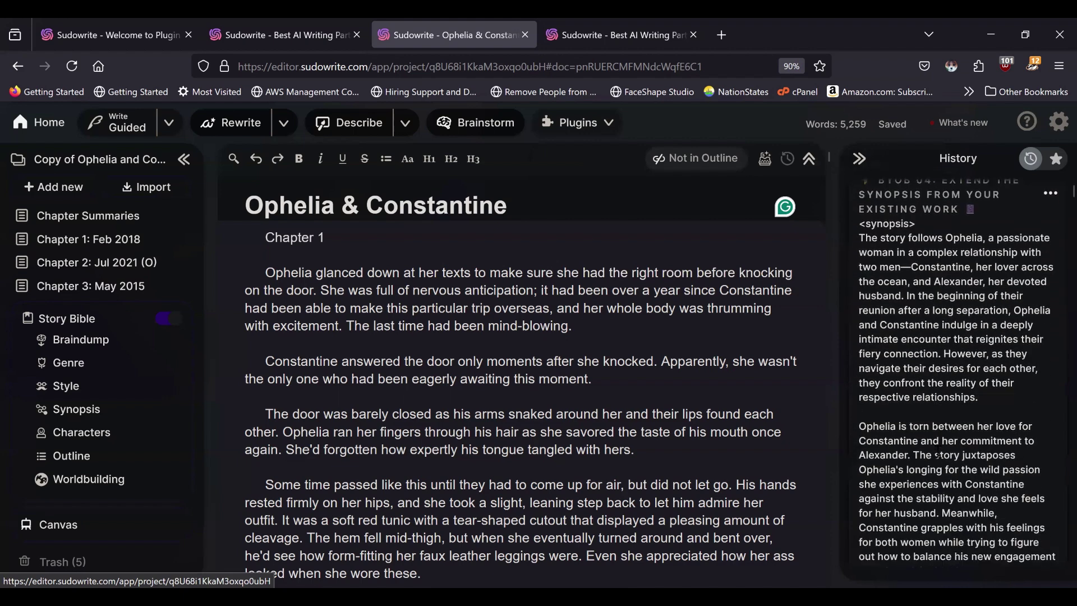
Step: Read through the extended synopsis generated by BYOB 04 in the history, from its opening to the ending
{"action": "scroll", "coordinate": [937, 455], "scroll_direction": "down", "scroll_amount": 3}
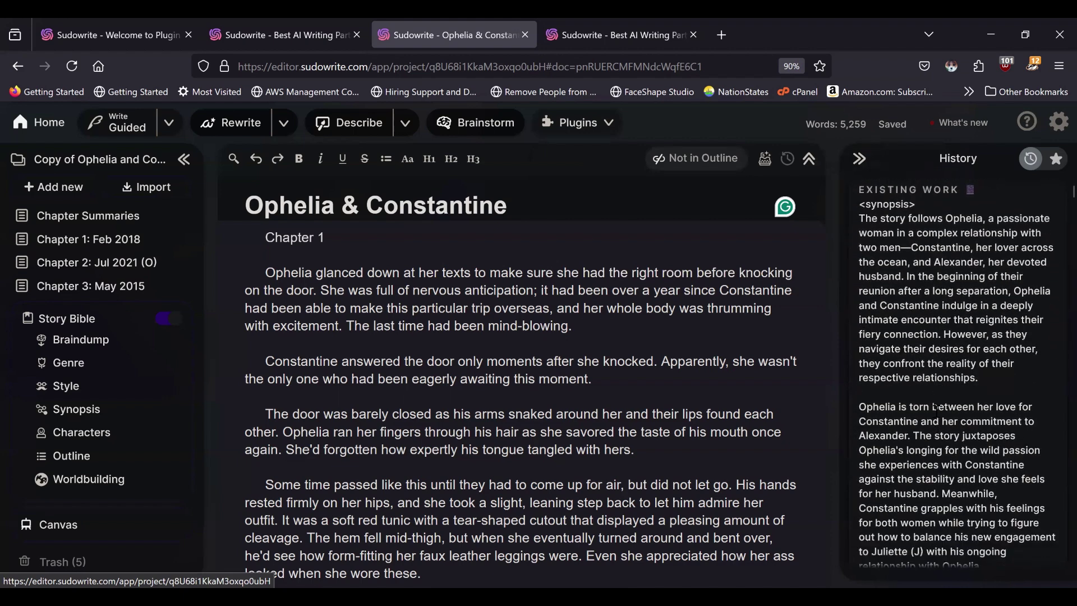
{"action": "scroll", "coordinate": [936, 410], "scroll_direction": "down", "scroll_amount": 2}
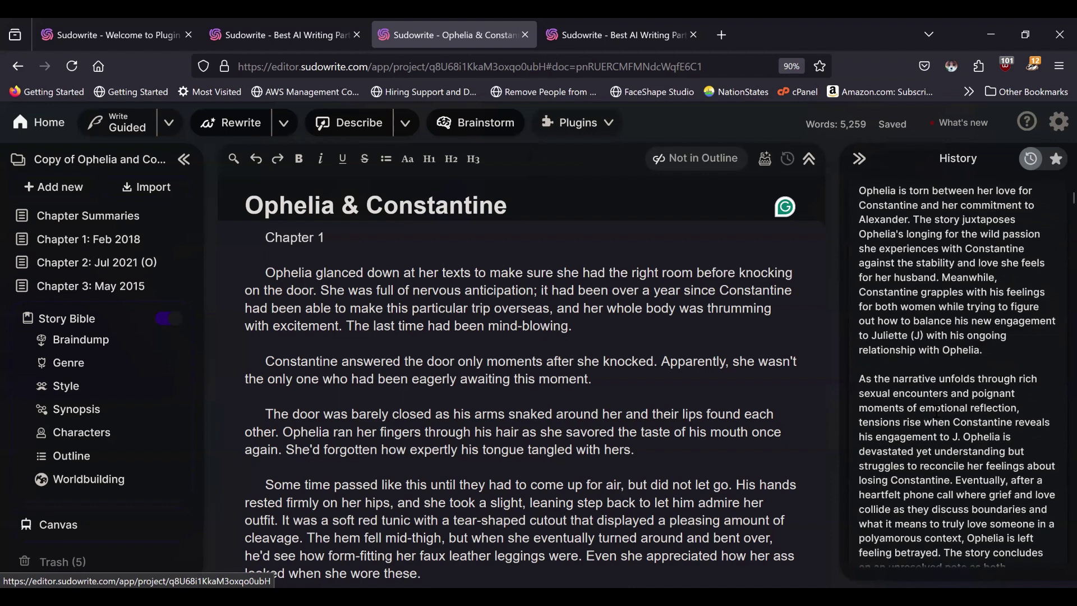
{"action": "scroll", "coordinate": [937, 410], "scroll_direction": "down", "scroll_amount": 3}
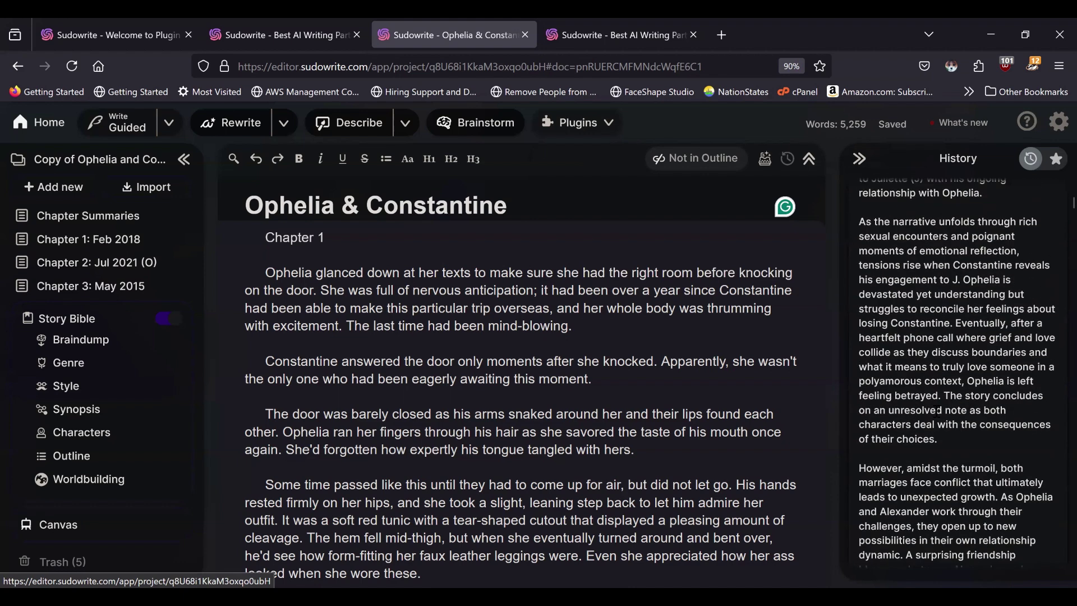
{"action": "scroll", "coordinate": [937, 412], "scroll_direction": "down", "scroll_amount": 2}
{"action": "scroll", "coordinate": [934, 416], "scroll_direction": "up", "scroll_amount": 6}
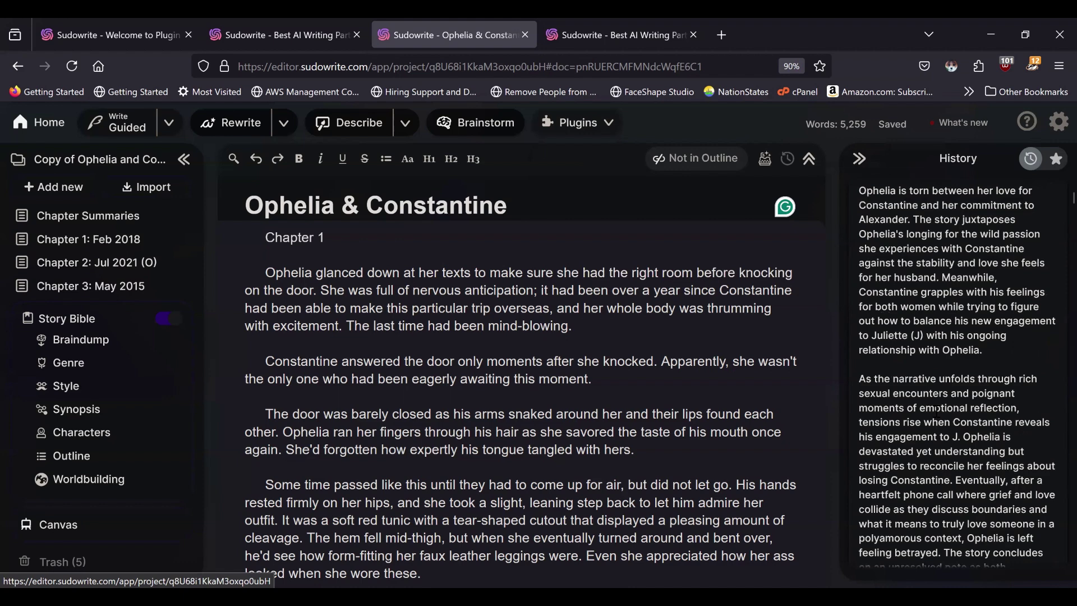
{"action": "scroll", "coordinate": [936, 409], "scroll_direction": "up", "scroll_amount": 2}
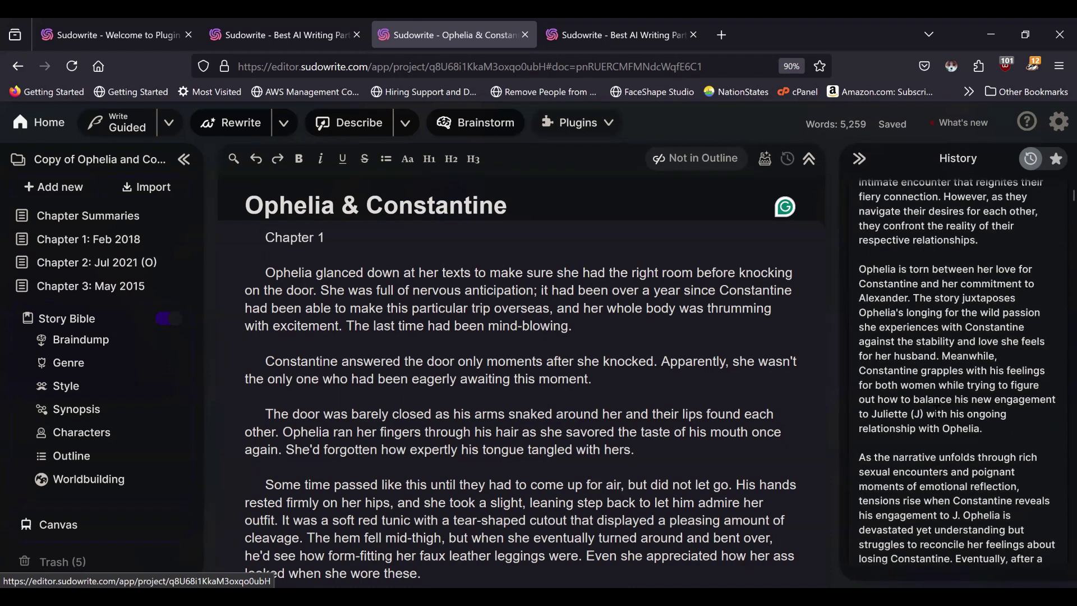
{"action": "scroll", "coordinate": [937, 414], "scroll_direction": "down", "scroll_amount": 15}
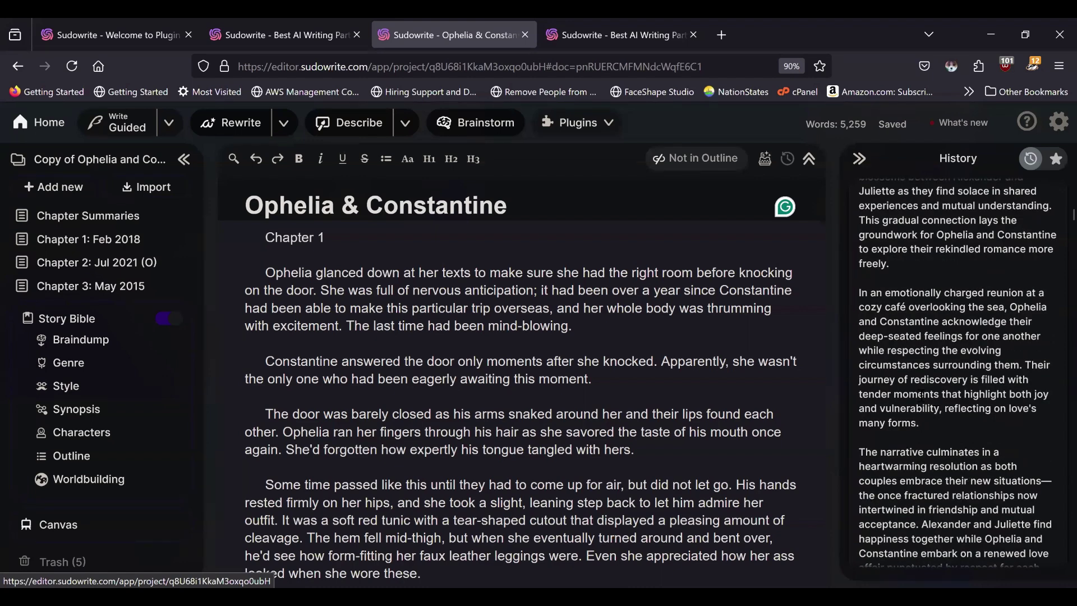
{"action": "scroll", "coordinate": [915, 418], "scroll_direction": "down", "scroll_amount": 2}
{"action": "scroll", "coordinate": [948, 320], "scroll_direction": "down", "scroll_amount": 8}
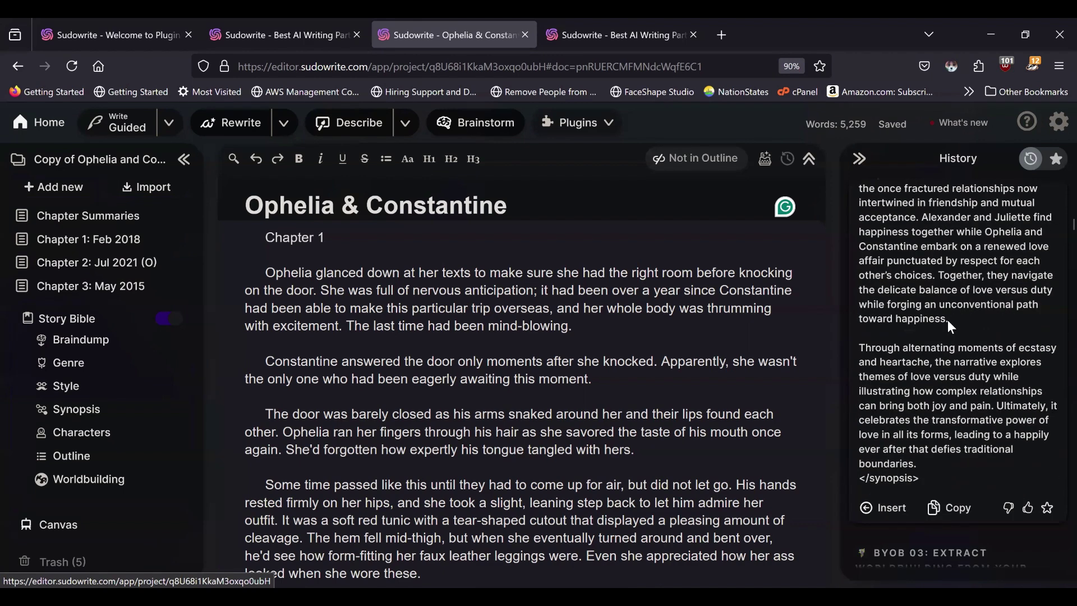
Step: Copy the generated synopsis from the history and check the BYOB 04 plugin's credit use in the recent account activity
{"action": "left_click", "coordinate": [949, 428]}
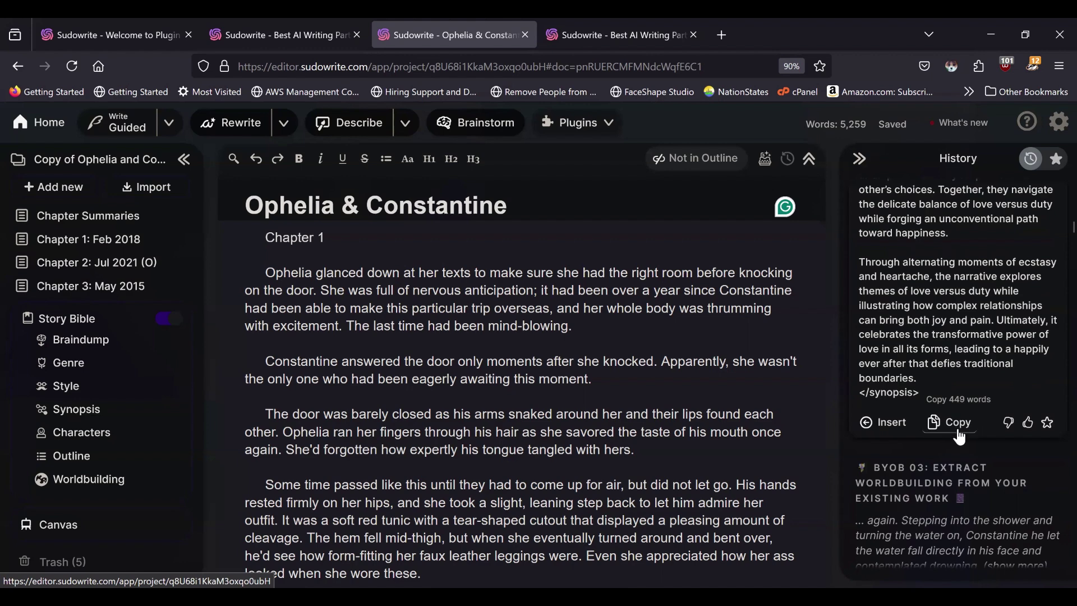
{"action": "left_click", "coordinate": [1059, 121]}
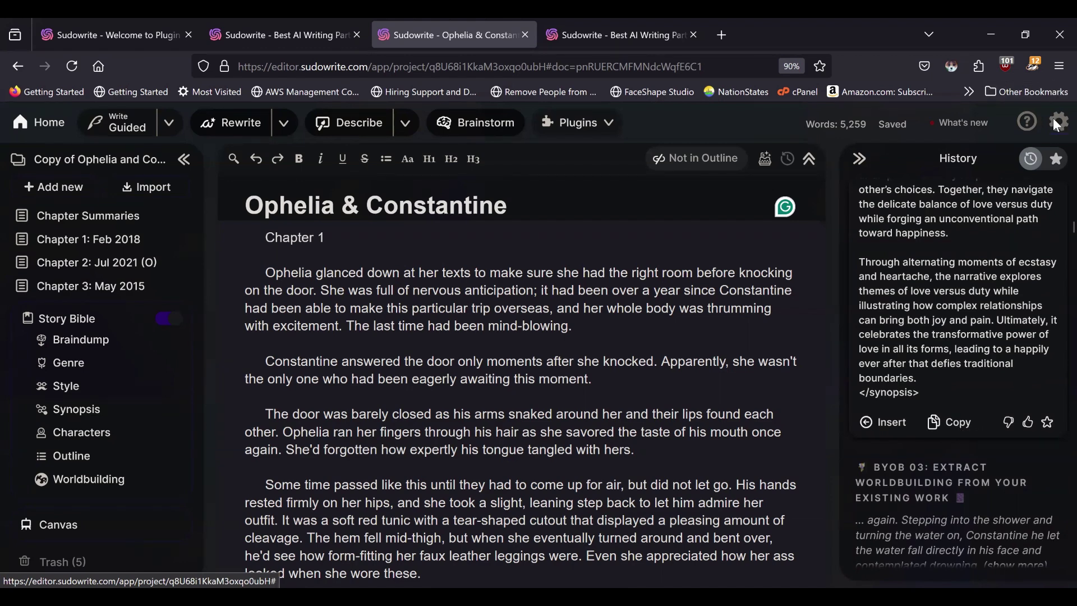
{"action": "left_click", "coordinate": [809, 336]}
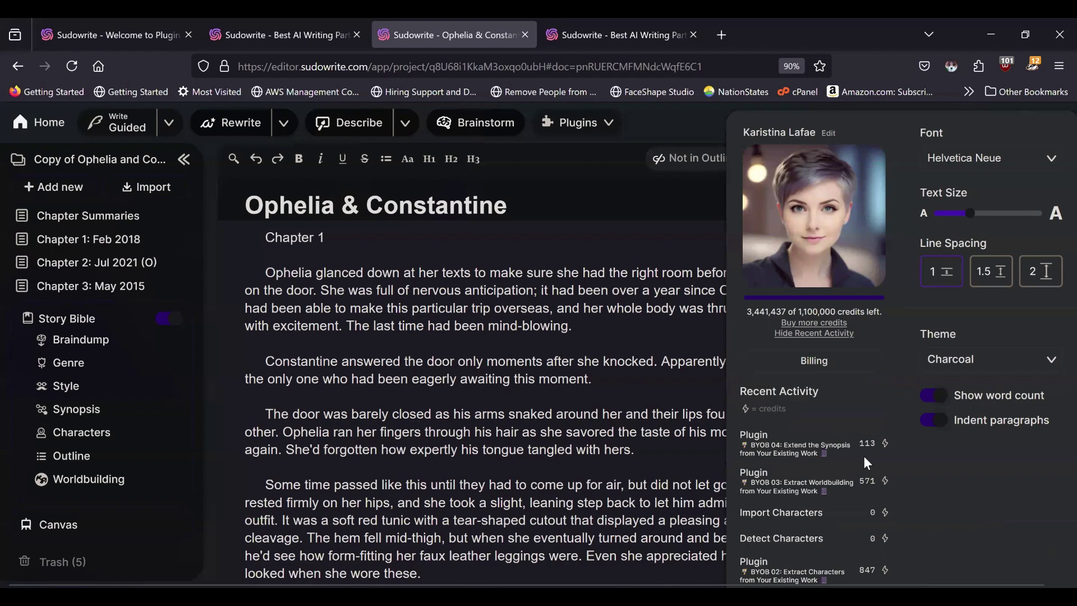
{"action": "left_click", "coordinate": [499, 460]}
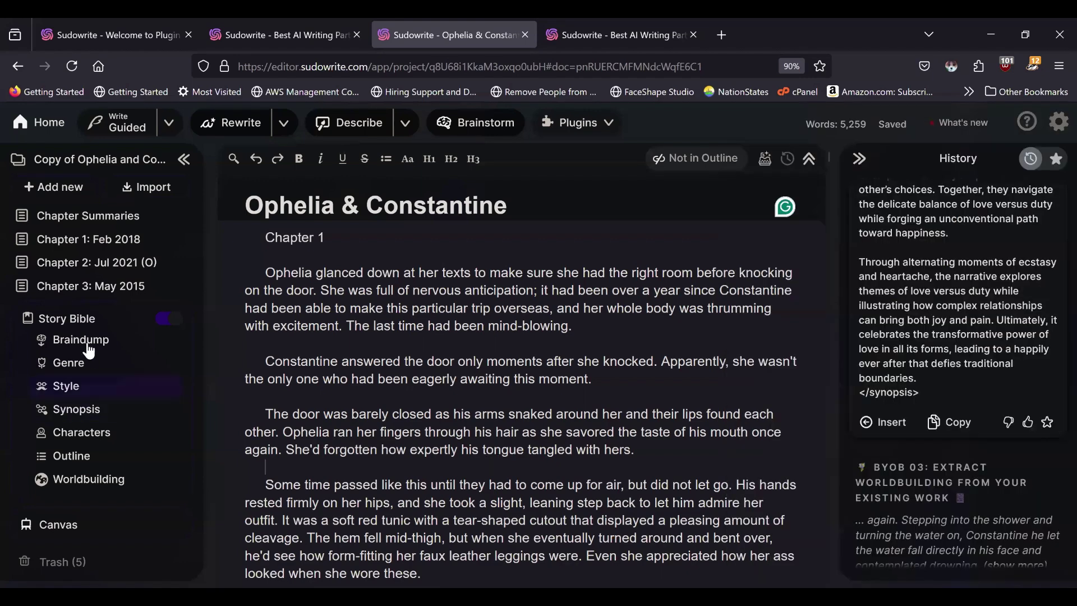
Step: Paste the copied BYOB 04 output on a new line below the existing text in the Story Bible's Synopsis
{"action": "left_click", "coordinate": [71, 409]}
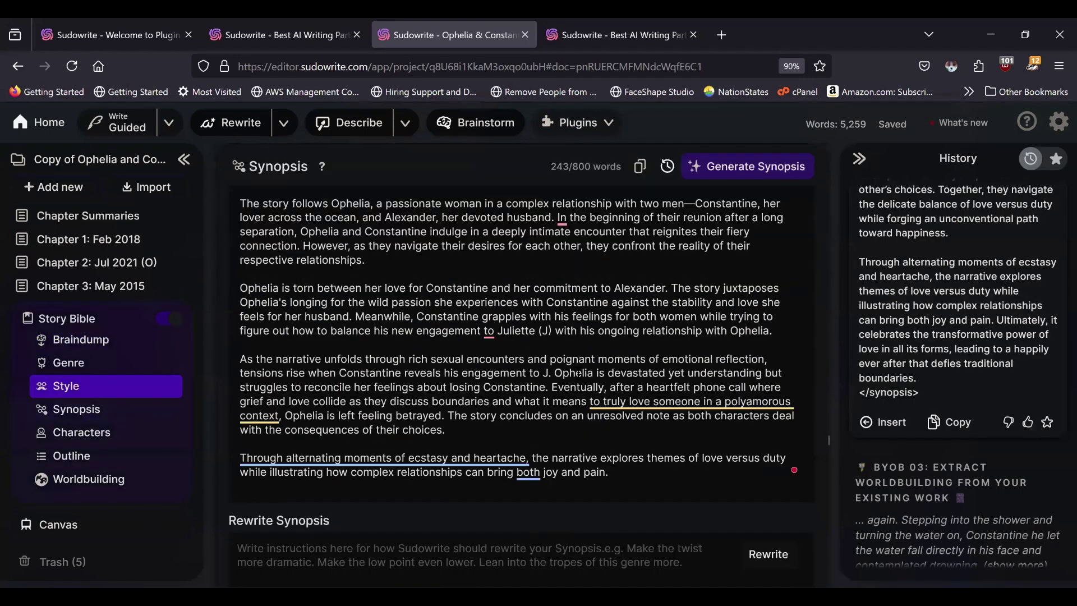
{"action": "left_click", "coordinate": [650, 470]}
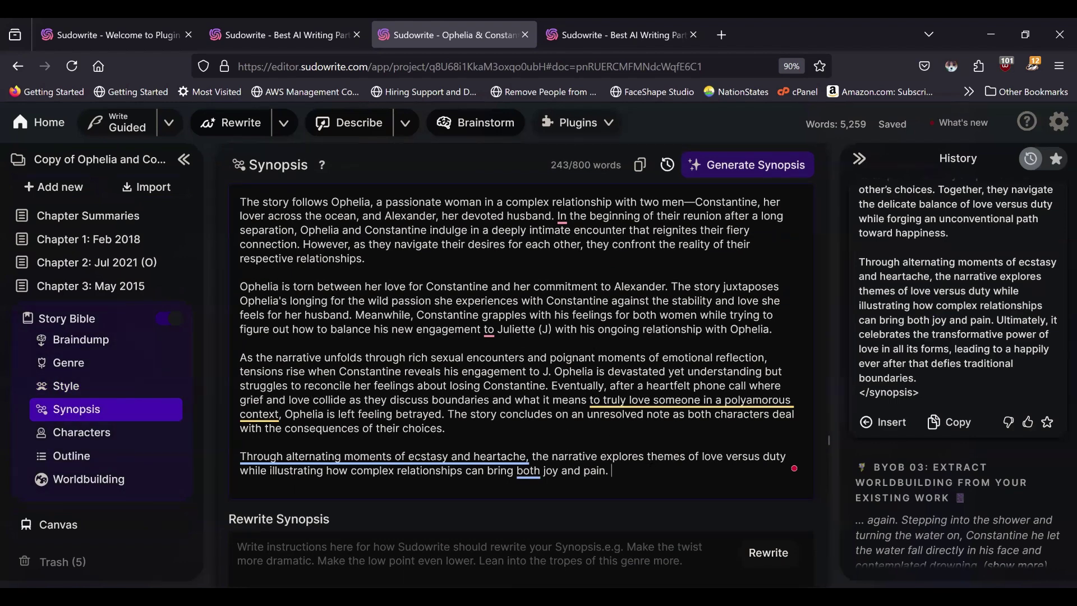
{"action": "key", "text": "Return"}
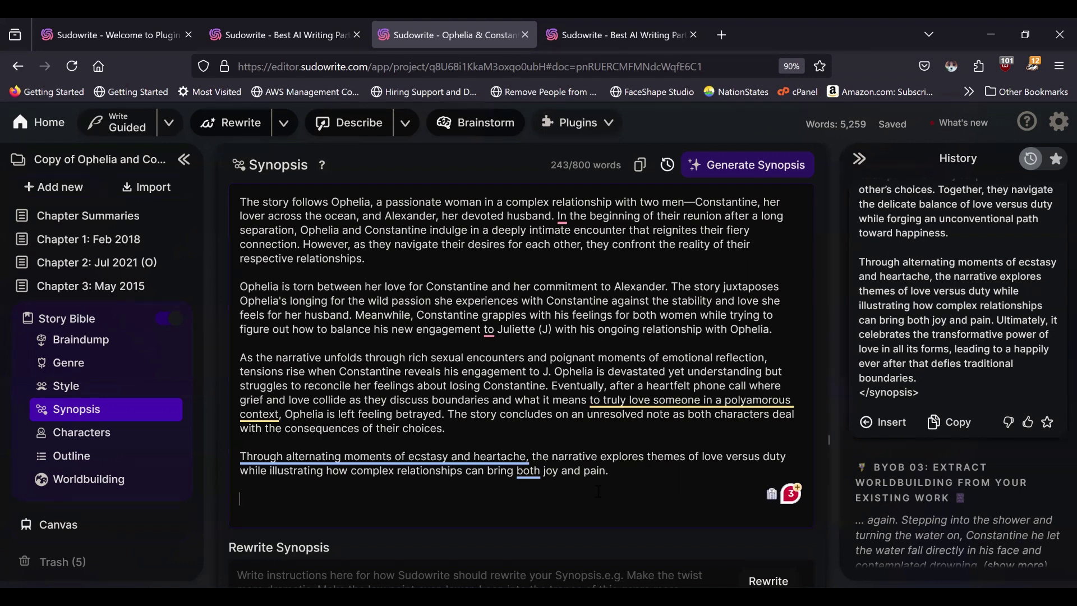
{"action": "key", "text": "ctrl+z"}
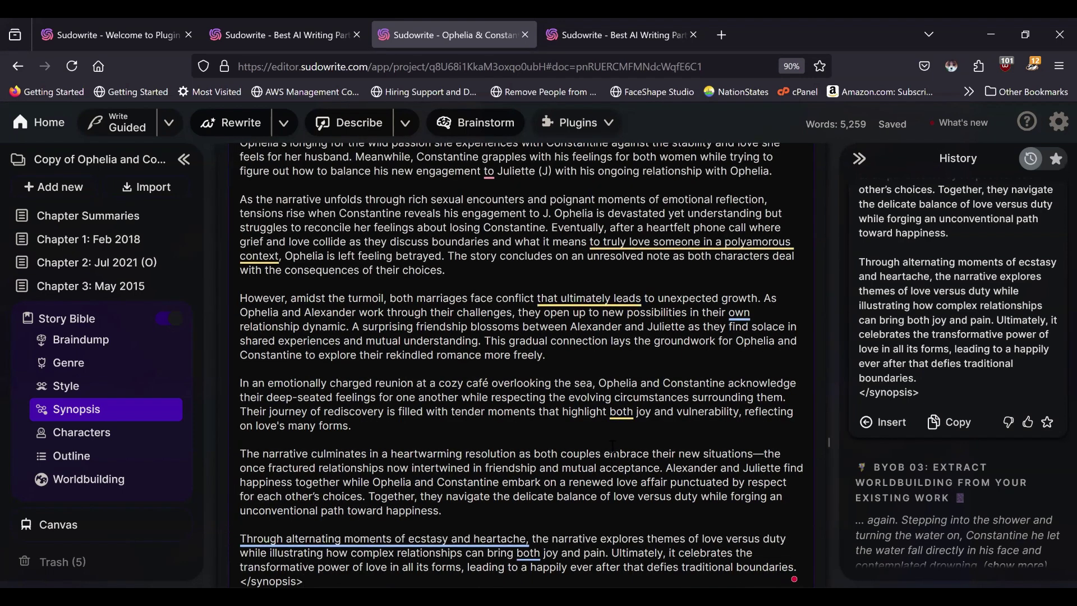
Step: Delete the closing </synopsis> tag and the opening <synopsis> tag around the pasted synopsis text
{"action": "scroll", "coordinate": [320, 475], "scroll_direction": "down", "scroll_amount": 2}
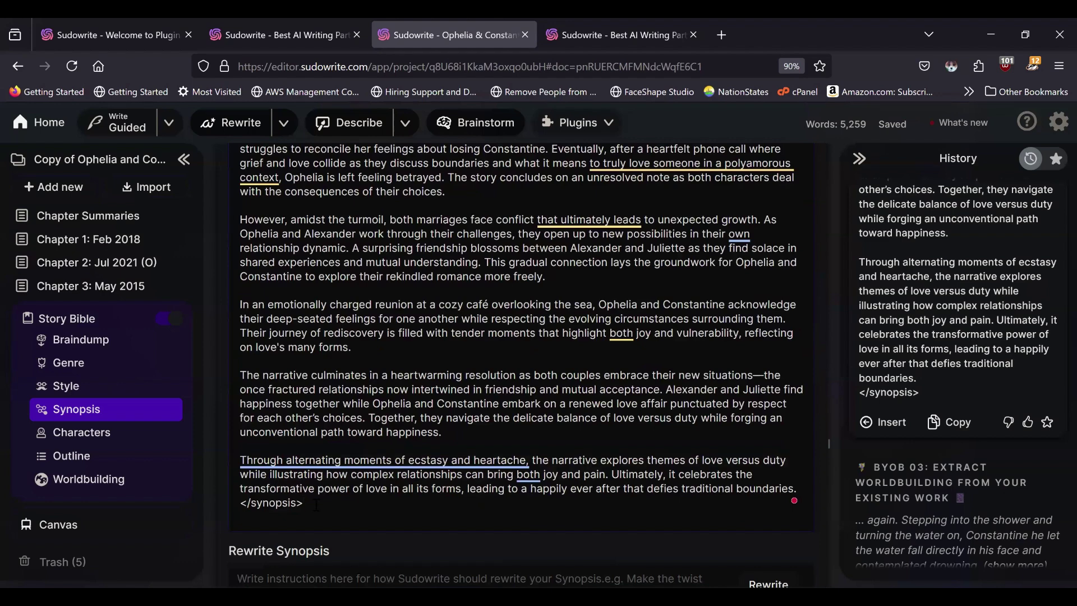
{"action": "left_click_drag", "start_coordinate": [317, 505], "coordinate": [228, 504]}
{"action": "key", "text": "BackSpace"}
{"action": "scroll", "coordinate": [458, 366], "scroll_direction": "up", "scroll_amount": 3}
{"action": "scroll", "coordinate": [458, 366], "scroll_direction": "up", "scroll_amount": 3}
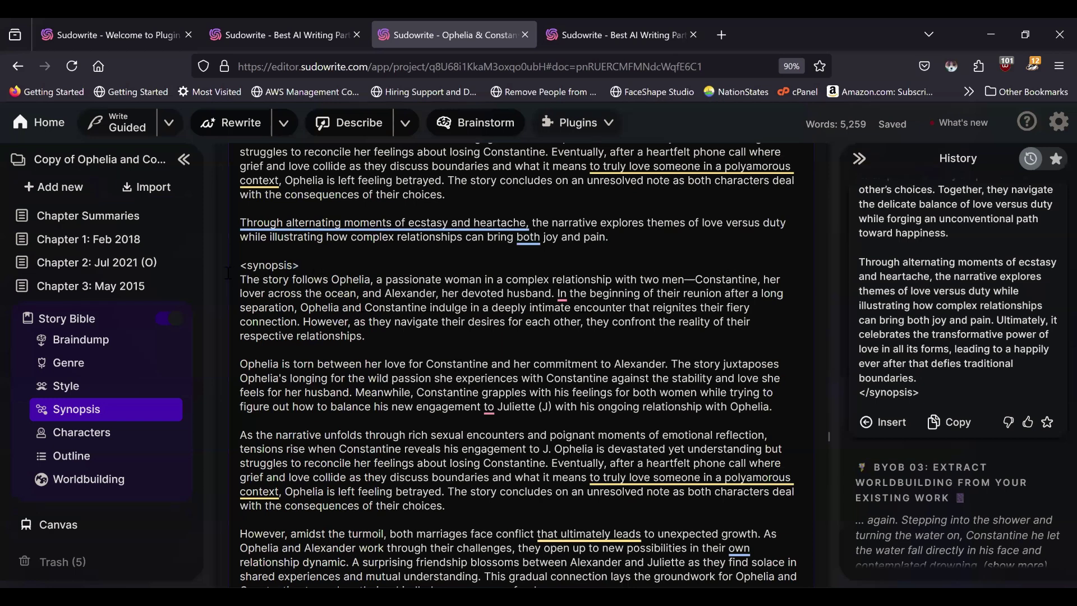
{"action": "left_click_drag", "start_coordinate": [301, 265], "coordinate": [228, 267]}
{"action": "key", "text": "BackSpace"}
{"action": "key", "text": "BackSpace"}
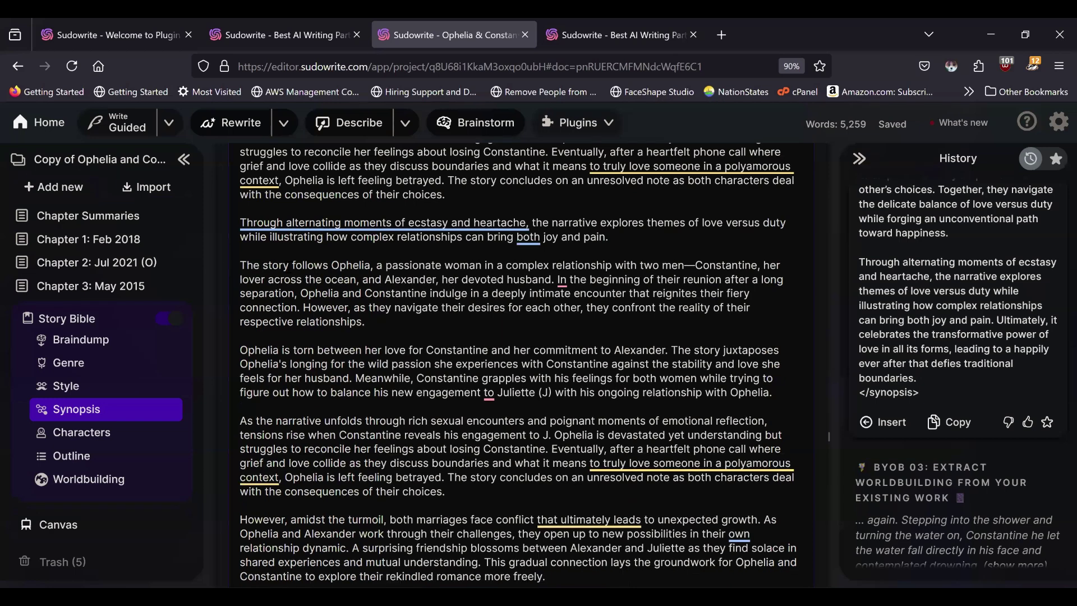
Step: Delete the repeated paragraphs beginning "The story follows Ophelia" and "As the narrative unfolds" from the pasted text, along with the leftover blank lines
{"action": "double_click", "coordinate": [482, 279]}
{"action": "triple_click", "coordinate": [482, 280]}
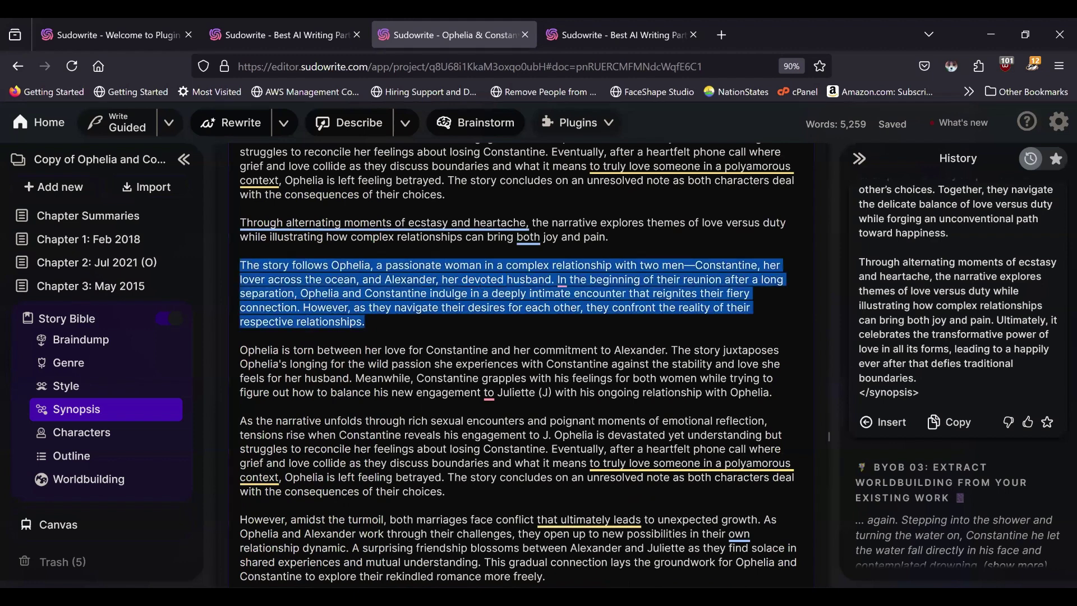
{"action": "key", "text": "BackSpace"}
{"action": "key", "text": "Delete"}
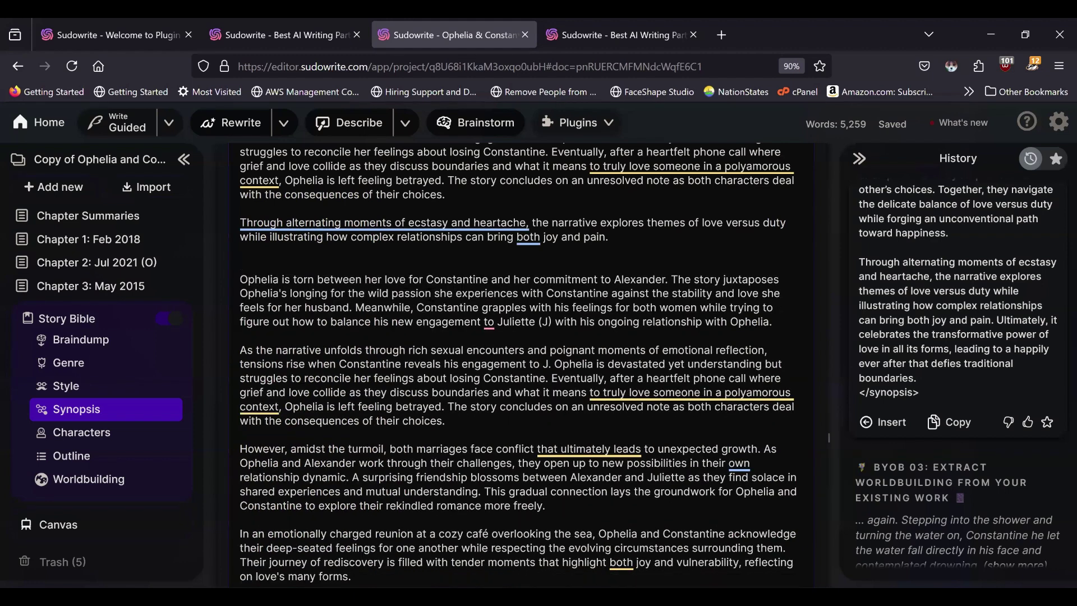
{"action": "key", "text": "Delete"}
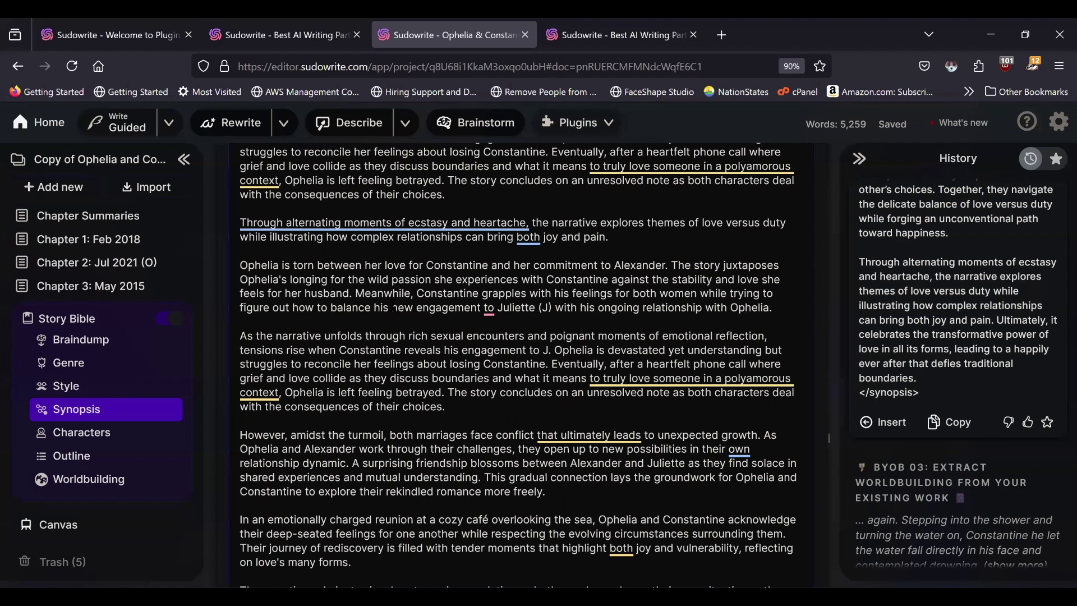
{"action": "triple_click", "coordinate": [369, 364]}
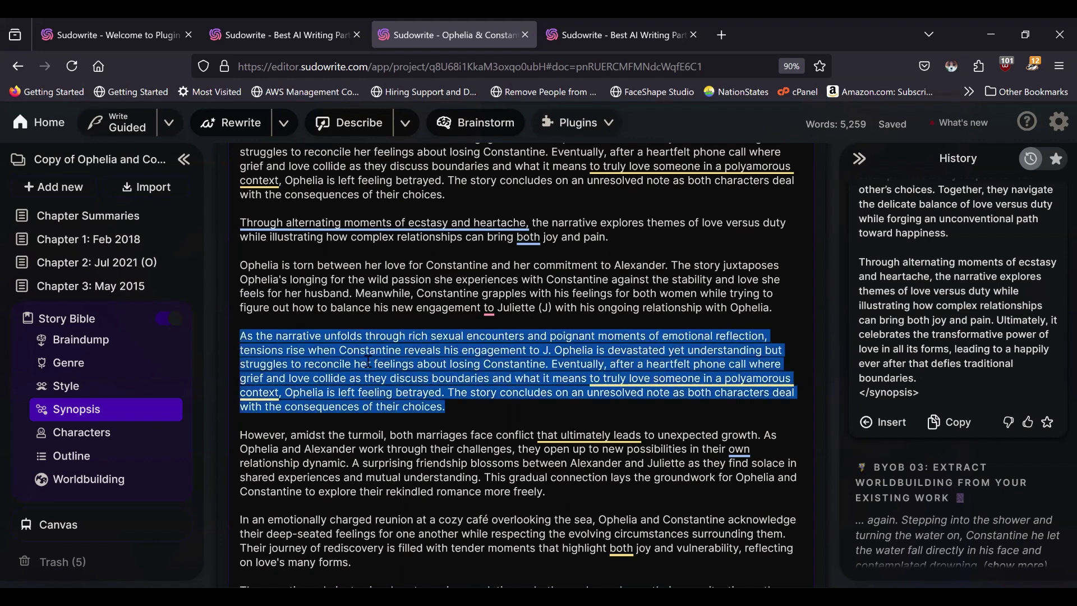
{"action": "key", "text": "BackSpace"}
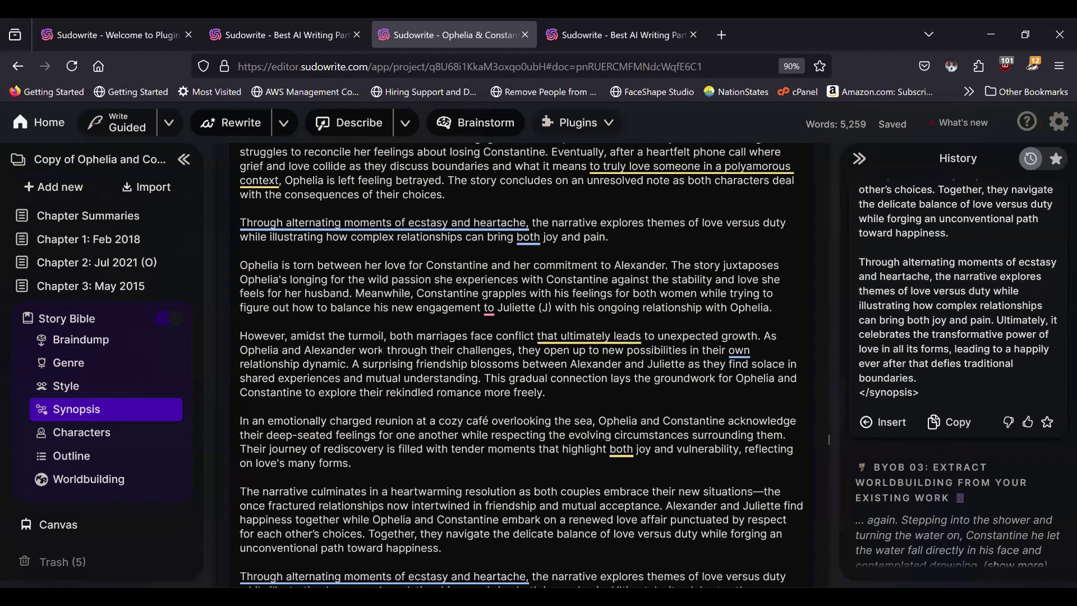
{"action": "scroll", "coordinate": [466, 373], "scroll_direction": "down", "scroll_amount": 3}
{"action": "scroll", "coordinate": [445, 356], "scroll_direction": "up", "scroll_amount": 2}
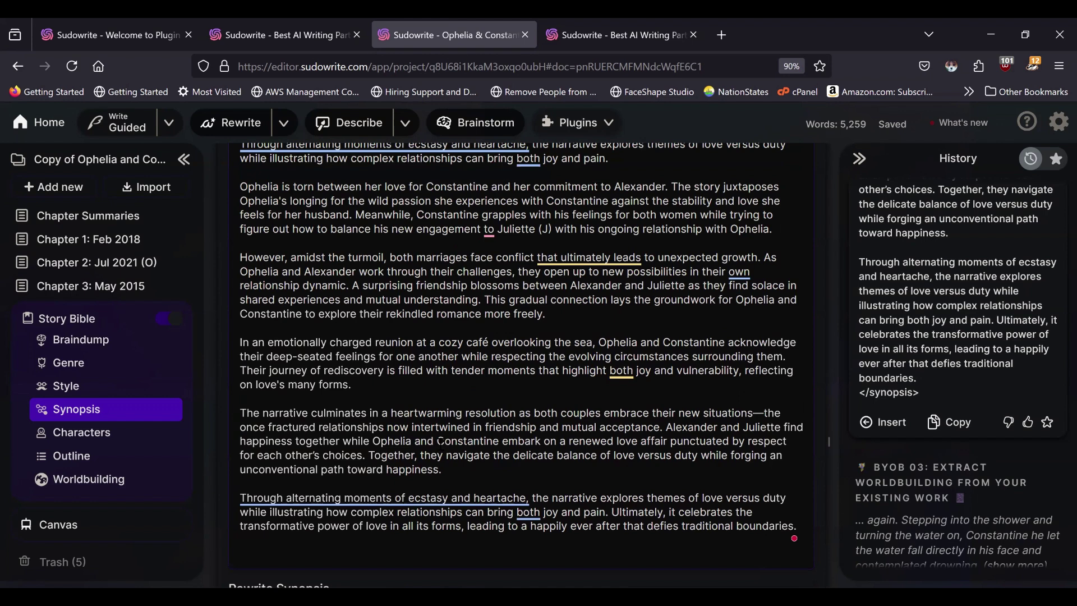
Step: Review the BYOB 04 plugin page's usage instructions alongside the combined synopsis in the story project
{"action": "left_click", "coordinate": [255, 27]}
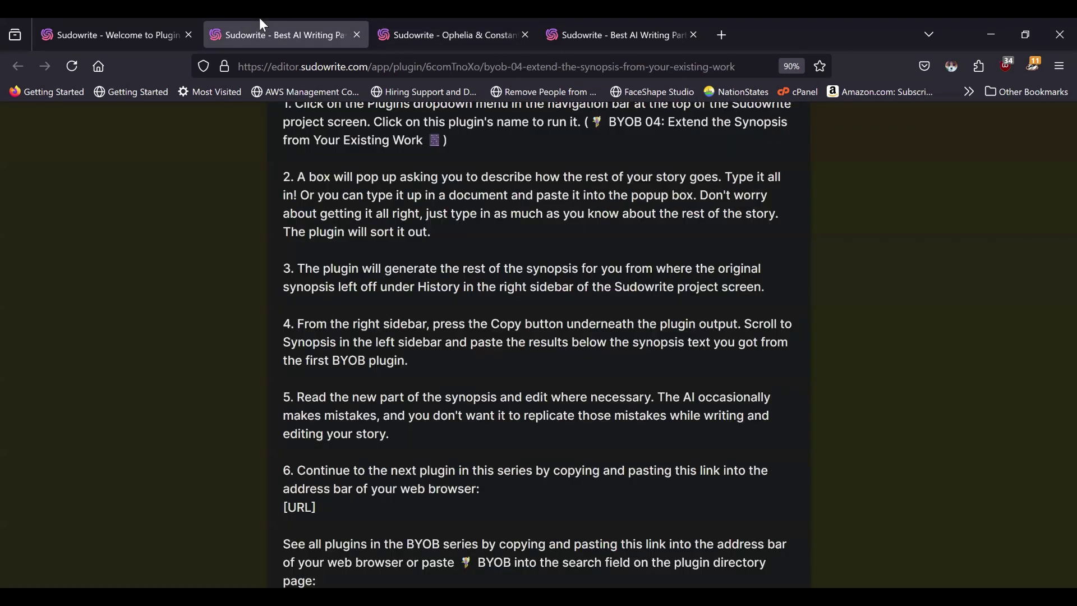
{"action": "left_click", "coordinate": [470, 39]}
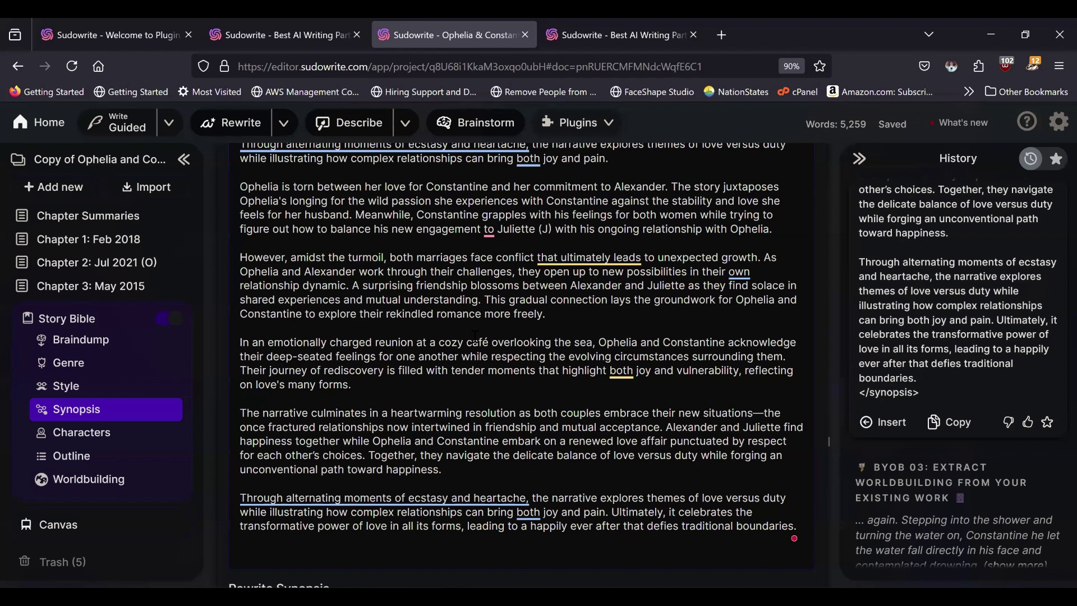
{"action": "scroll", "coordinate": [474, 336], "scroll_direction": "up", "scroll_amount": 6}
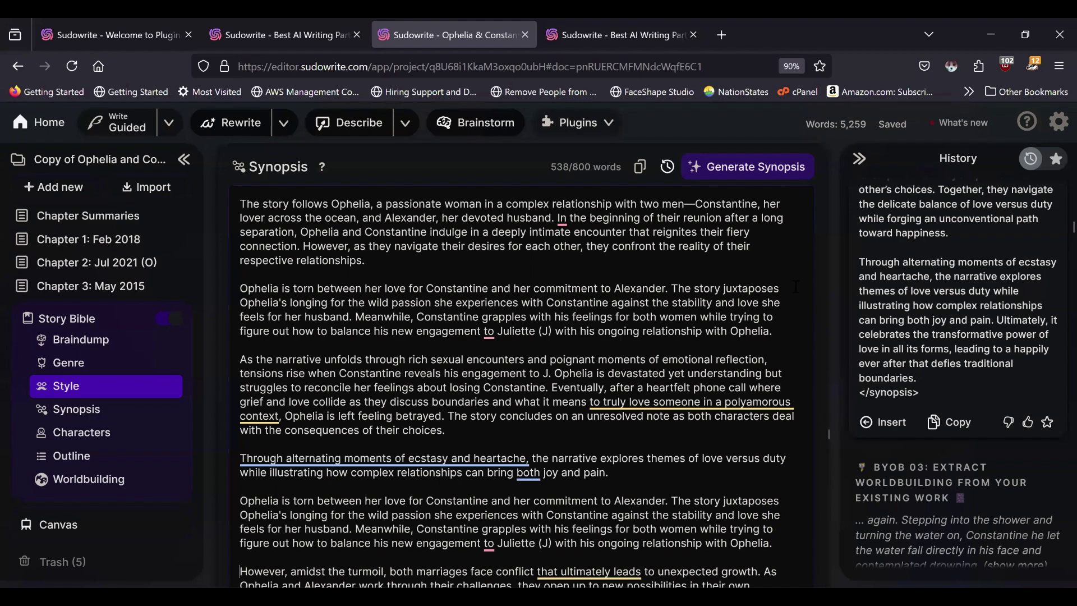
{"action": "scroll", "coordinate": [796, 286], "scroll_direction": "down", "scroll_amount": 3}
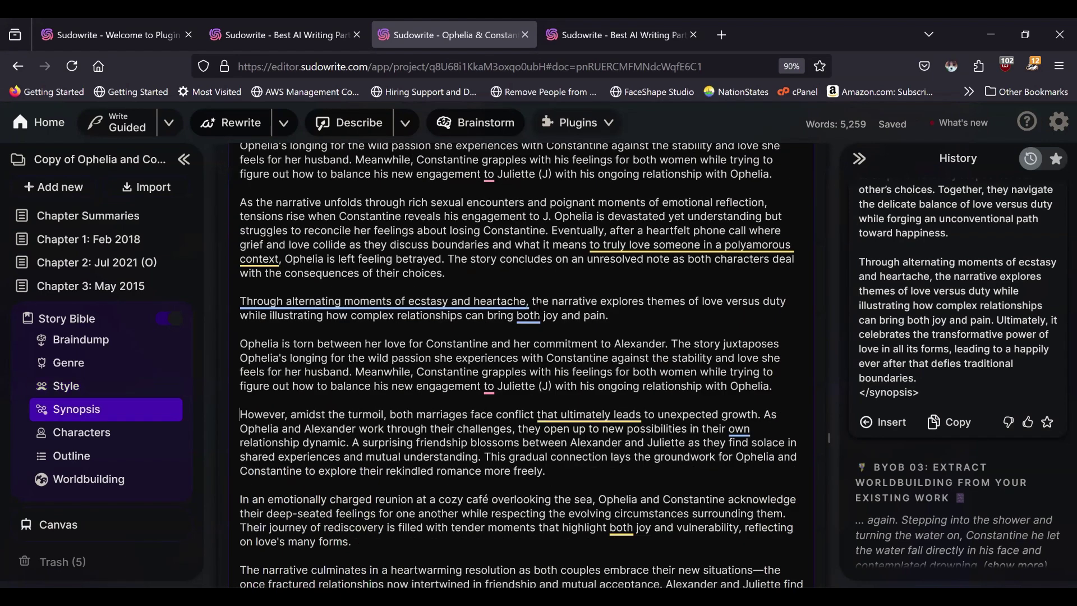
{"action": "scroll", "coordinate": [415, 358], "scroll_direction": "down", "scroll_amount": 3}
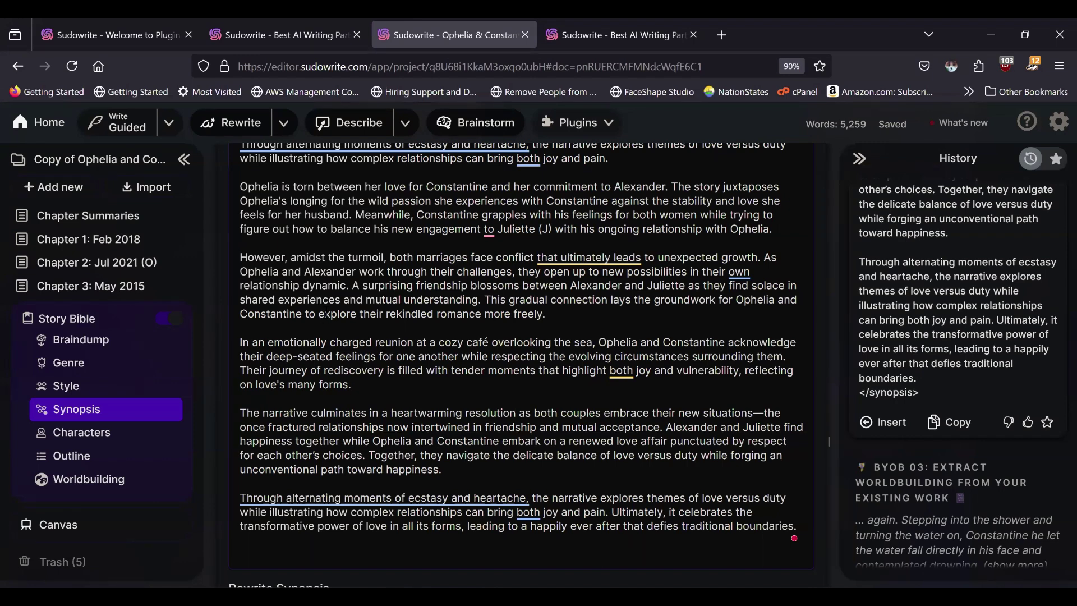
{"action": "left_click", "coordinate": [276, 21]}
{"action": "scroll", "coordinate": [679, 526], "scroll_direction": "up", "scroll_amount": 4}
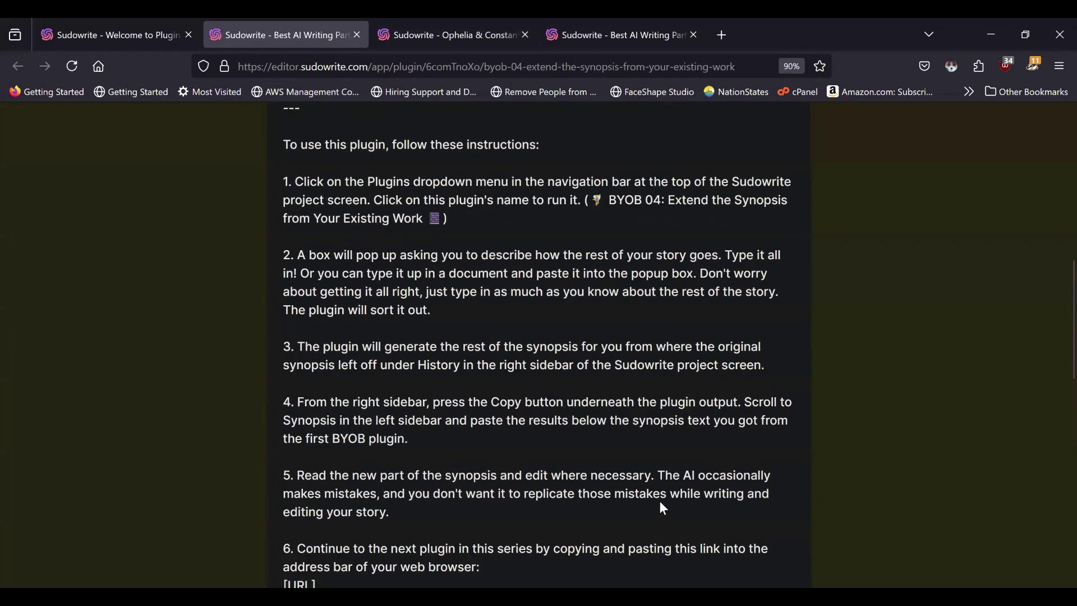
{"action": "scroll", "coordinate": [661, 501], "scroll_direction": "up", "scroll_amount": 5}
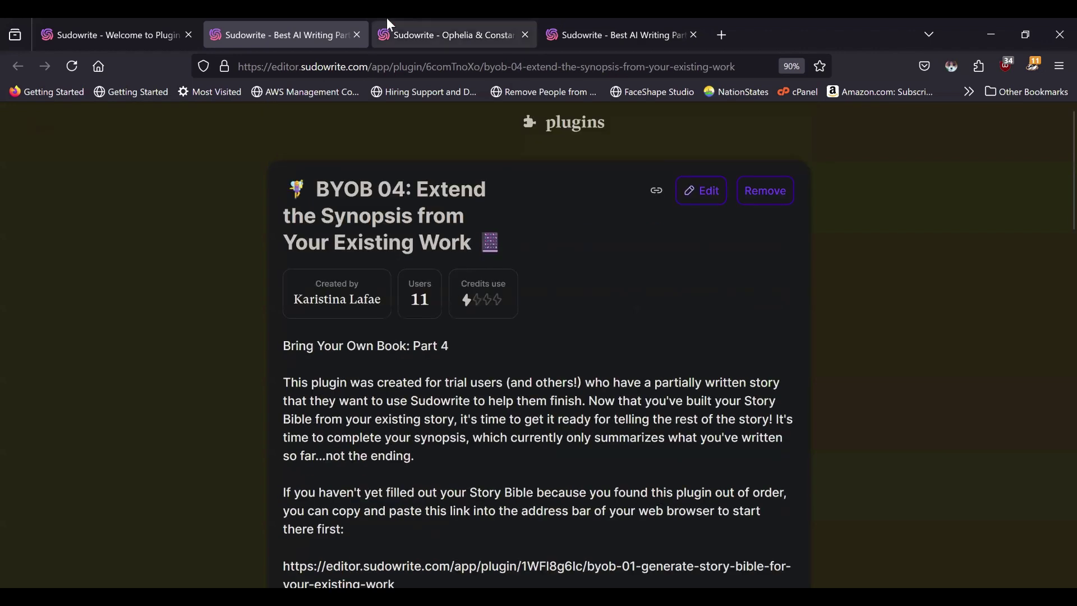
Step: Close the BYOB 04 plugin page and open the BYOB 05: Extend the Outline link from the Welcome to Plugin School document
{"action": "left_click", "coordinate": [356, 35]}
{"action": "left_click", "coordinate": [117, 32]}
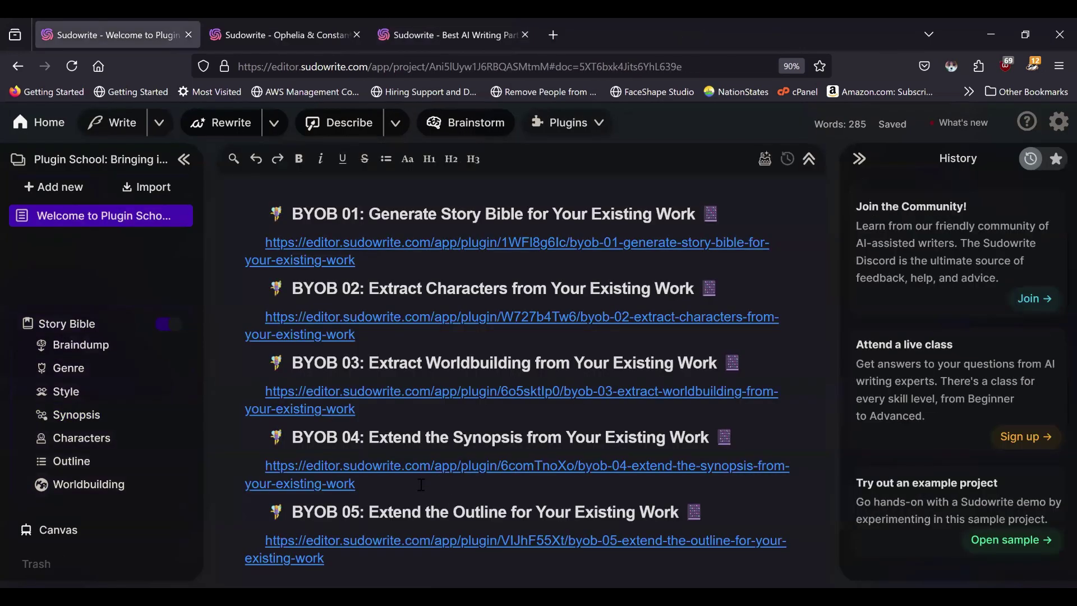
{"action": "scroll", "coordinate": [427, 459], "scroll_direction": "down", "scroll_amount": 3}
{"action": "left_click", "coordinate": [640, 471]}
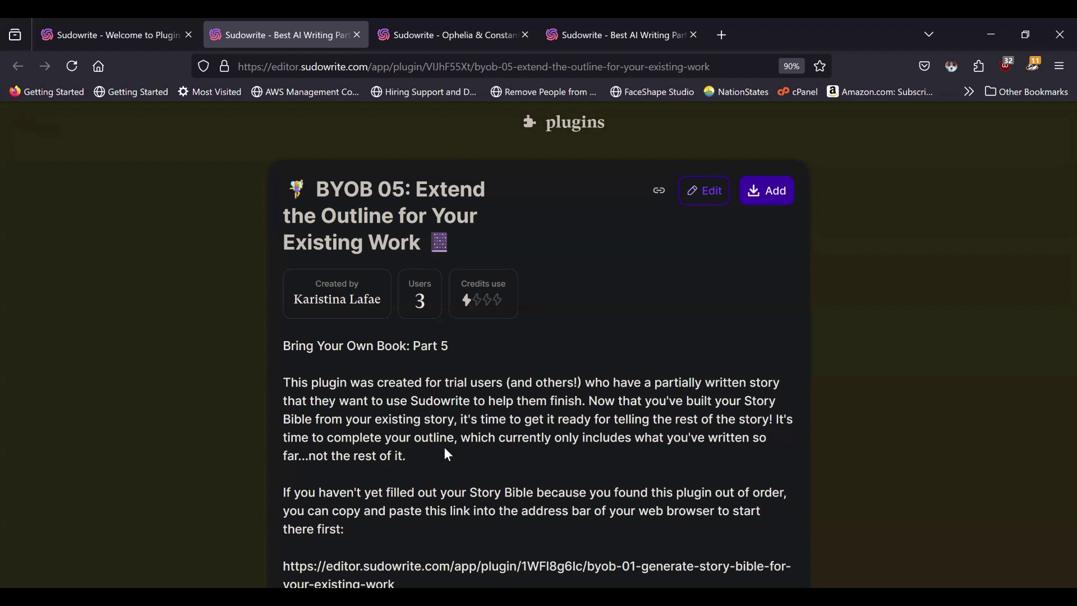
Step: Review the BYOB 05 plugin page's description and return to the Ophelia & Constantine story project
{"action": "scroll", "coordinate": [489, 433], "scroll_direction": "down", "scroll_amount": 2}
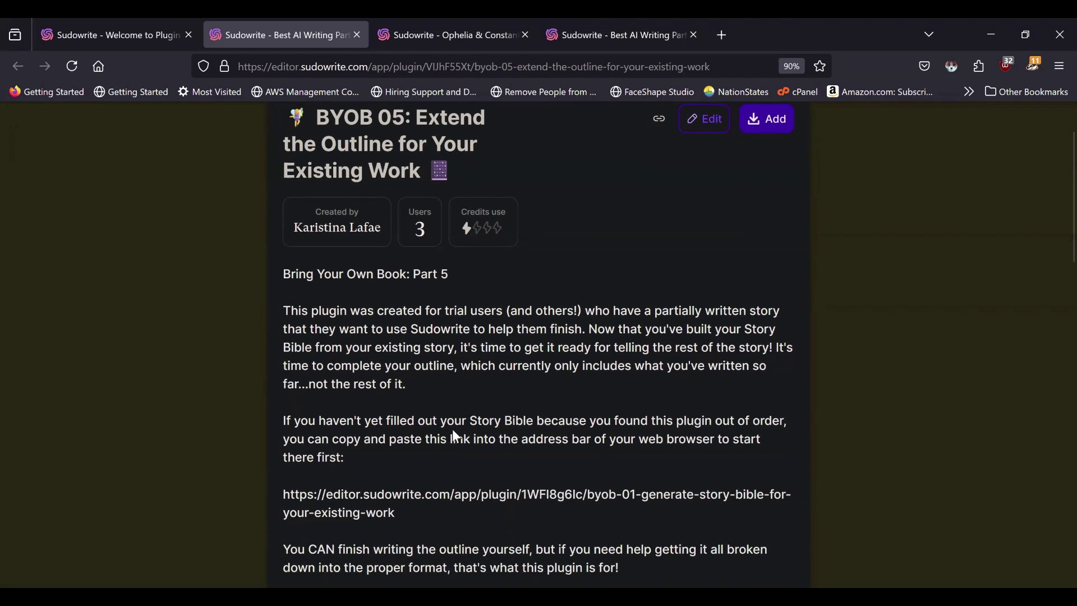
{"action": "scroll", "coordinate": [530, 435], "scroll_direction": "down", "scroll_amount": 4}
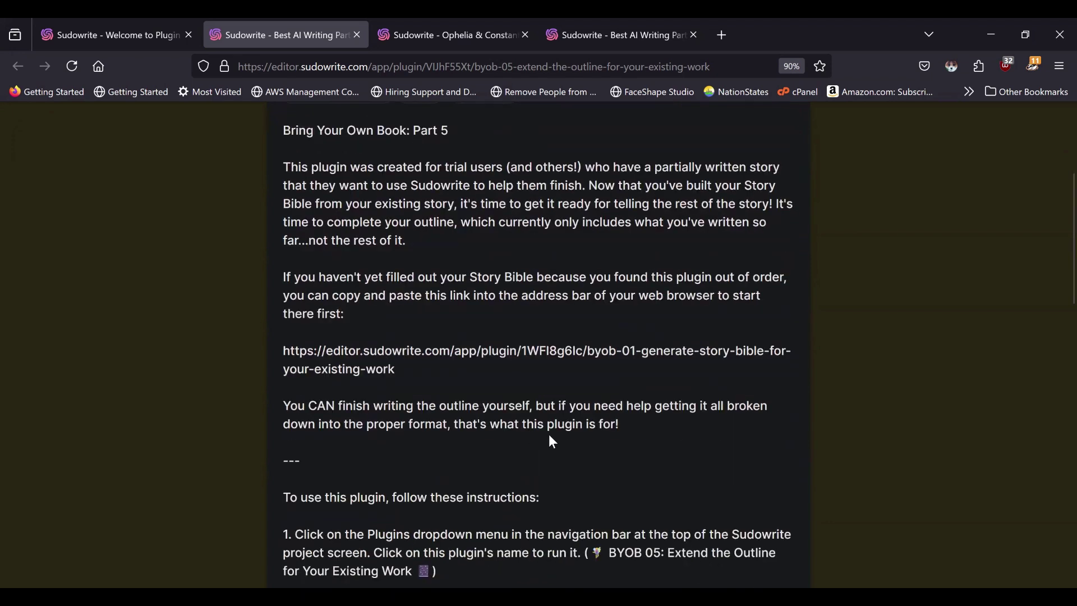
{"action": "scroll", "coordinate": [557, 443], "scroll_direction": "up", "scroll_amount": 2}
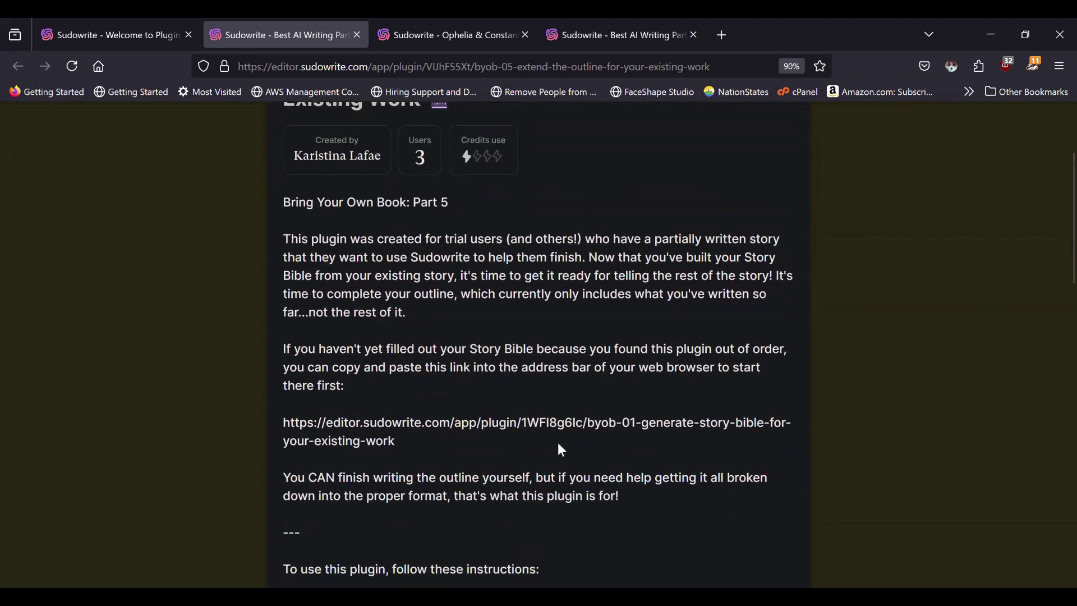
{"action": "left_click", "coordinate": [116, 22]}
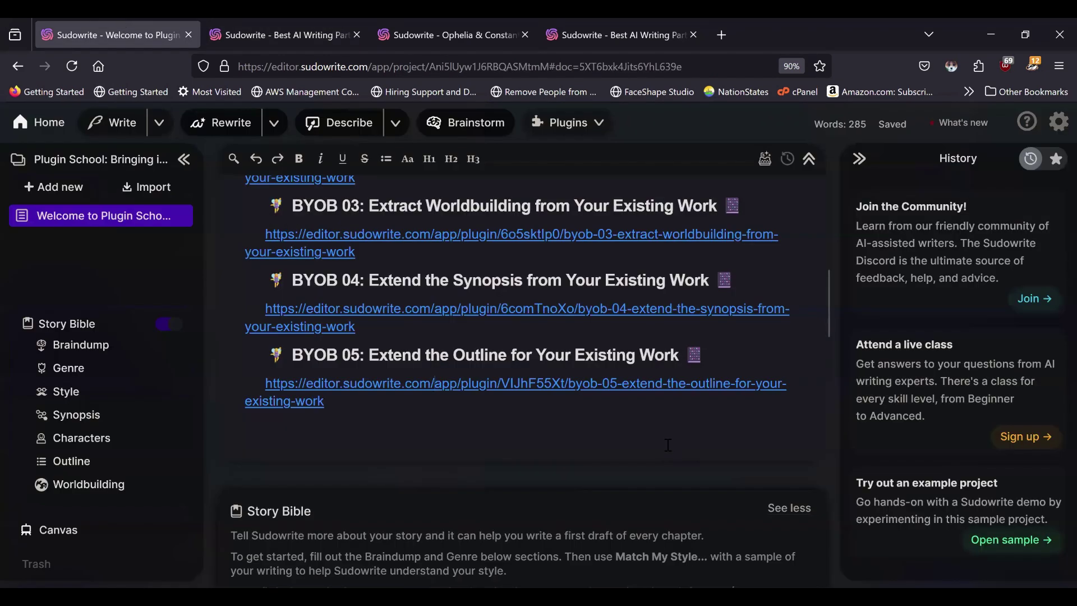
{"action": "left_click", "coordinate": [427, 35]}
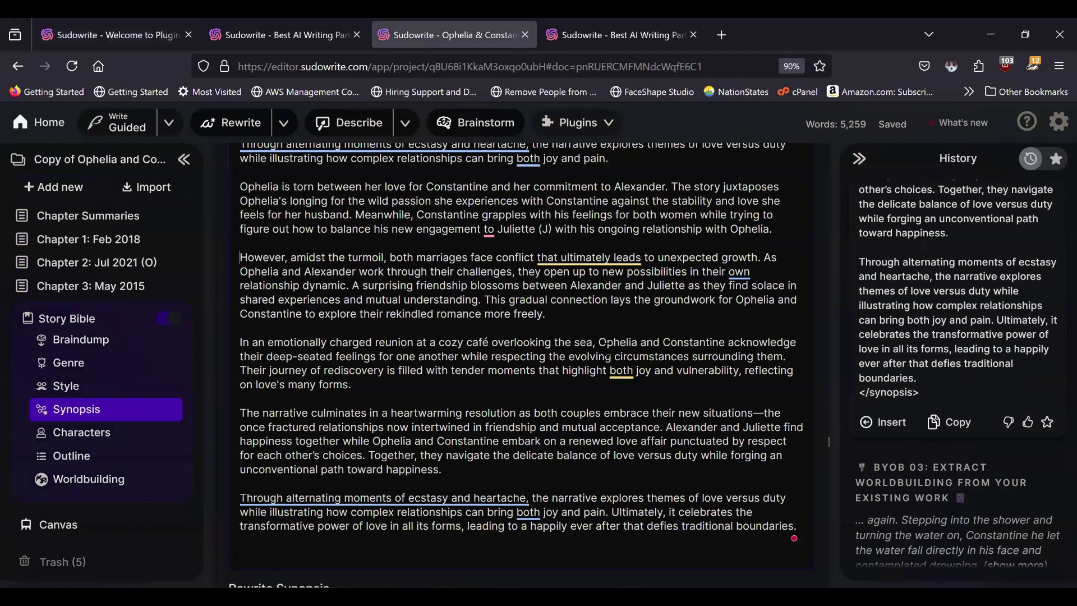
Step: Run the BYOB 05: Extend the Outline for Your Existing Work plugin from the story text
{"action": "scroll", "coordinate": [605, 348], "scroll_direction": "up", "scroll_amount": 15}
{"action": "scroll", "coordinate": [606, 349], "scroll_direction": "up", "scroll_amount": 10}
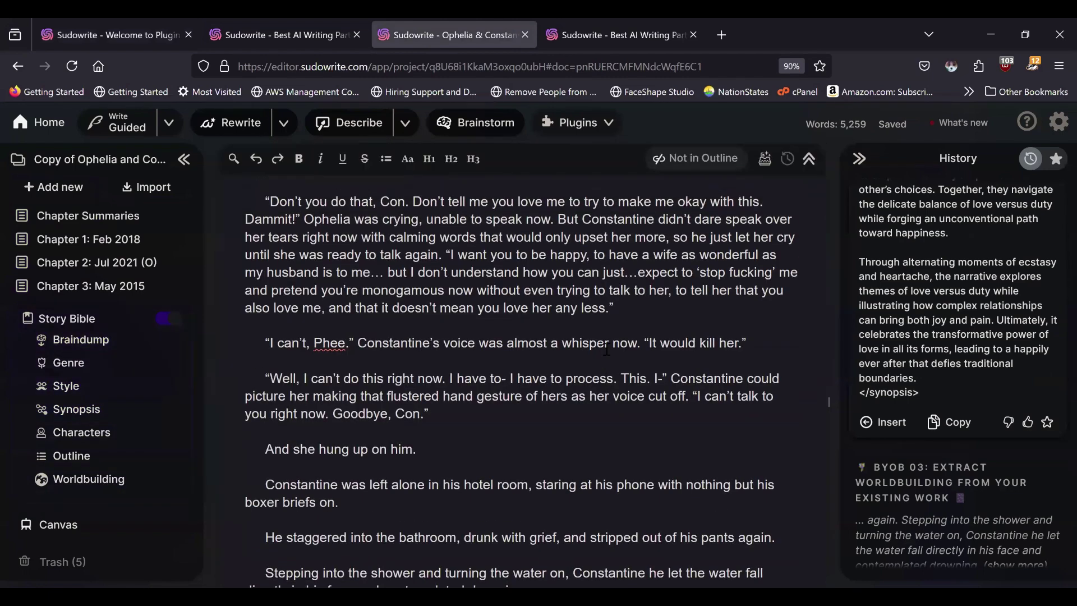
{"action": "scroll", "coordinate": [612, 335], "scroll_direction": "up", "scroll_amount": 5}
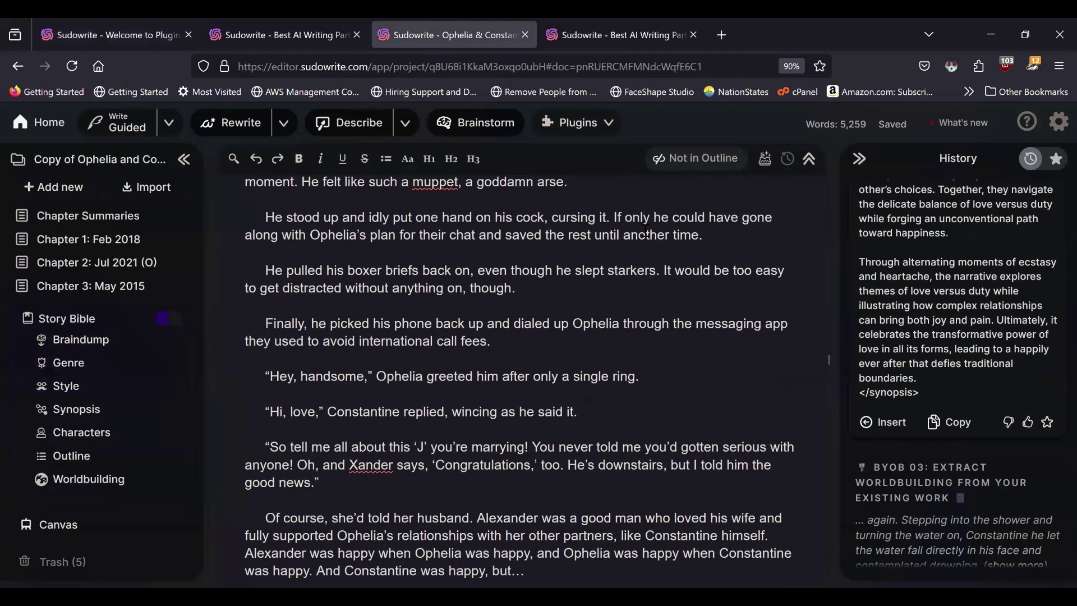
{"action": "left_click", "coordinate": [610, 128]}
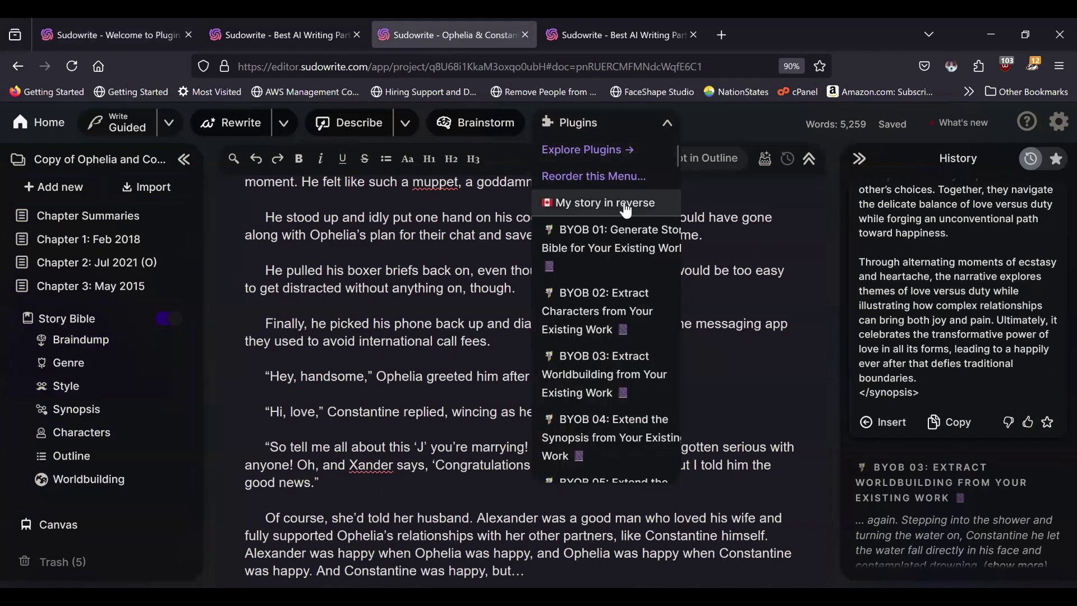
{"action": "scroll", "coordinate": [620, 245], "scroll_direction": "down", "scroll_amount": 3}
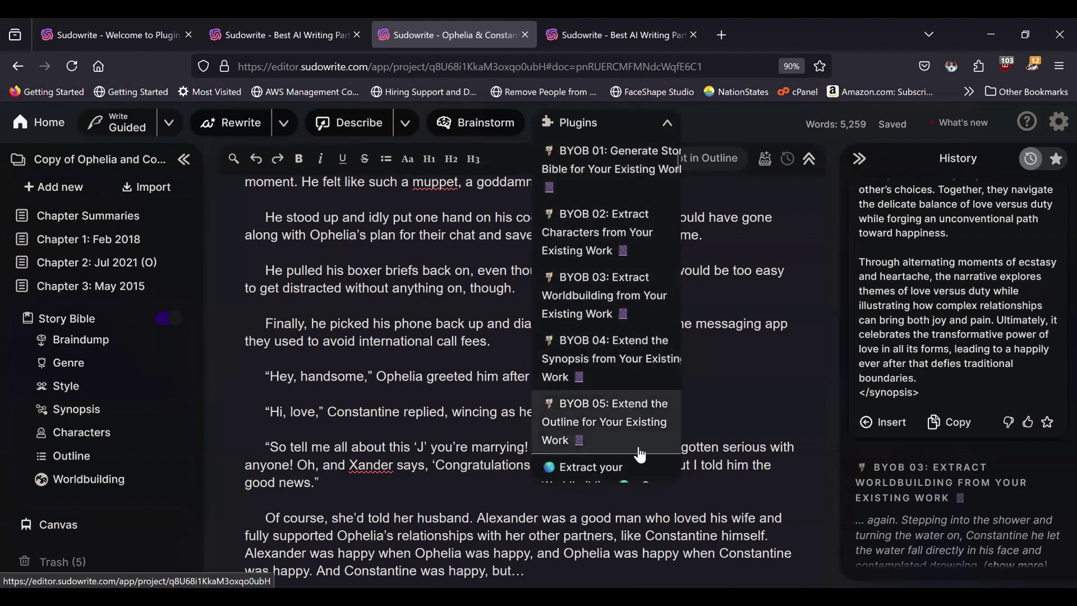
{"action": "left_click", "coordinate": [614, 427]}
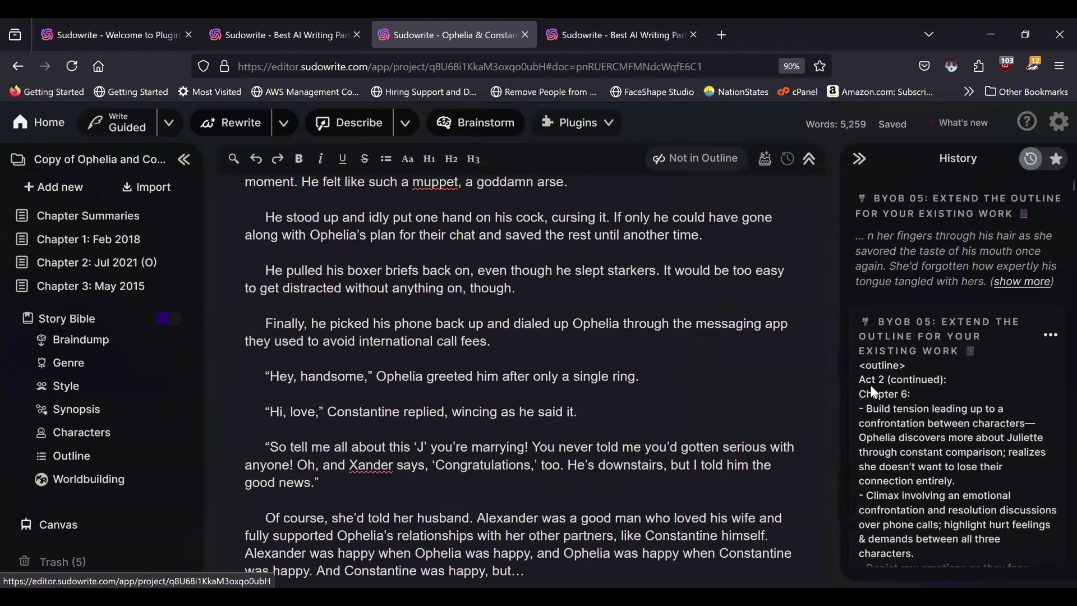
Step: Look through the generated outline extension from Chapter 6 to the Epilogue and copy the whole result
{"action": "scroll", "coordinate": [919, 386], "scroll_direction": "down", "scroll_amount": 2}
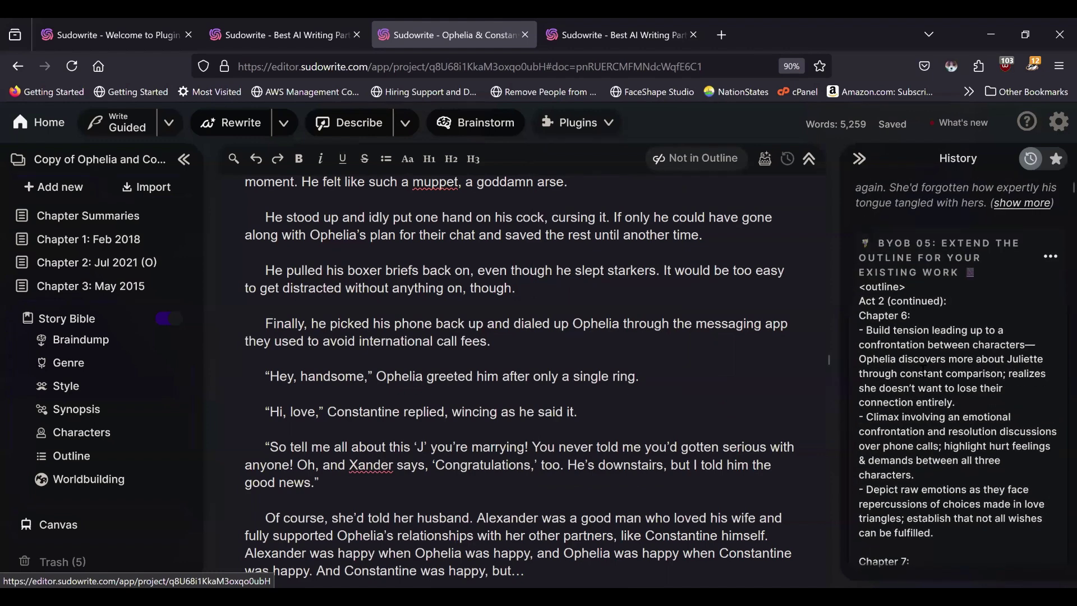
{"action": "scroll", "coordinate": [923, 370], "scroll_direction": "down", "scroll_amount": 2}
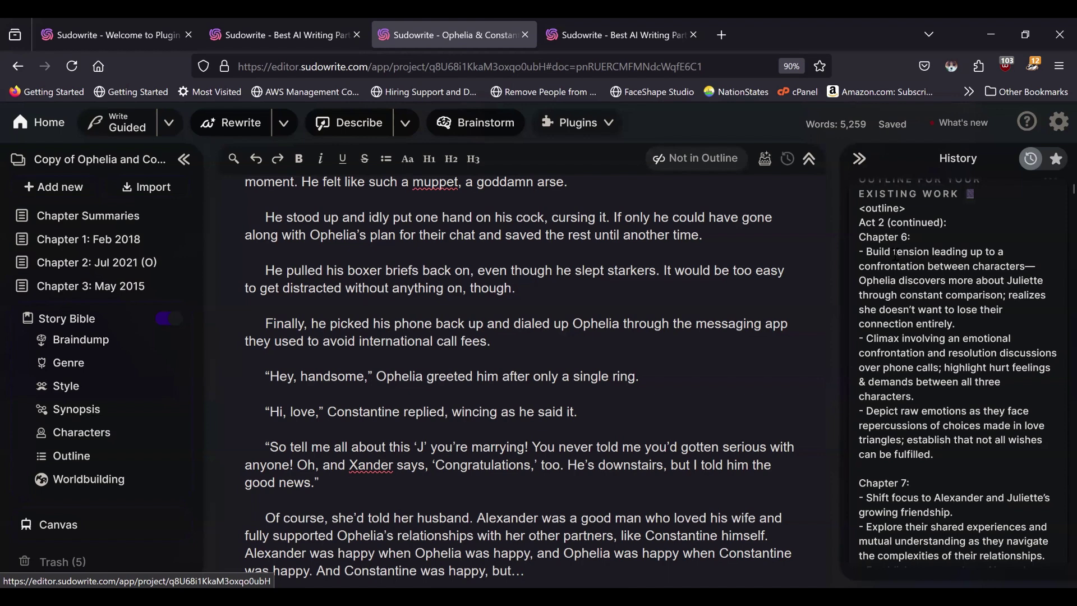
{"action": "scroll", "coordinate": [895, 252], "scroll_direction": "down", "scroll_amount": 3}
{"action": "scroll", "coordinate": [895, 253], "scroll_direction": "down", "scroll_amount": 2}
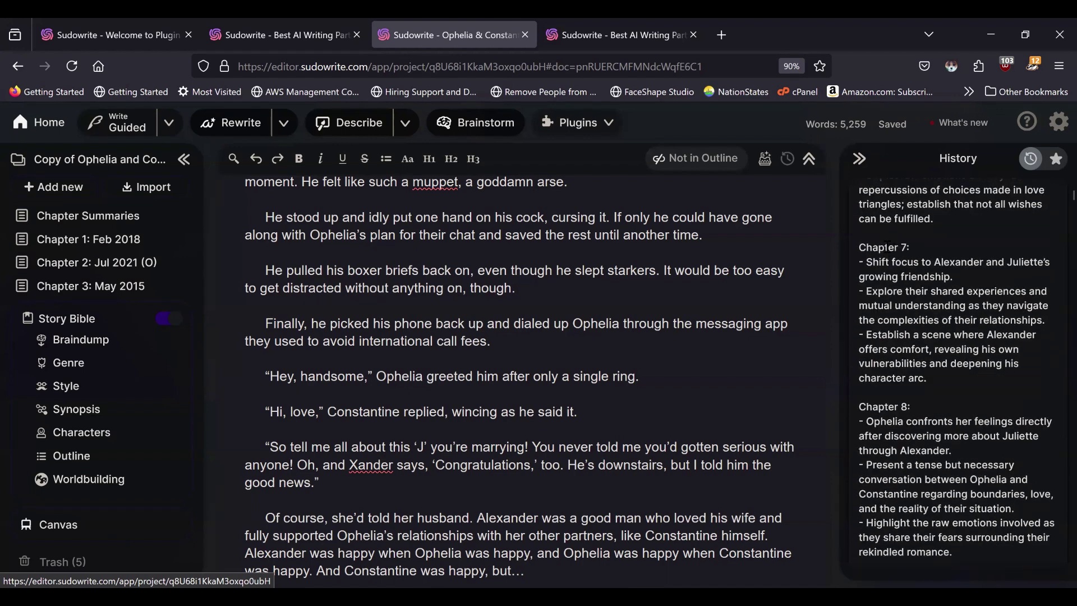
{"action": "left_click_drag", "start_coordinate": [862, 247], "coordinate": [954, 561]}
{"action": "left_click", "coordinate": [989, 432]}
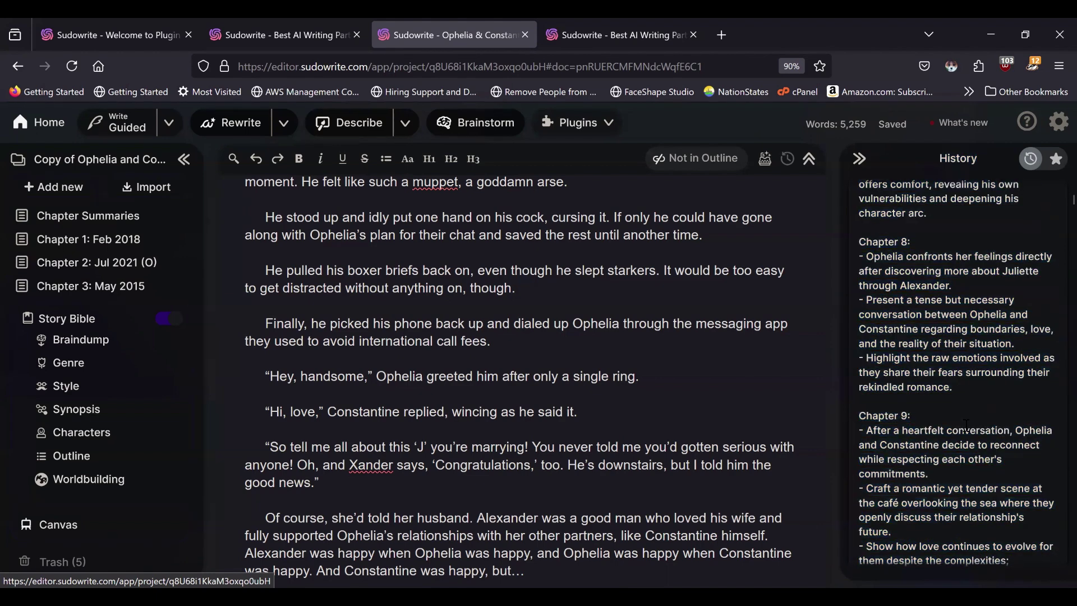
{"action": "scroll", "coordinate": [955, 432], "scroll_direction": "down", "scroll_amount": 15}
{"action": "scroll", "coordinate": [939, 442], "scroll_direction": "down", "scroll_amount": 5}
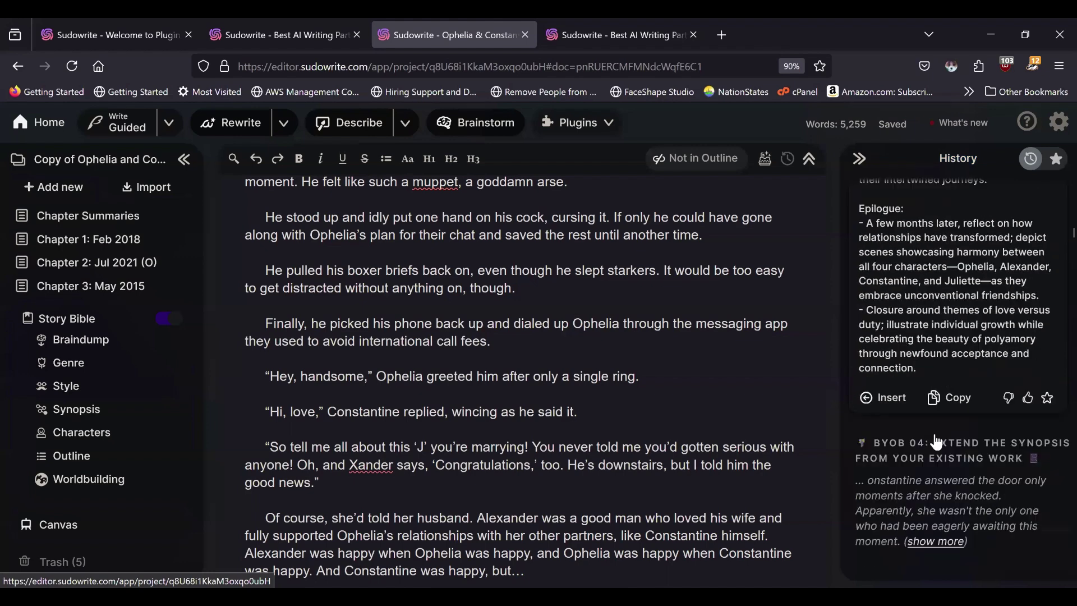
{"action": "left_click", "coordinate": [954, 378]}
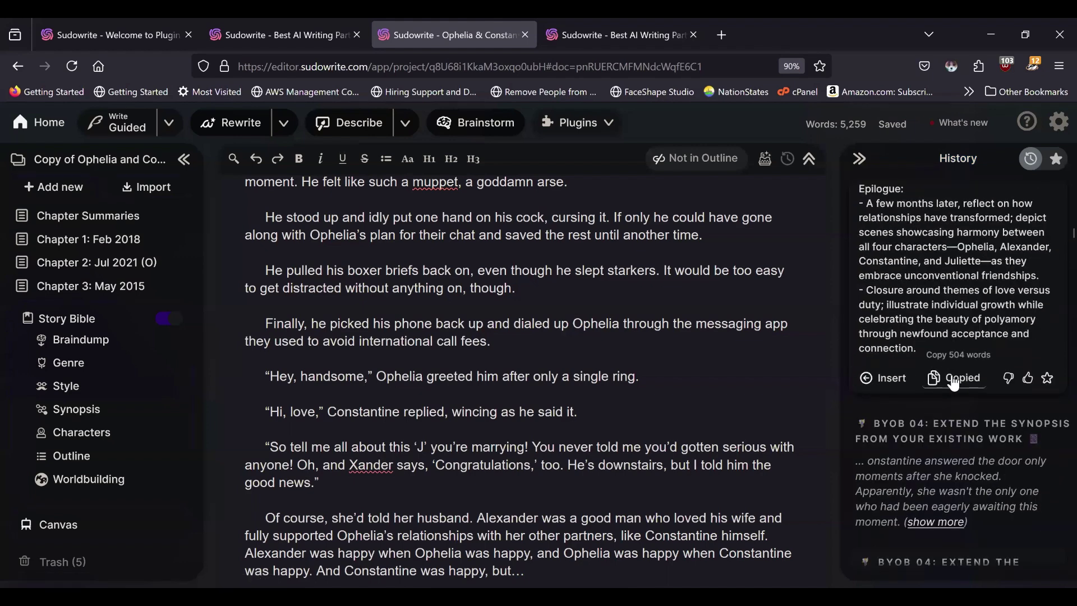
Step: Paste the copied outline extension on a new line below Chapter 6 in the Story Bible's Outline
{"action": "left_click", "coordinate": [80, 466]}
{"action": "scroll", "coordinate": [357, 368], "scroll_direction": "down", "scroll_amount": 10}
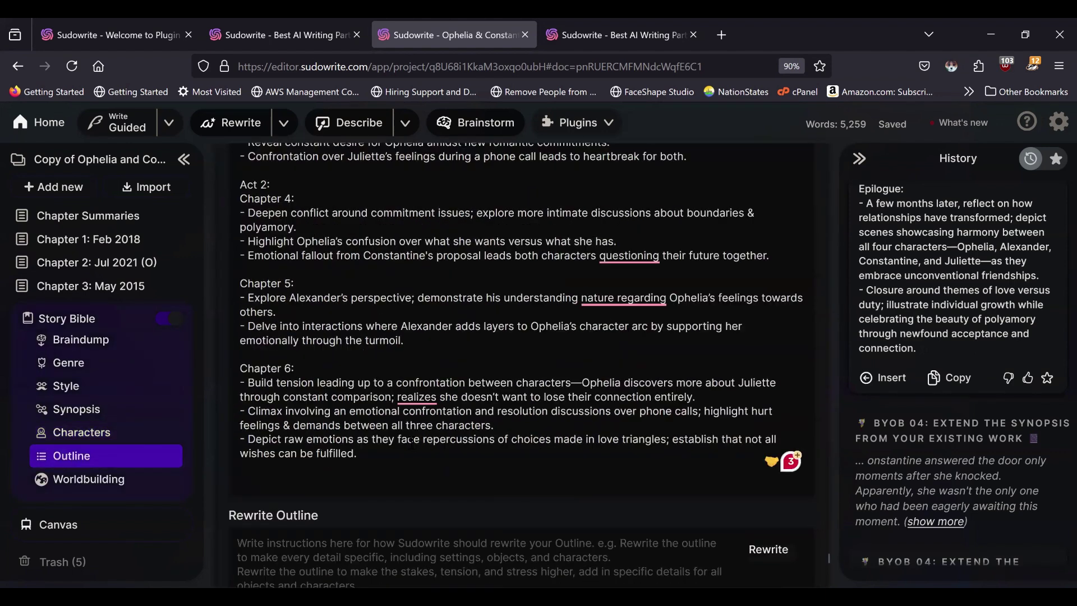
{"action": "left_click", "coordinate": [386, 296]}
{"action": "key", "text": "Return"}
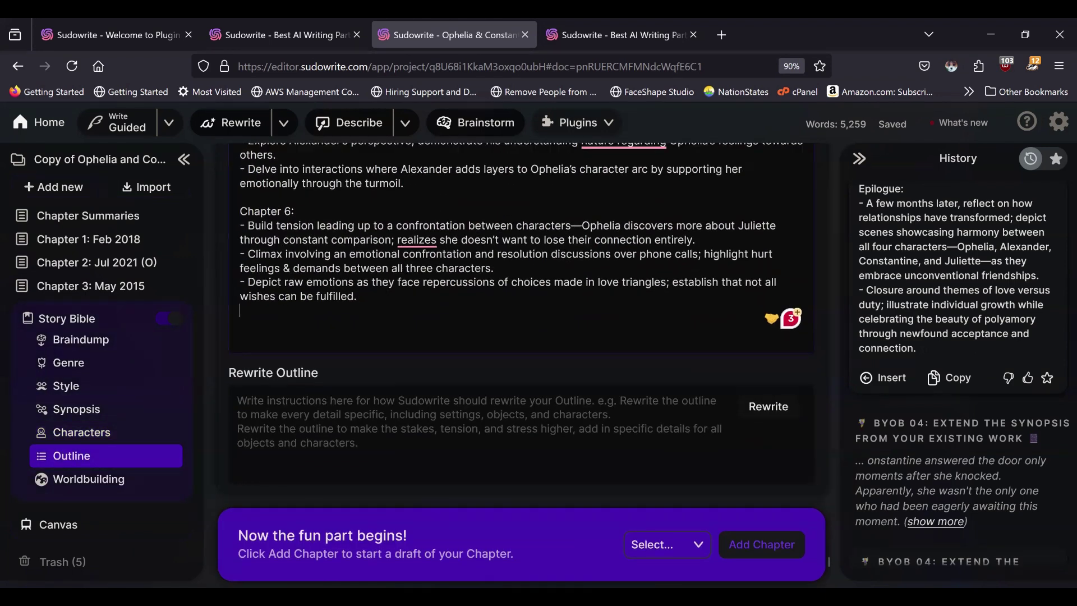
{"action": "key", "text": "ctrl+v"}
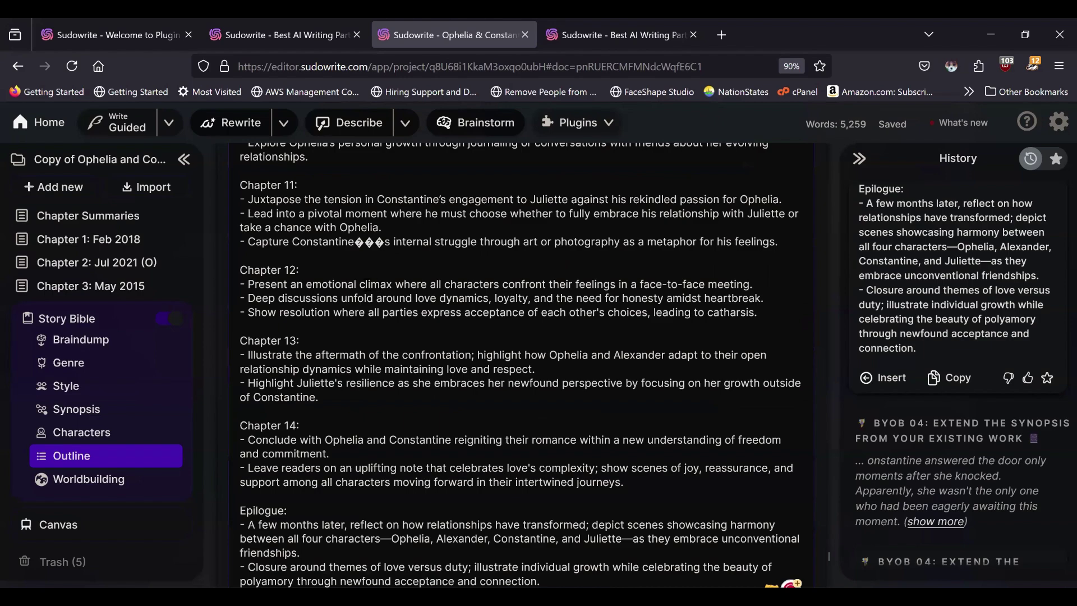
Step: Delete the <outline> tag, the "Act 2 (continued):" line and the repeated Chapter 6 section from the pasted outline, closing the gap before Chapter 7
{"action": "scroll", "coordinate": [466, 321], "scroll_direction": "up", "scroll_amount": 10}
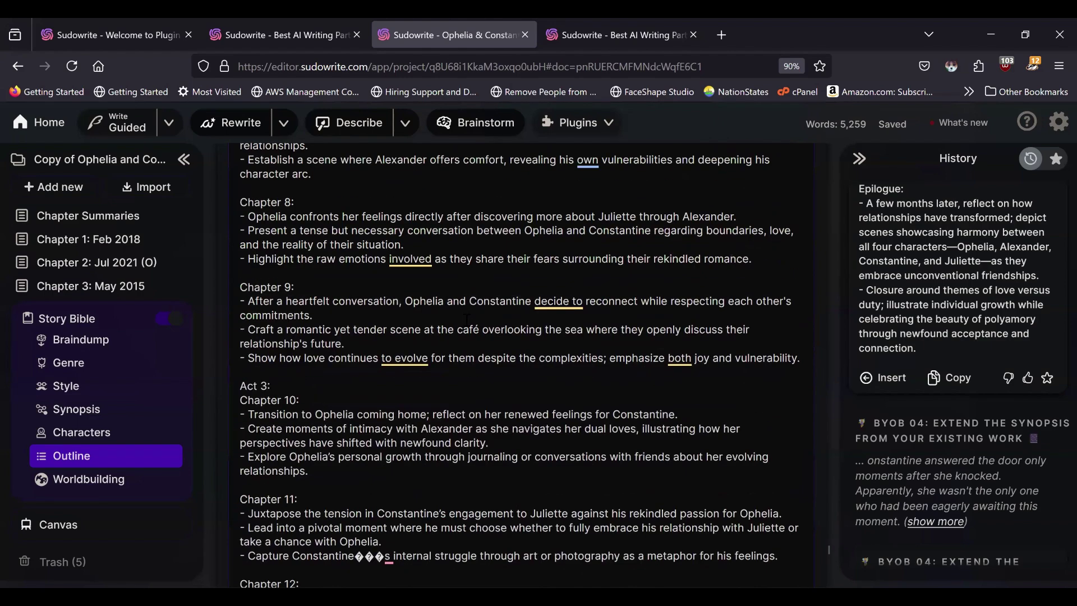
{"action": "scroll", "coordinate": [467, 321], "scroll_direction": "up", "scroll_amount": 3}
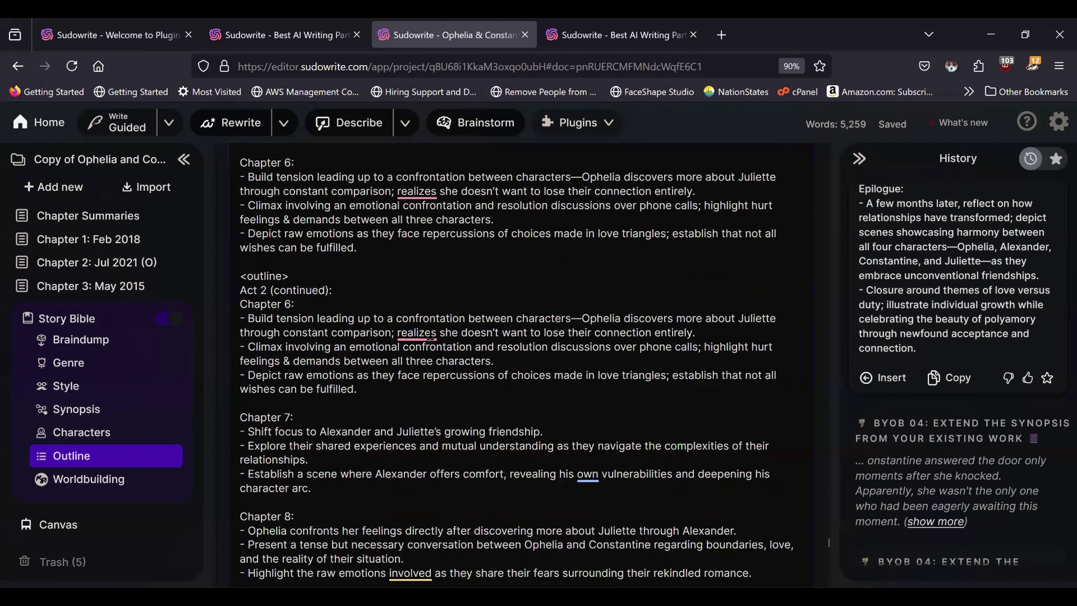
{"action": "left_click_drag", "start_coordinate": [367, 391], "coordinate": [180, 275]}
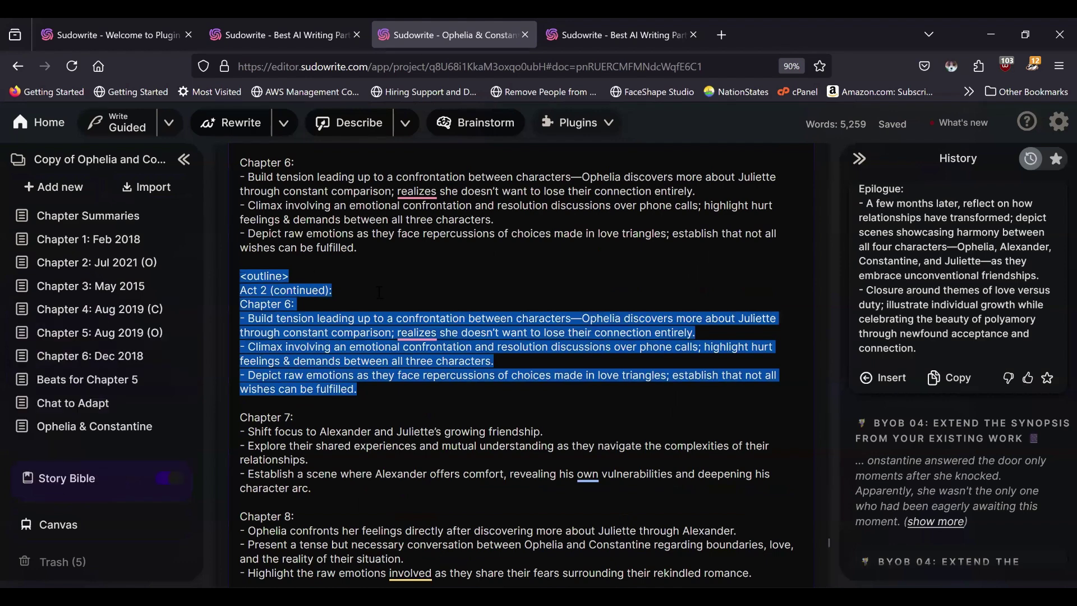
{"action": "key", "text": "BackSpace"}
{"action": "key", "text": "Delete"}
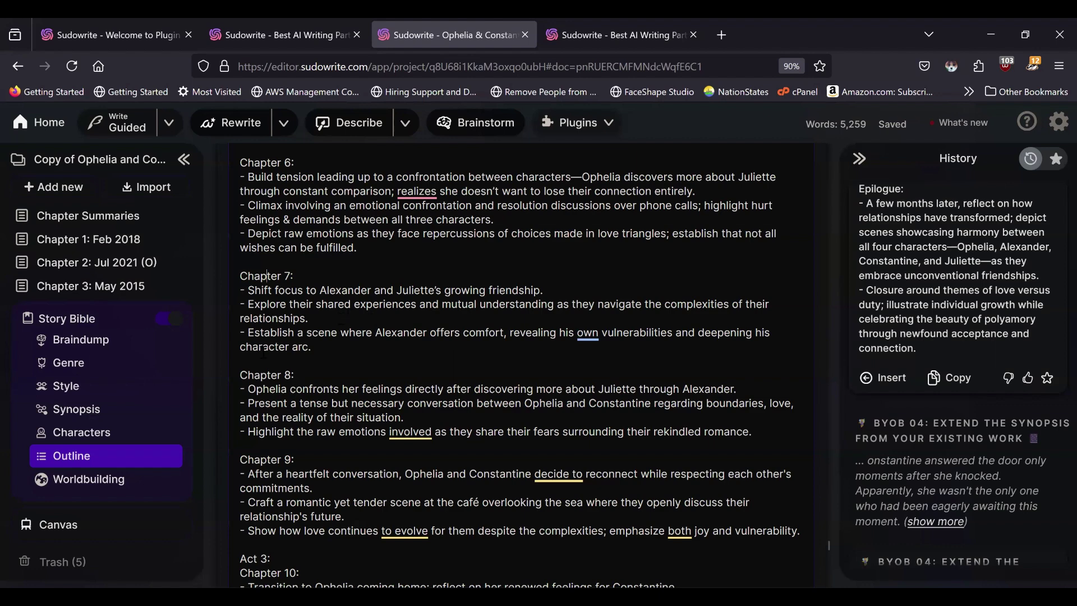
Step: Correct the garbled word in Chapter 11's last bullet to "Constantine's" using the spelling suggestion
{"action": "scroll", "coordinate": [264, 247], "scroll_direction": "down", "scroll_amount": 3}
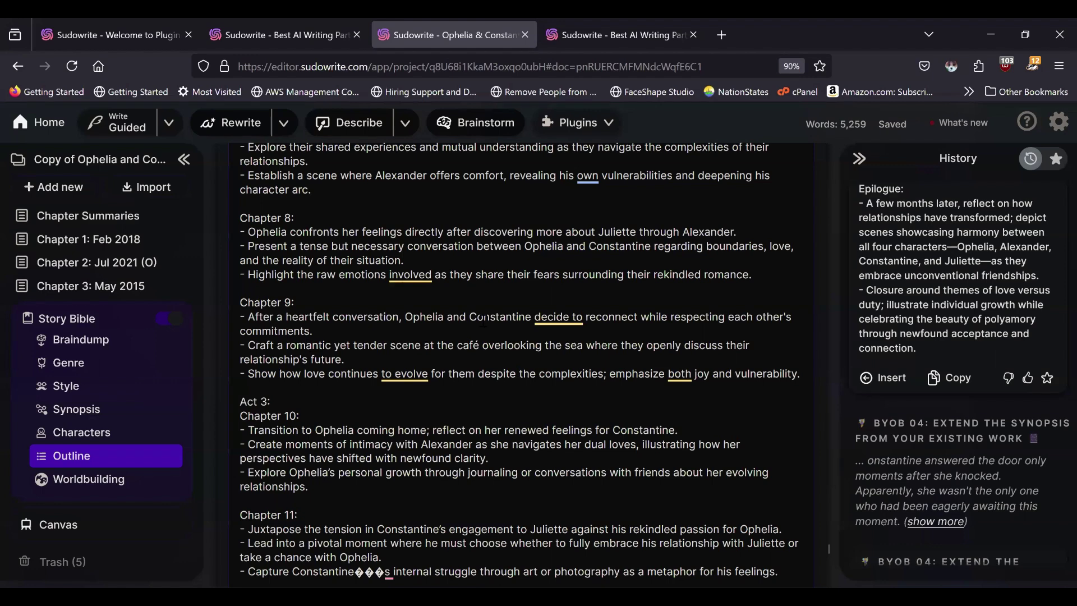
{"action": "scroll", "coordinate": [483, 321], "scroll_direction": "down", "scroll_amount": 2}
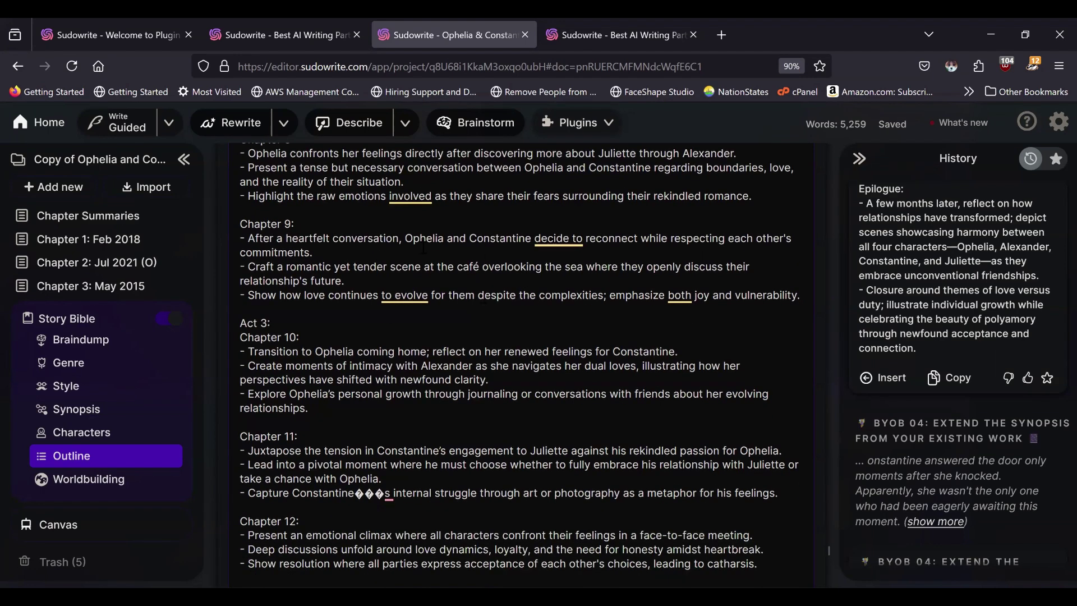
{"action": "scroll", "coordinate": [423, 246], "scroll_direction": "down", "scroll_amount": 2}
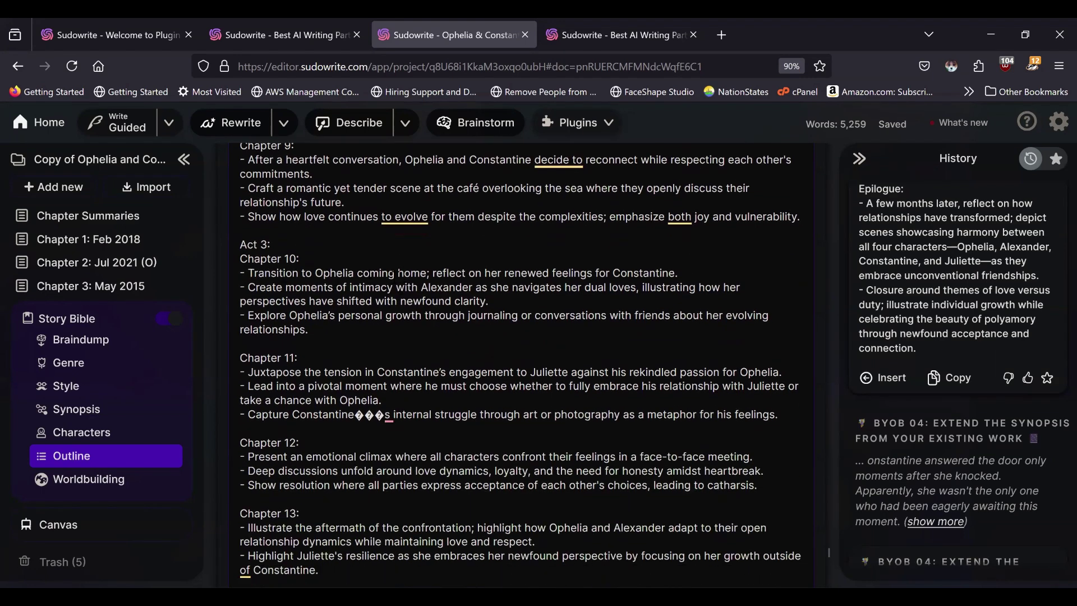
{"action": "scroll", "coordinate": [400, 274], "scroll_direction": "down", "scroll_amount": 3}
{"action": "scroll", "coordinate": [435, 262], "scroll_direction": "down", "scroll_amount": 1}
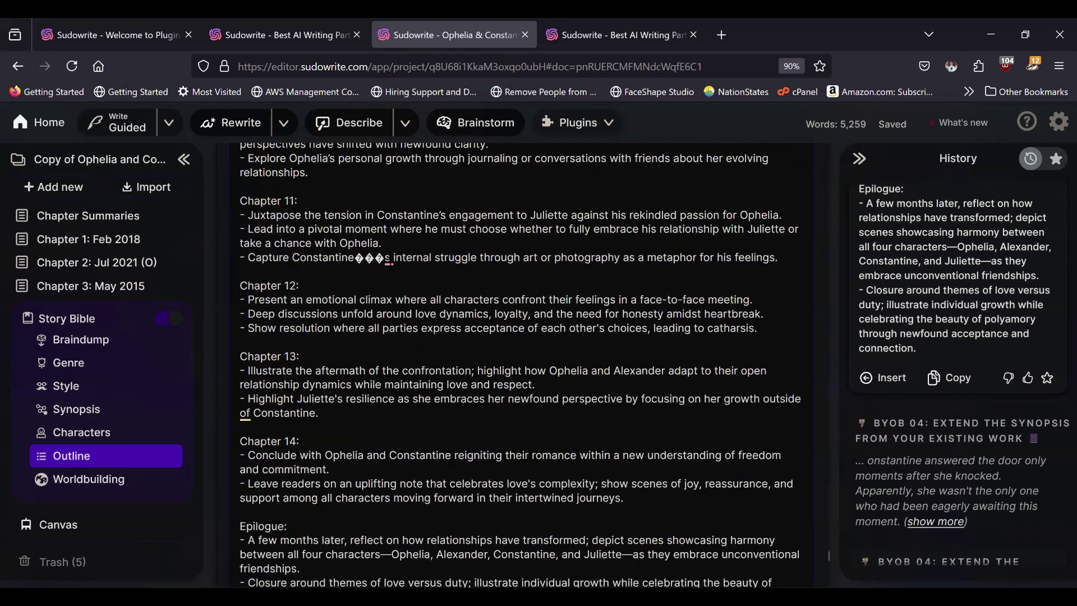
{"action": "mouse_move", "coordinate": [389, 258]}
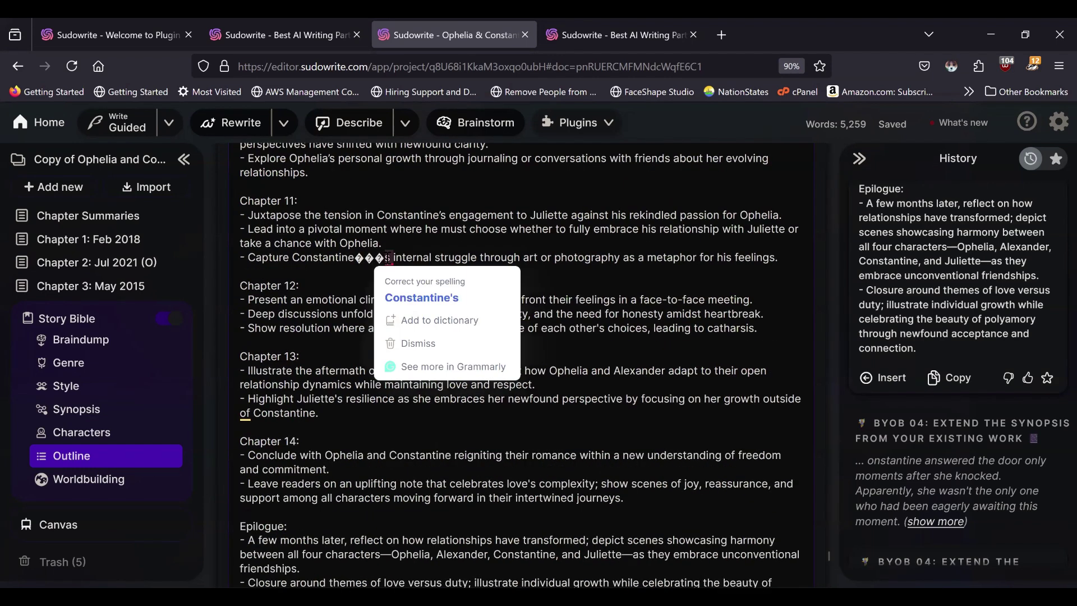
{"action": "left_click", "coordinate": [430, 298]}
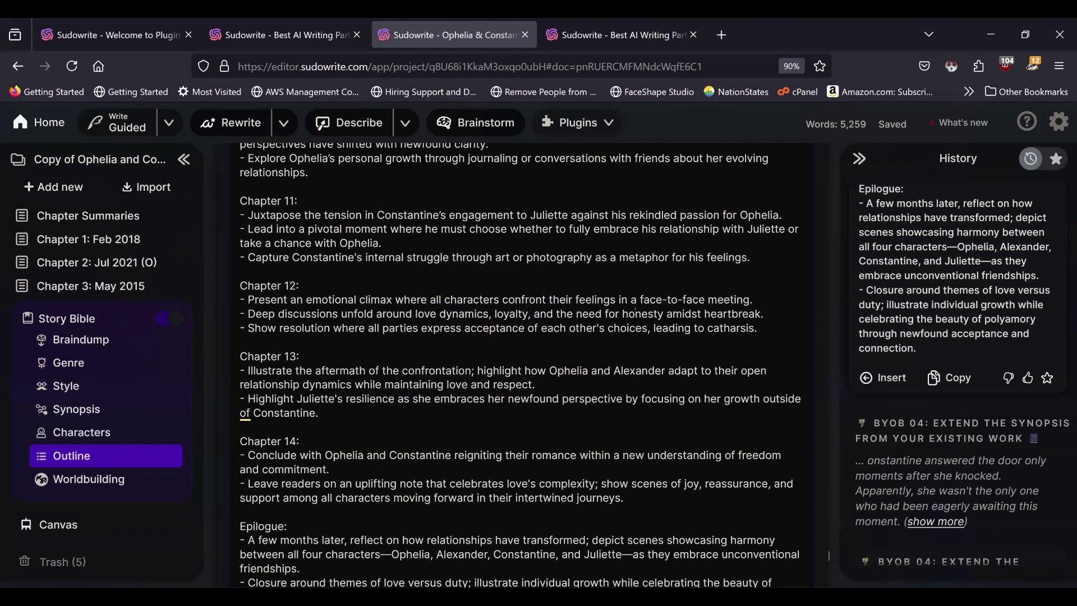
Step: Review the combined outline's chapters, from the Epilogue back to Chapter 4 and forward again to Act 3
{"action": "scroll", "coordinate": [636, 316], "scroll_direction": "down", "scroll_amount": 3}
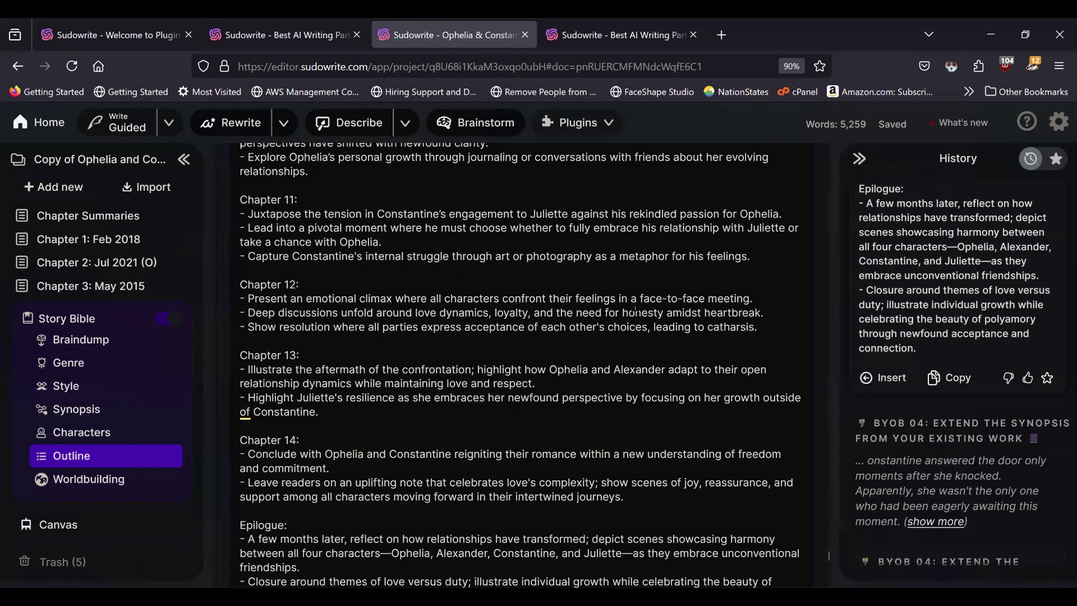
{"action": "scroll", "coordinate": [636, 316], "scroll_direction": "up", "scroll_amount": 1}
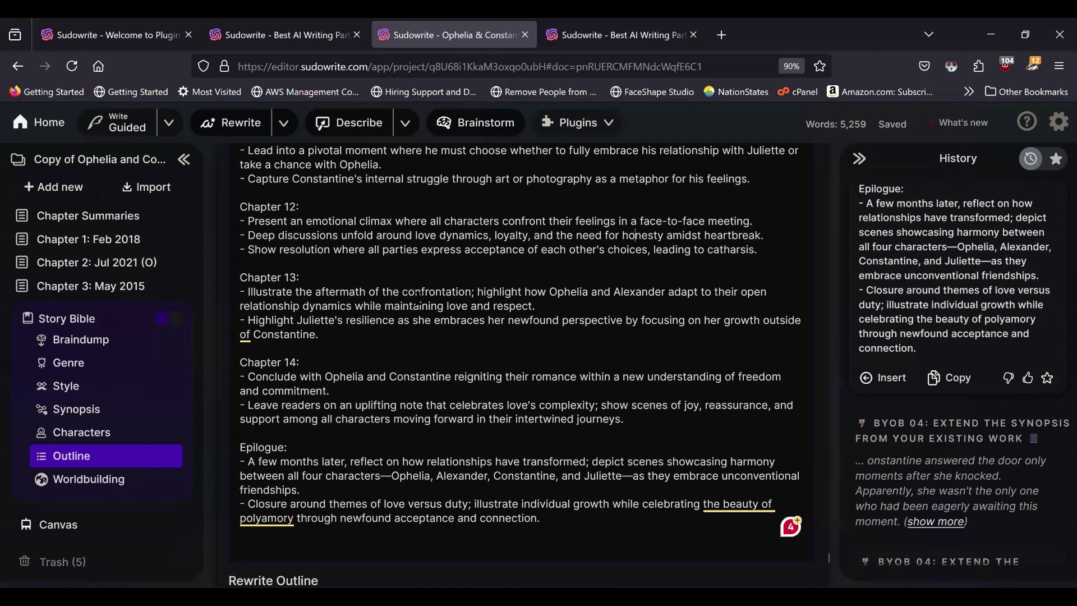
{"action": "scroll", "coordinate": [410, 287], "scroll_direction": "up", "scroll_amount": 4}
{"action": "scroll", "coordinate": [419, 298], "scroll_direction": "up", "scroll_amount": 4}
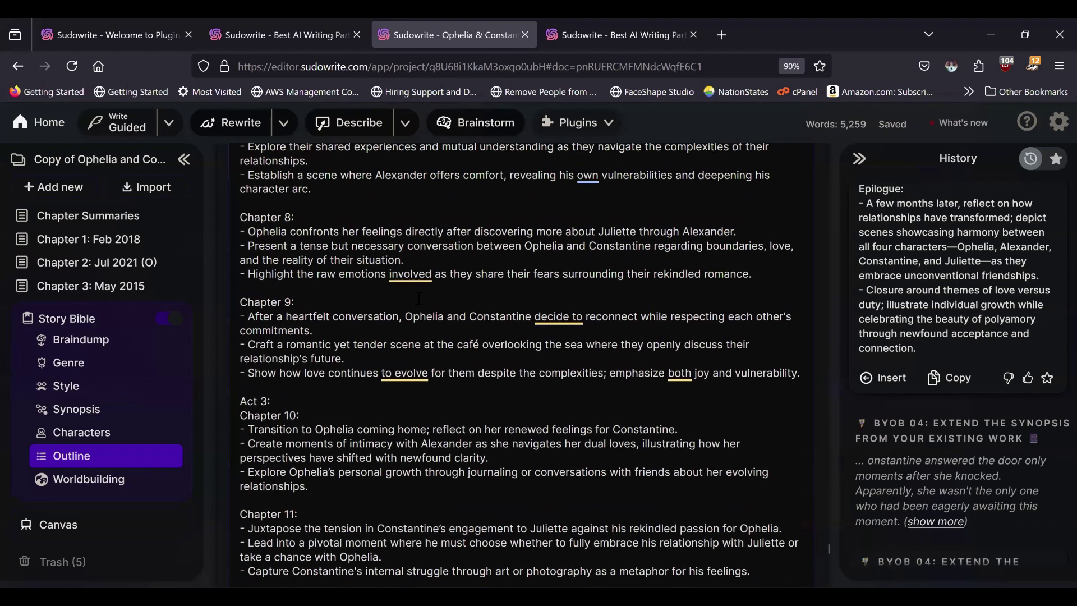
{"action": "scroll", "coordinate": [418, 297], "scroll_direction": "up", "scroll_amount": 2}
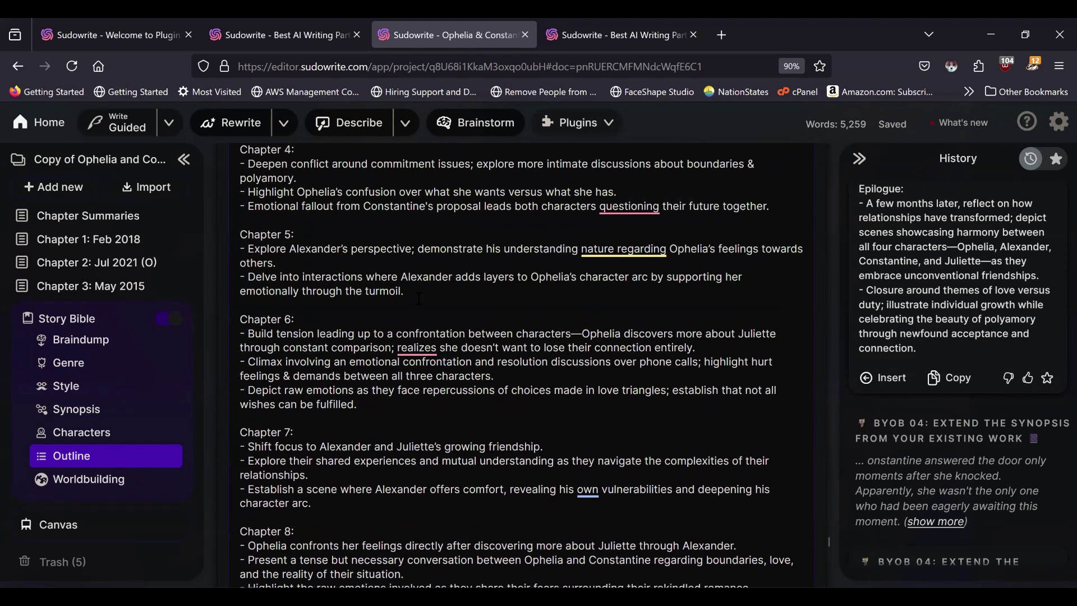
{"action": "scroll", "coordinate": [418, 298], "scroll_direction": "down", "scroll_amount": 2}
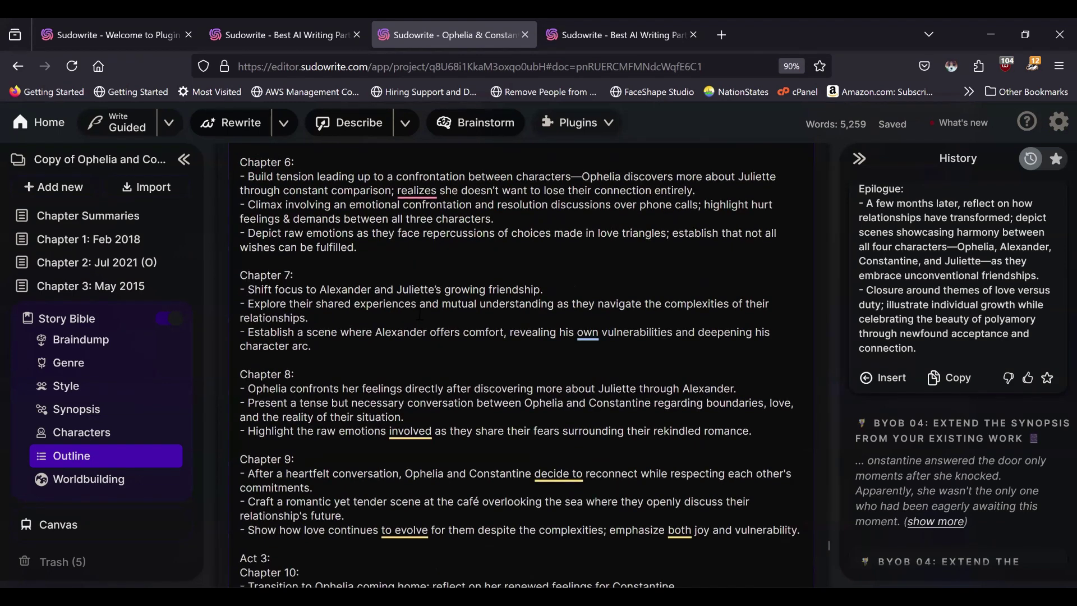
{"action": "scroll", "coordinate": [460, 419], "scroll_direction": "down", "scroll_amount": 2}
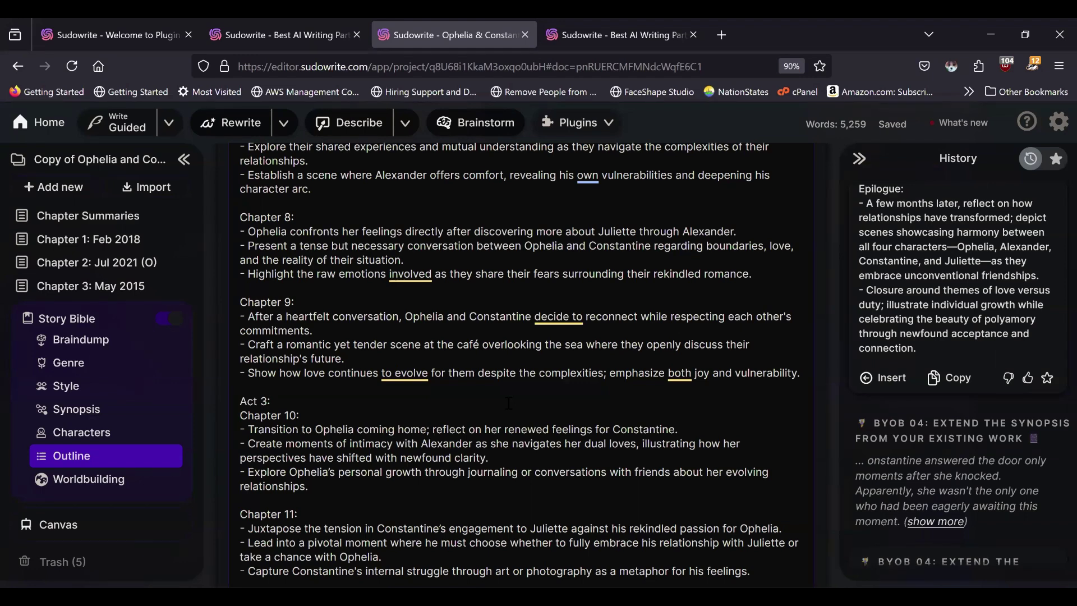
Step: Check the outline's ending through the Epilogue, and reread the BYOB 05 plugin page's final instructions, model details and estimated credit cost
{"action": "scroll", "coordinate": [509, 403], "scroll_direction": "down", "scroll_amount": 7}
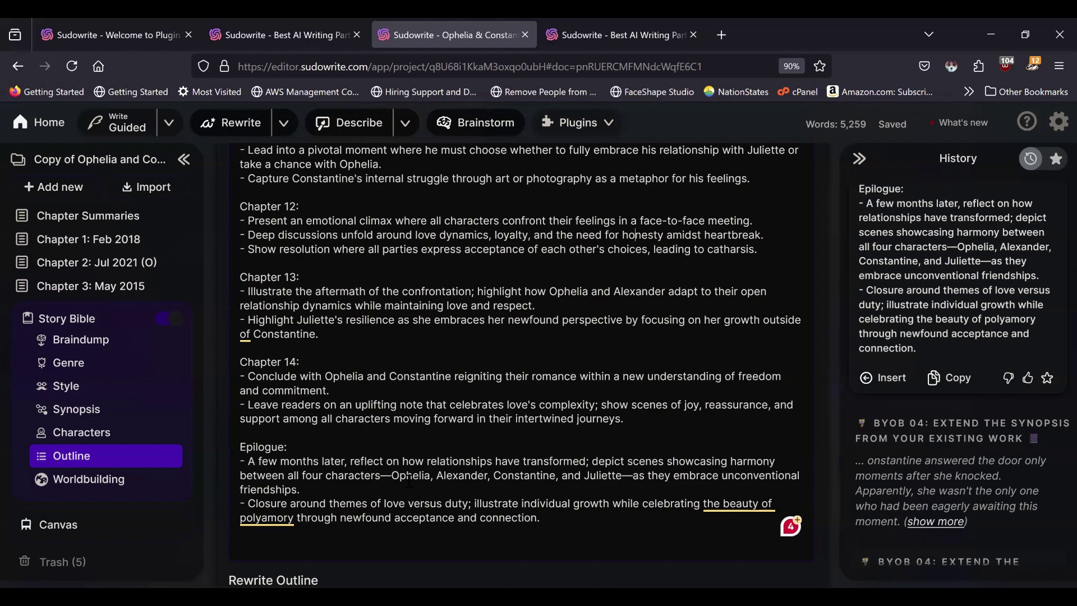
{"action": "left_click", "coordinate": [294, 22]}
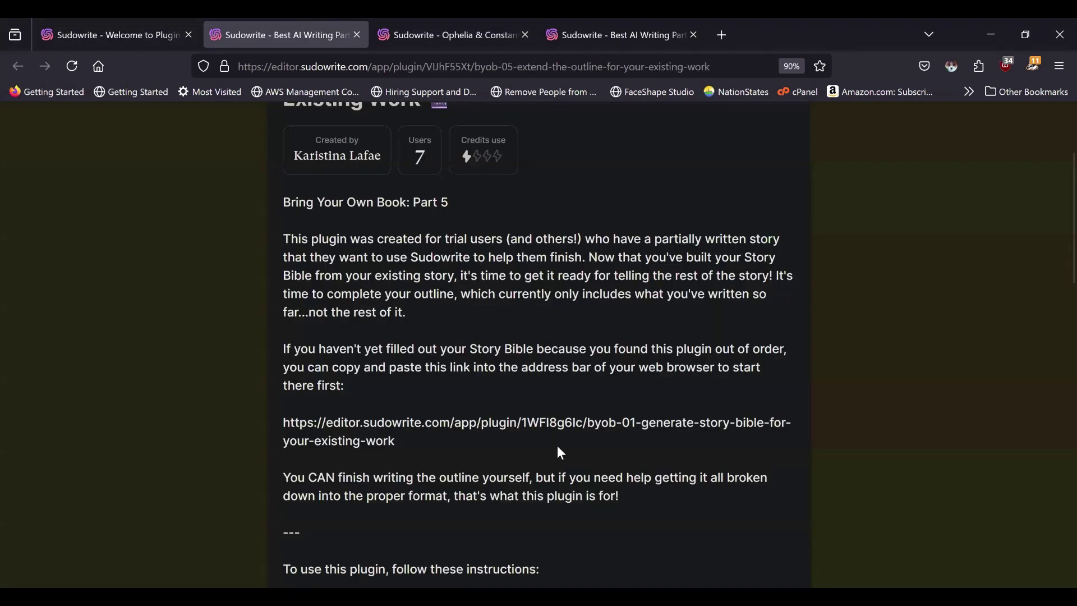
{"action": "scroll", "coordinate": [559, 447], "scroll_direction": "down", "scroll_amount": 2}
{"action": "scroll", "coordinate": [558, 446], "scroll_direction": "down", "scroll_amount": 12}
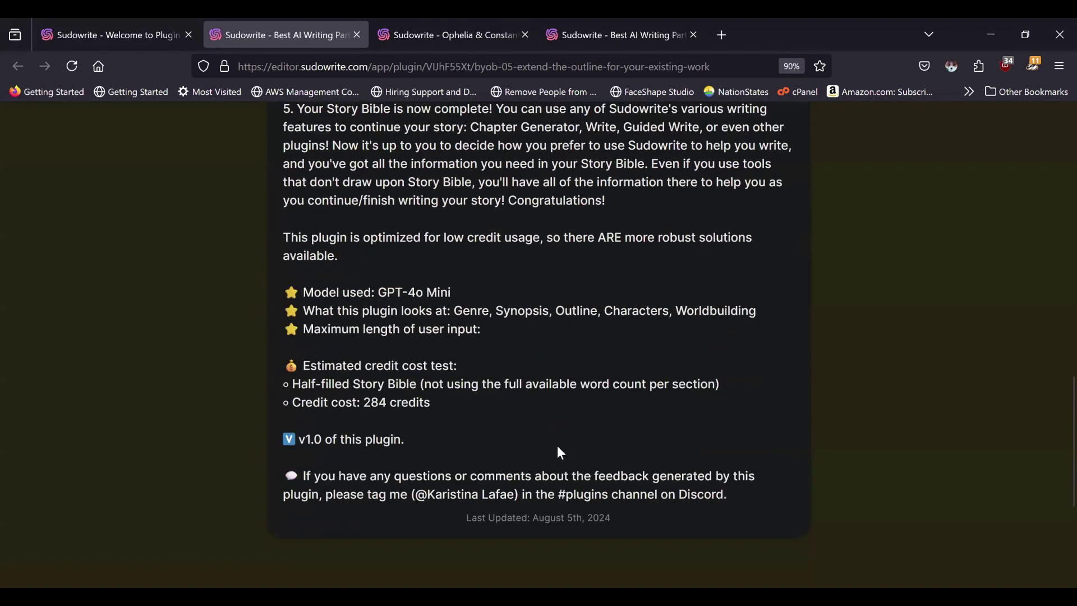
{"action": "scroll", "coordinate": [562, 452], "scroll_direction": "up", "scroll_amount": 1}
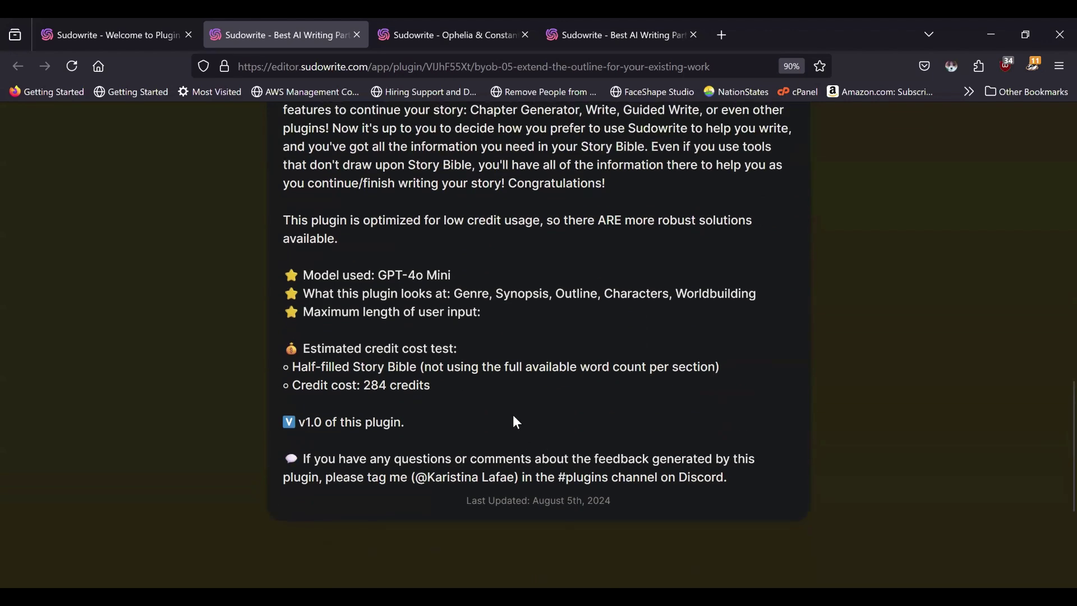
{"action": "scroll", "coordinate": [520, 404], "scroll_direction": "up", "scroll_amount": 4}
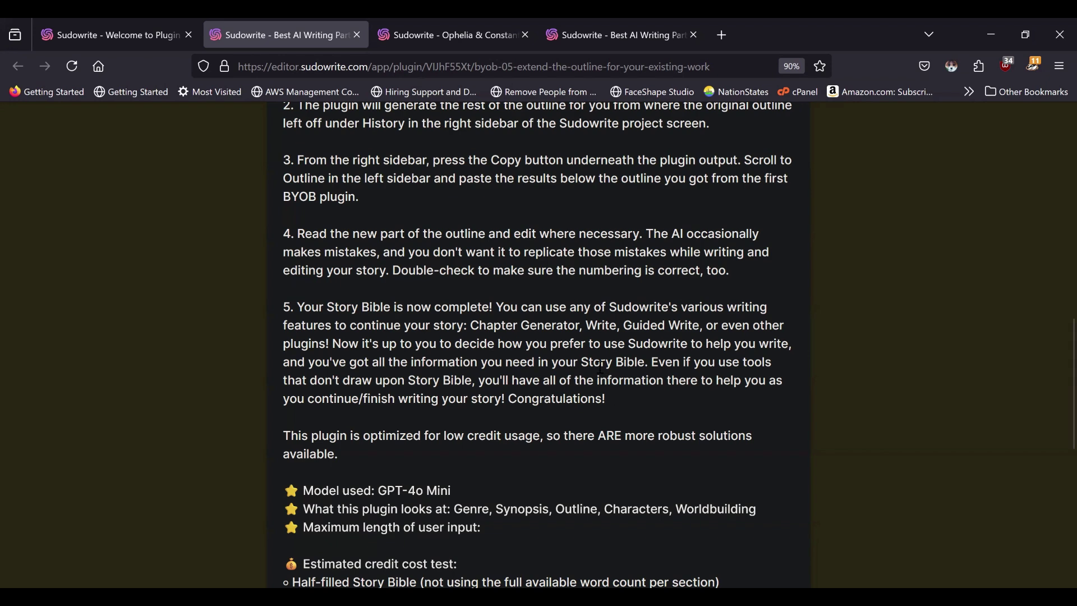
{"action": "scroll", "coordinate": [608, 400], "scroll_direction": "up", "scroll_amount": 10}
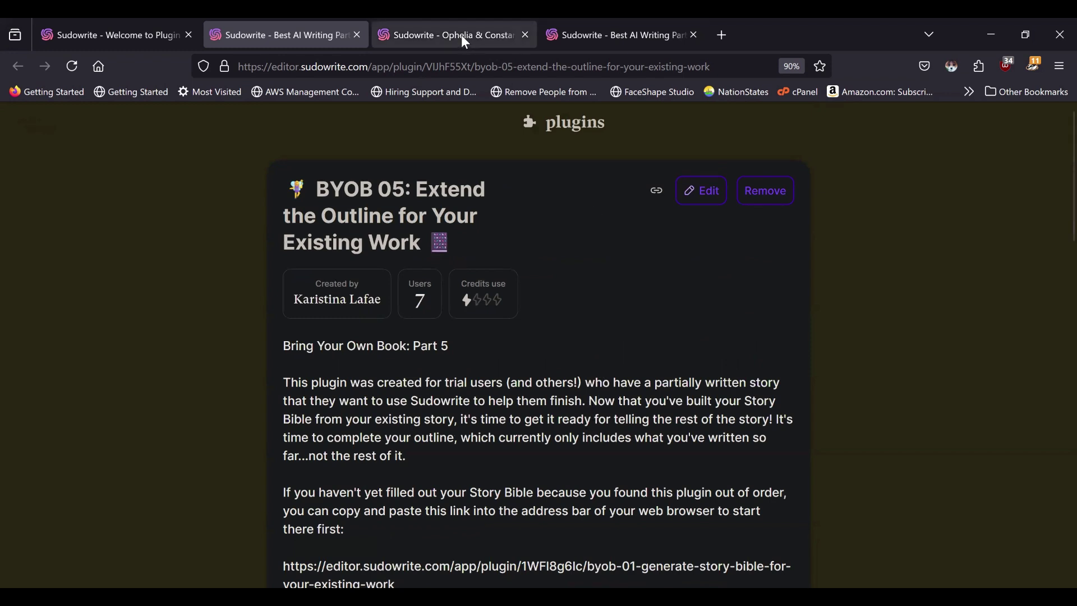
Step: Return to the Ophelia & Constantine project and look over the completed outline between Act 1 and the Epilogue
{"action": "left_click", "coordinate": [410, 24]}
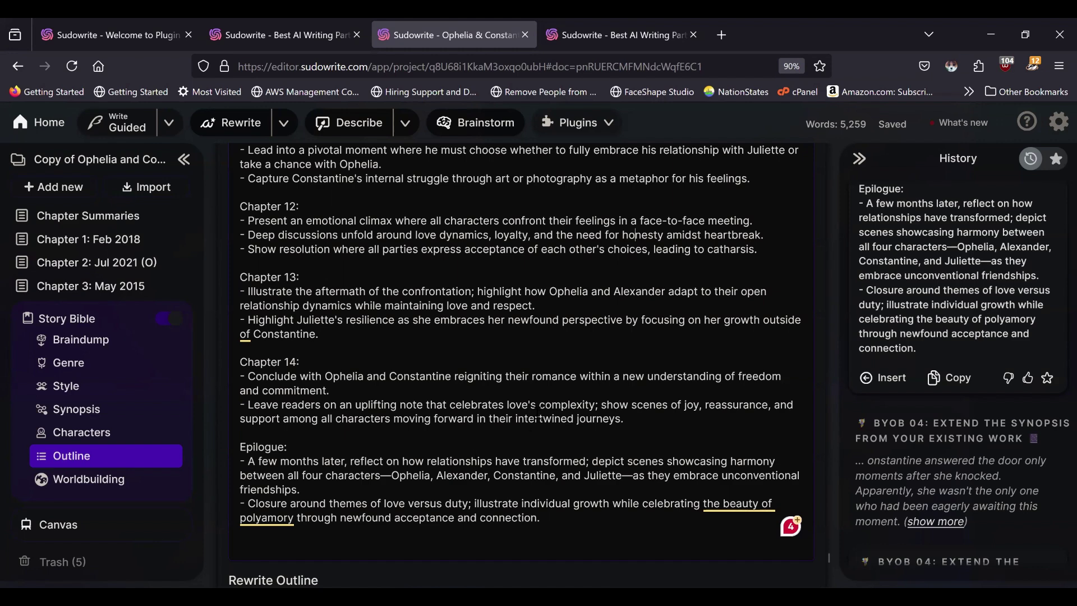
{"action": "scroll", "coordinate": [537, 414], "scroll_direction": "up", "scroll_amount": 5}
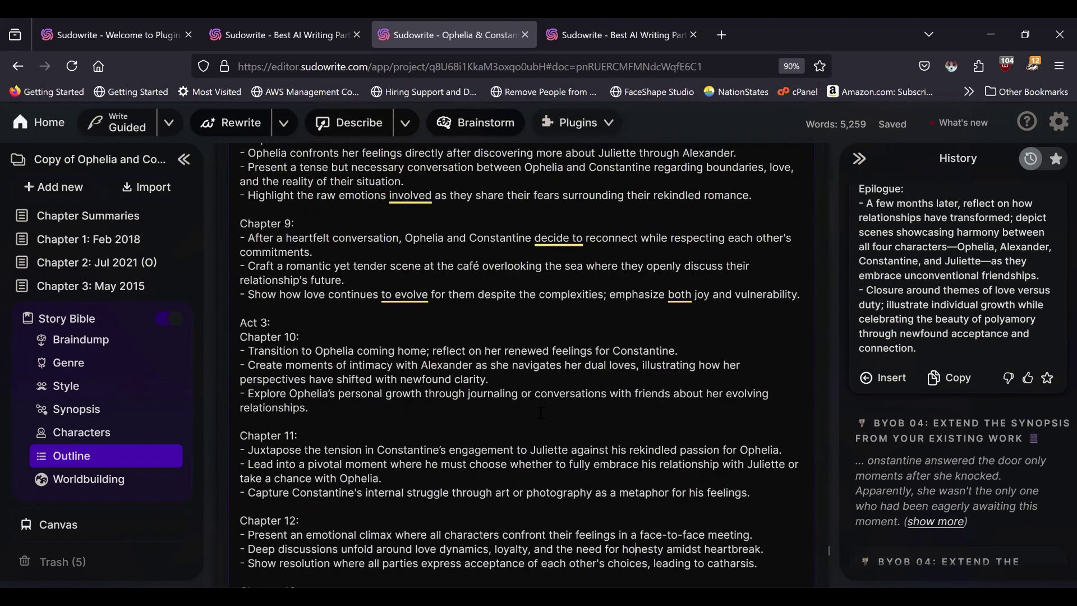
{"action": "scroll", "coordinate": [526, 463], "scroll_direction": "up", "scroll_amount": 3}
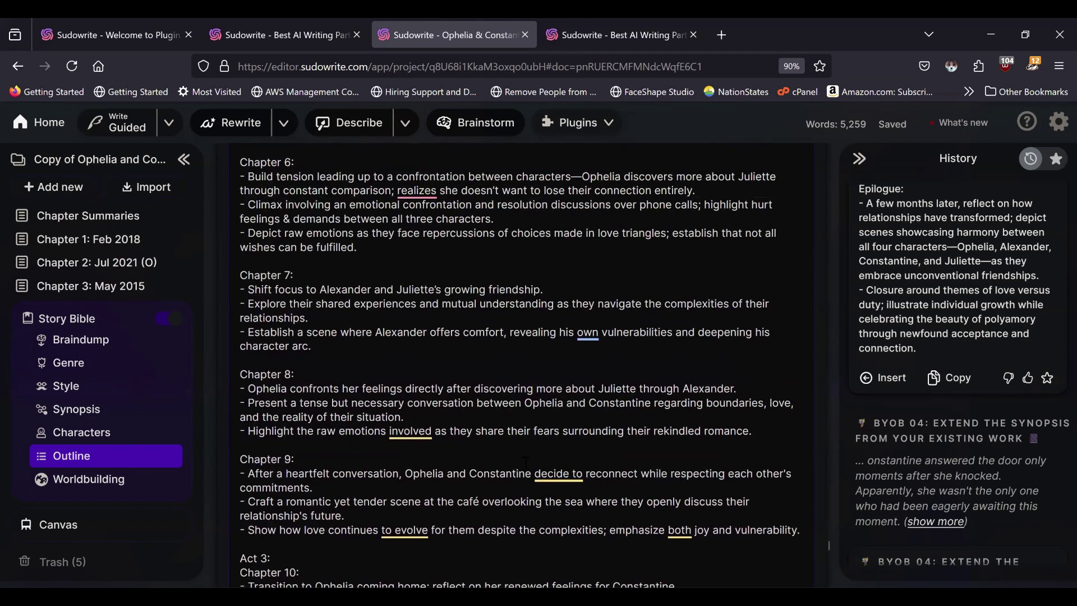
{"action": "scroll", "coordinate": [526, 464], "scroll_direction": "down", "scroll_amount": 7}
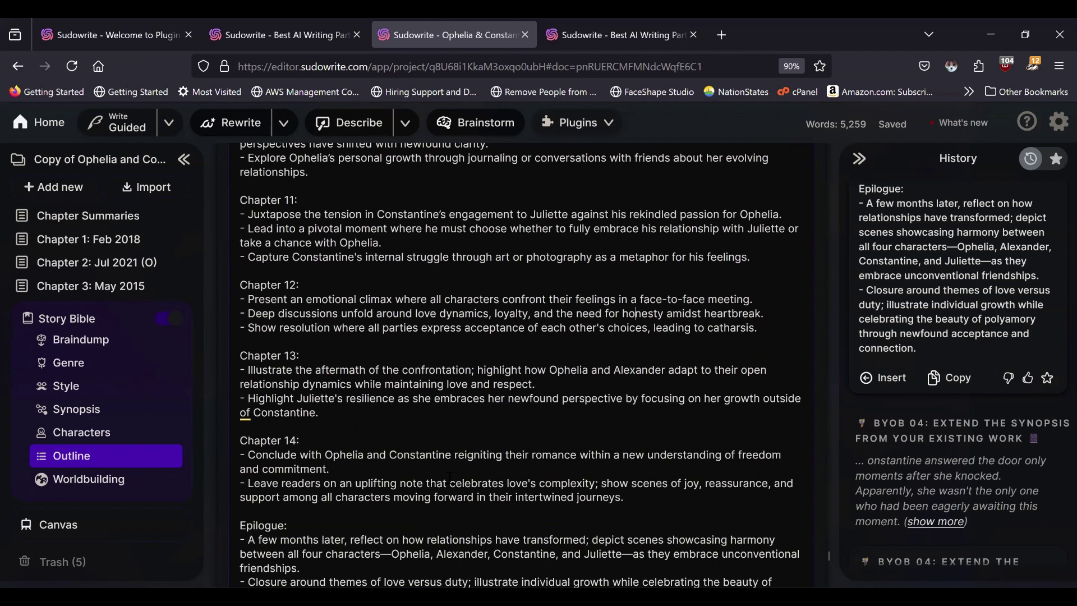
{"action": "scroll", "coordinate": [485, 331], "scroll_direction": "down", "scroll_amount": 3}
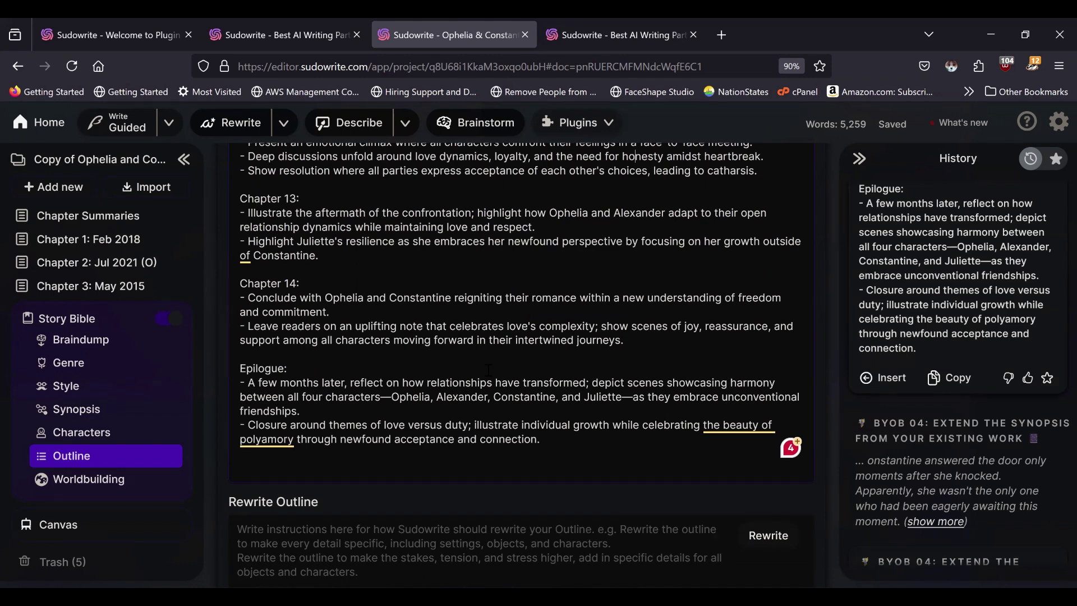
{"action": "scroll", "coordinate": [489, 370], "scroll_direction": "up", "scroll_amount": 10}
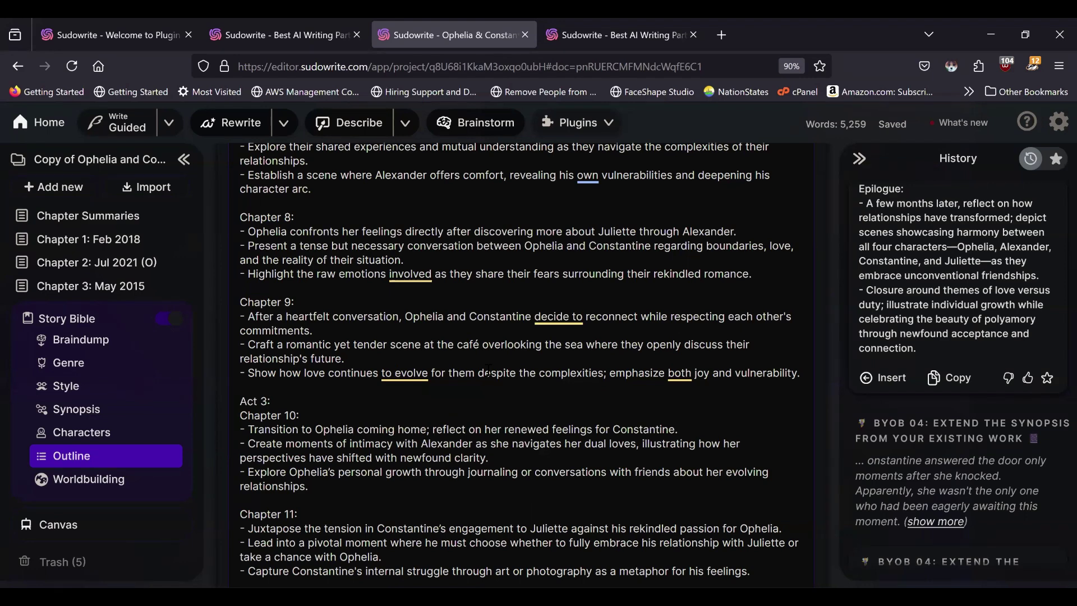
{"action": "scroll", "coordinate": [488, 371], "scroll_direction": "up", "scroll_amount": 15}
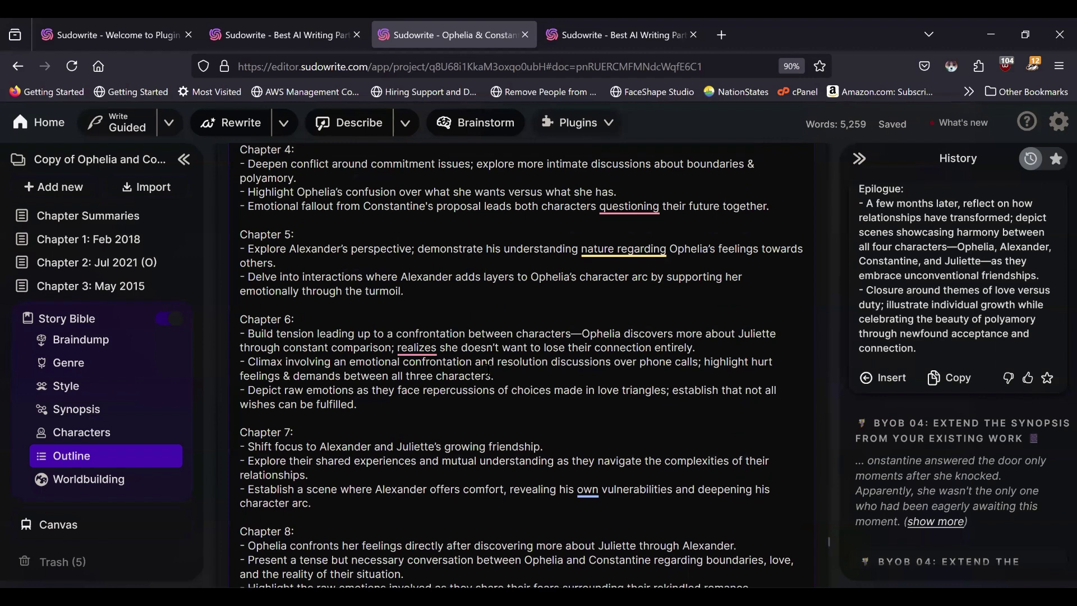
Step: Look over Constantine's character entry, the opening of the Chapter 1 manuscript, and the Story Bible's Braindump and Genre sections
{"action": "left_click", "coordinate": [82, 432]}
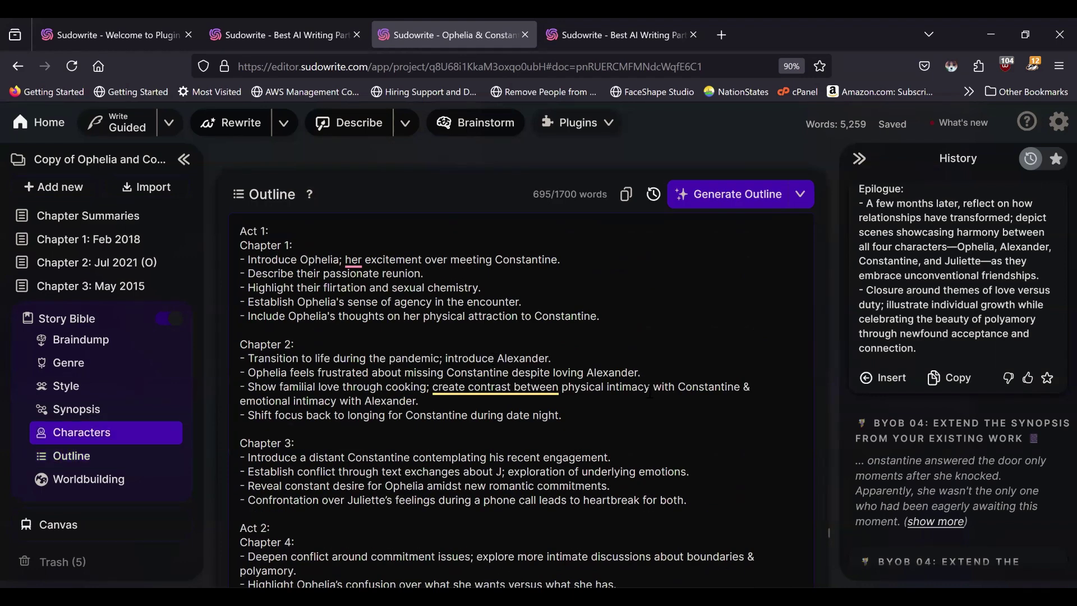
{"action": "scroll", "coordinate": [648, 391], "scroll_direction": "down", "scroll_amount": 10}
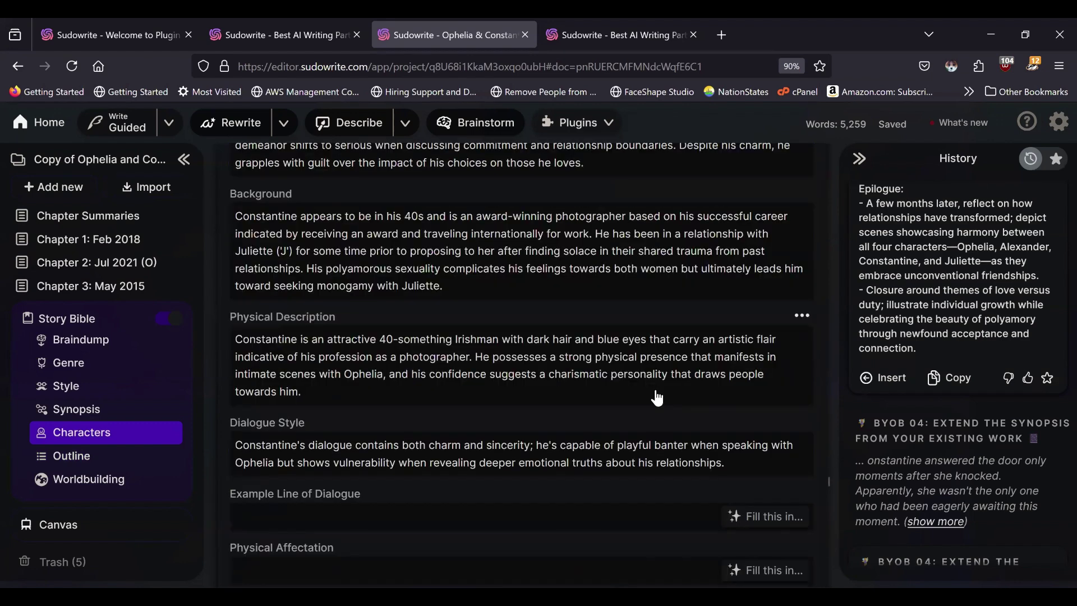
{"action": "scroll", "coordinate": [659, 398], "scroll_direction": "up", "scroll_amount": 6}
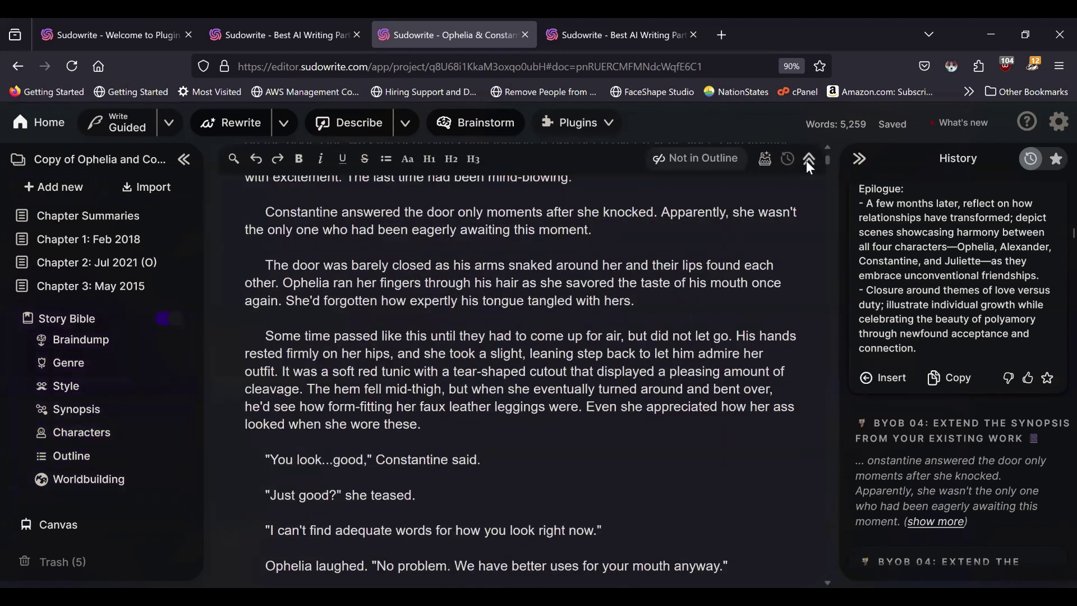
{"action": "scroll", "coordinate": [685, 365], "scroll_direction": "up", "scroll_amount": 3}
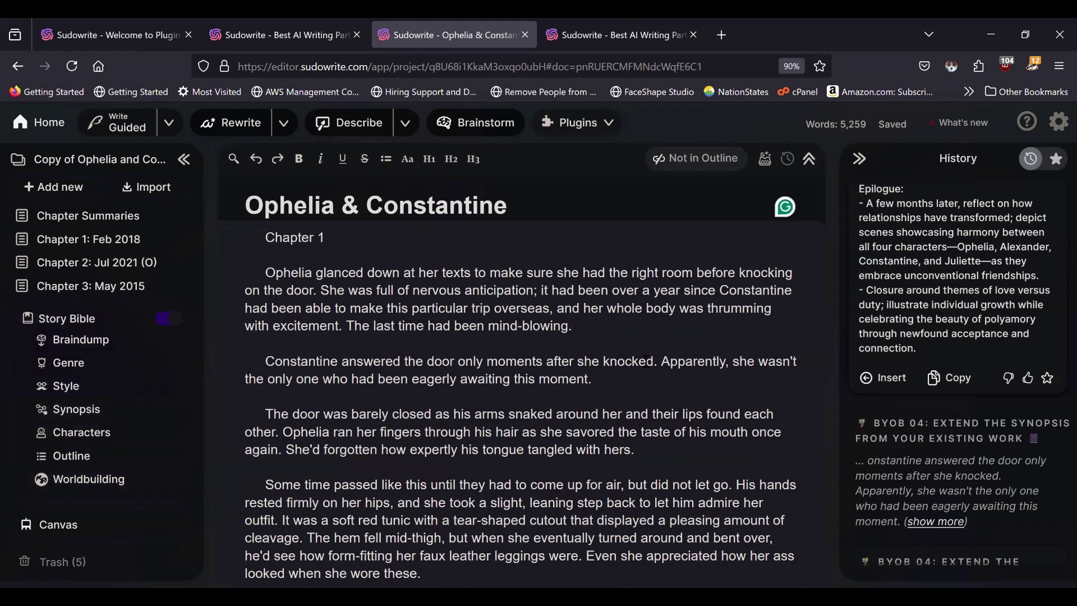
{"action": "scroll", "coordinate": [597, 414], "scroll_direction": "down", "scroll_amount": 8}
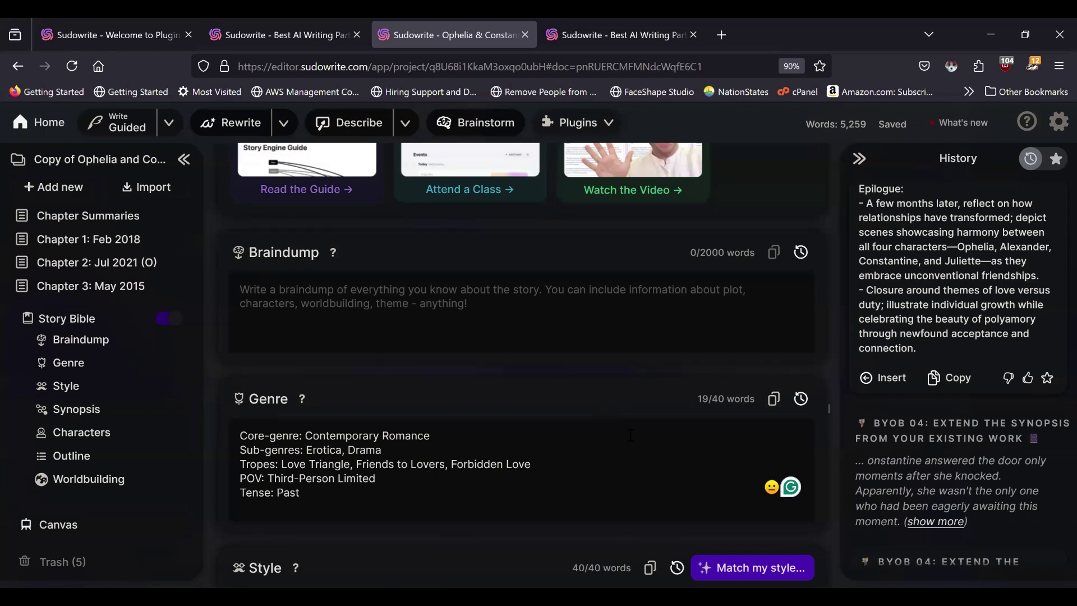
Step: Return to the plugin directory's search results for "byob"
{"action": "left_click", "coordinate": [648, 32]}
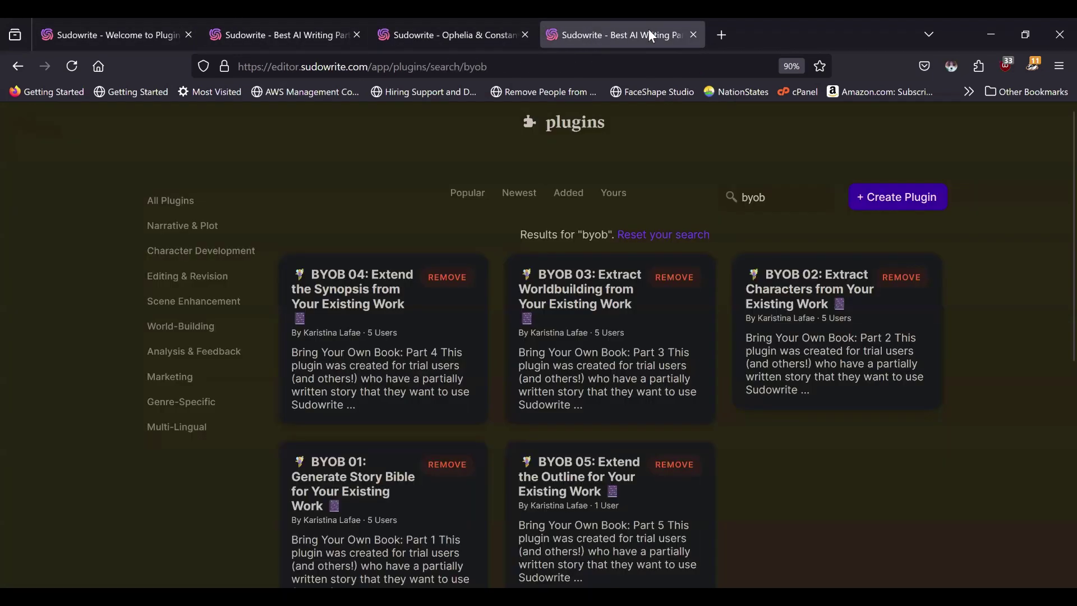